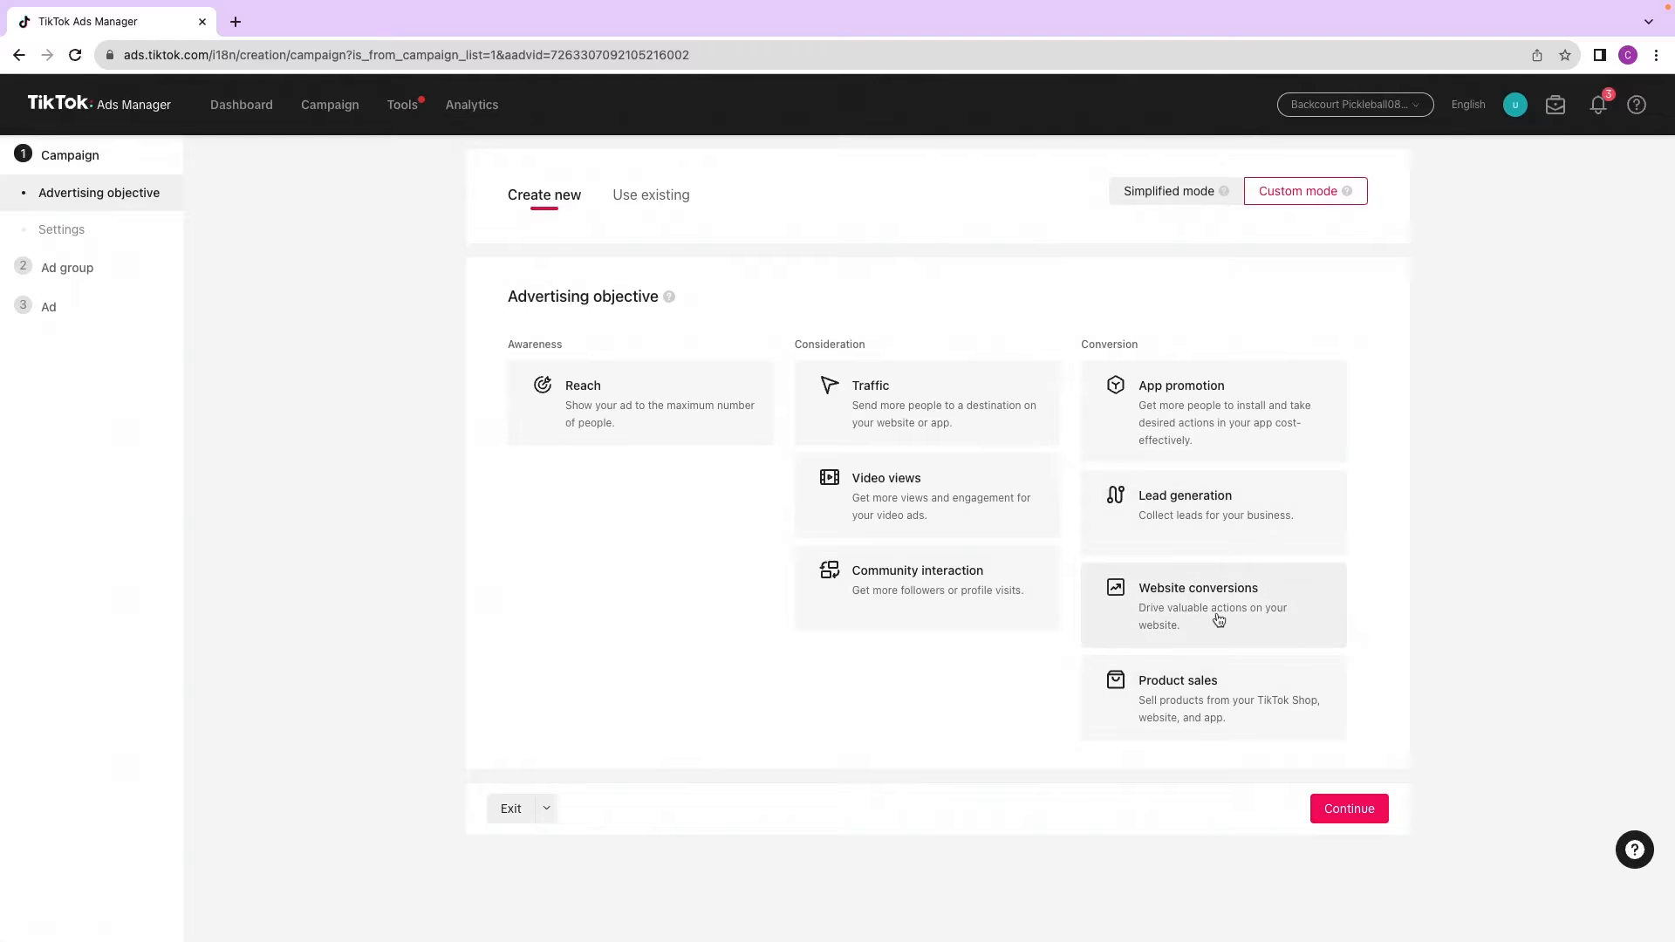
Step: Choose the Website conversions objective and name the campaign Prospecting - ABO
left_click(1178, 606)
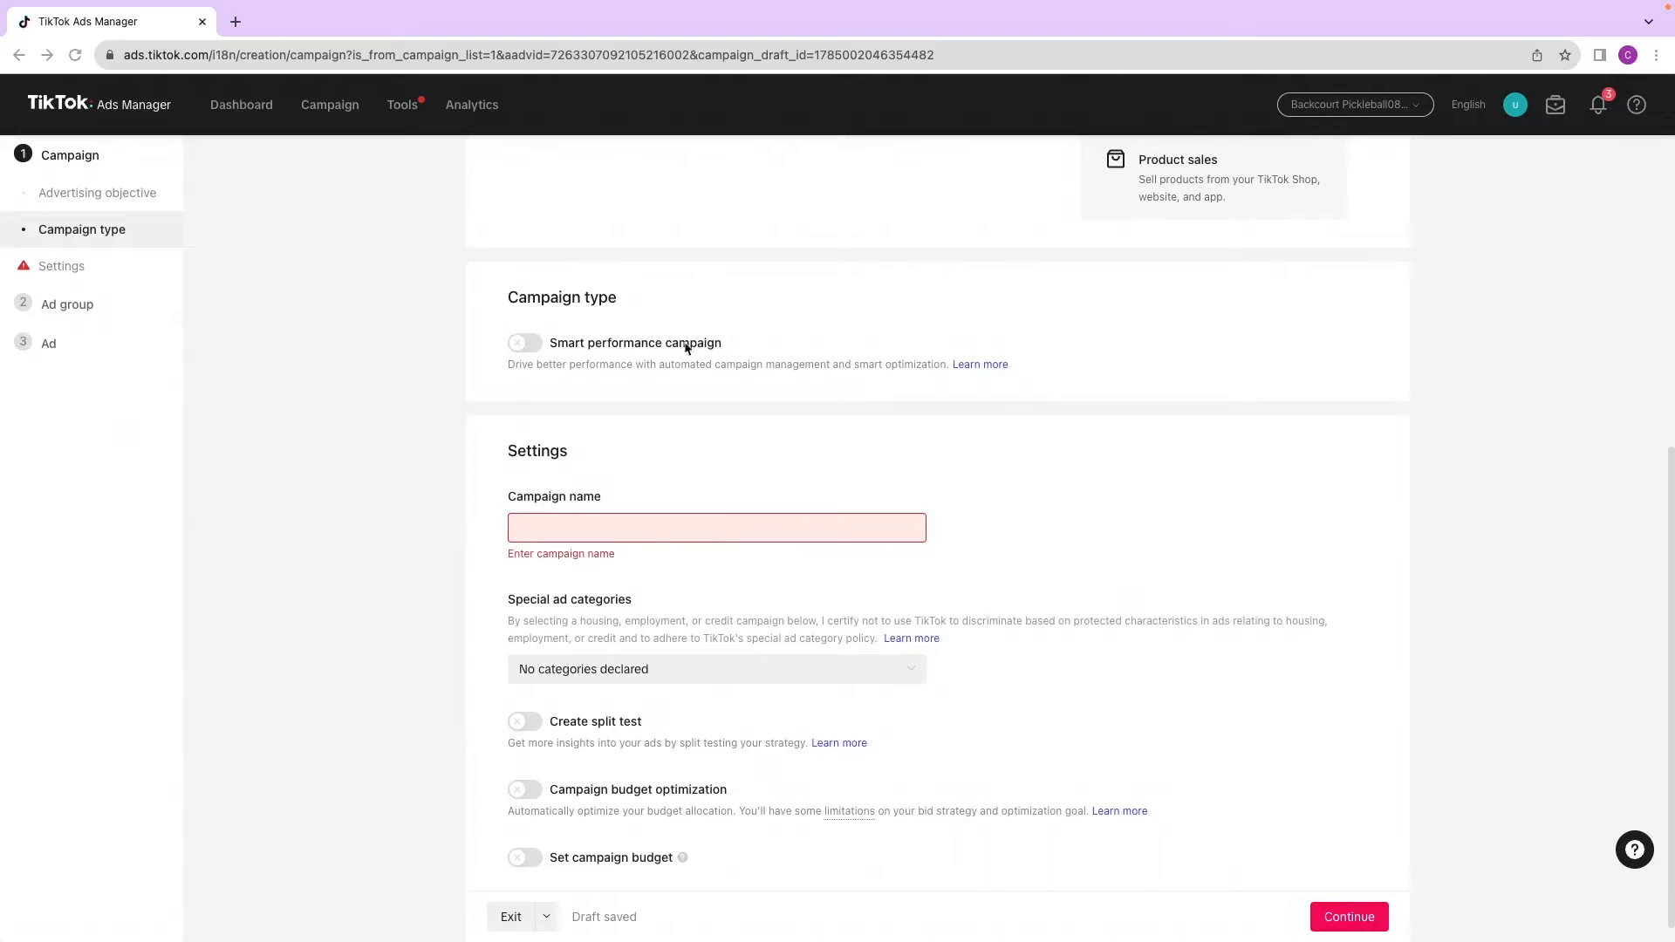
left_click(546, 529)
type("Prospecting - ABO")
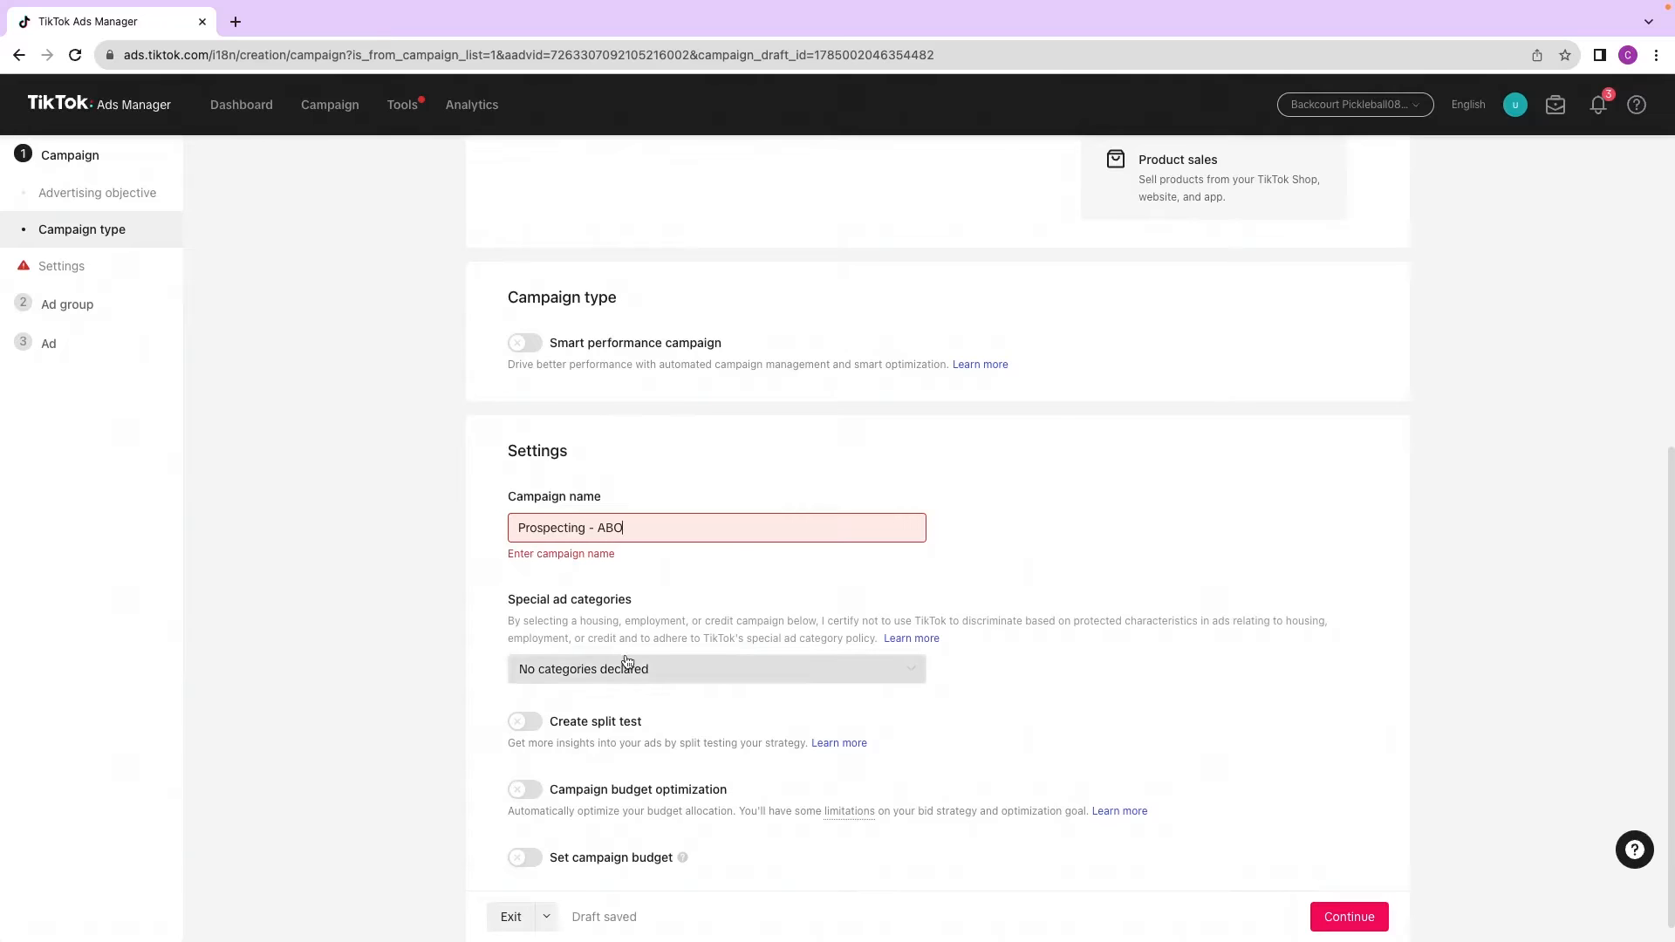
Step: Open the special ad categories list to review its options
scroll(541, 558, "down", 1)
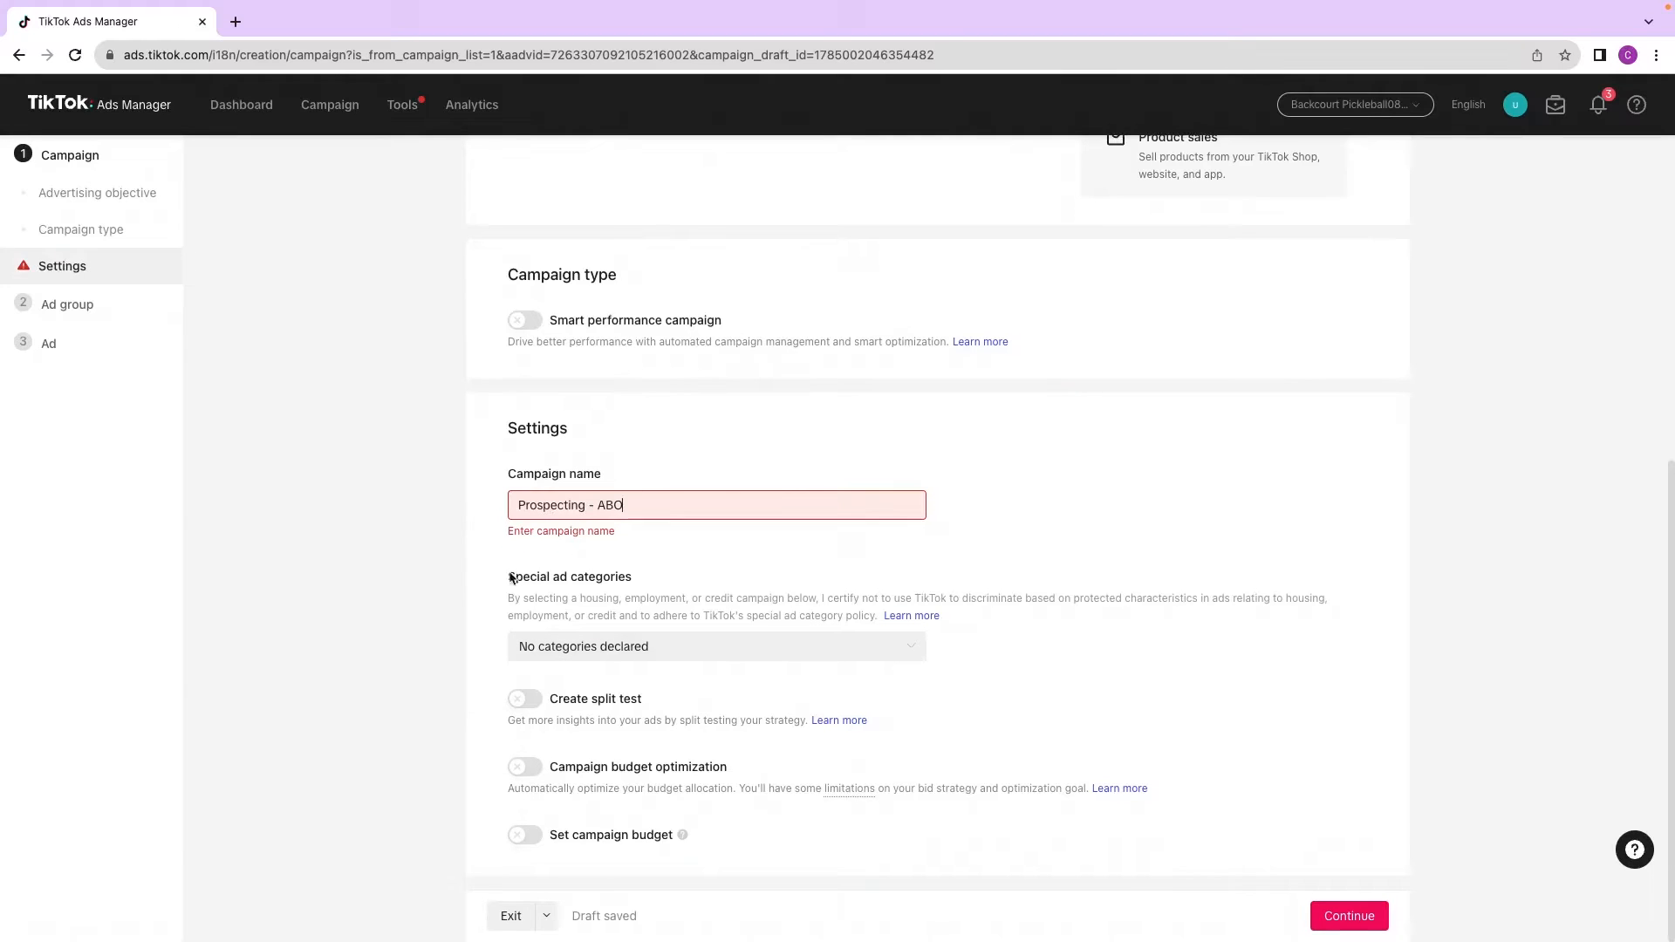
left_click(714, 652)
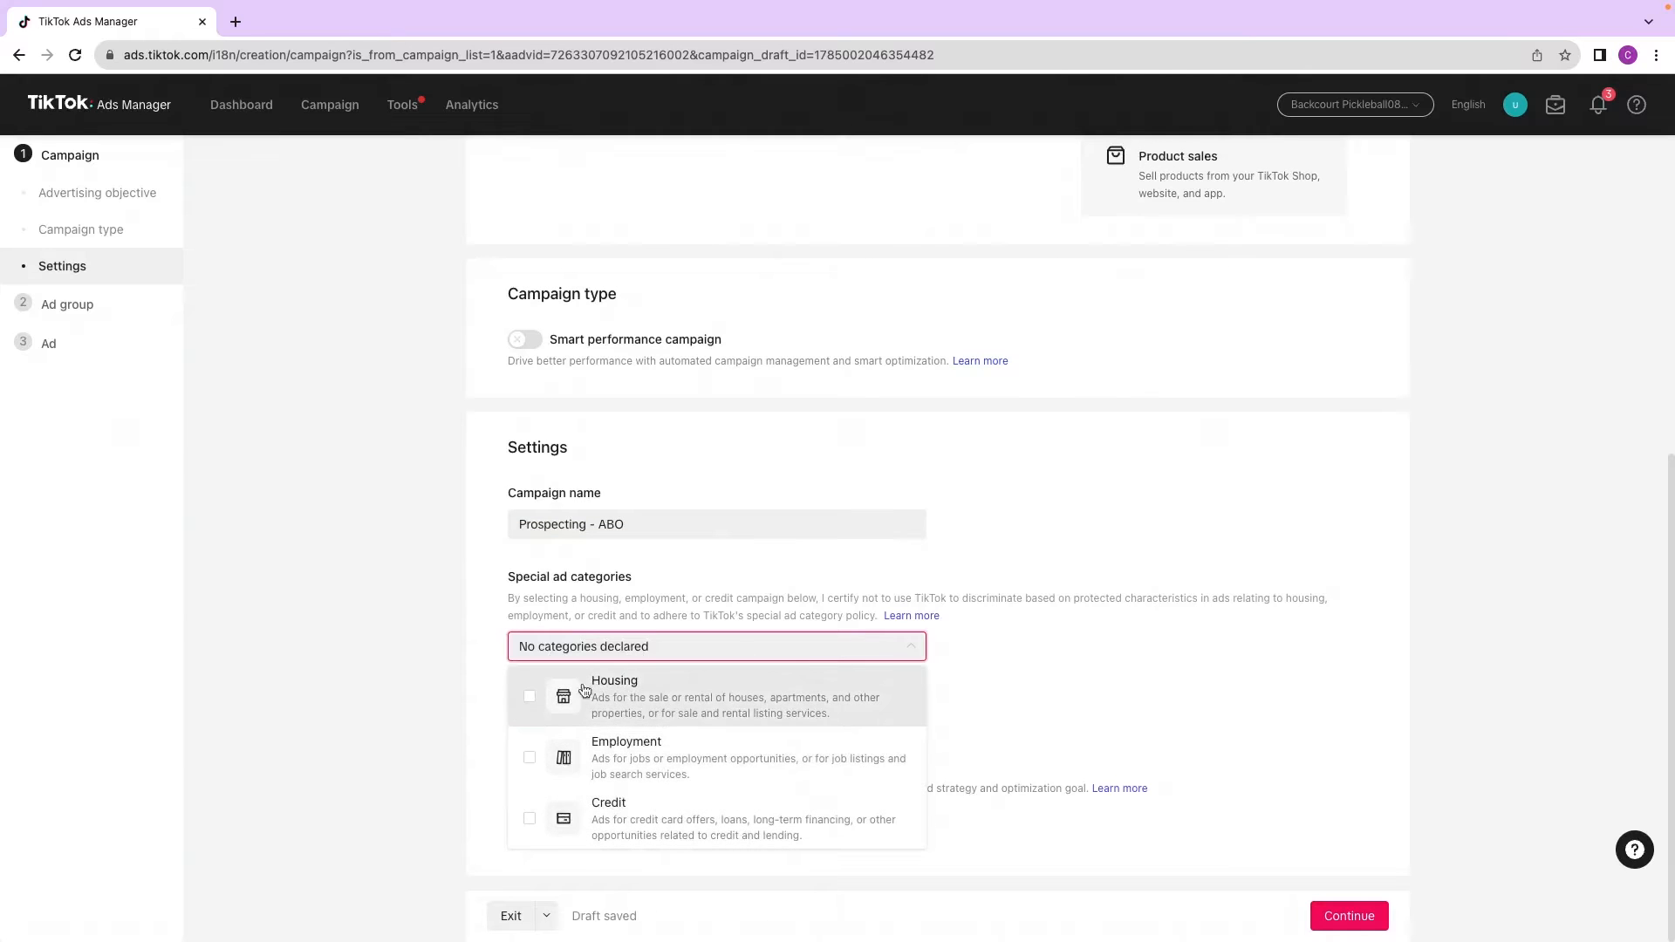
left_click(388, 679)
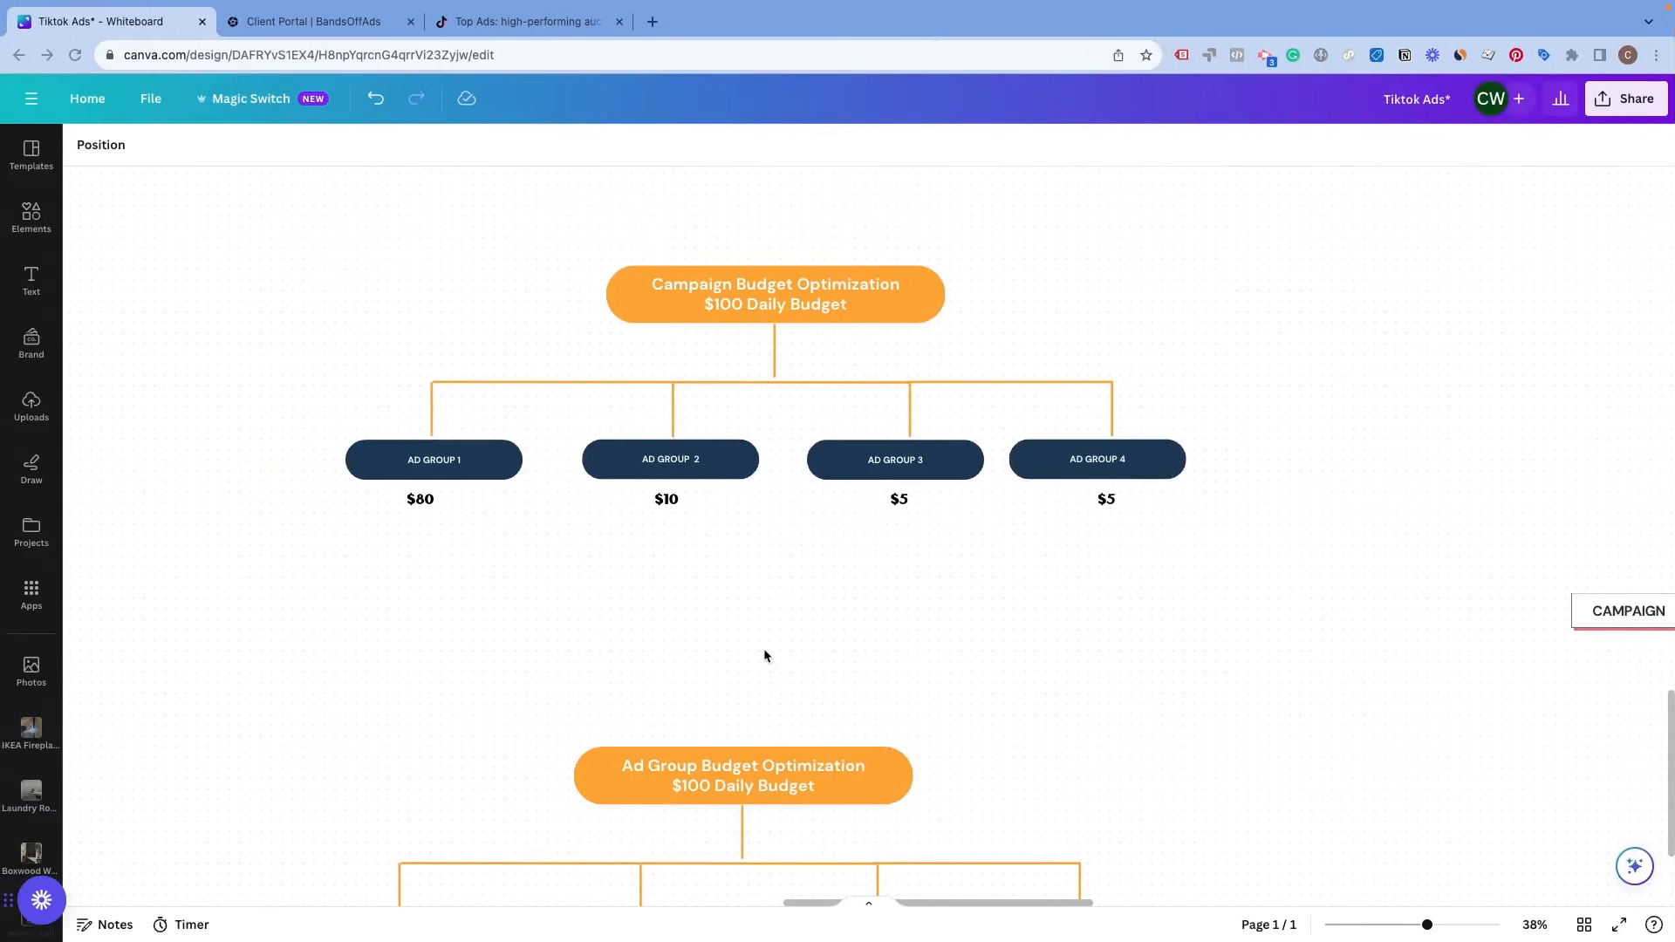
Step: Review the campaign budget versus ad group budget optimization diagrams on the whiteboard
scroll(763, 647, "down", 3)
scroll(723, 628, "up", 5)
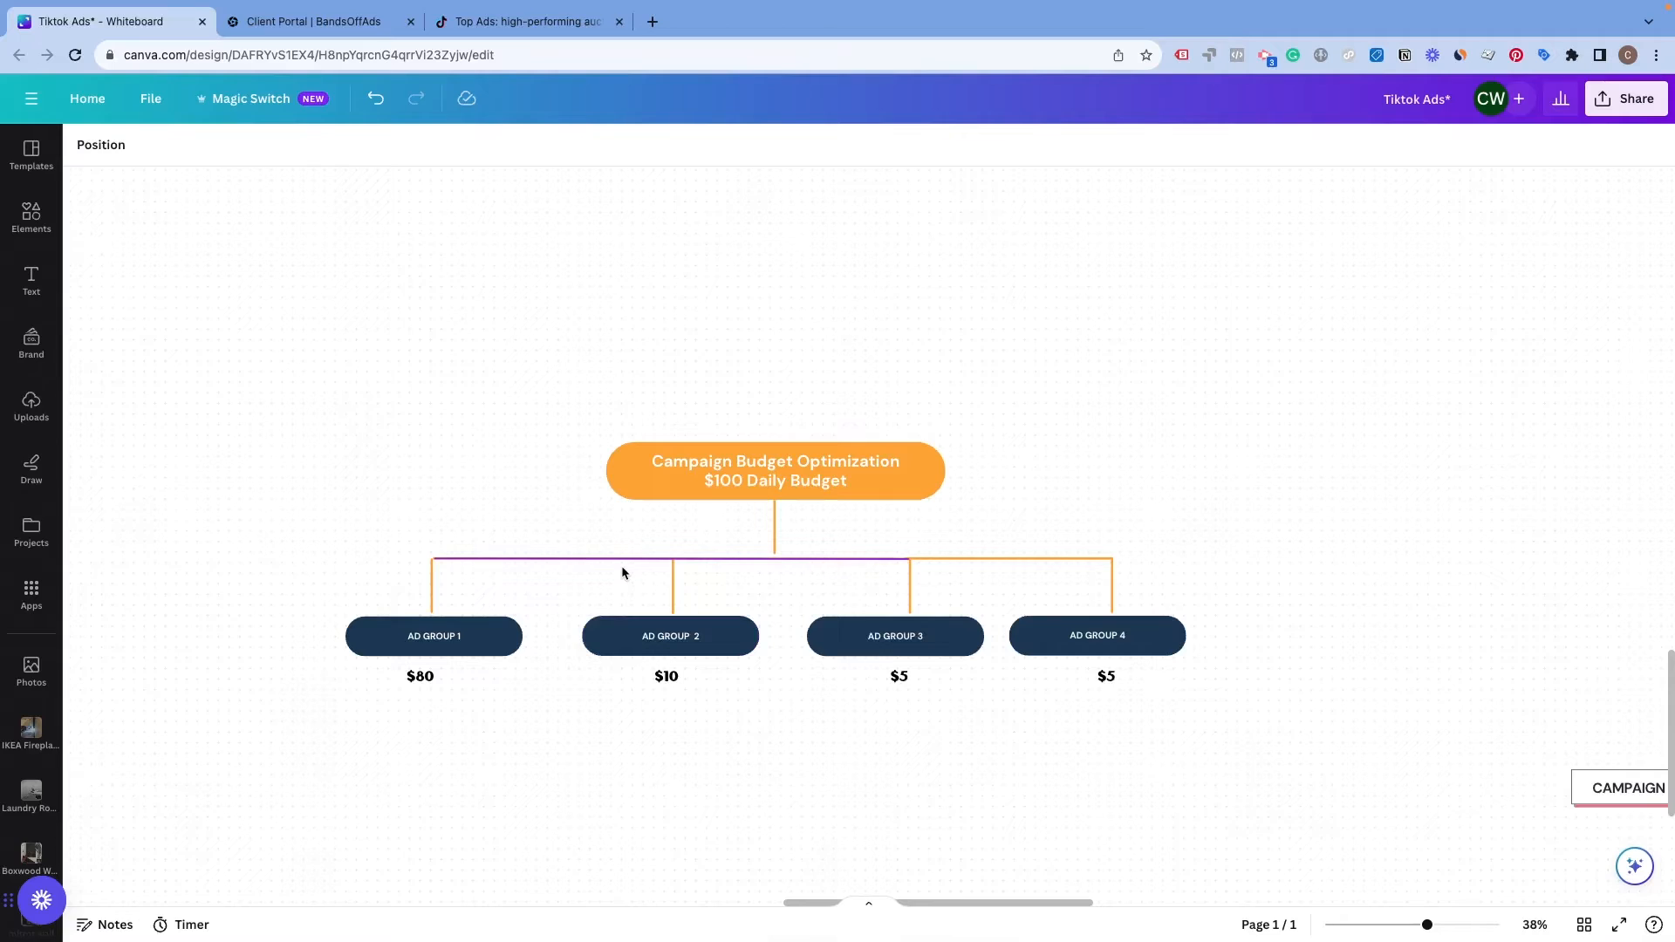
key("ctrl+Right")
key("ctrl+Left")
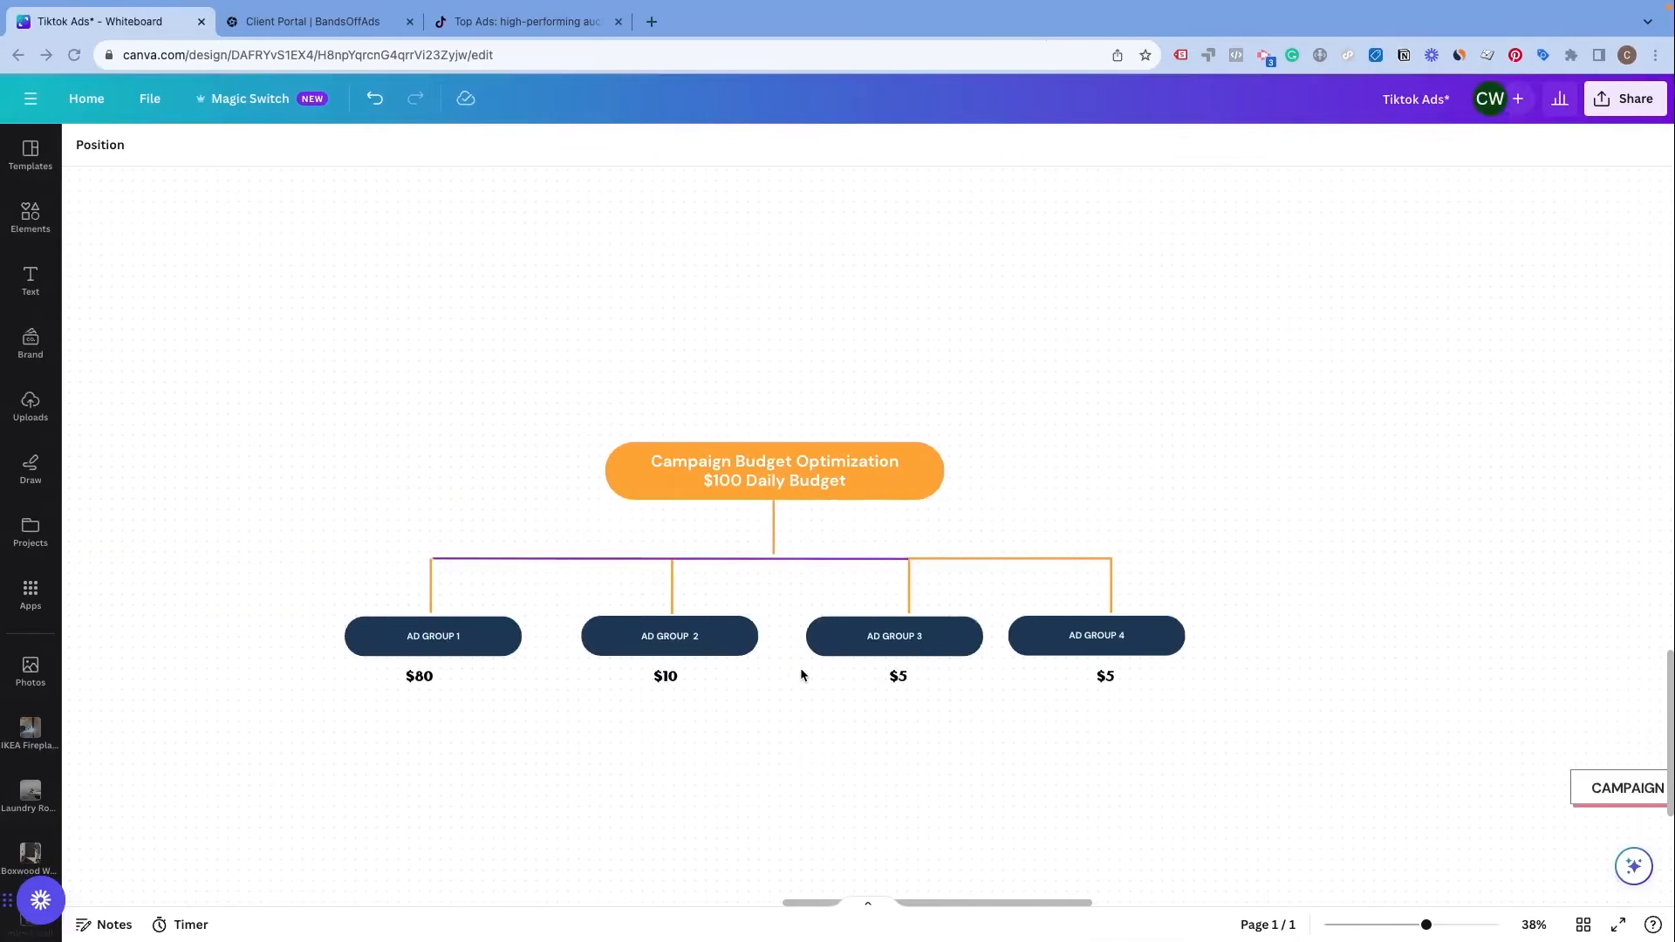
scroll(800, 667, "down", 5)
scroll(659, 707, "down", 3)
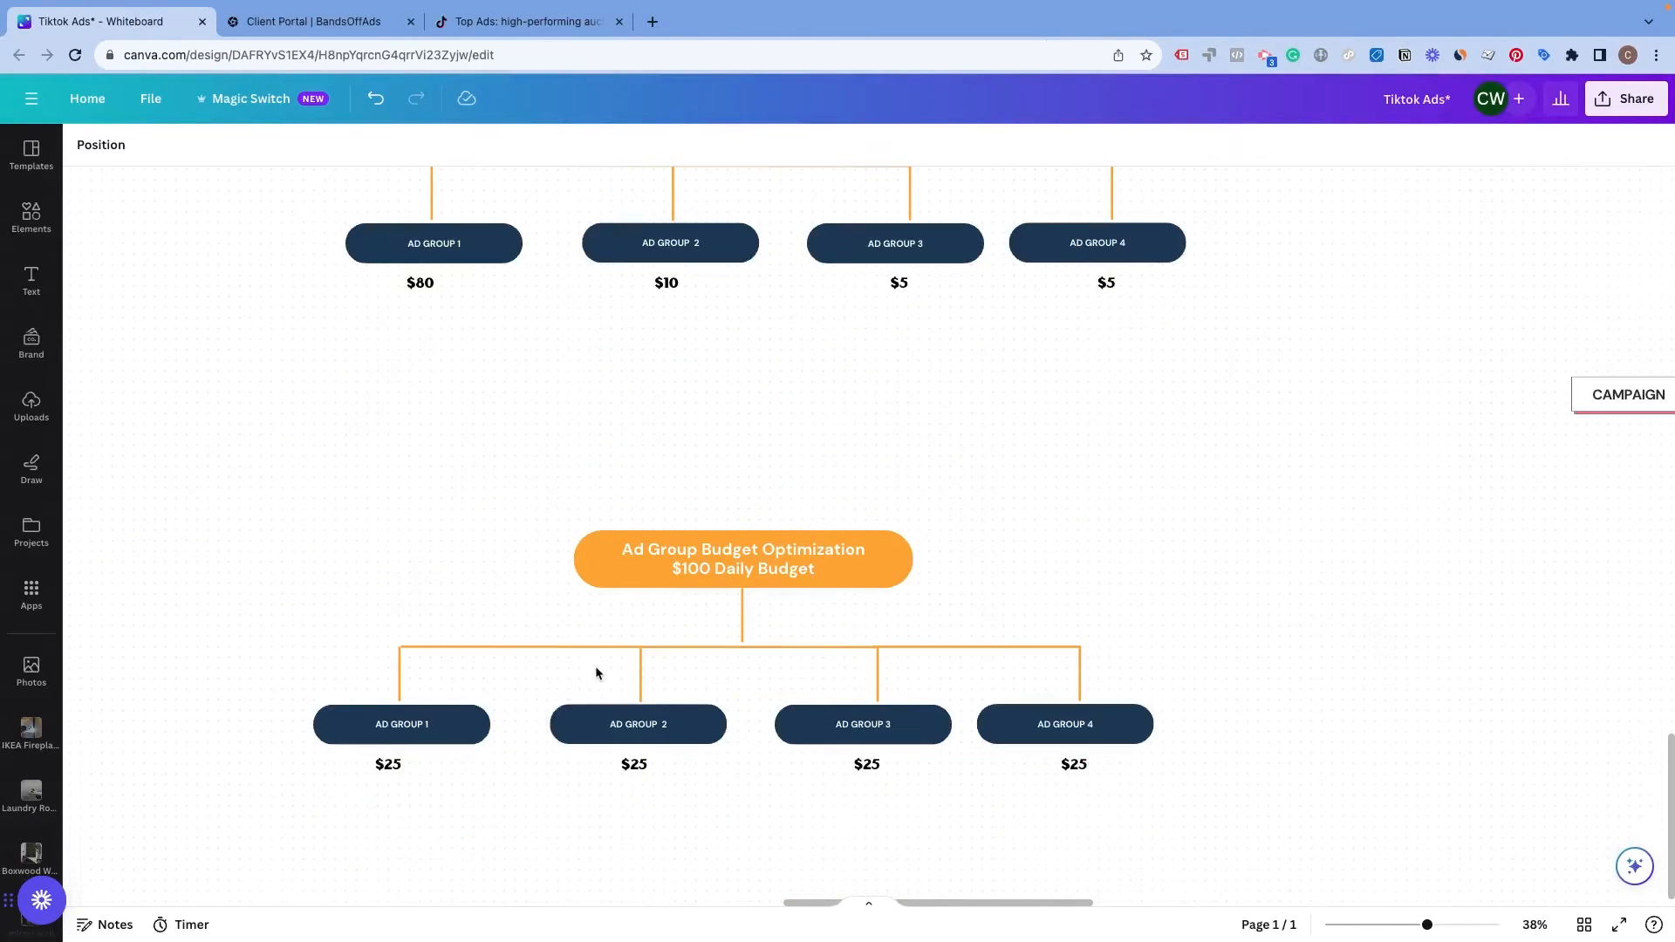
key("ctrl+Right")
scroll(661, 443, "up", 3)
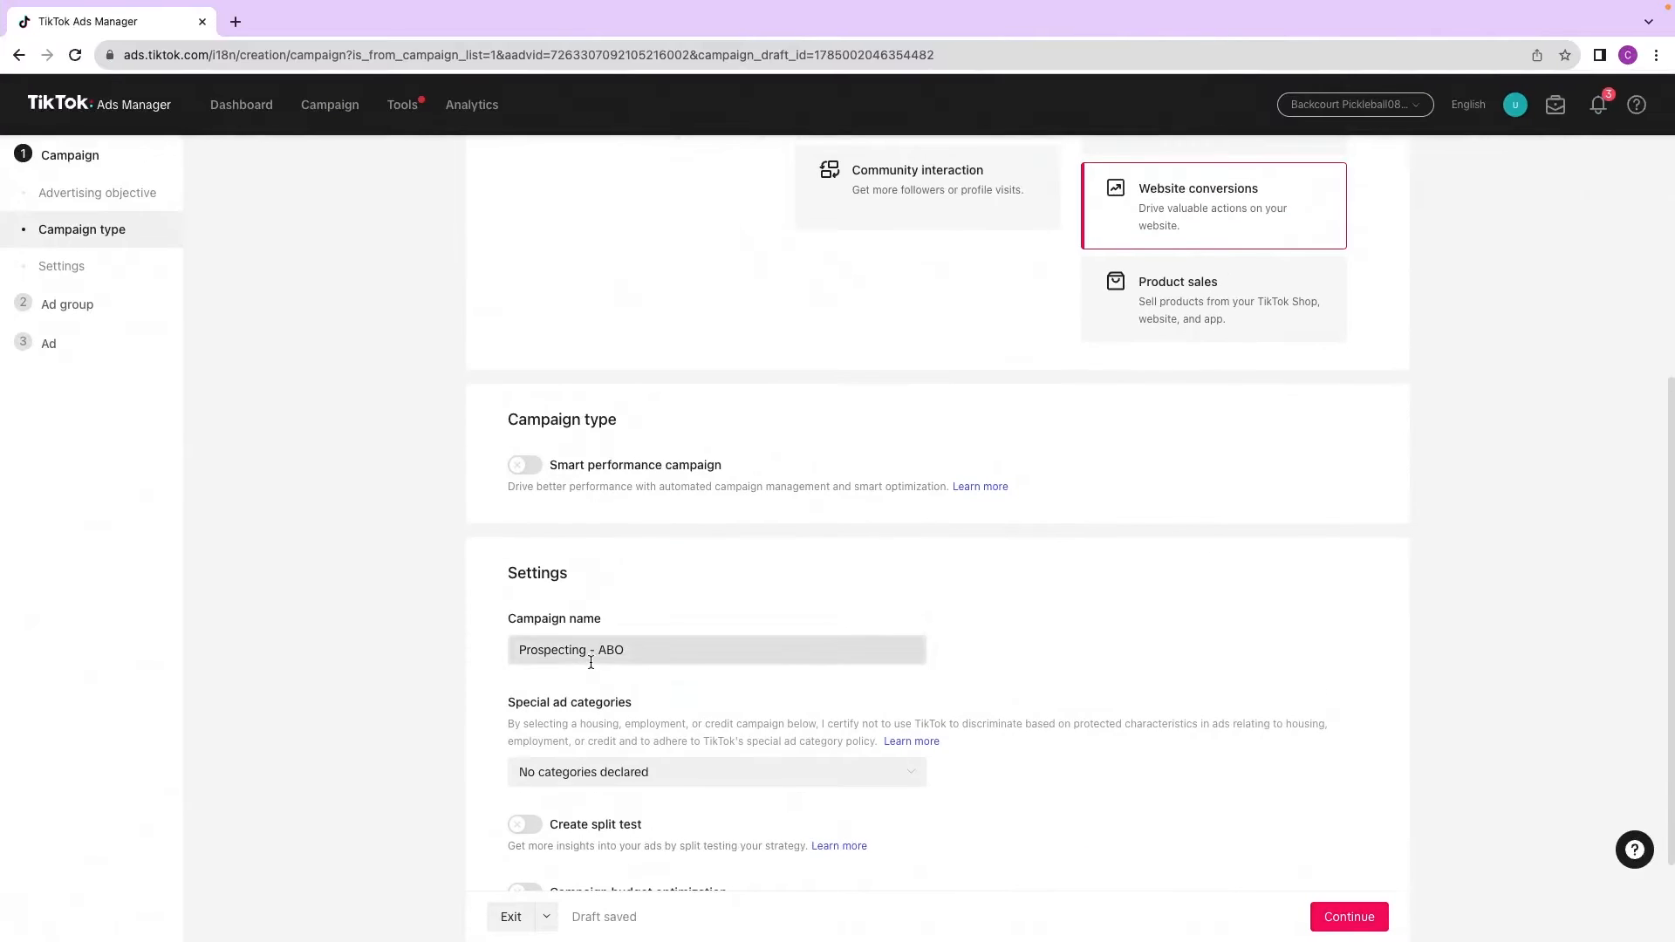
key("ctrl+Left")
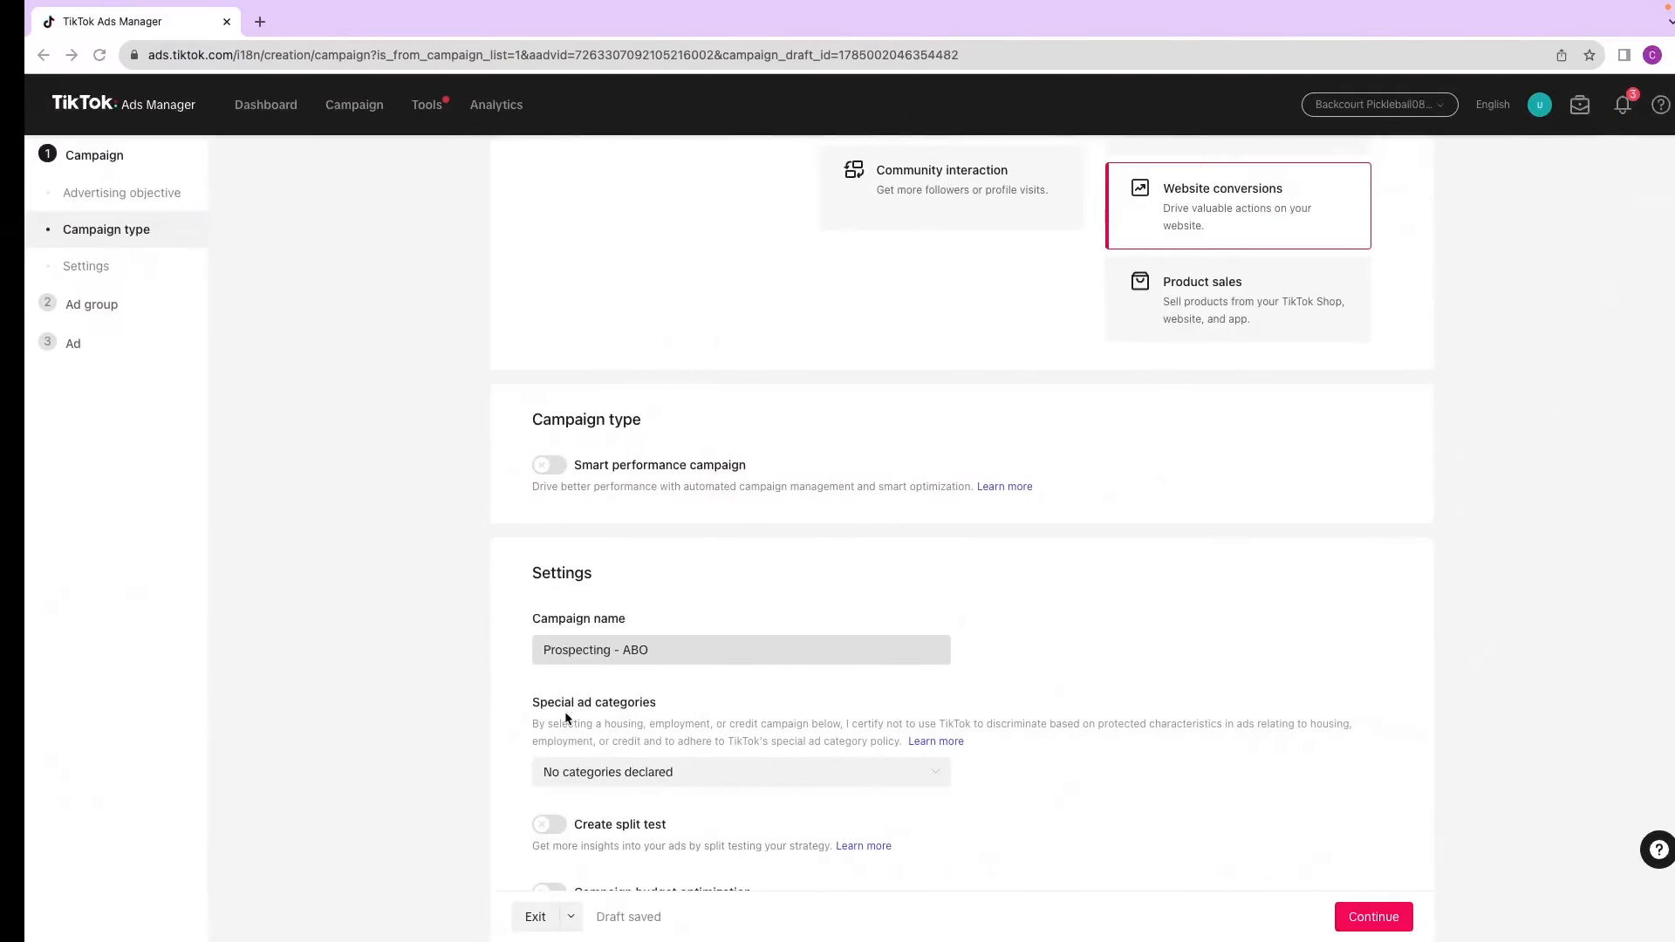
Step: Continue from the campaign settings to the ad group setup without enabling campaign budget optimization
scroll(615, 726, "down", 2)
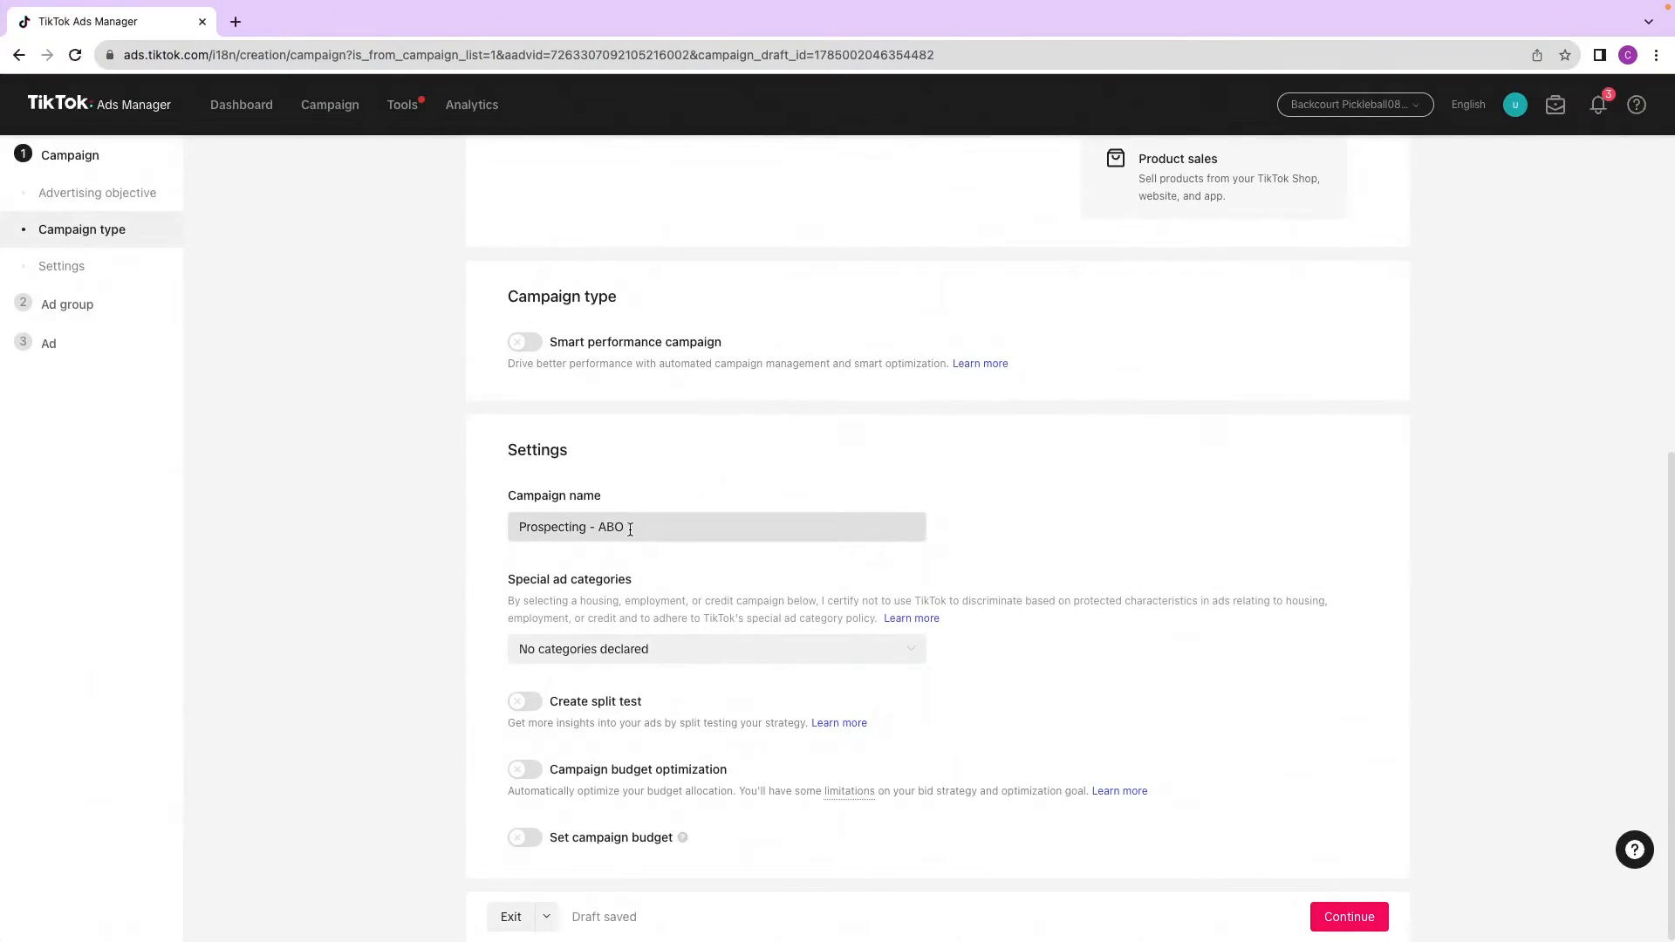
left_click_drag(637, 525, 505, 525)
scroll(549, 689, "down", 1)
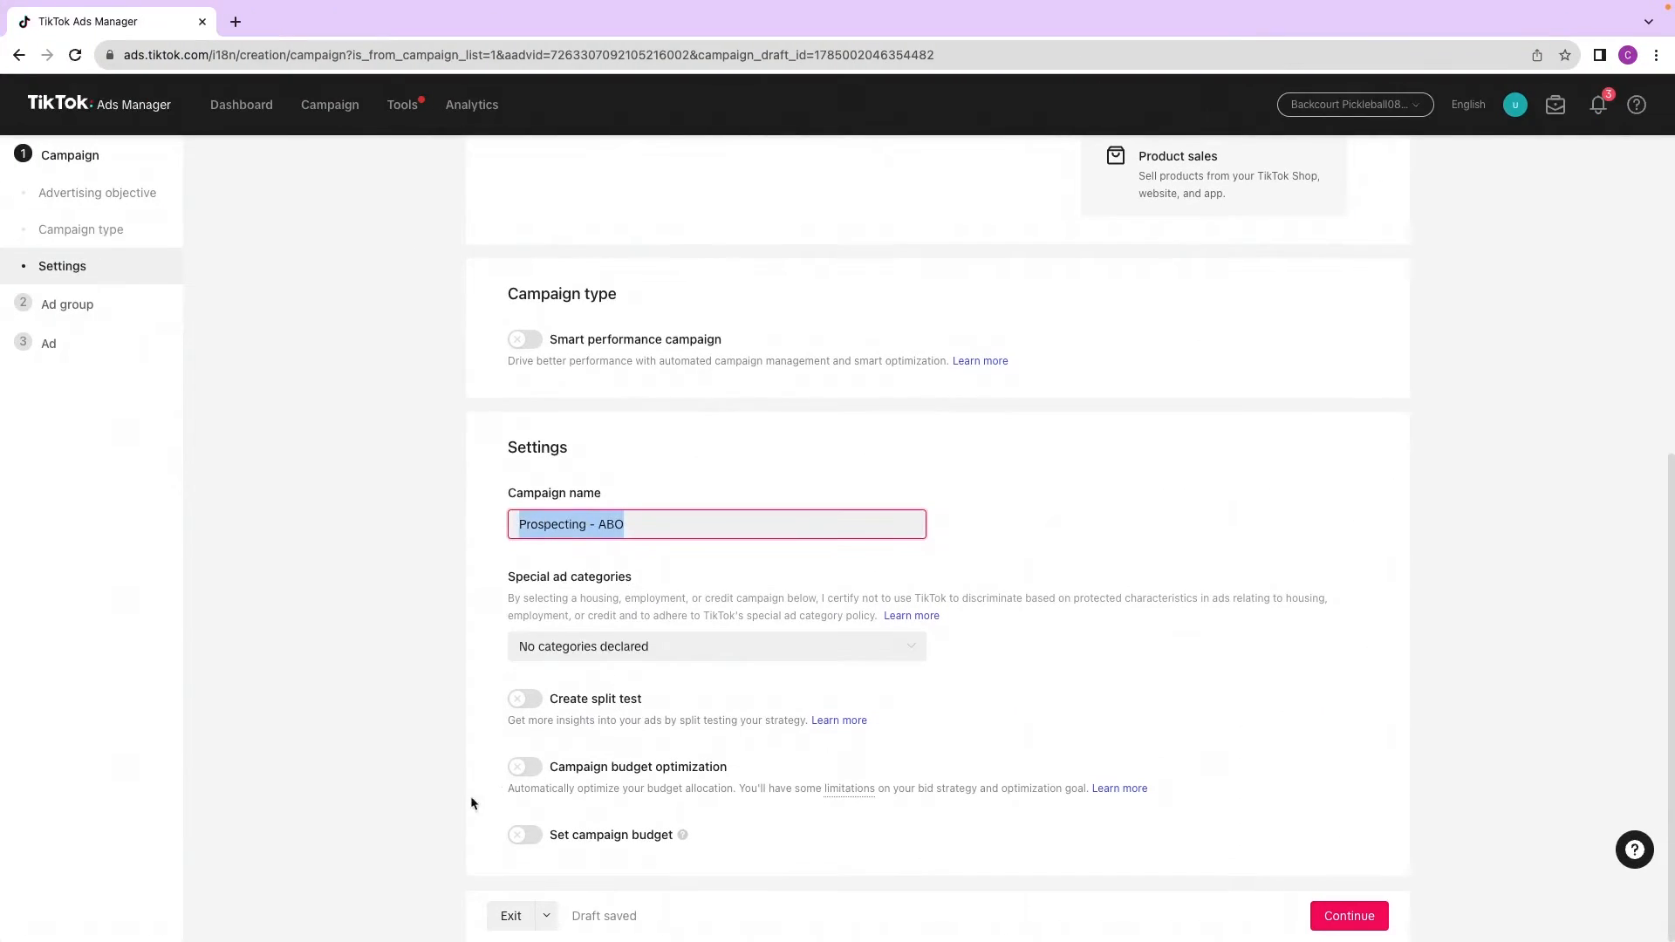
left_click(487, 779)
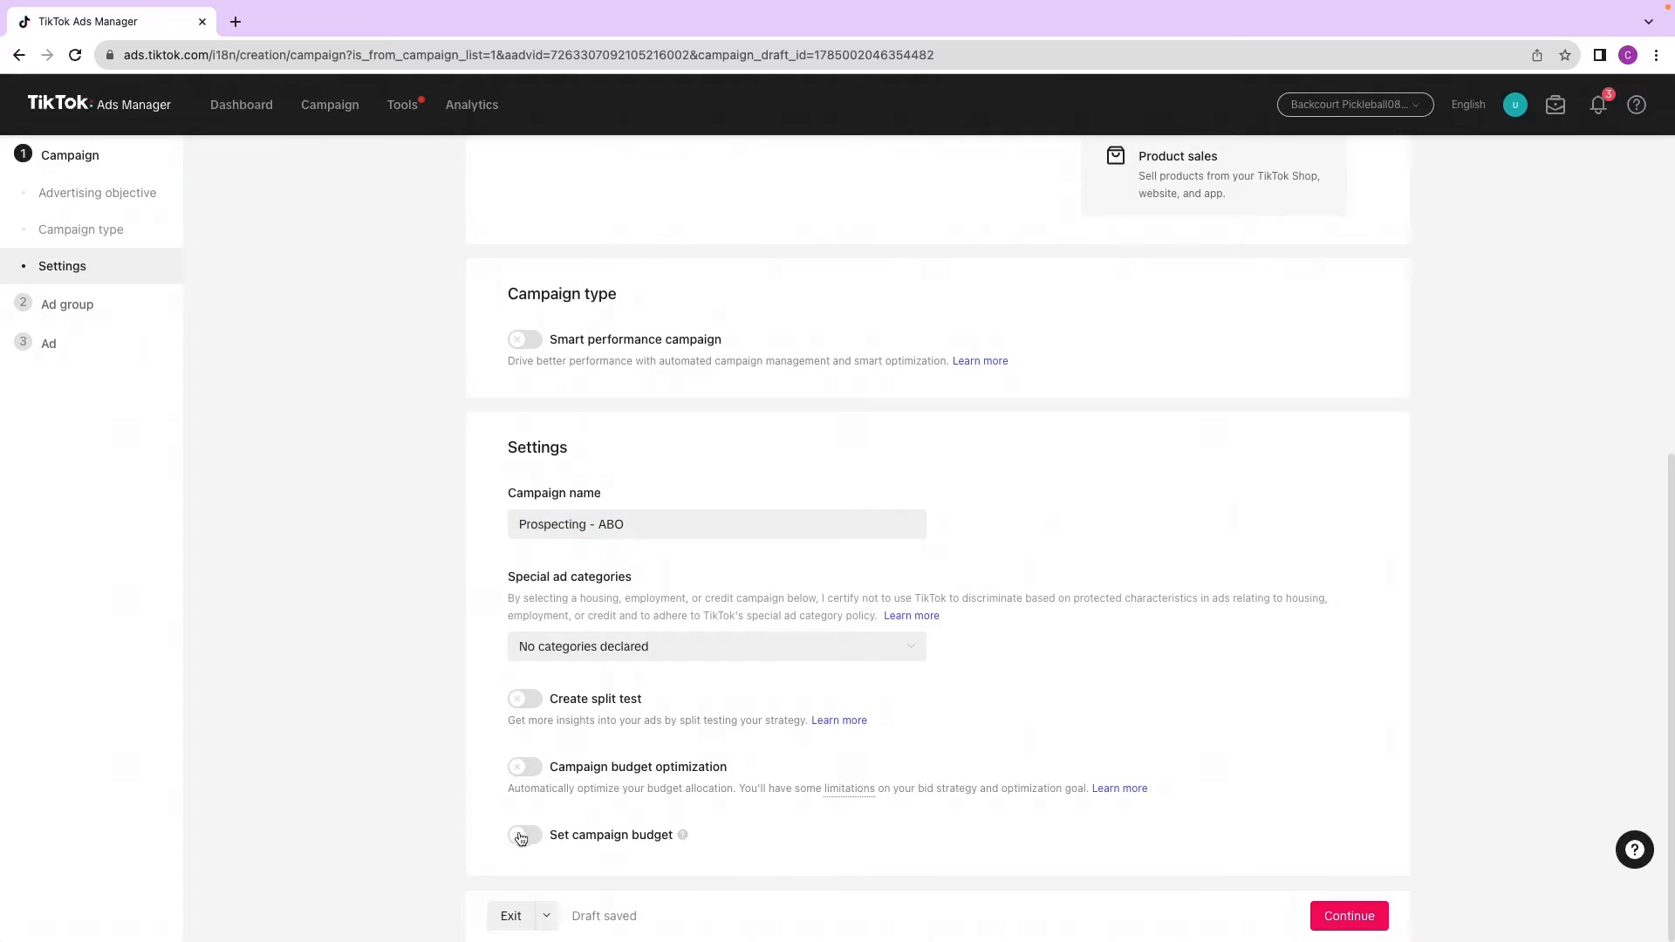
mouse_move(683, 834)
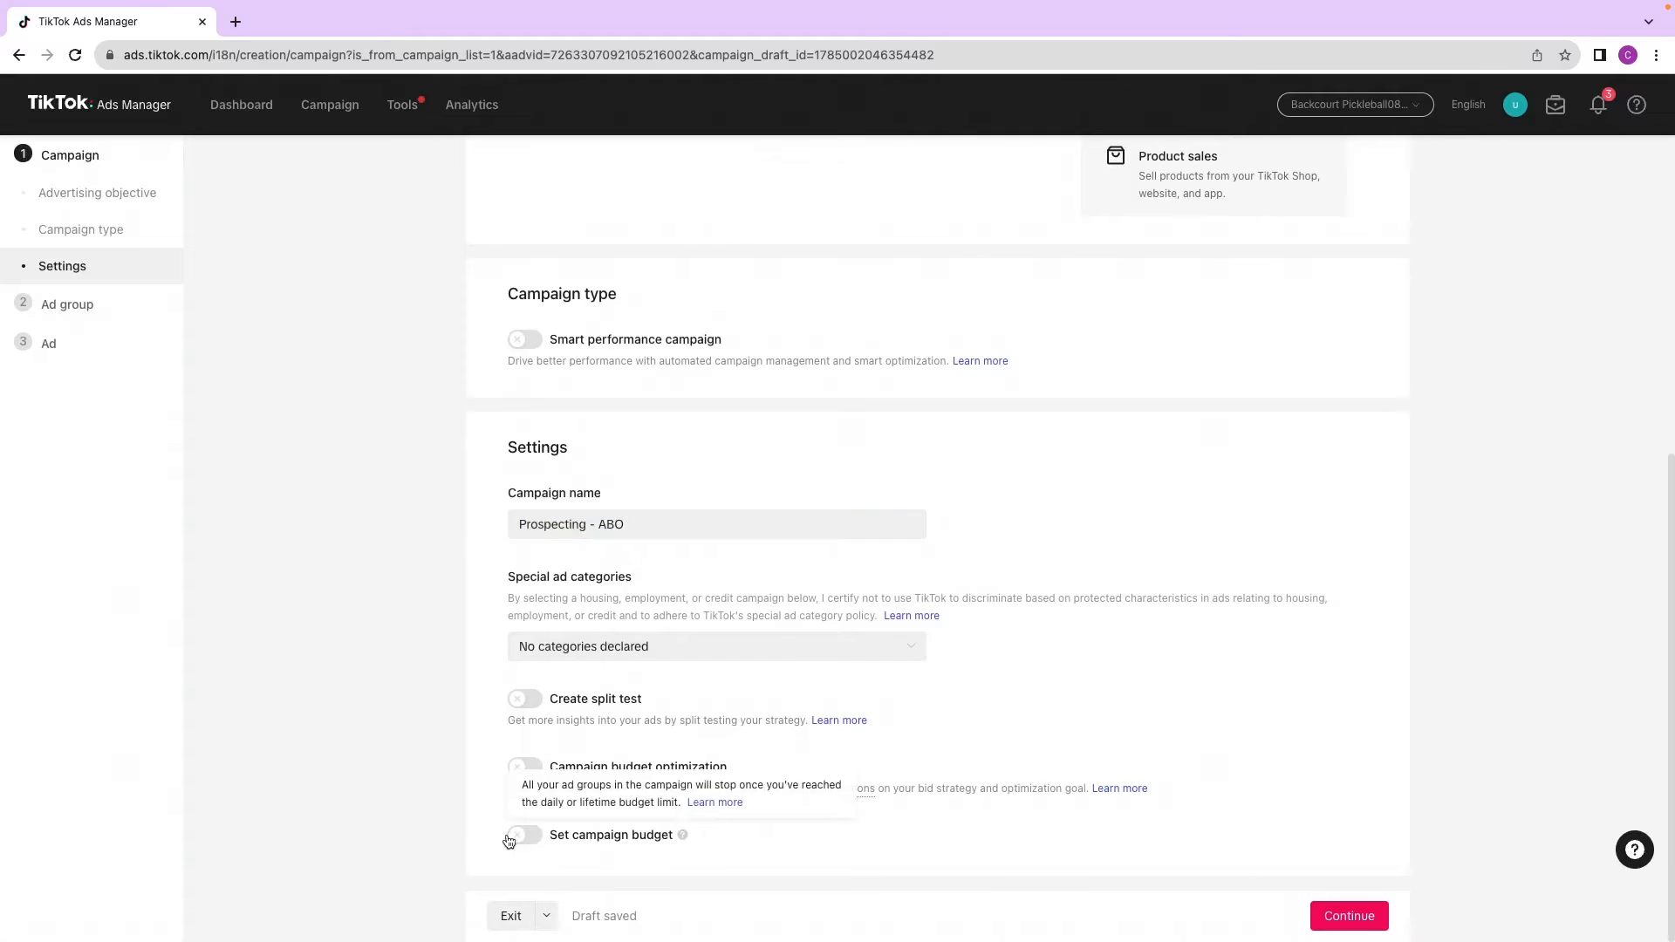
left_click(1343, 917)
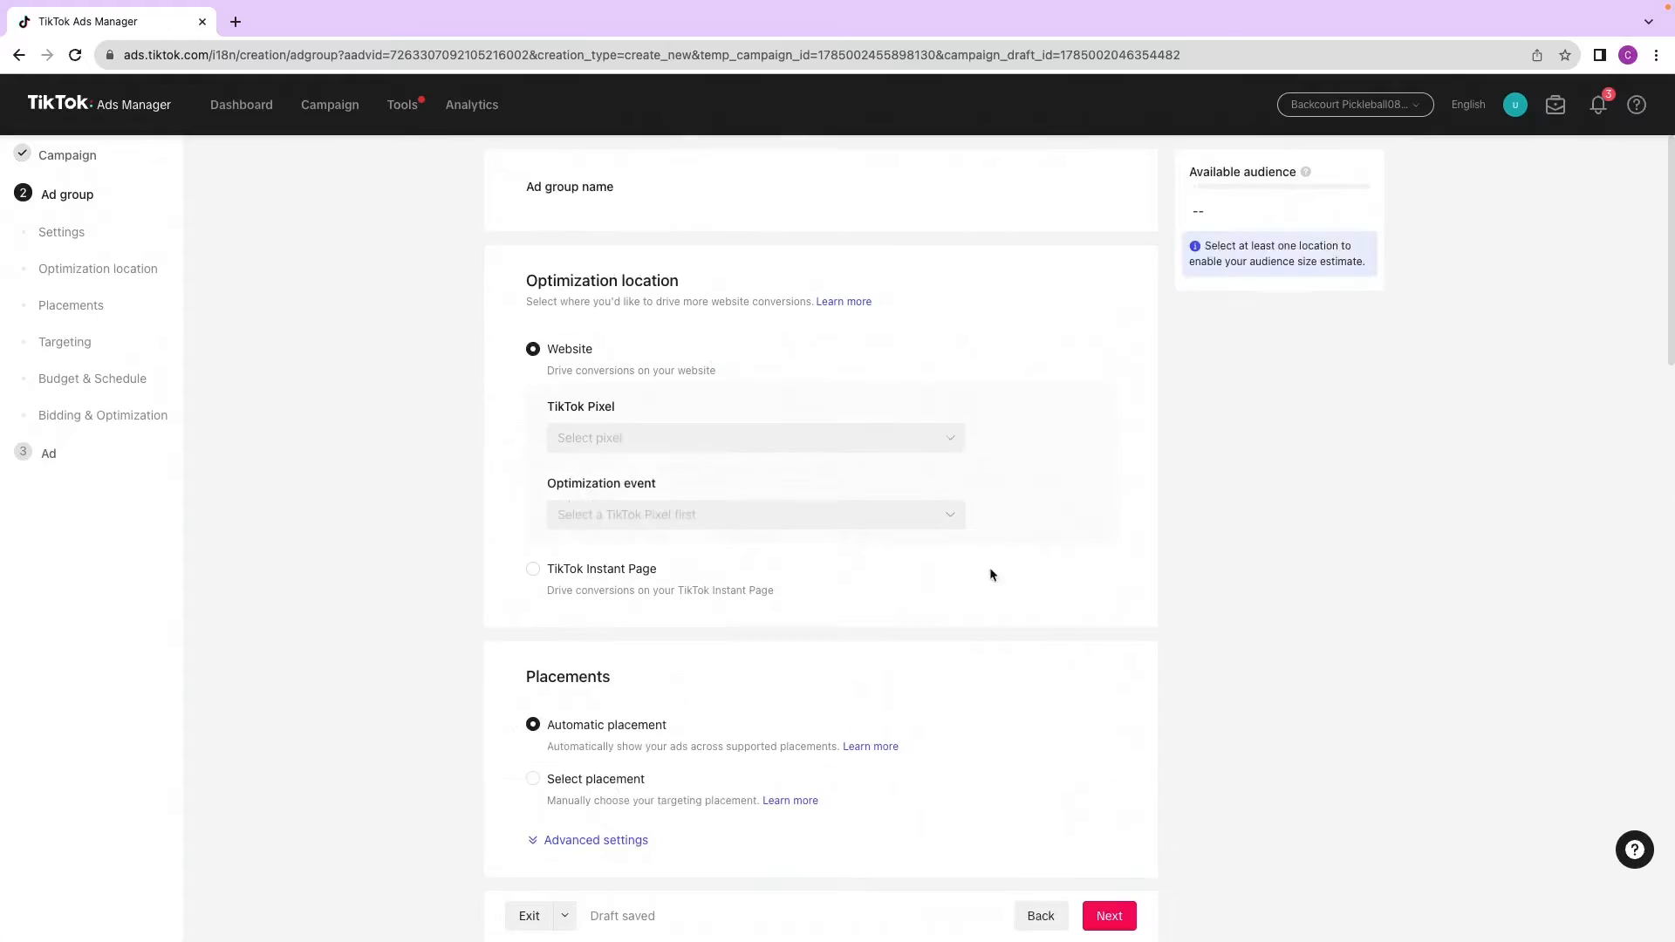
Step: Review the first set-up diagram of campaign, targeting groups and ads on the whiteboard
left_click_drag(708, 218, 571, 216)
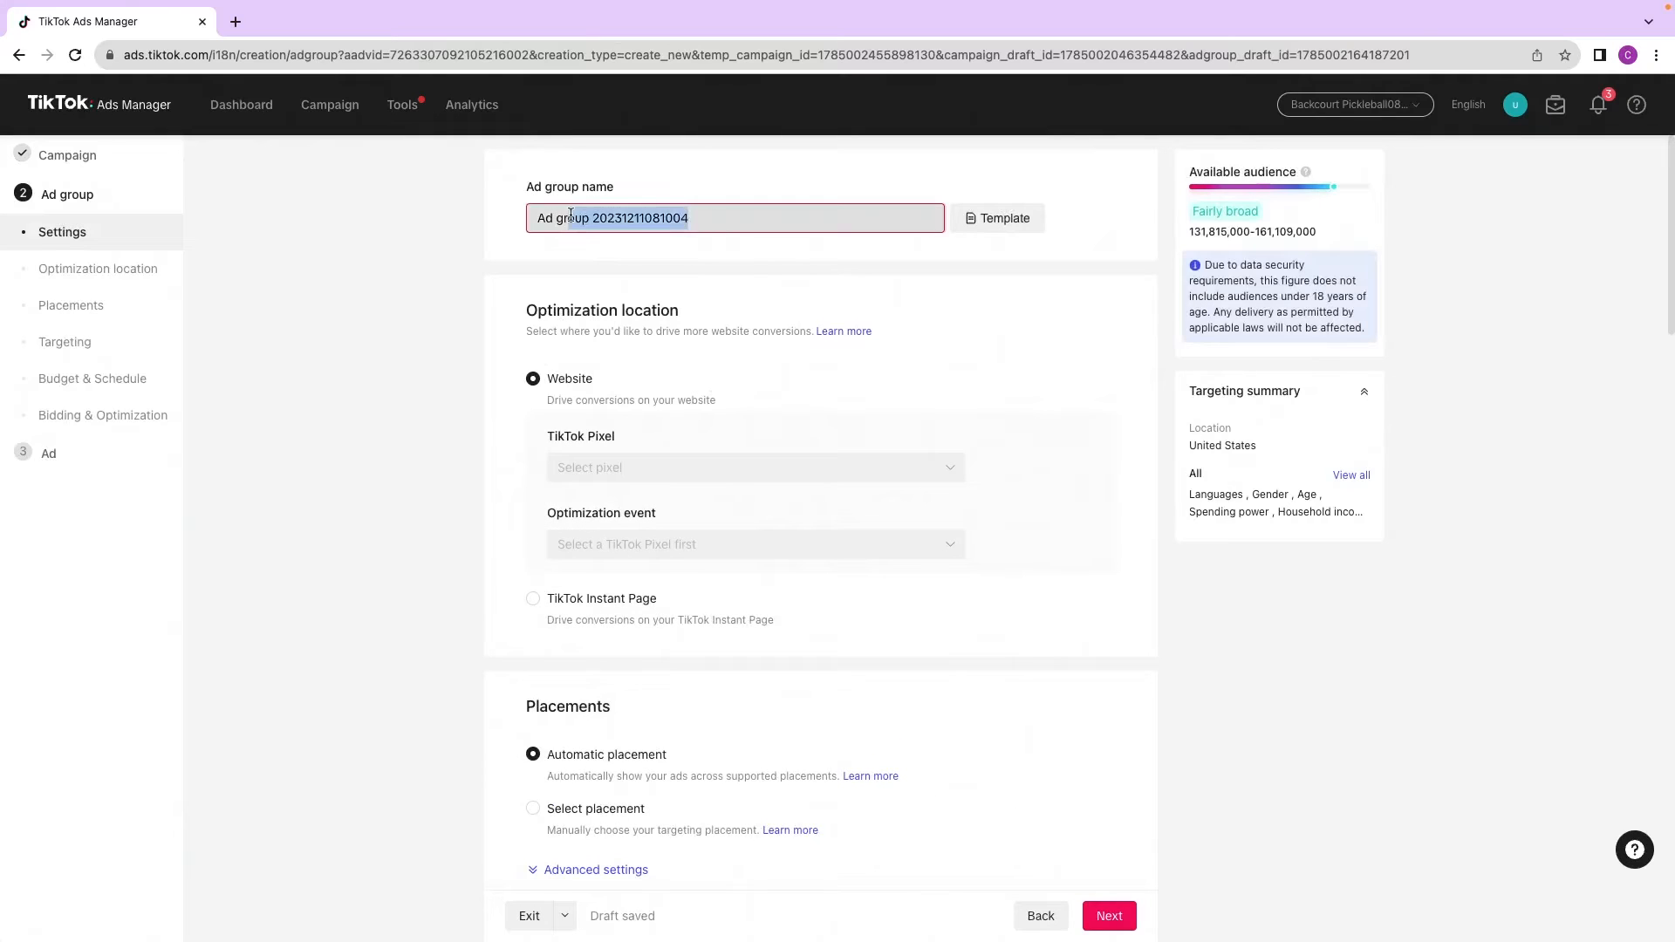
left_click(568, 217)
left_click_drag(694, 219, 529, 226)
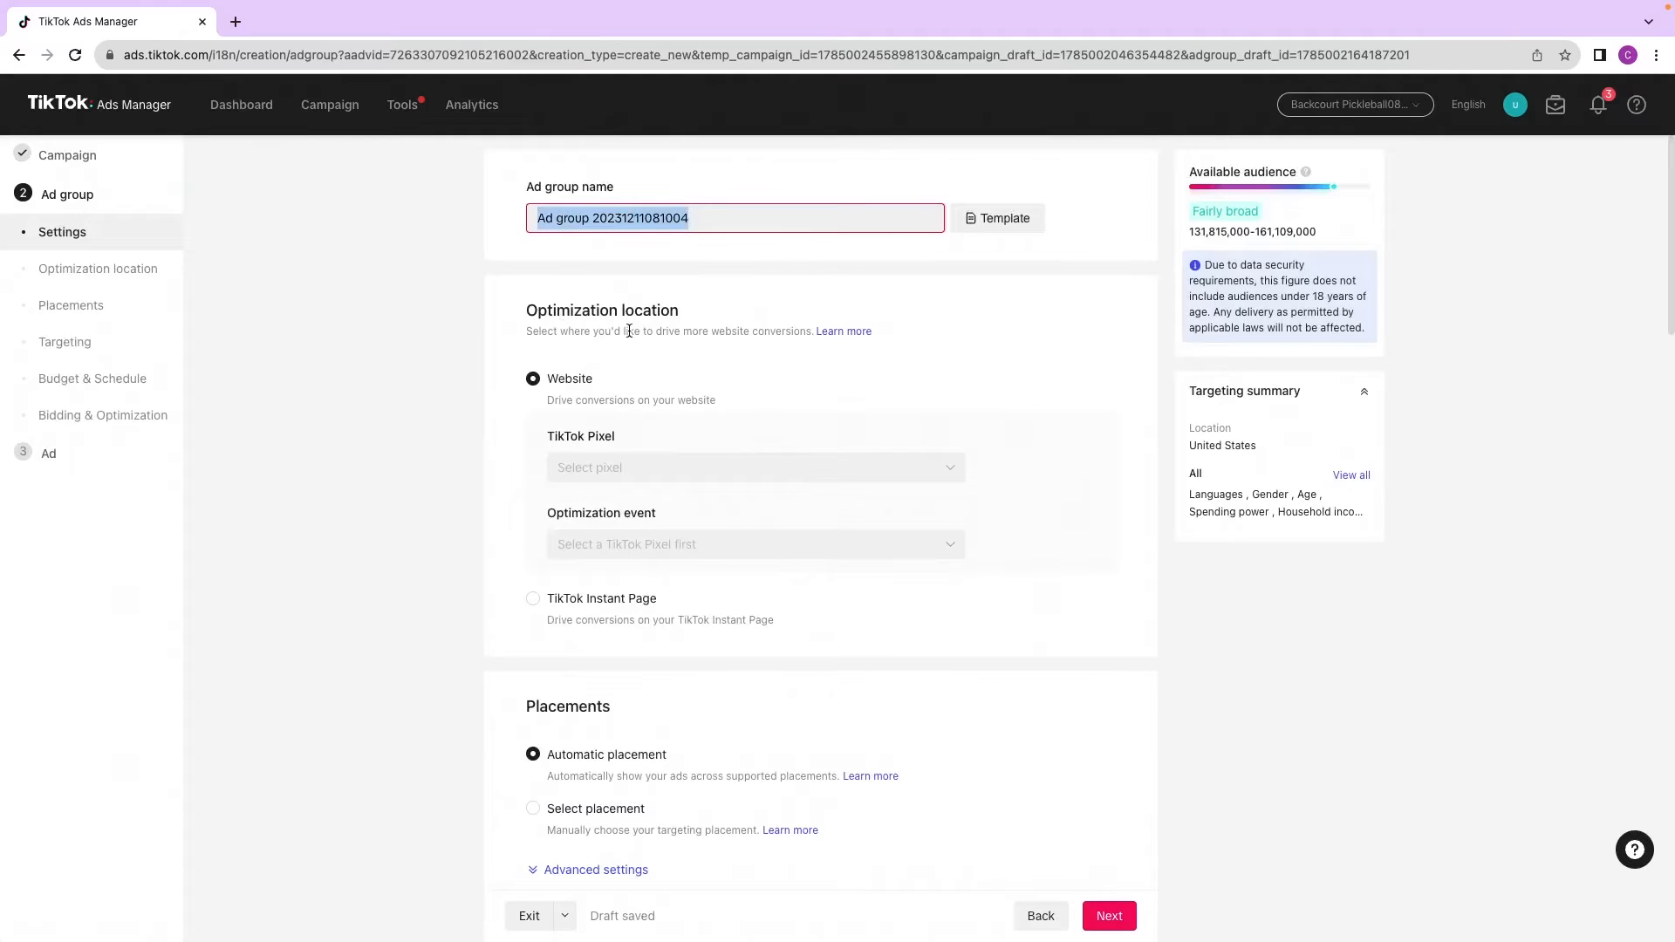
key("ctrl+Left")
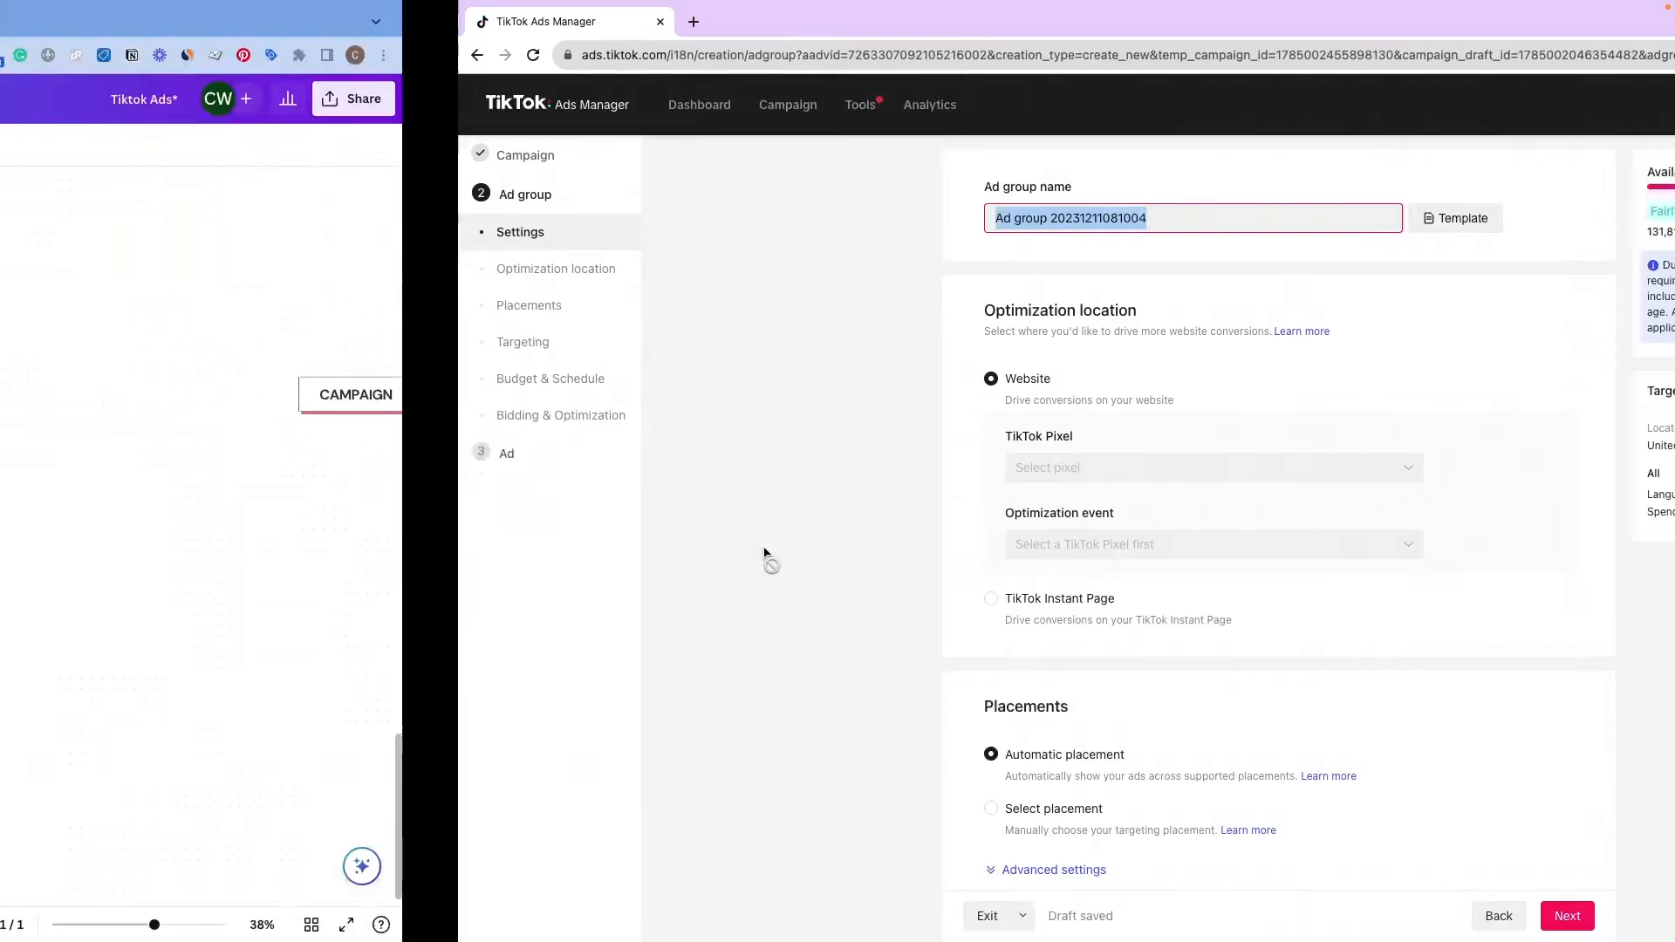
scroll(1008, 596, "right", 7)
scroll(1048, 549, "right", 5)
scroll(1002, 557, "up", 3)
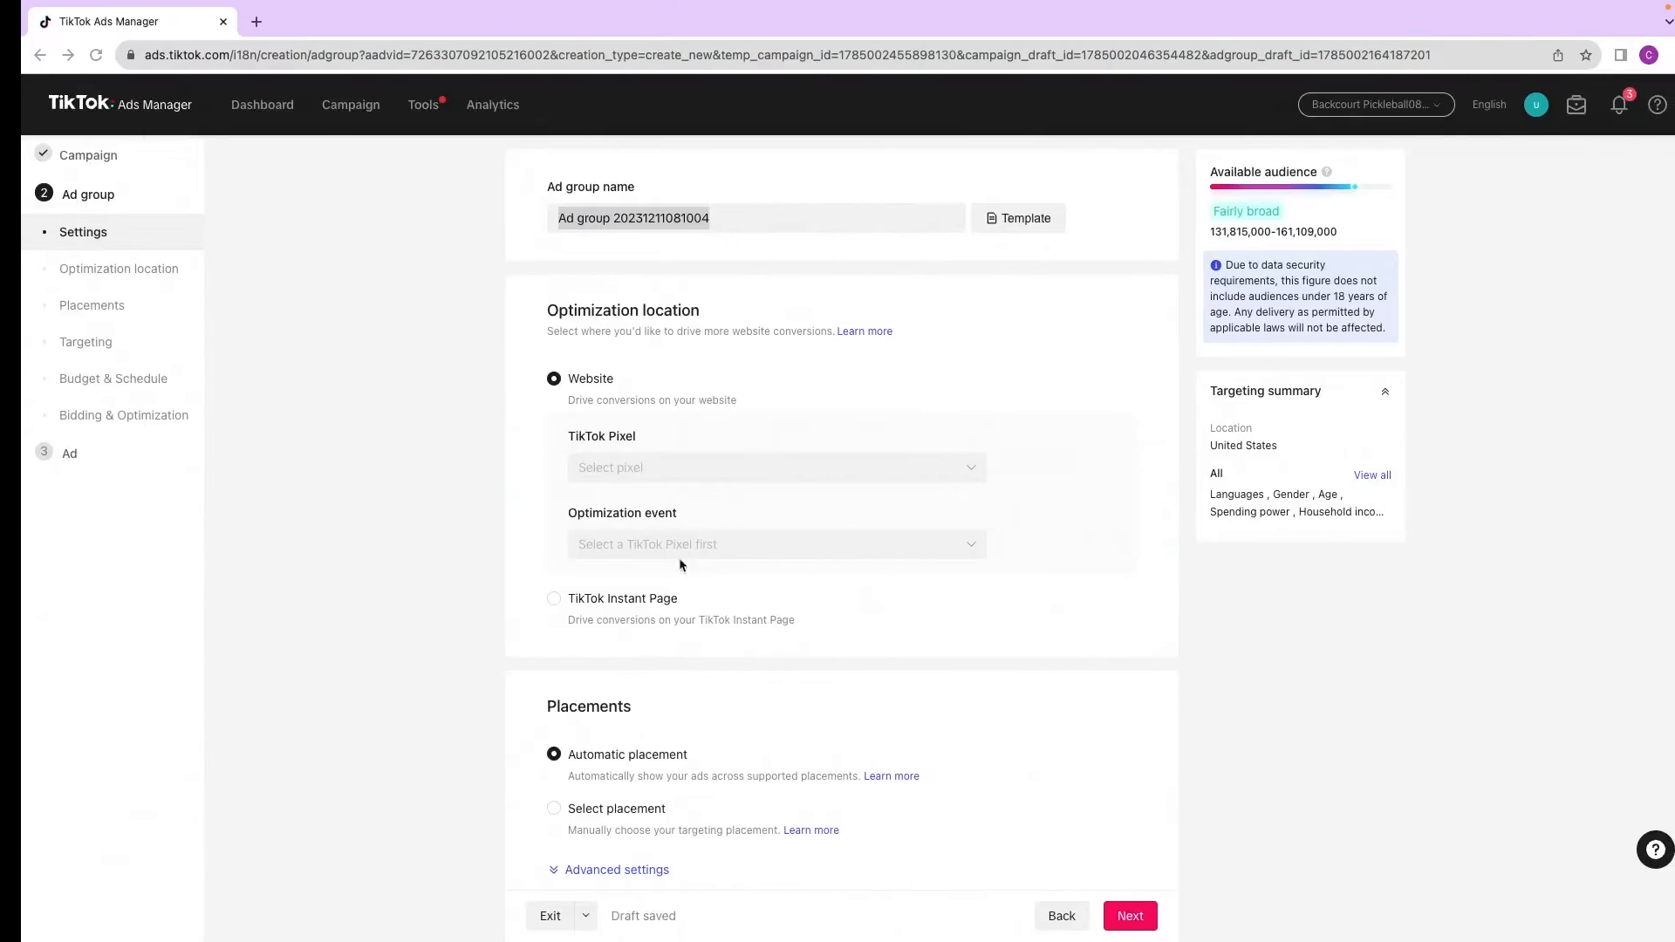
Step: Rename the ad group Broad Based Targeting
left_click(816, 212)
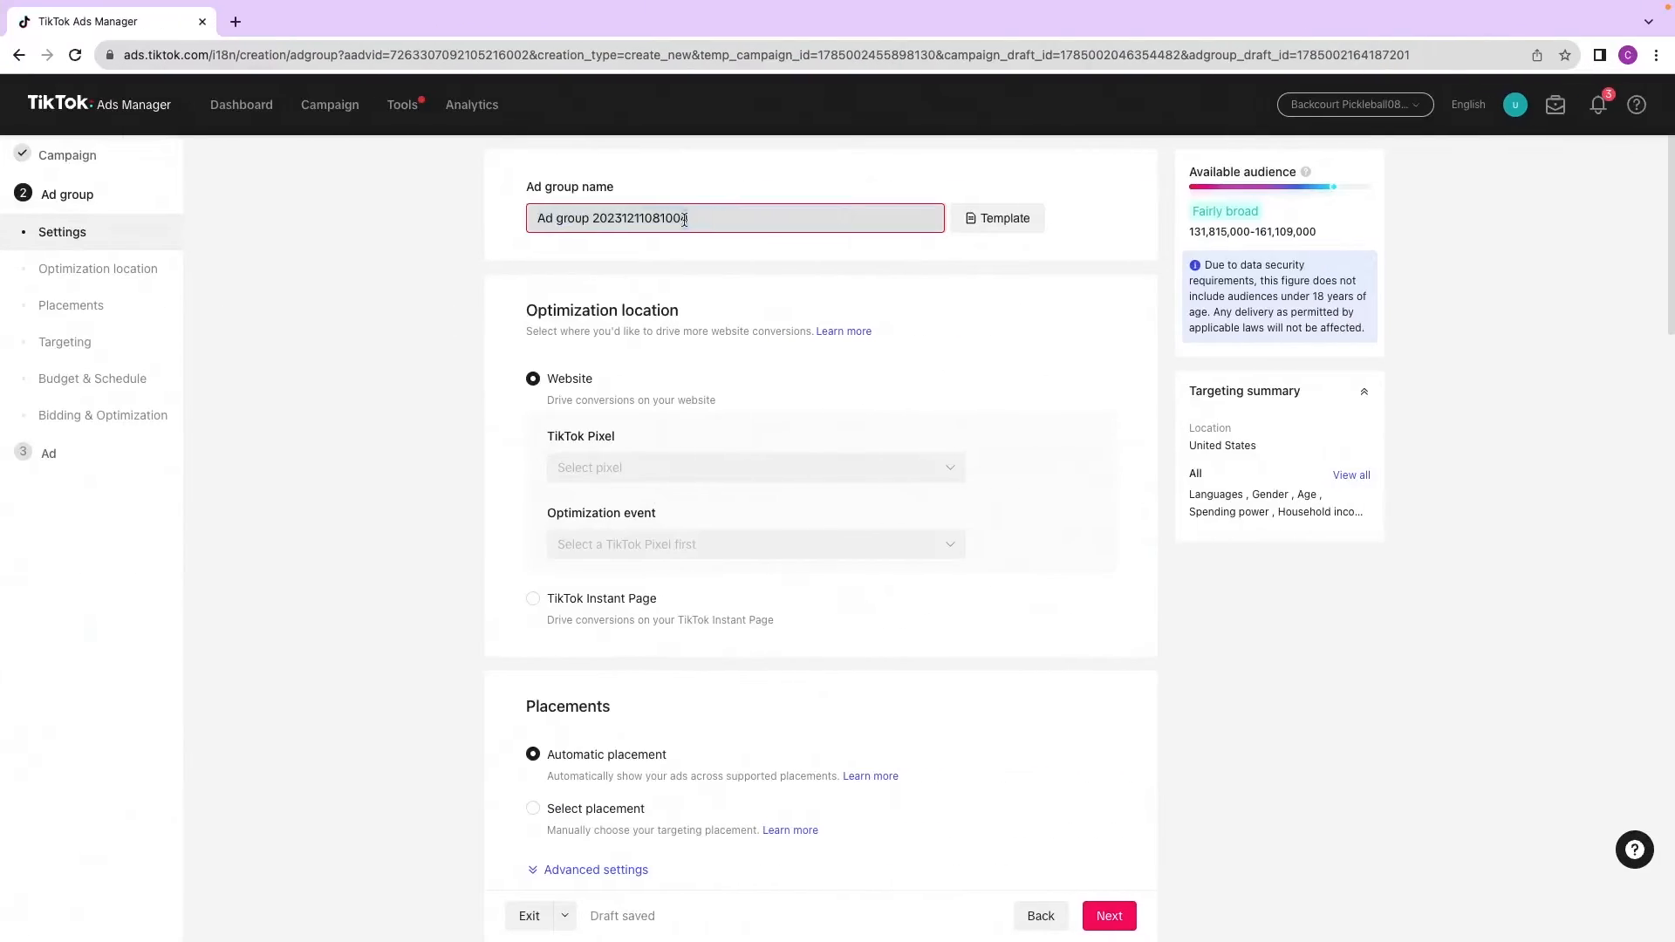
left_click_drag(815, 219, 524, 225)
type("Broa")
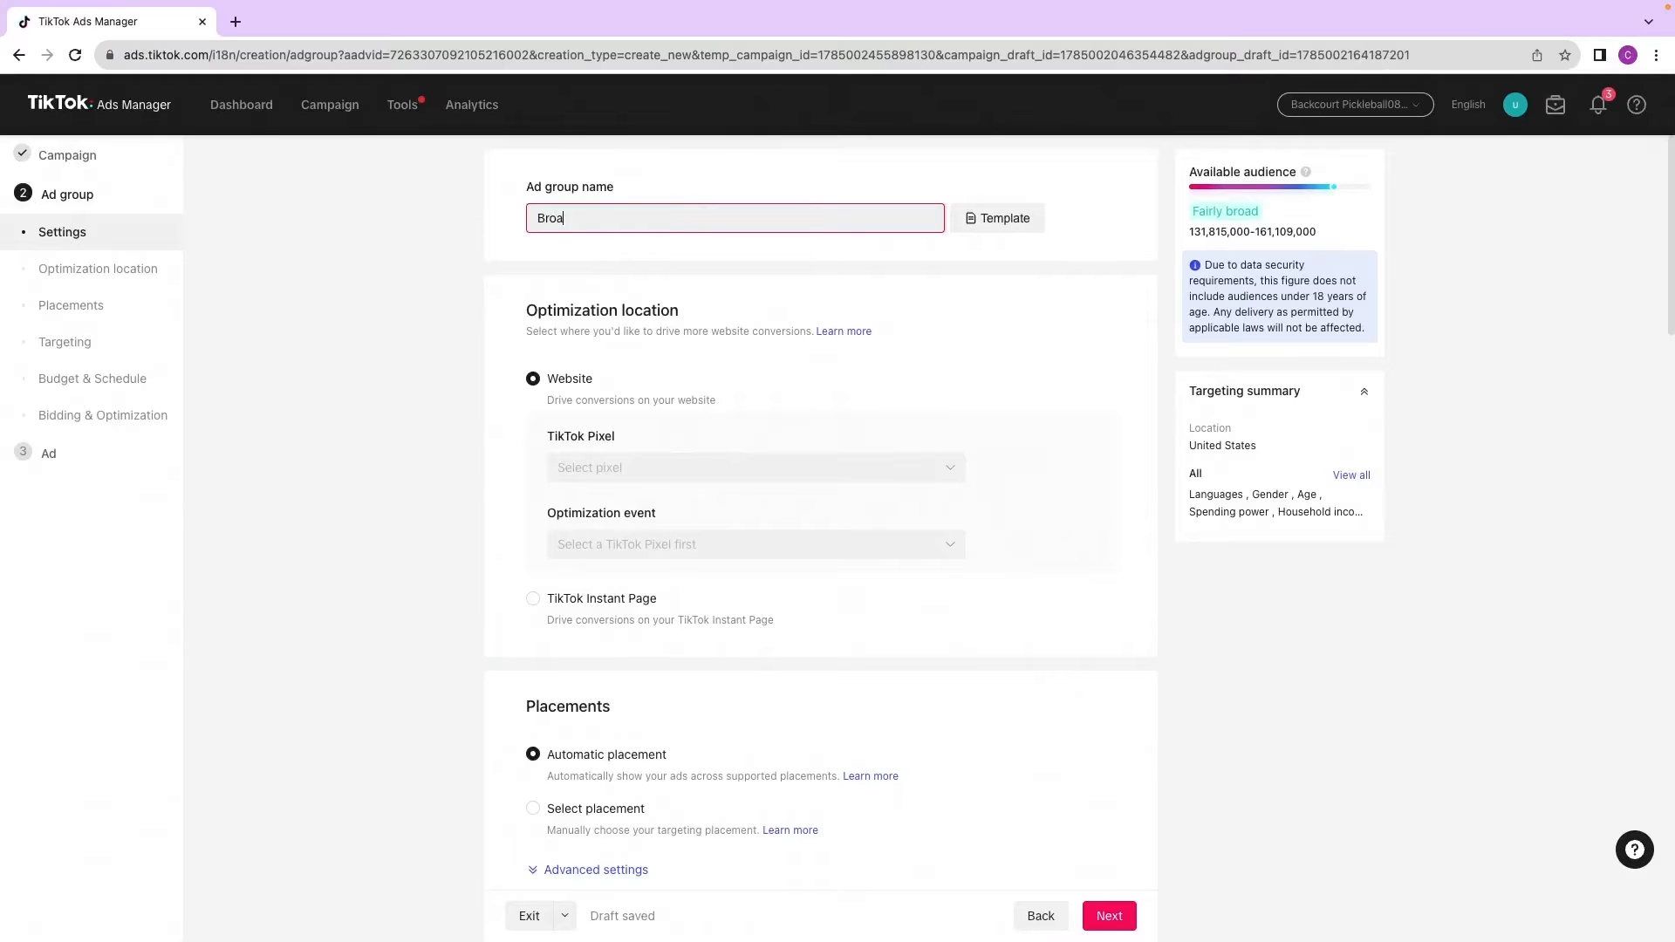
type("d Based Targeting")
left_click(121, 590)
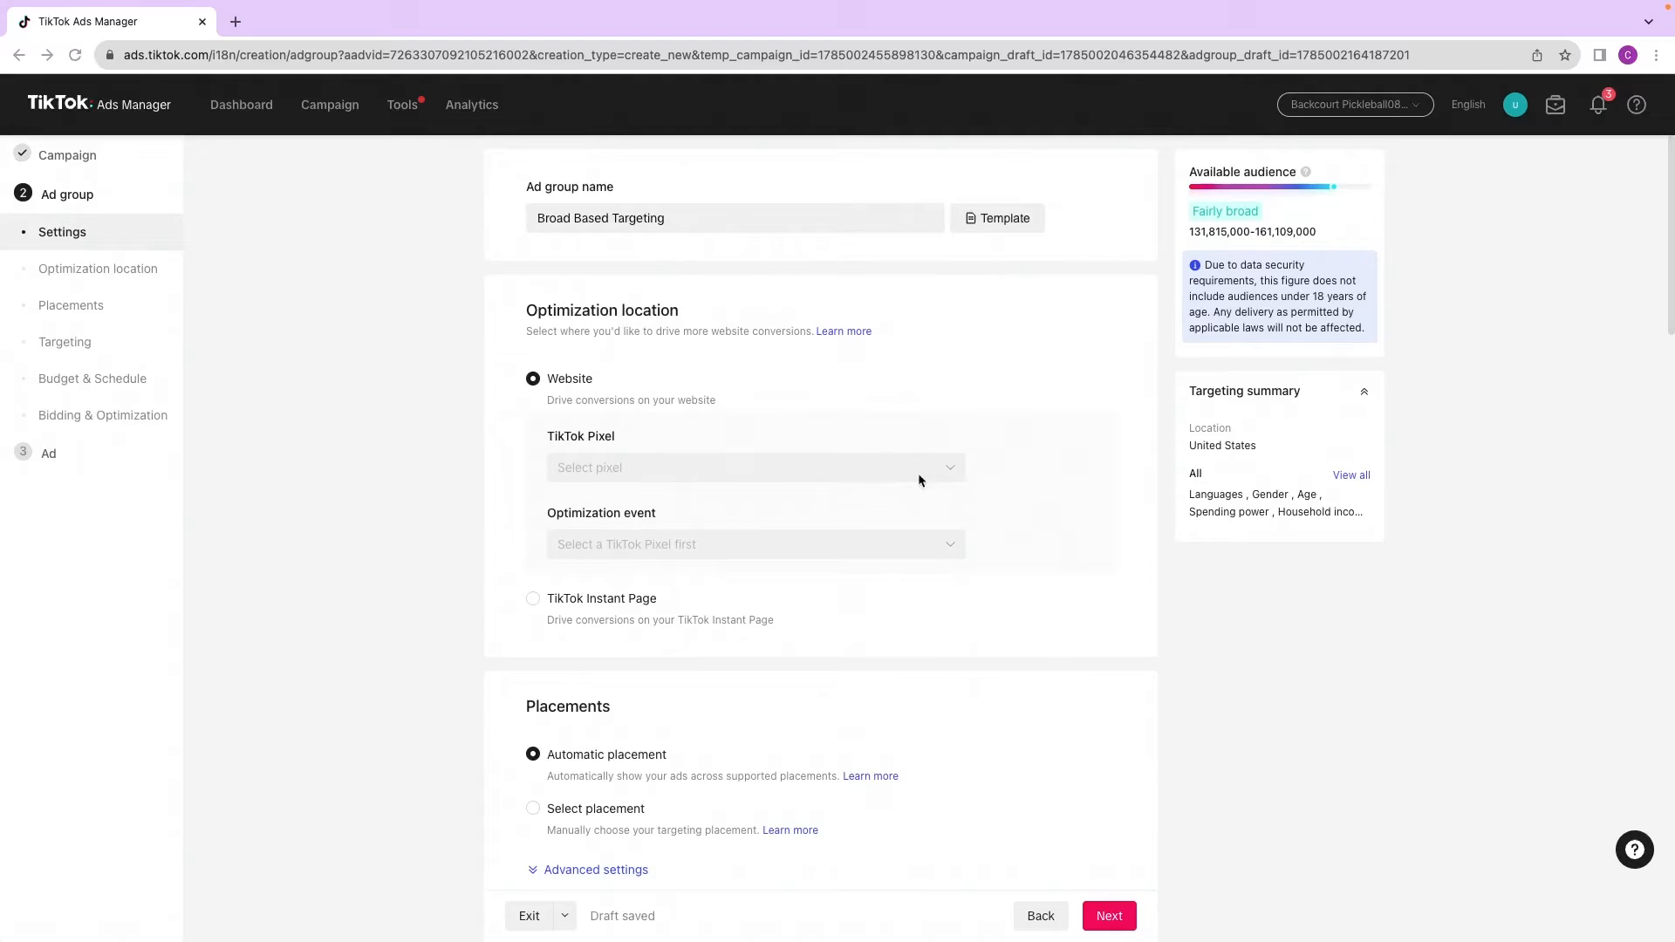
Step: Select the Backcourt Shopify pixel for website optimization
left_click(875, 465)
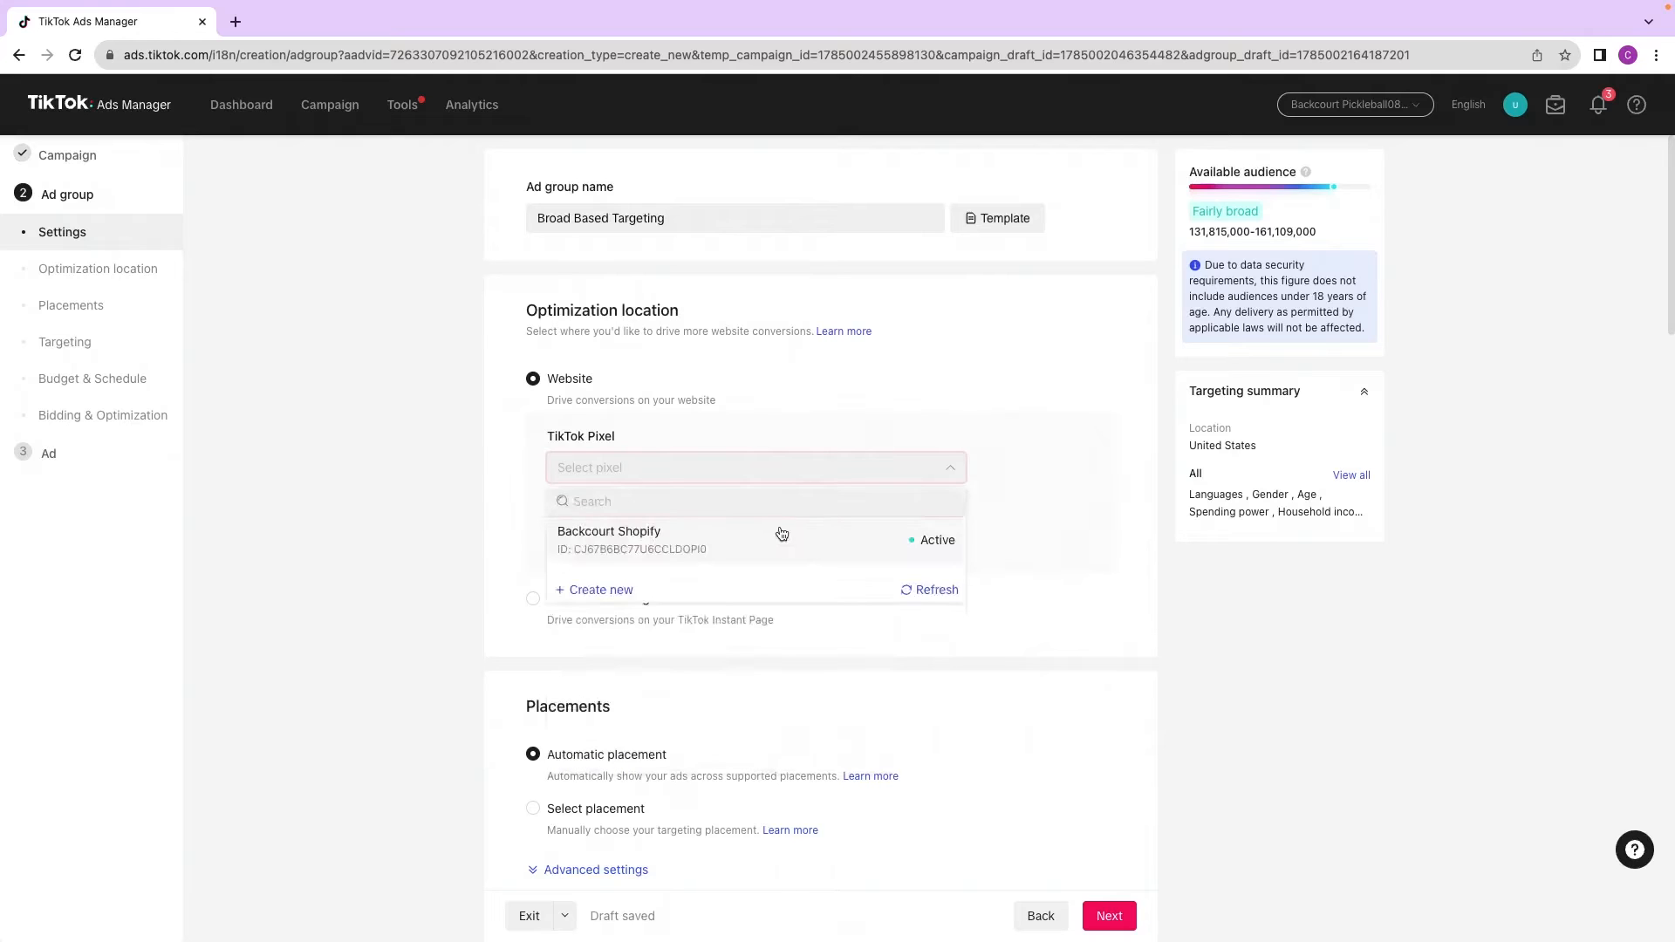
left_click(737, 541)
scroll(406, 510, "down", 5)
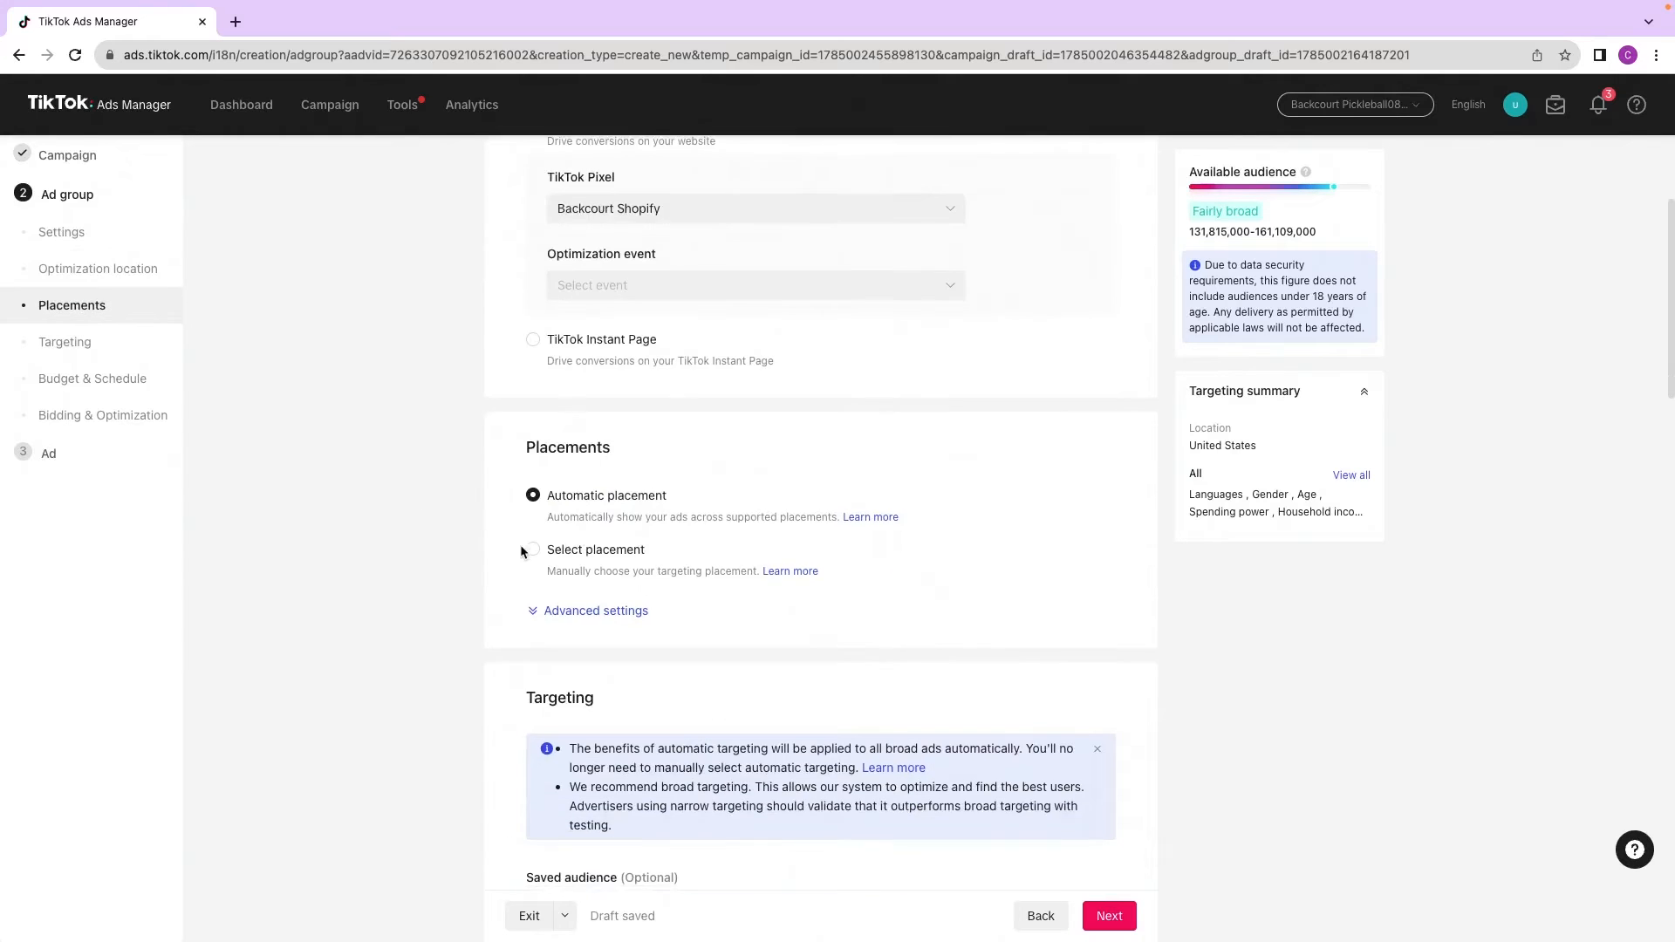
Step: Scroll through the ad group's placement, targeting, demographics and audience settings to review them
scroll(440, 544, "down", 2)
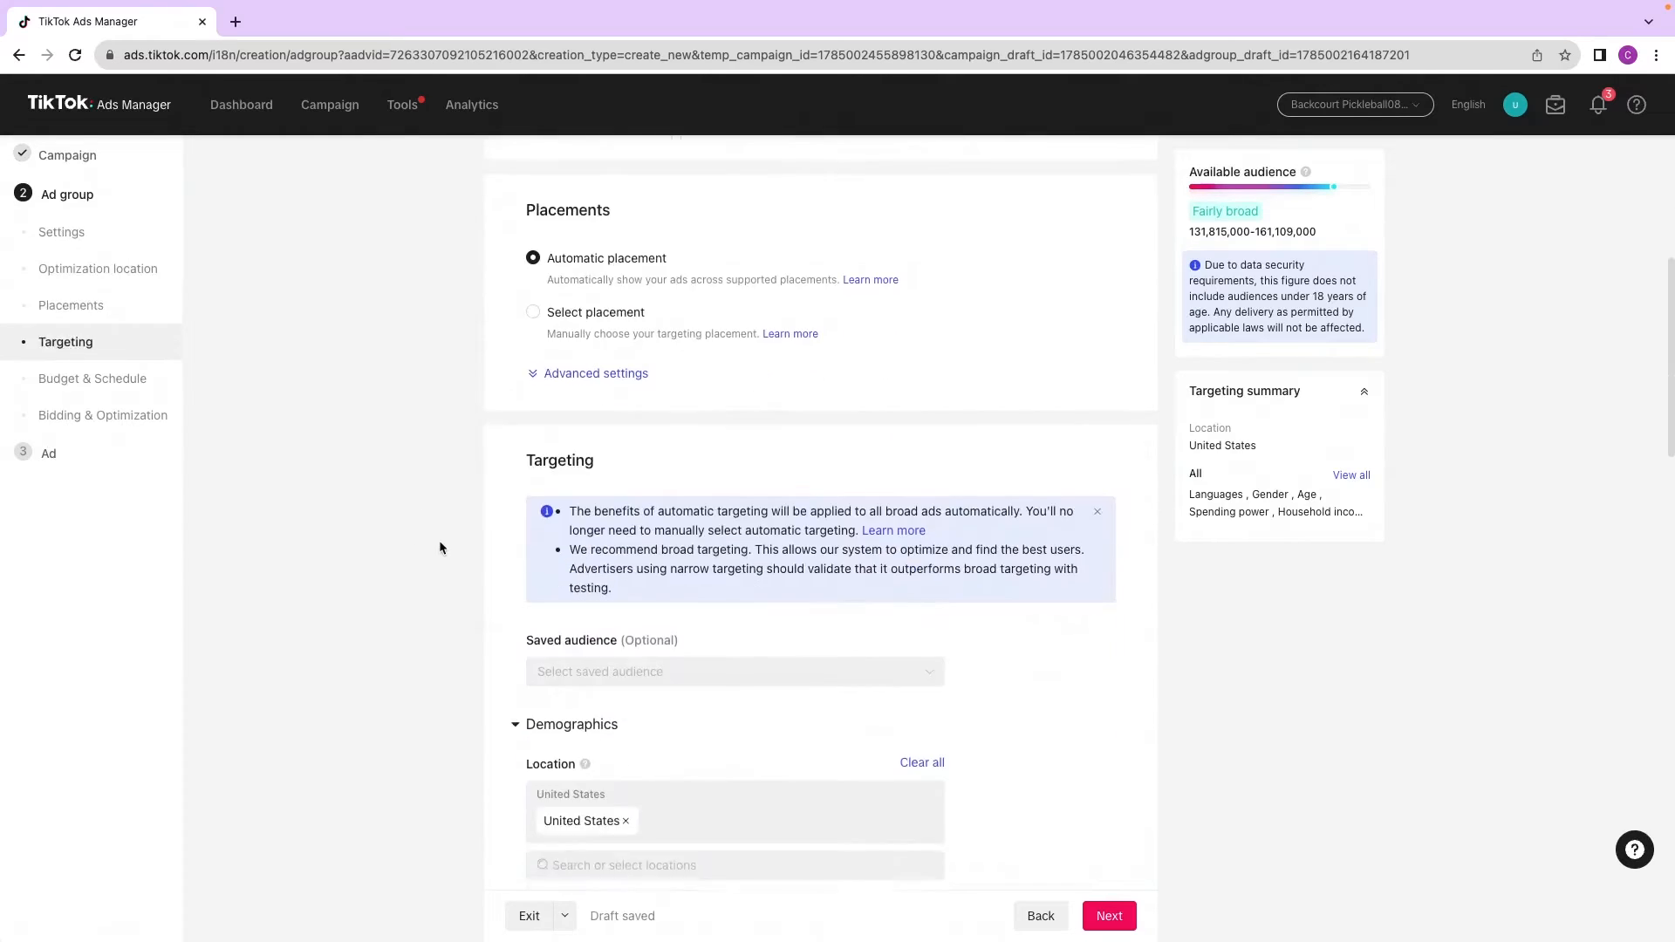
scroll(435, 532, "down", 1)
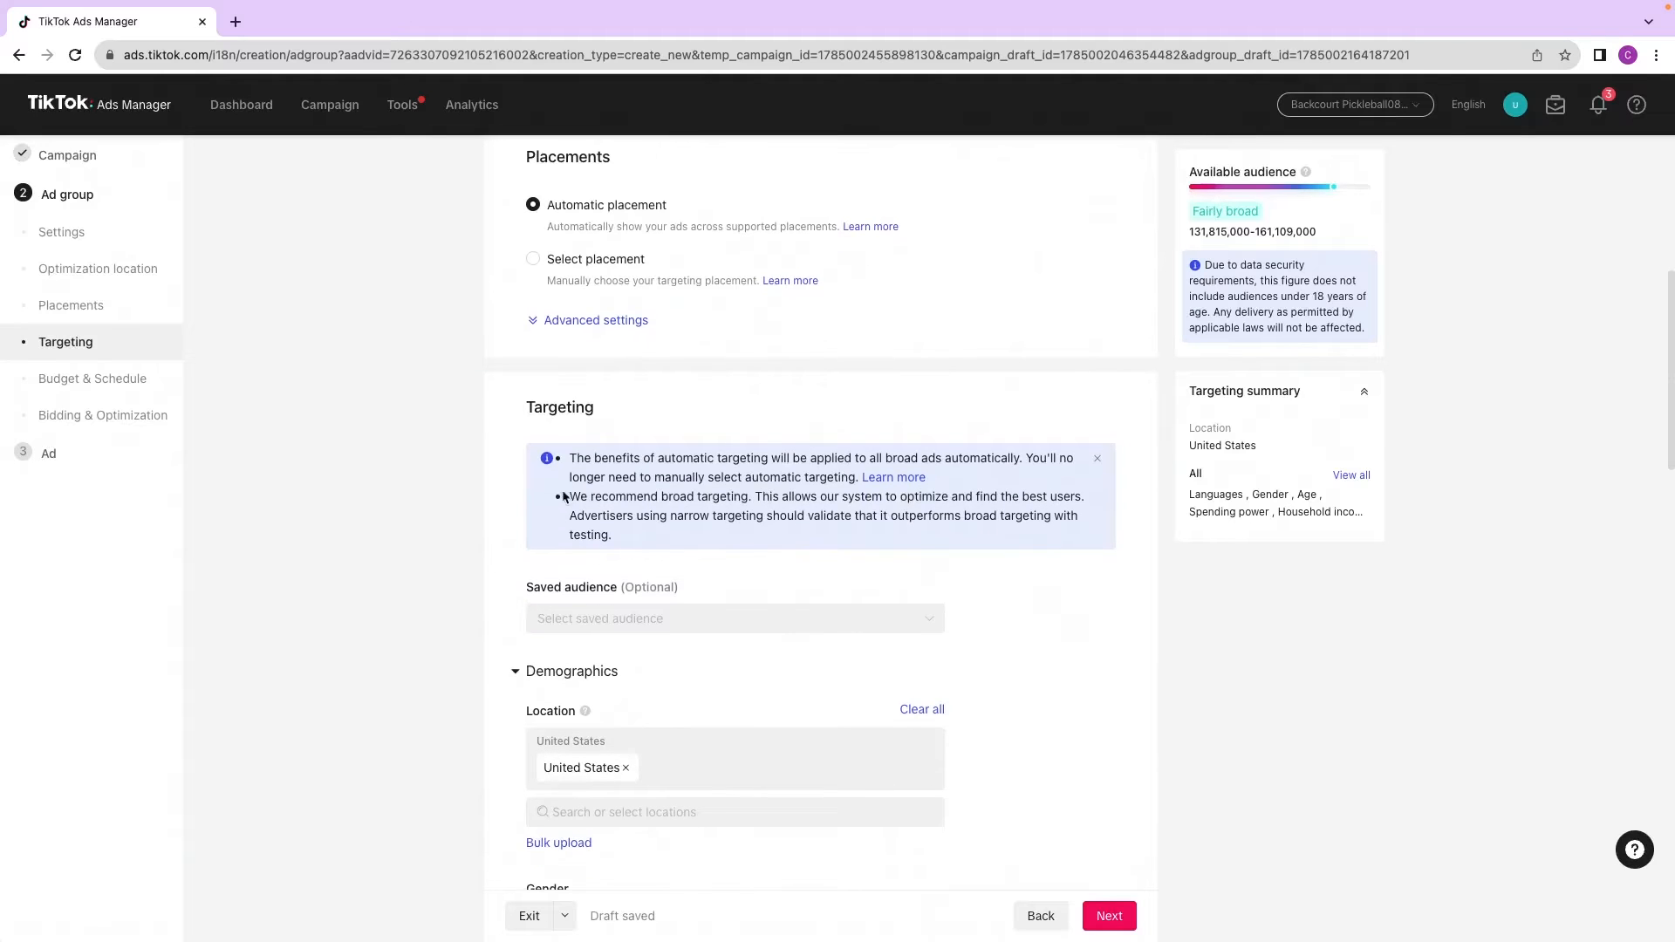
scroll(727, 515, "down", 5)
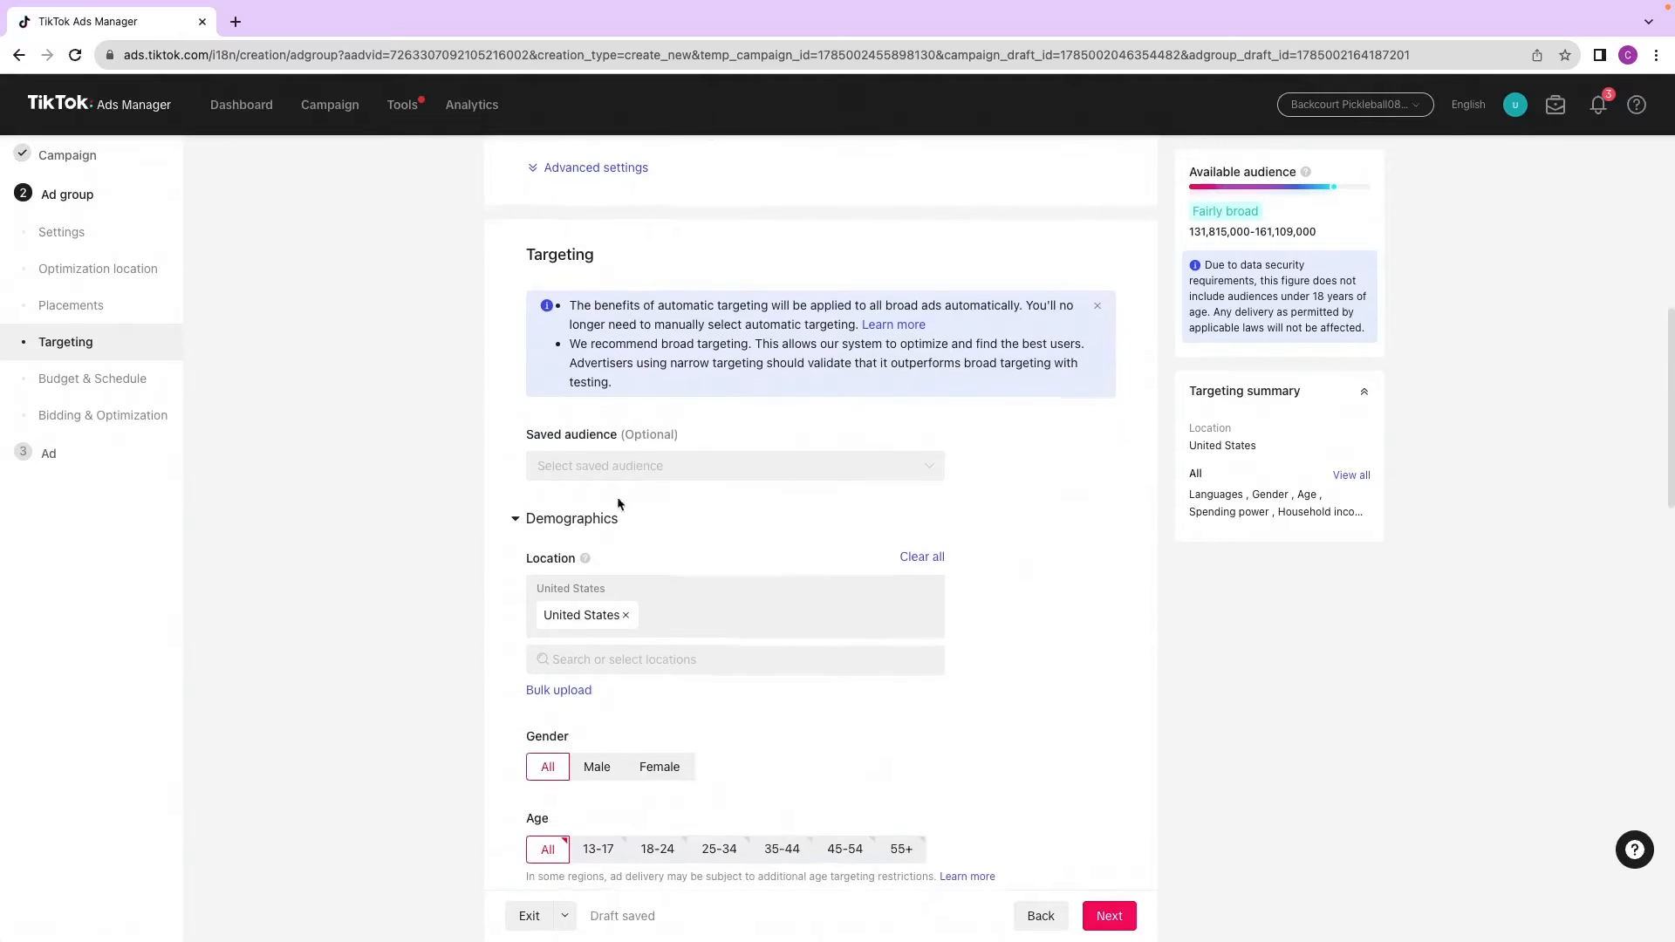
scroll(586, 589, "down", 2)
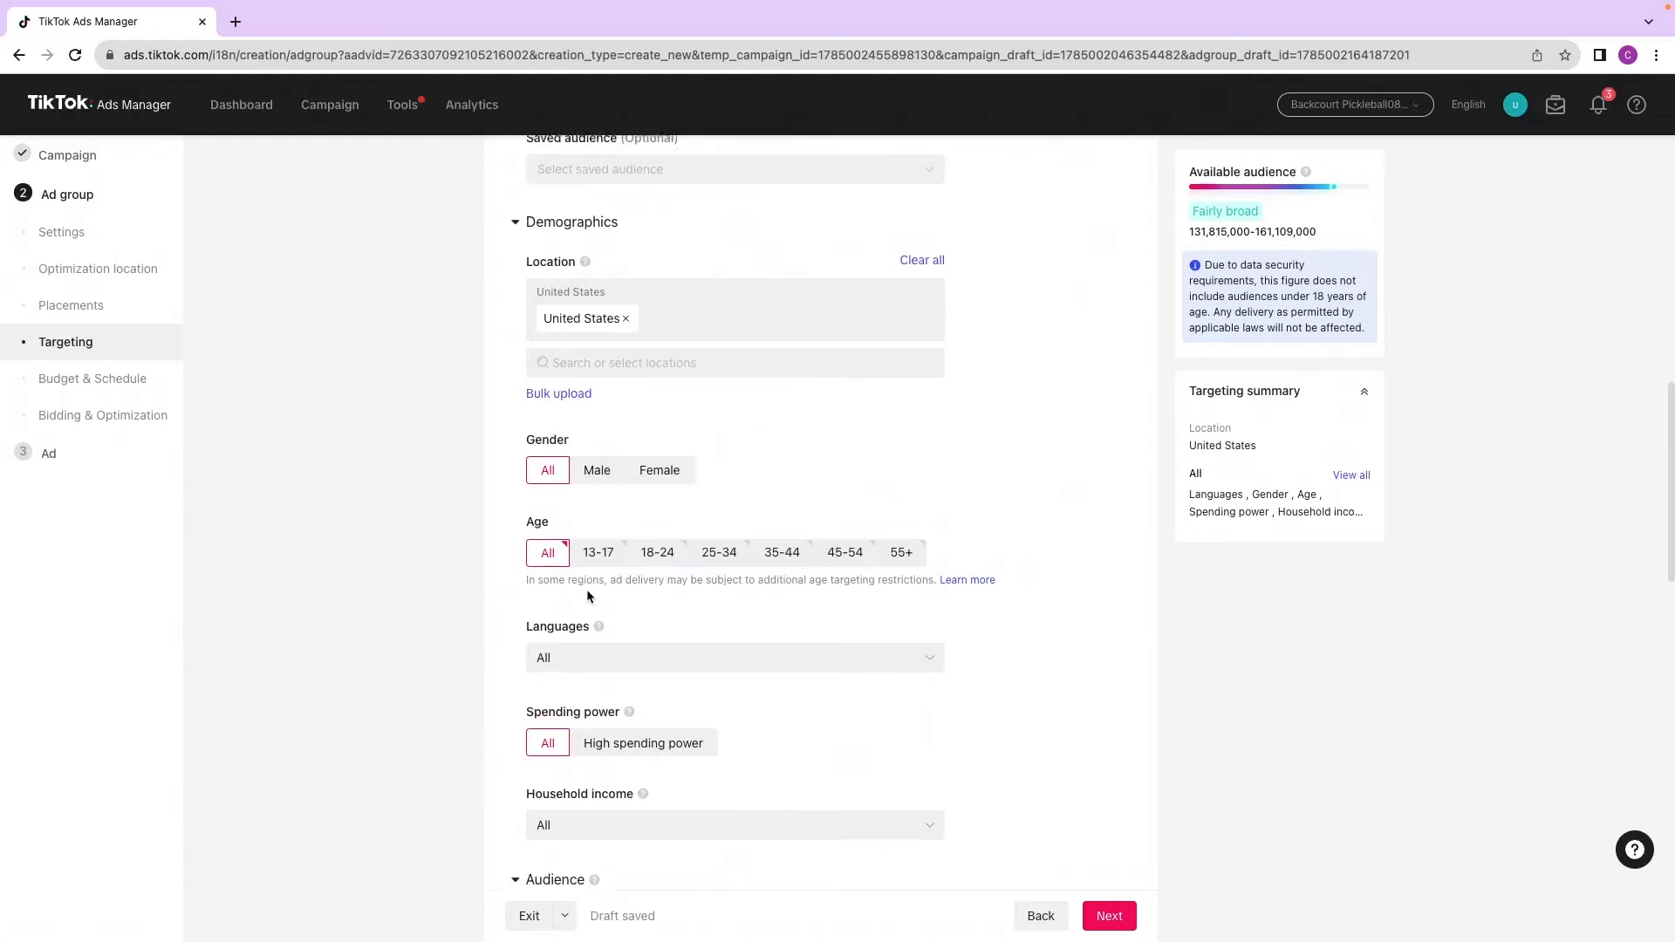
scroll(593, 567, "down", 2)
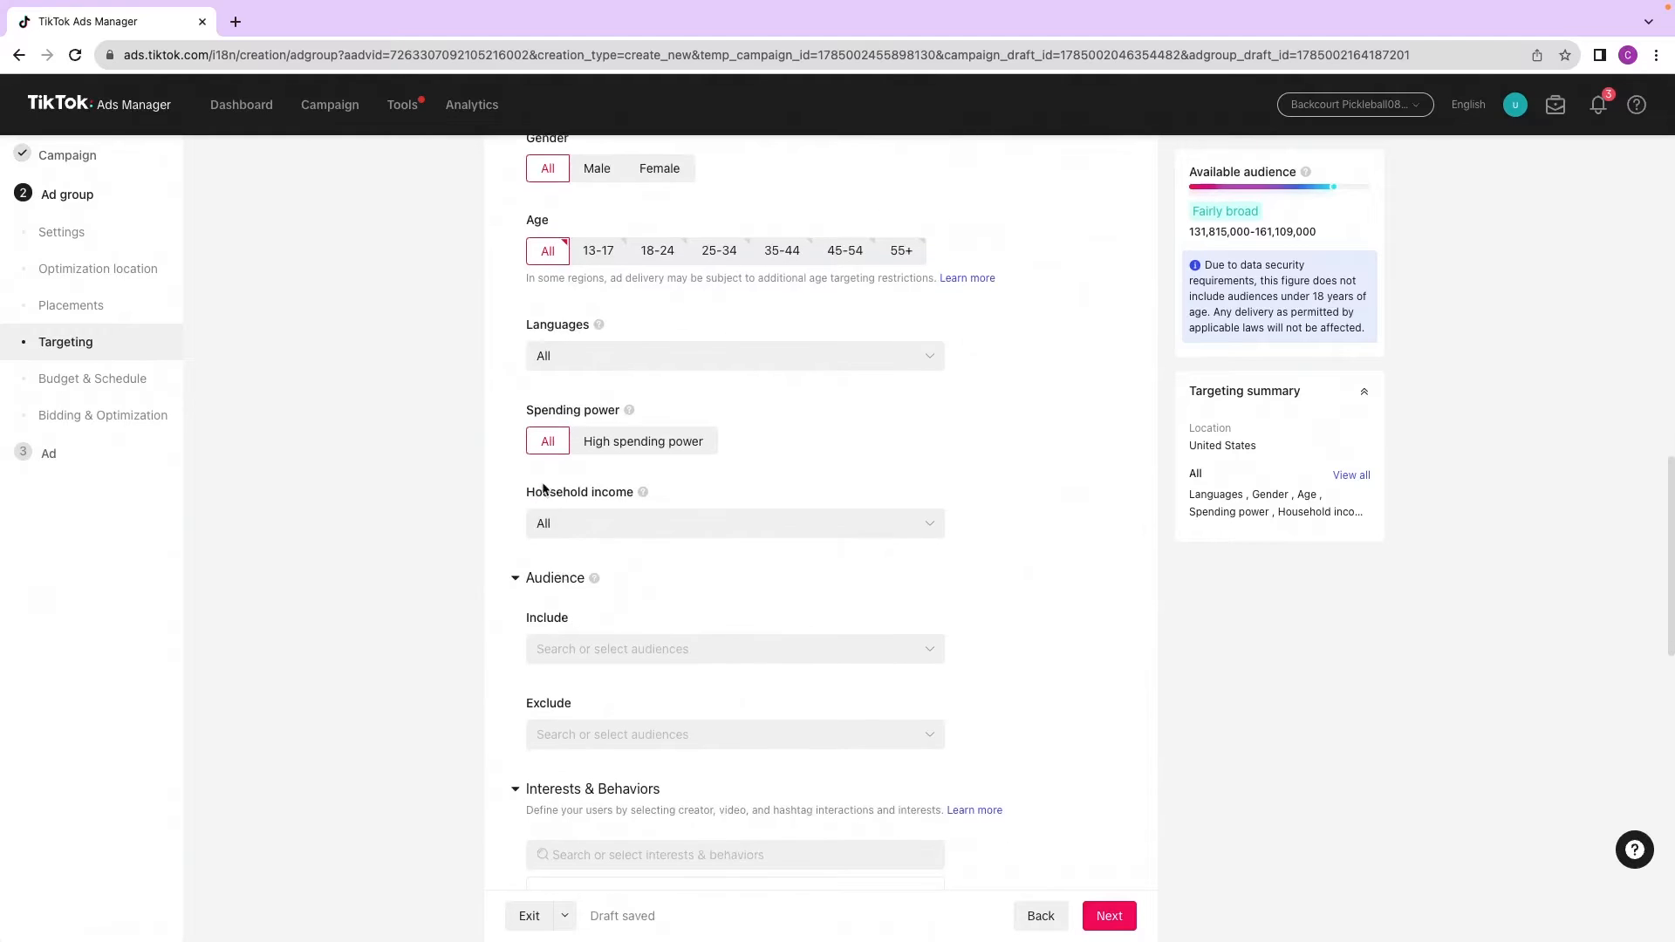
scroll(956, 481, "up", 15)
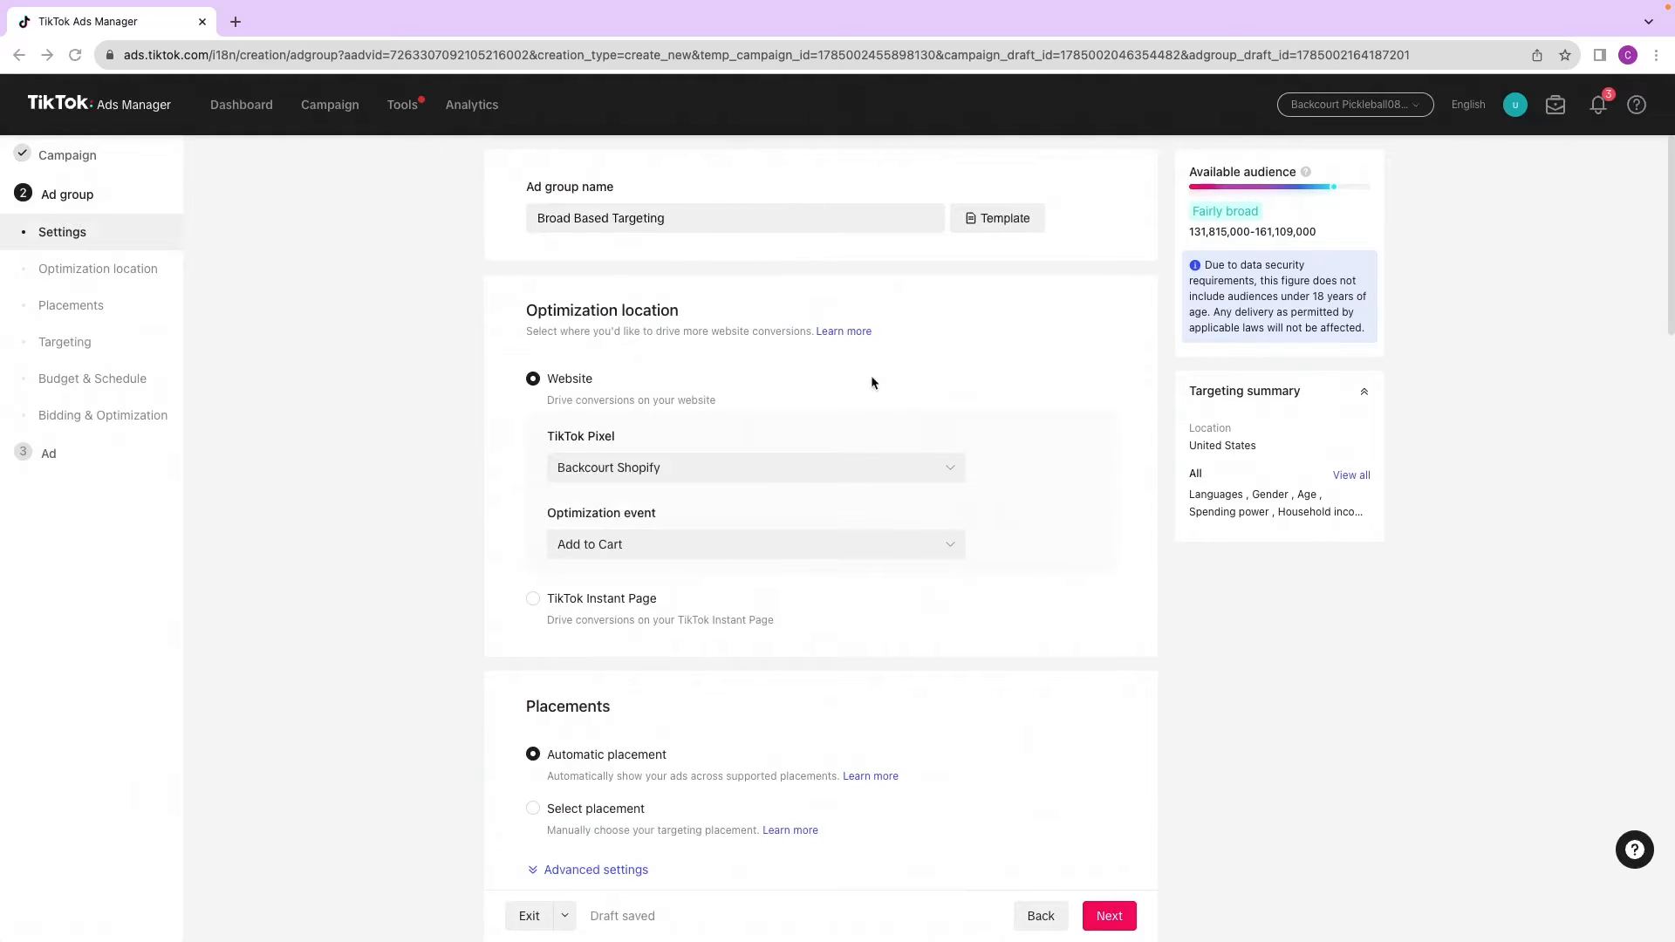
scroll(871, 382, "down", 10)
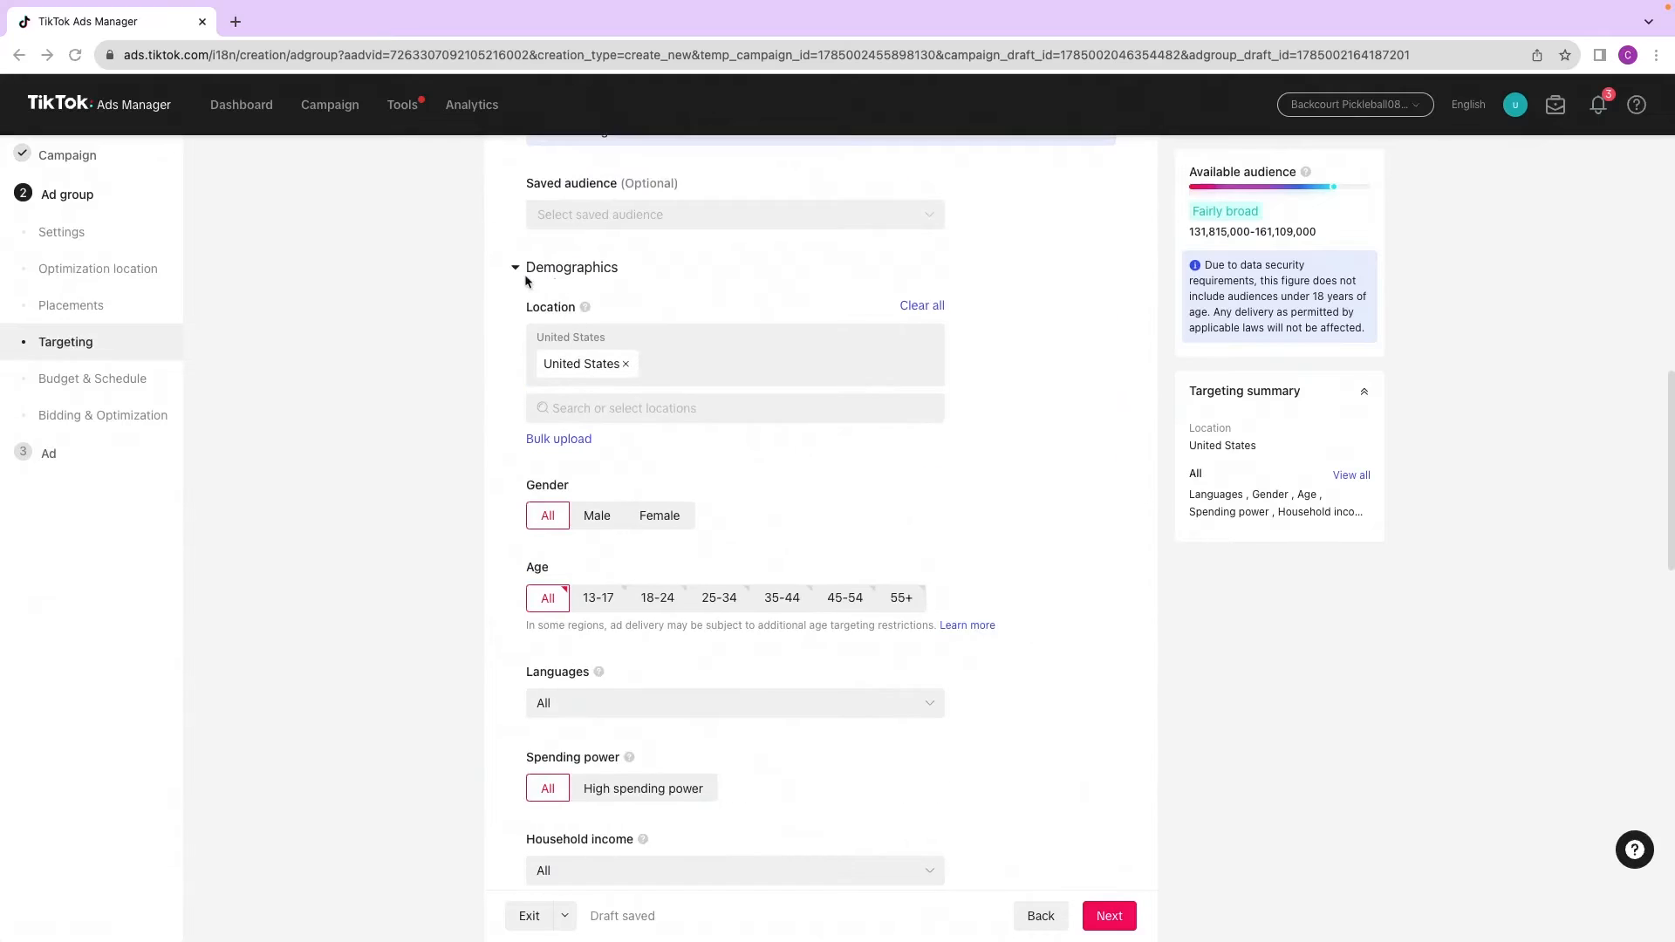
scroll(584, 542, "down", 2)
scroll(609, 506, "down", 10)
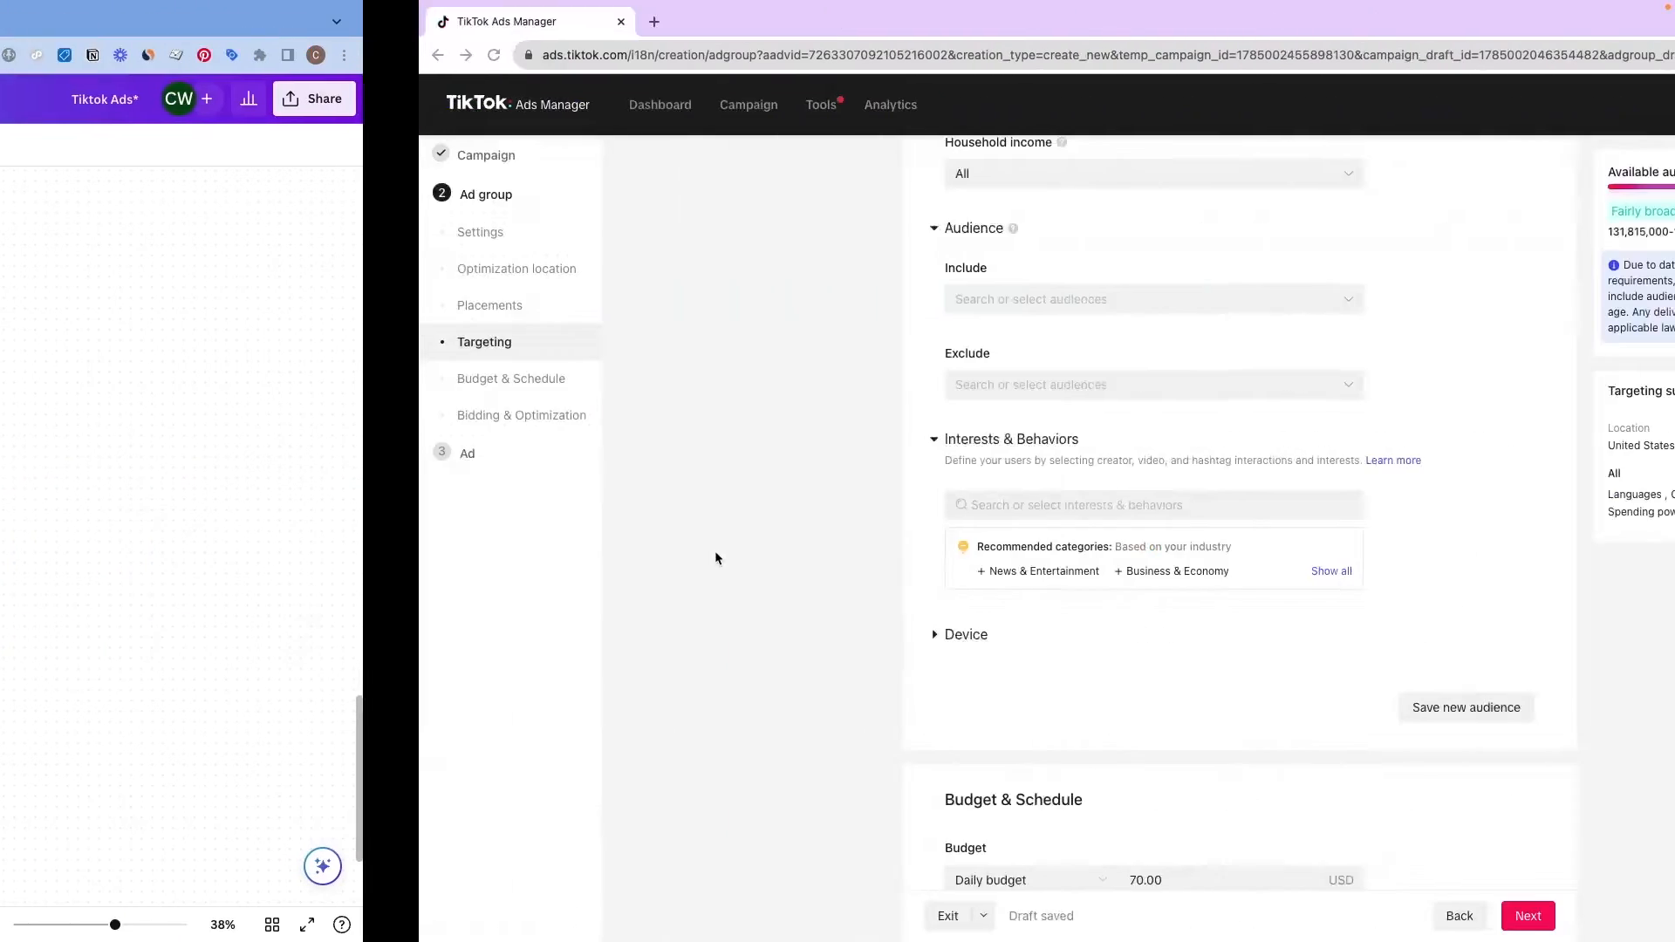
Step: Set the ad group's daily budget to 20 USD
scroll(645, 504, "down", 9)
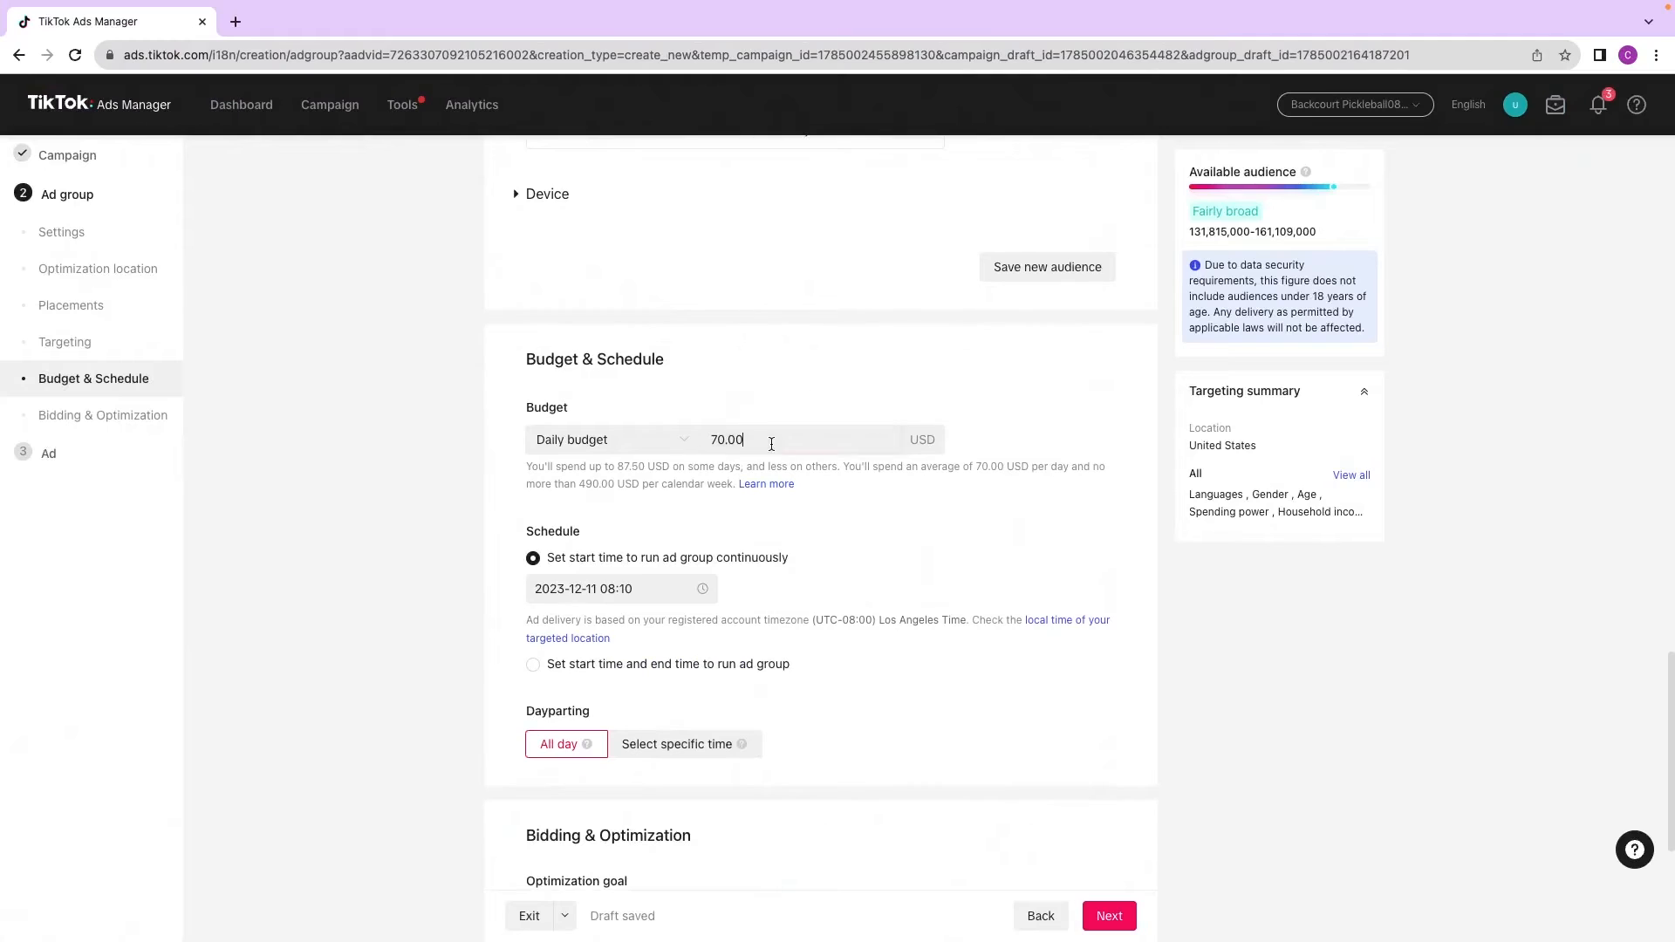
left_click_drag(771, 441, 728, 438)
key("BackSpace")
key("BackSpace")
key("BackSpace")
type("20")
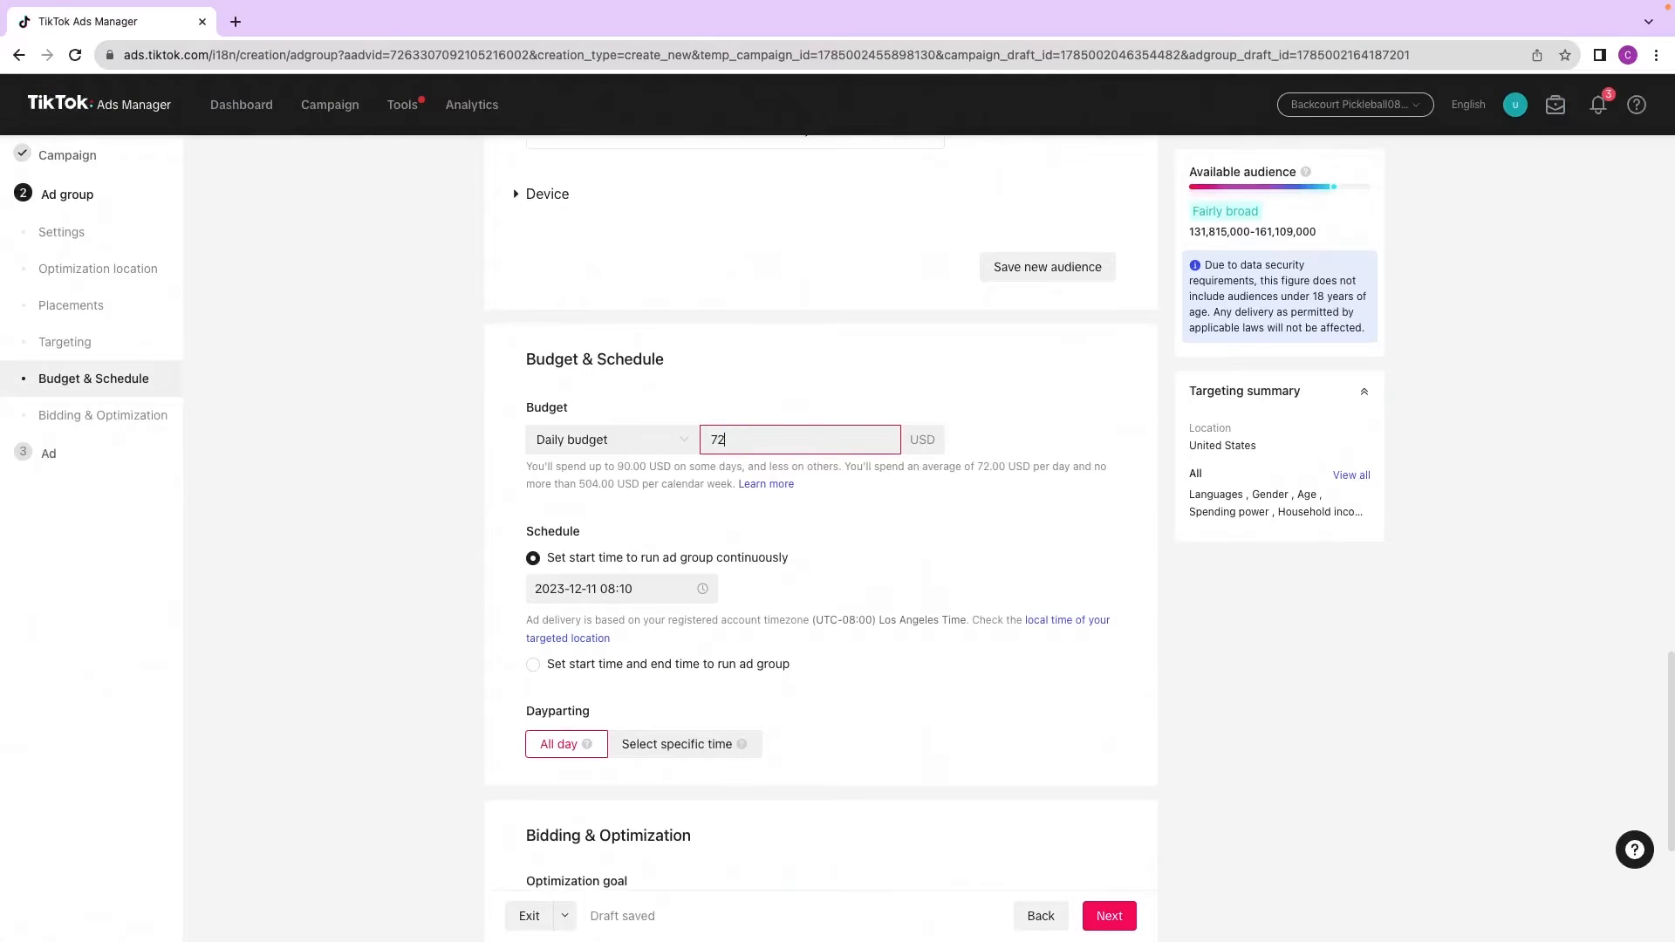
key("BackSpace")
key("BackSpace")
key("BackSpace")
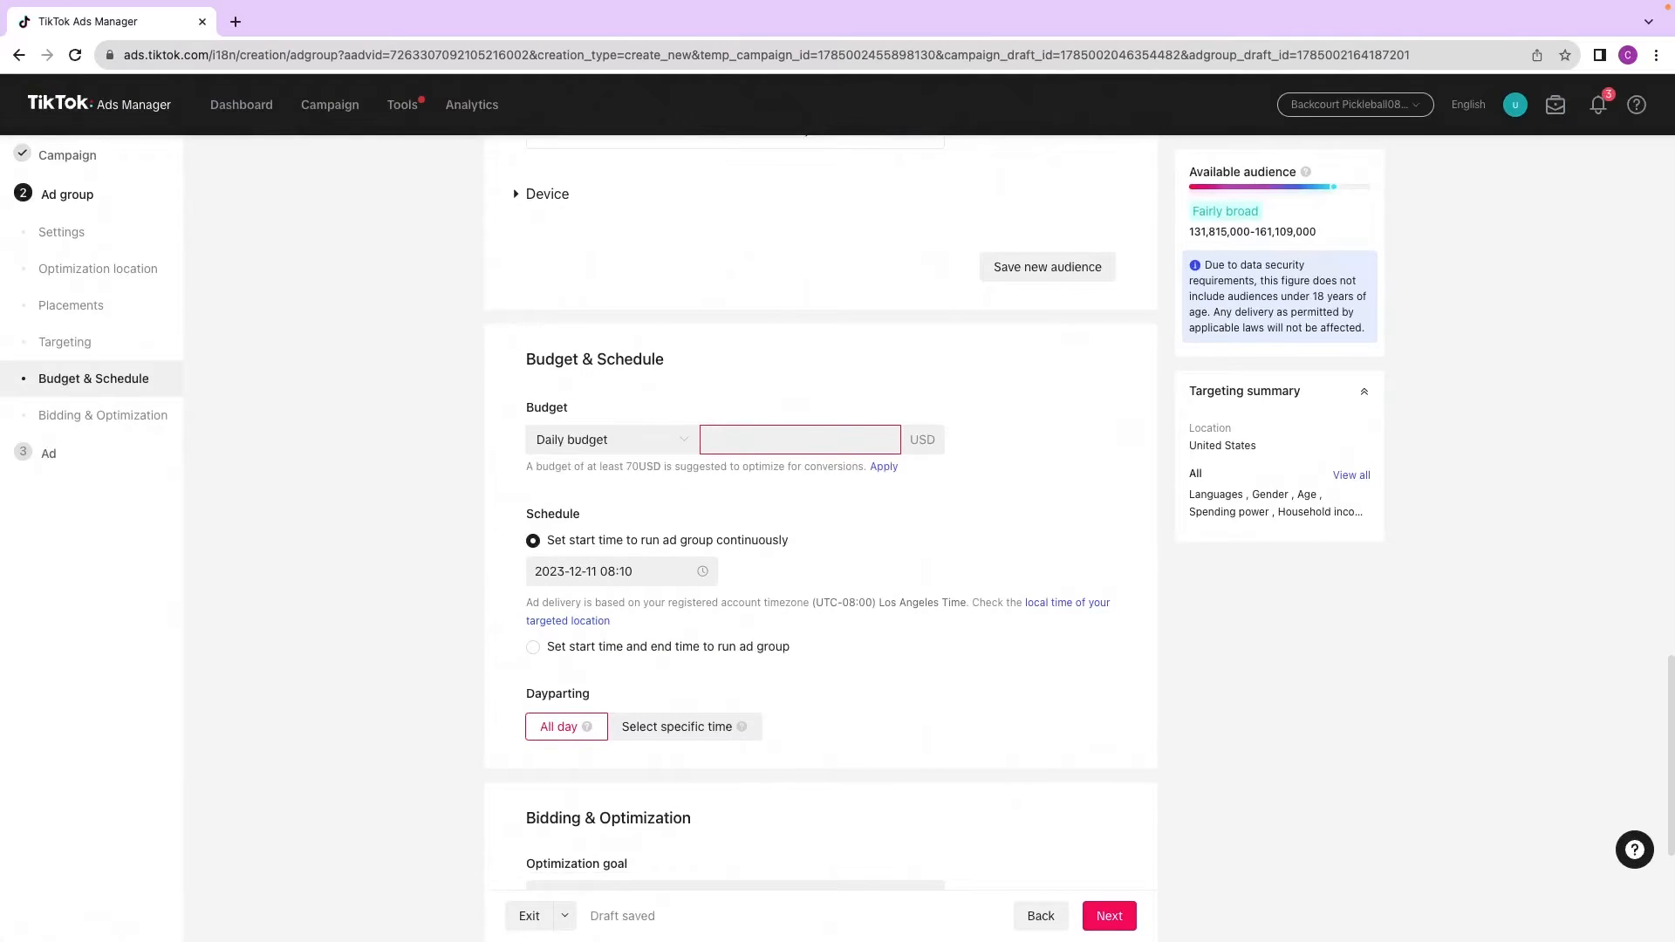
left_click(860, 540)
Step: Try restricting dayparting to specific weekday and weekend hours, then return delivery to all day
scroll(732, 522, "down", 2)
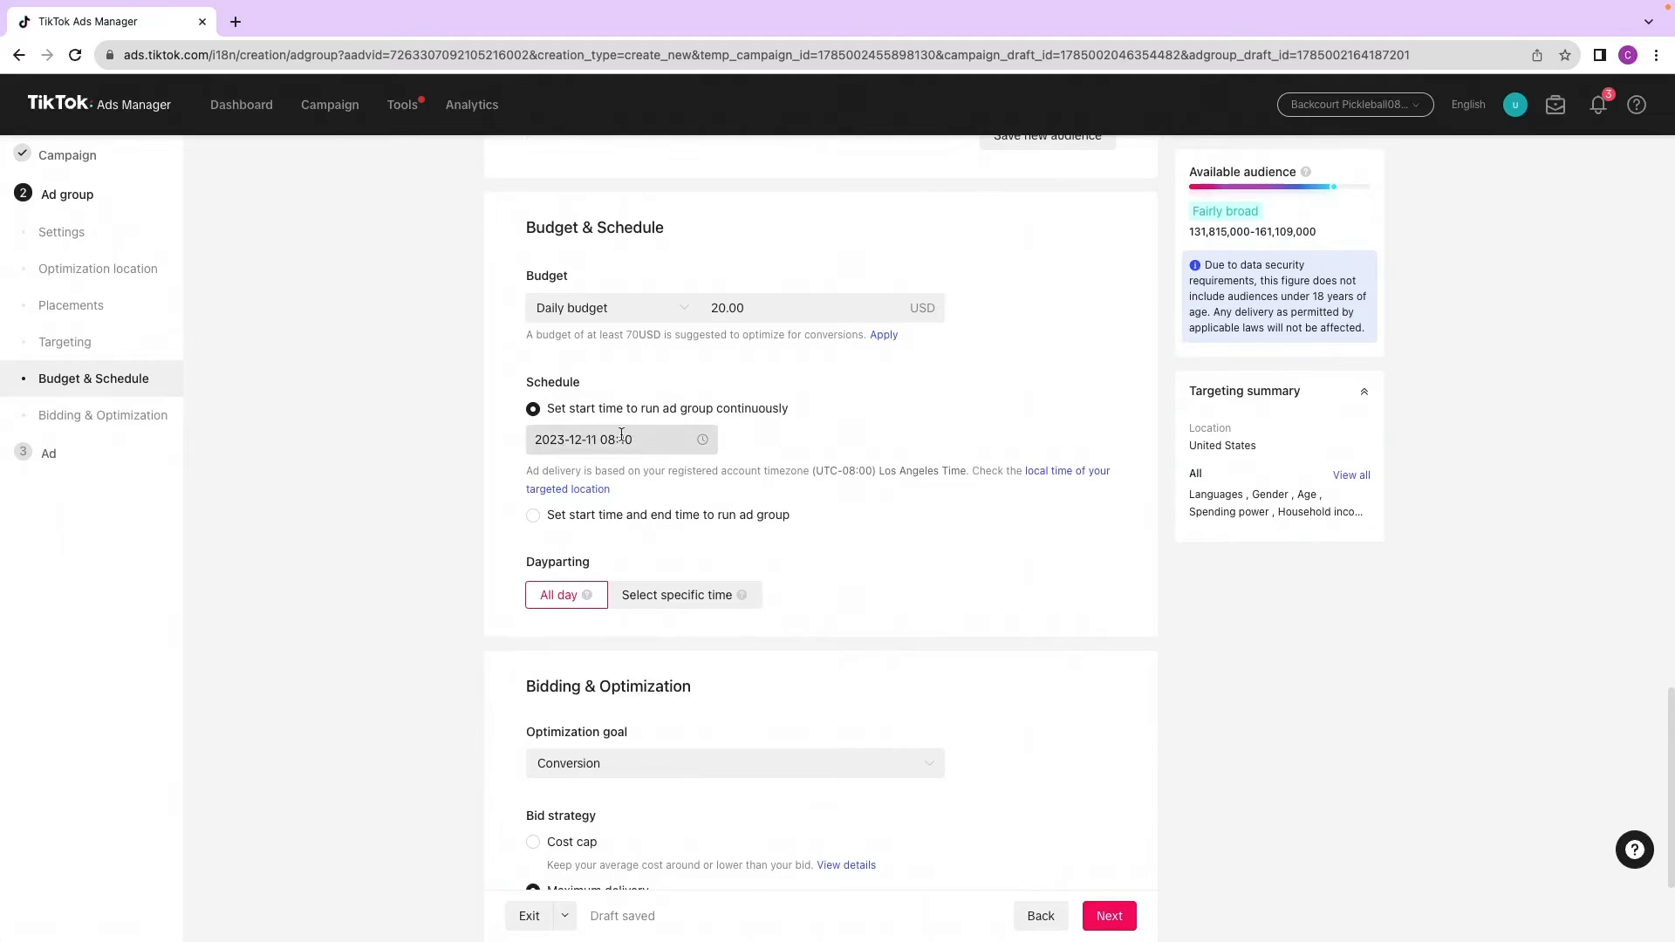
scroll(611, 445, "down", 2)
left_click(671, 595)
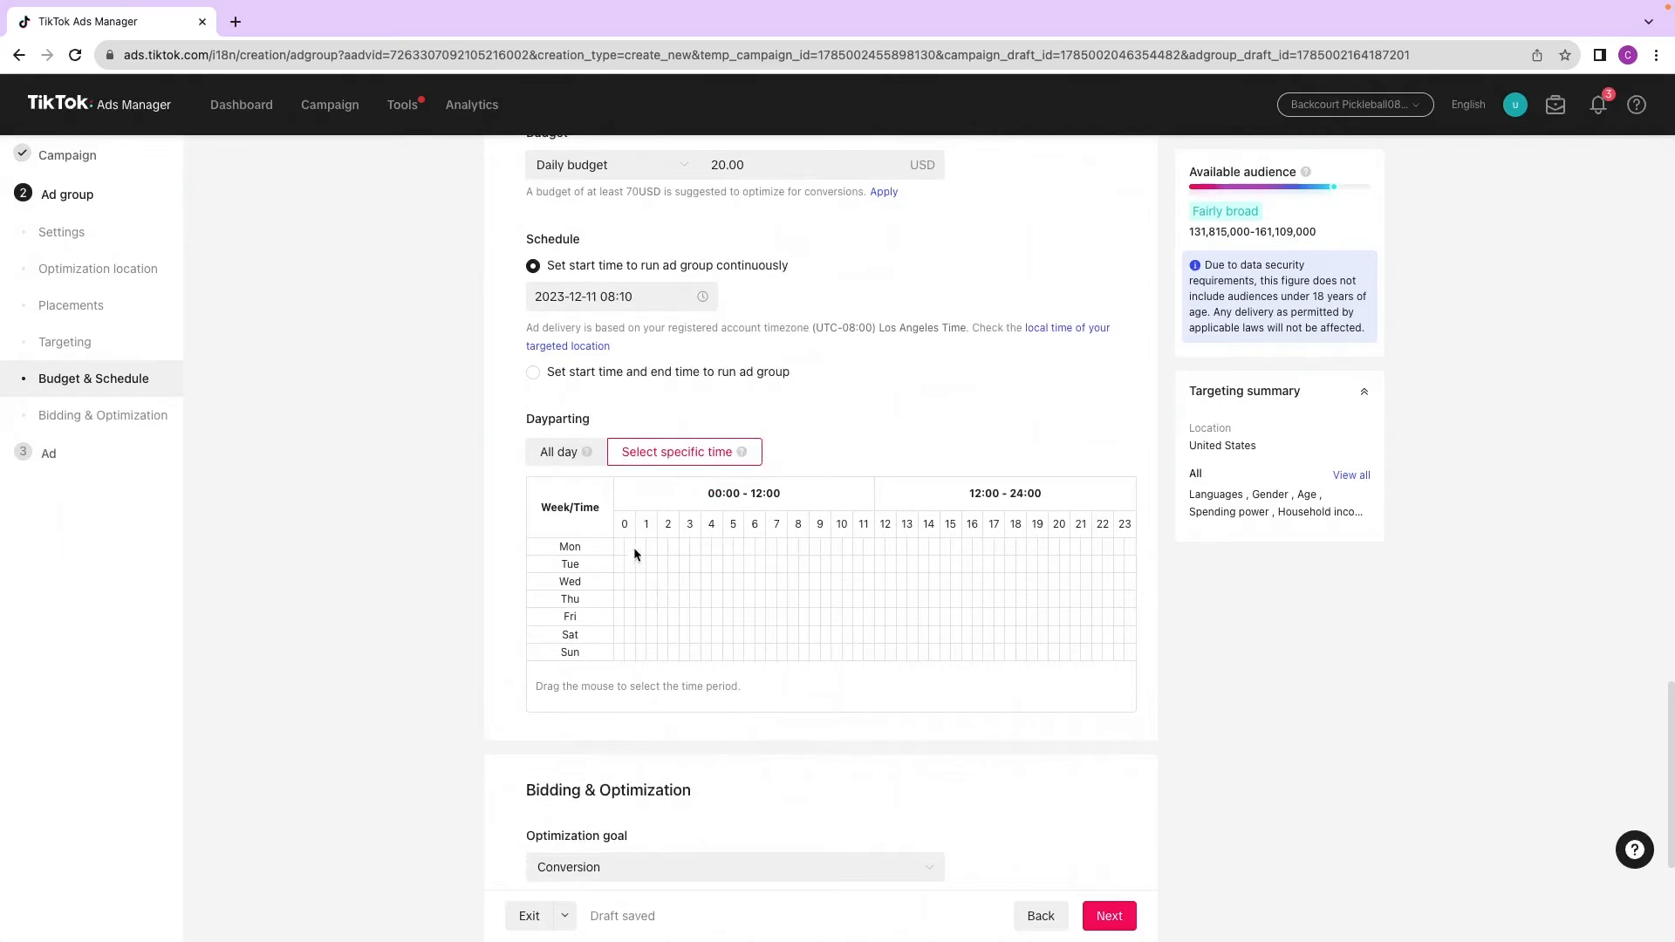
left_click_drag(678, 548, 926, 550)
left_click_drag(668, 565, 945, 600)
left_click_drag(695, 635, 892, 653)
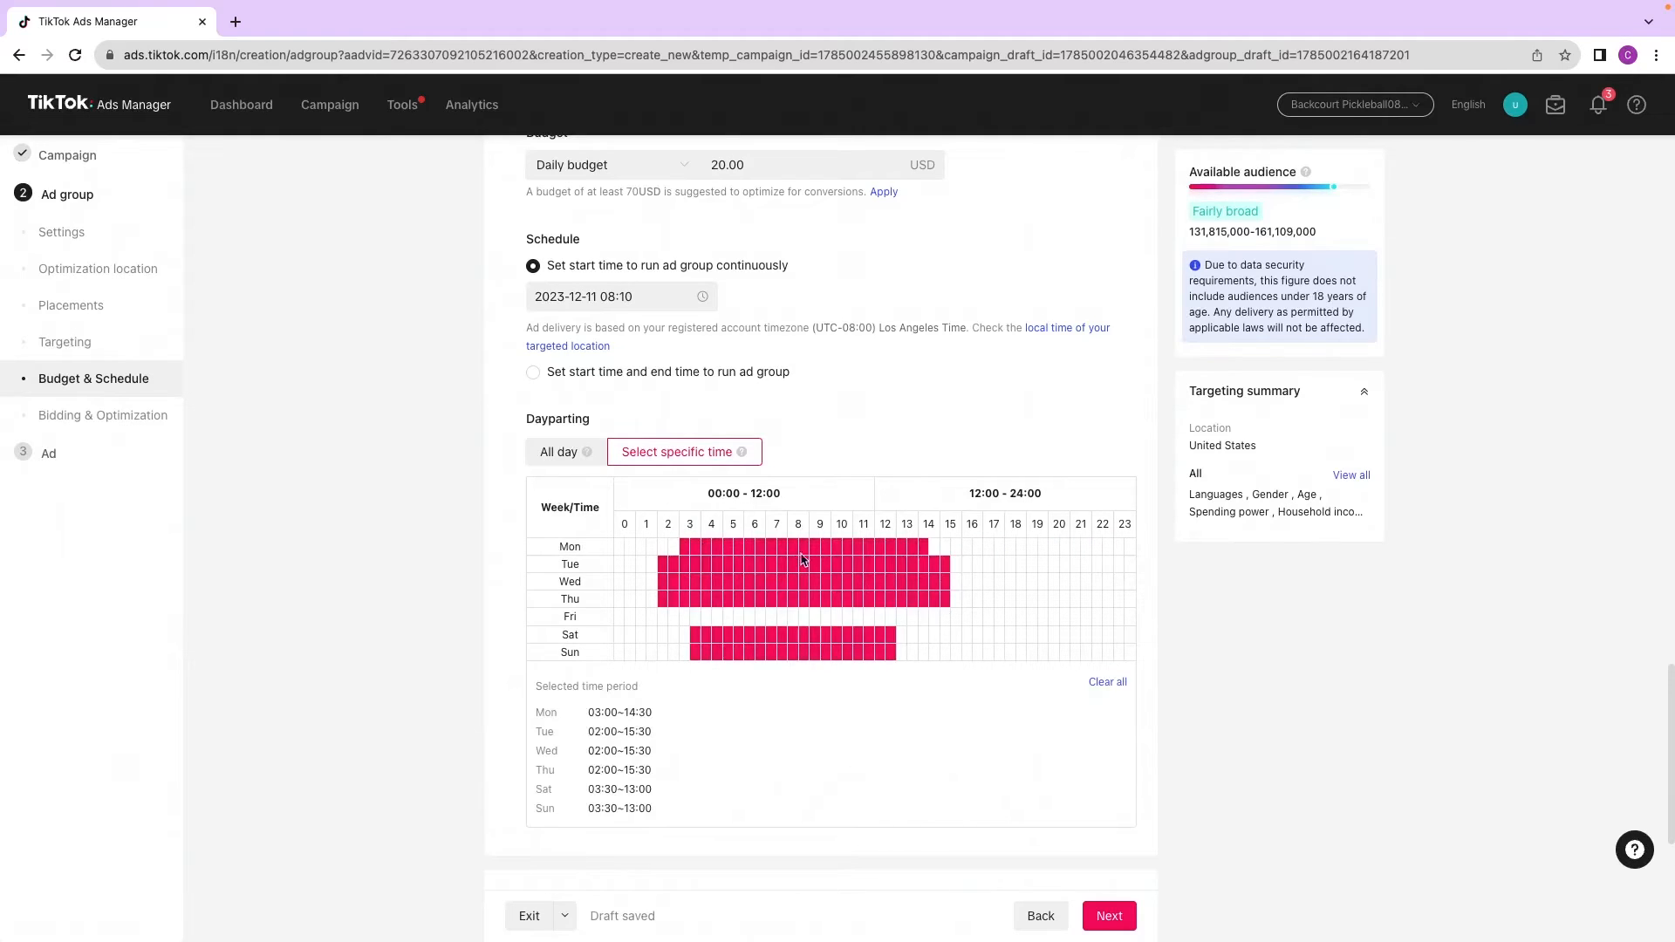
left_click(564, 453)
Step: Keep the Conversion optimization goal with the Maximum delivery bid strategy and continue to the ad step
scroll(457, 493, "down", 1)
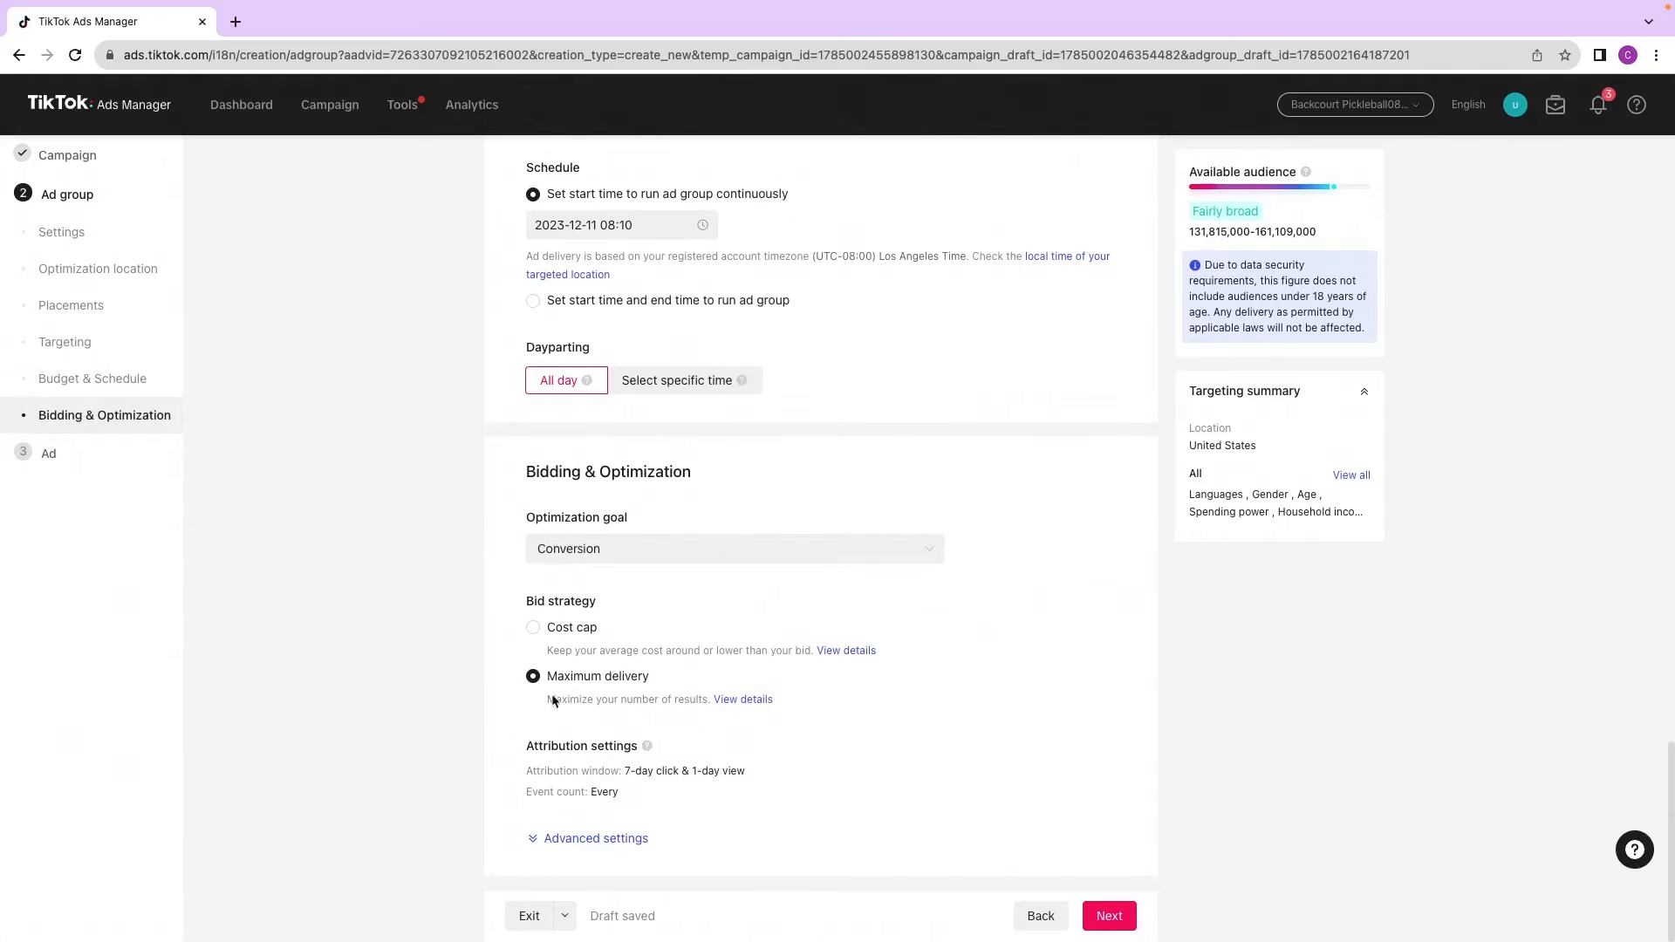
left_click(777, 559)
left_click(607, 669)
left_click(1112, 920)
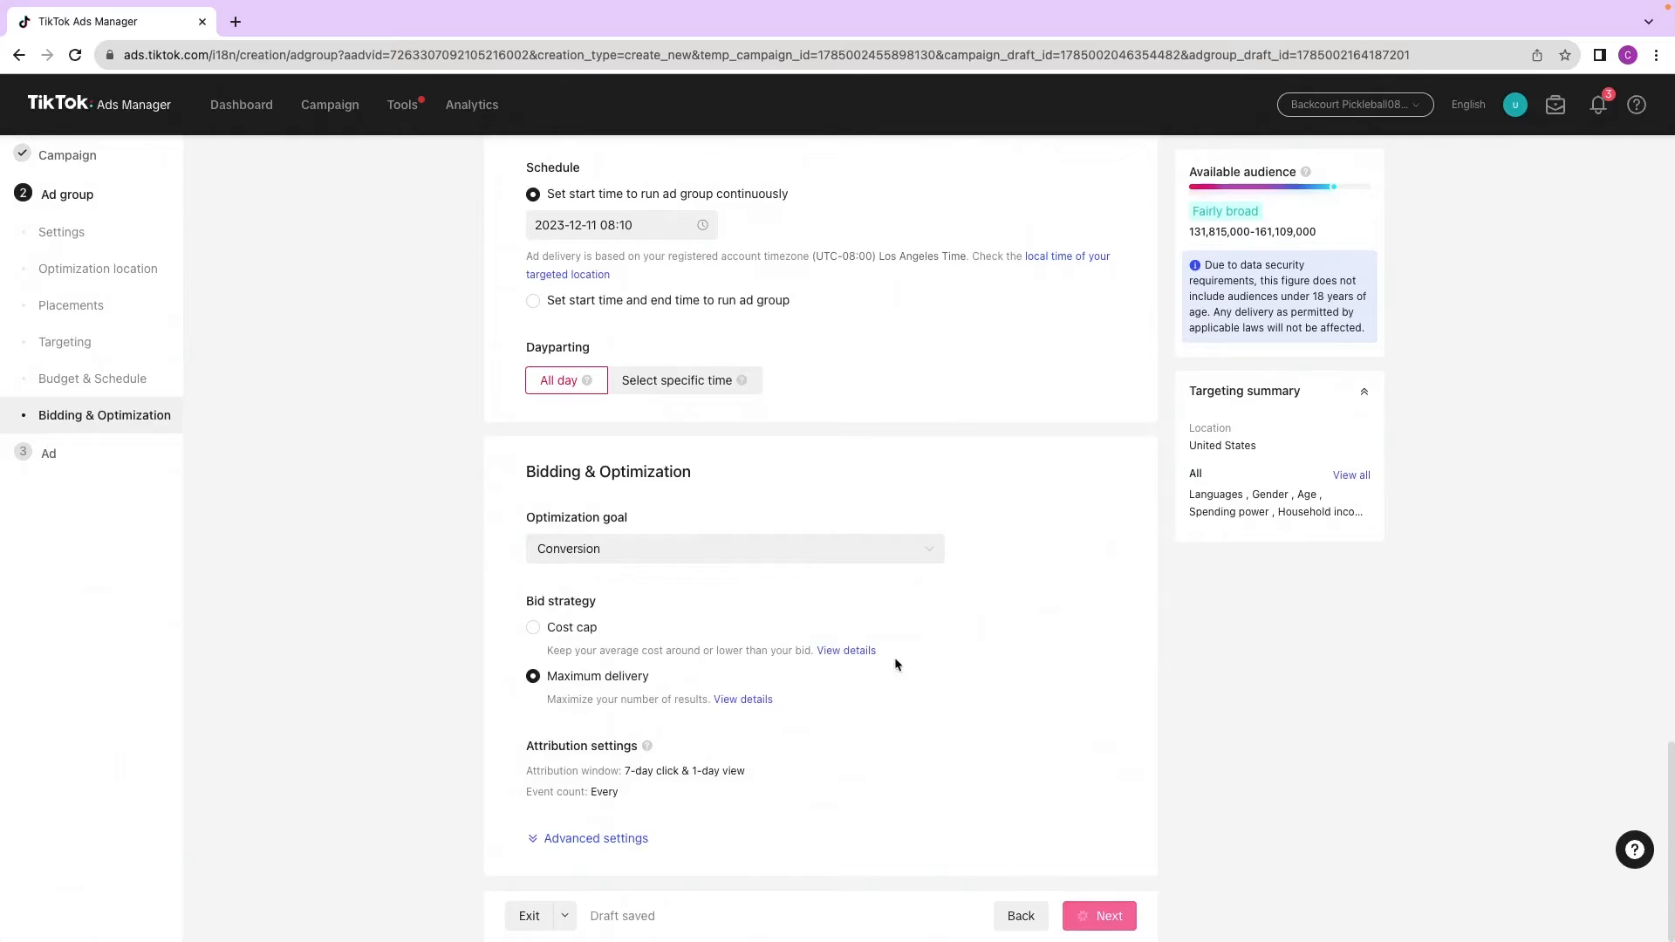
Step: Name the ad Ad 1, following the whiteboard set-up diagram
key("ctrl+Left")
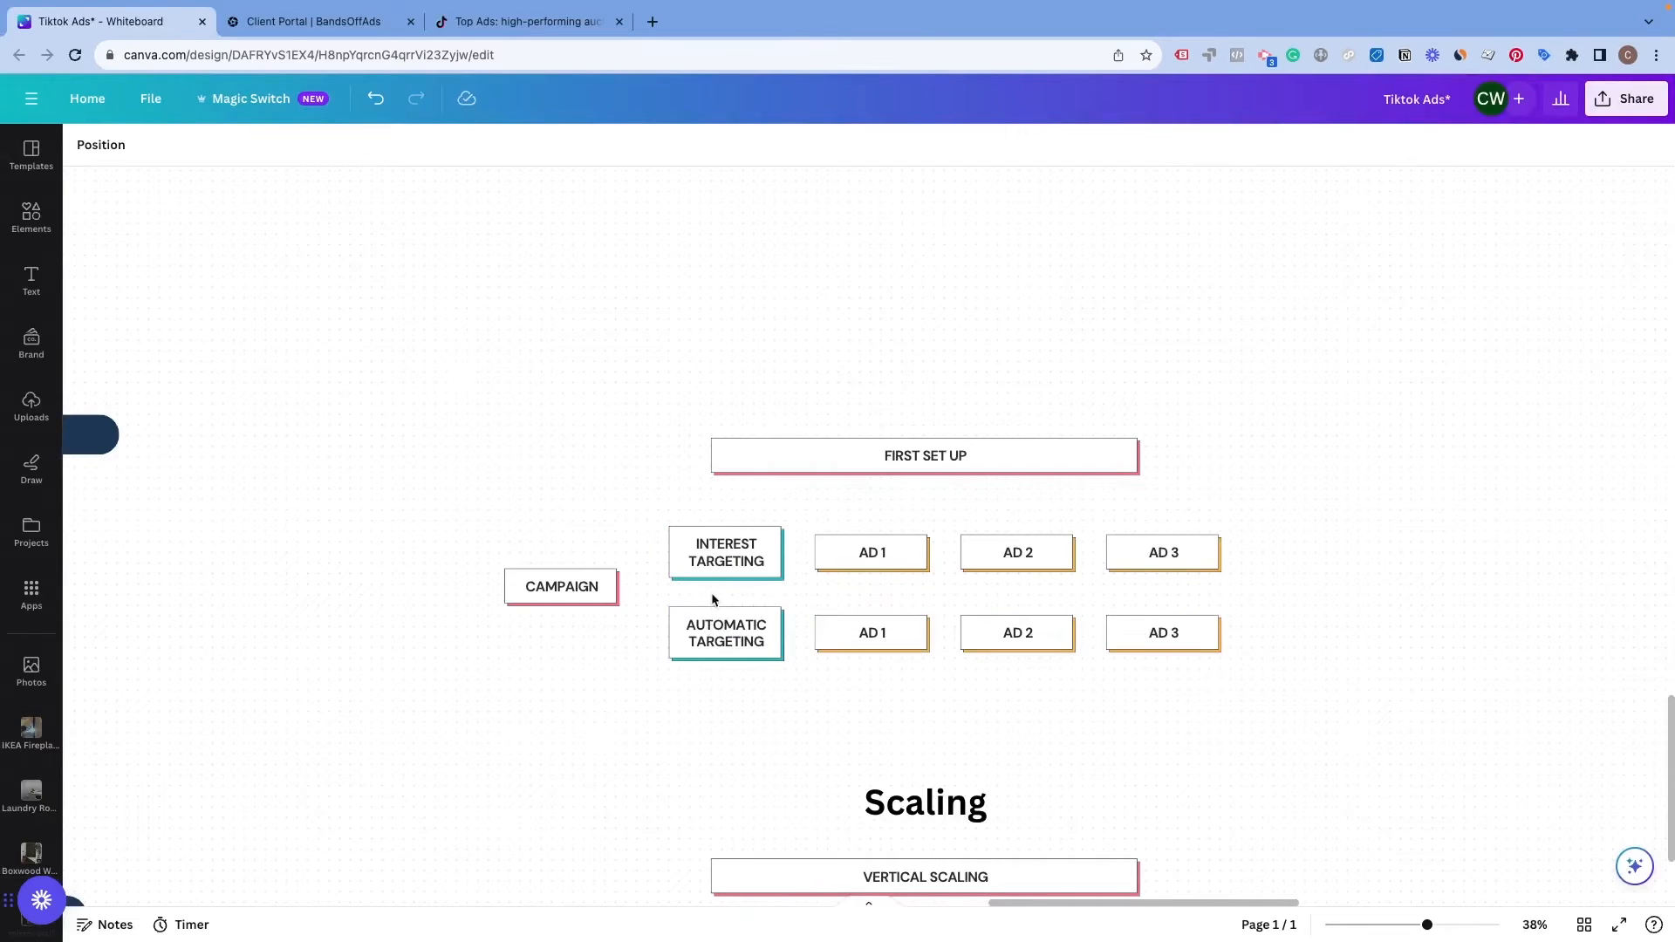
key("ctrl+Right")
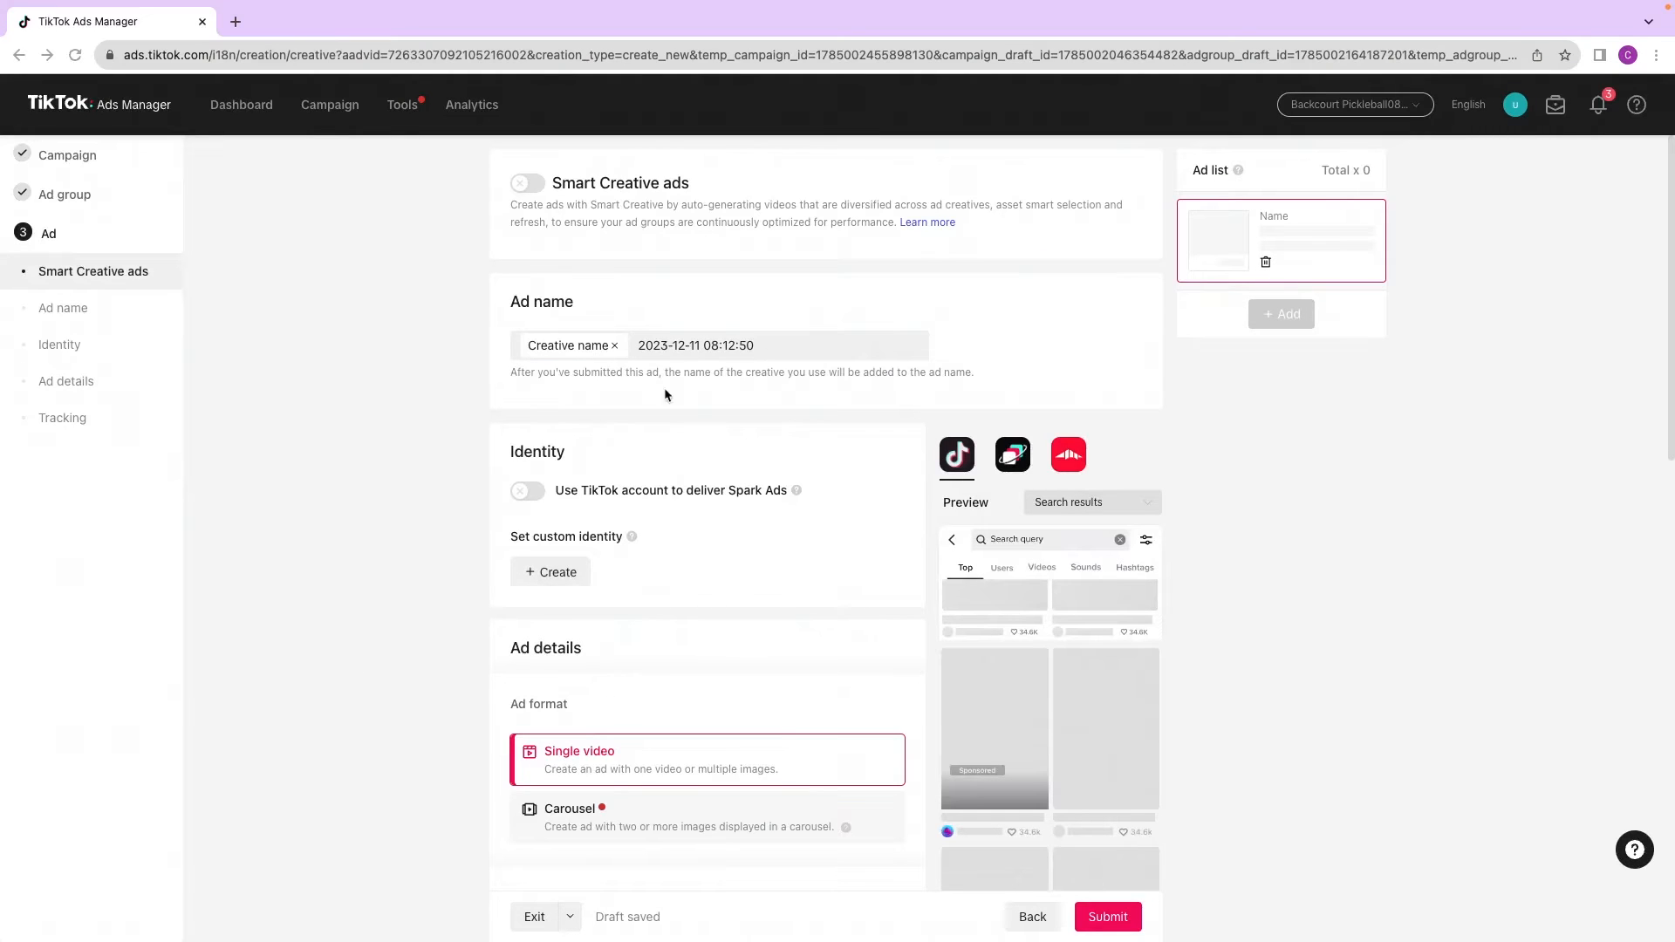
left_click(753, 347)
left_click_drag(757, 347, 635, 340)
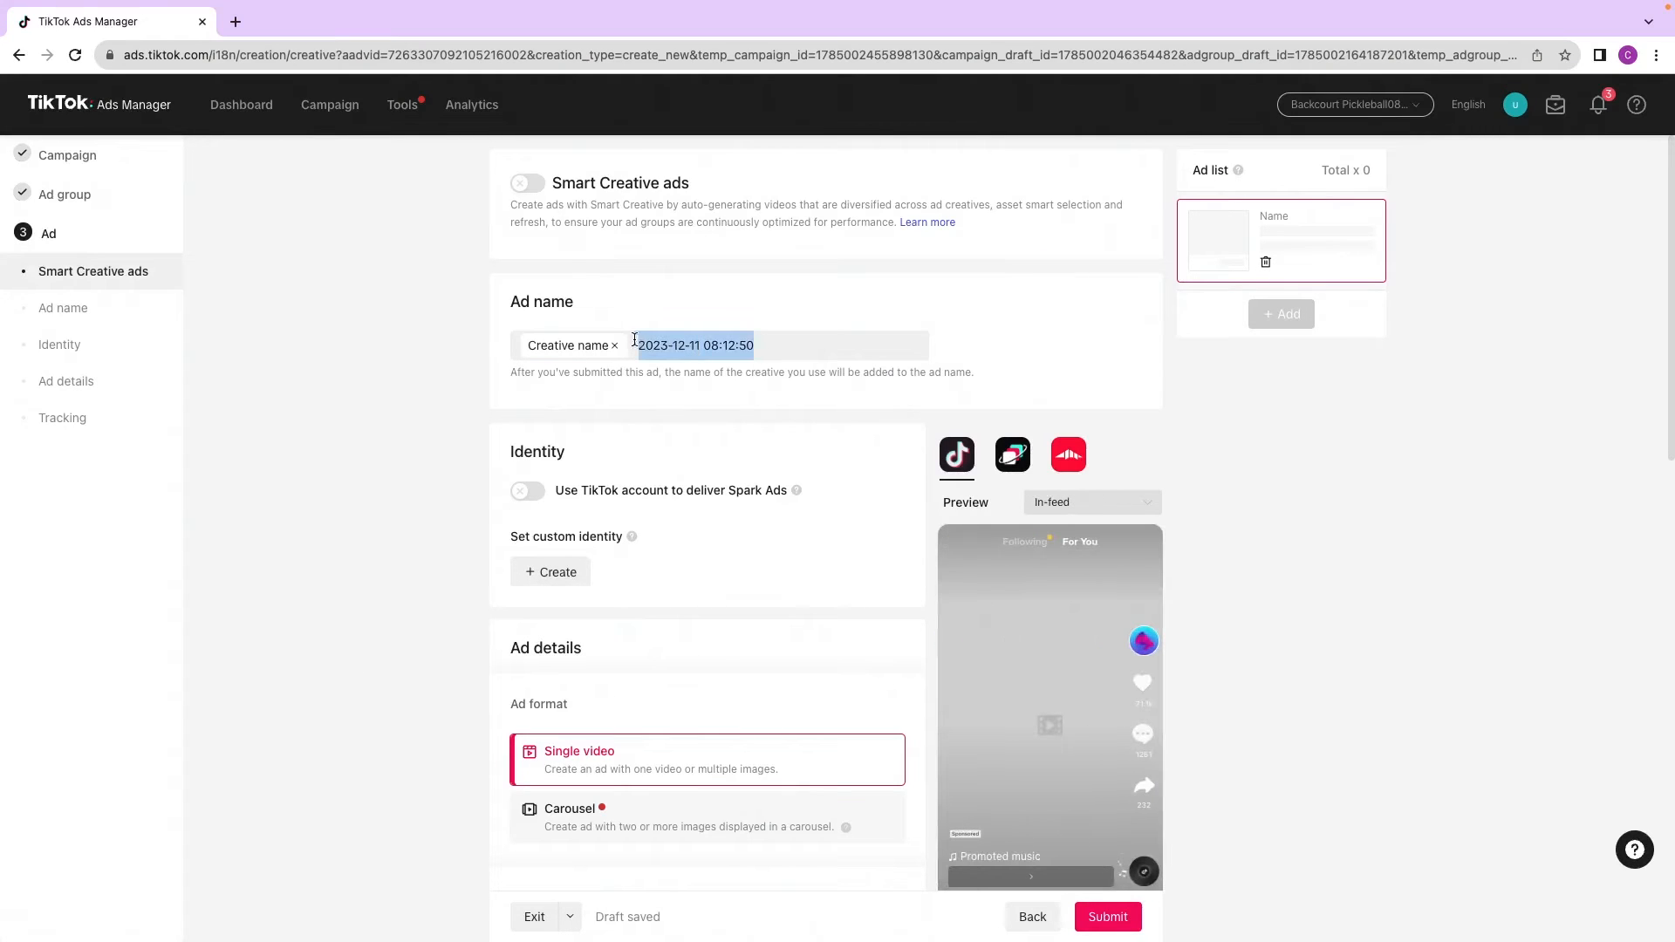
type("Ad 1")
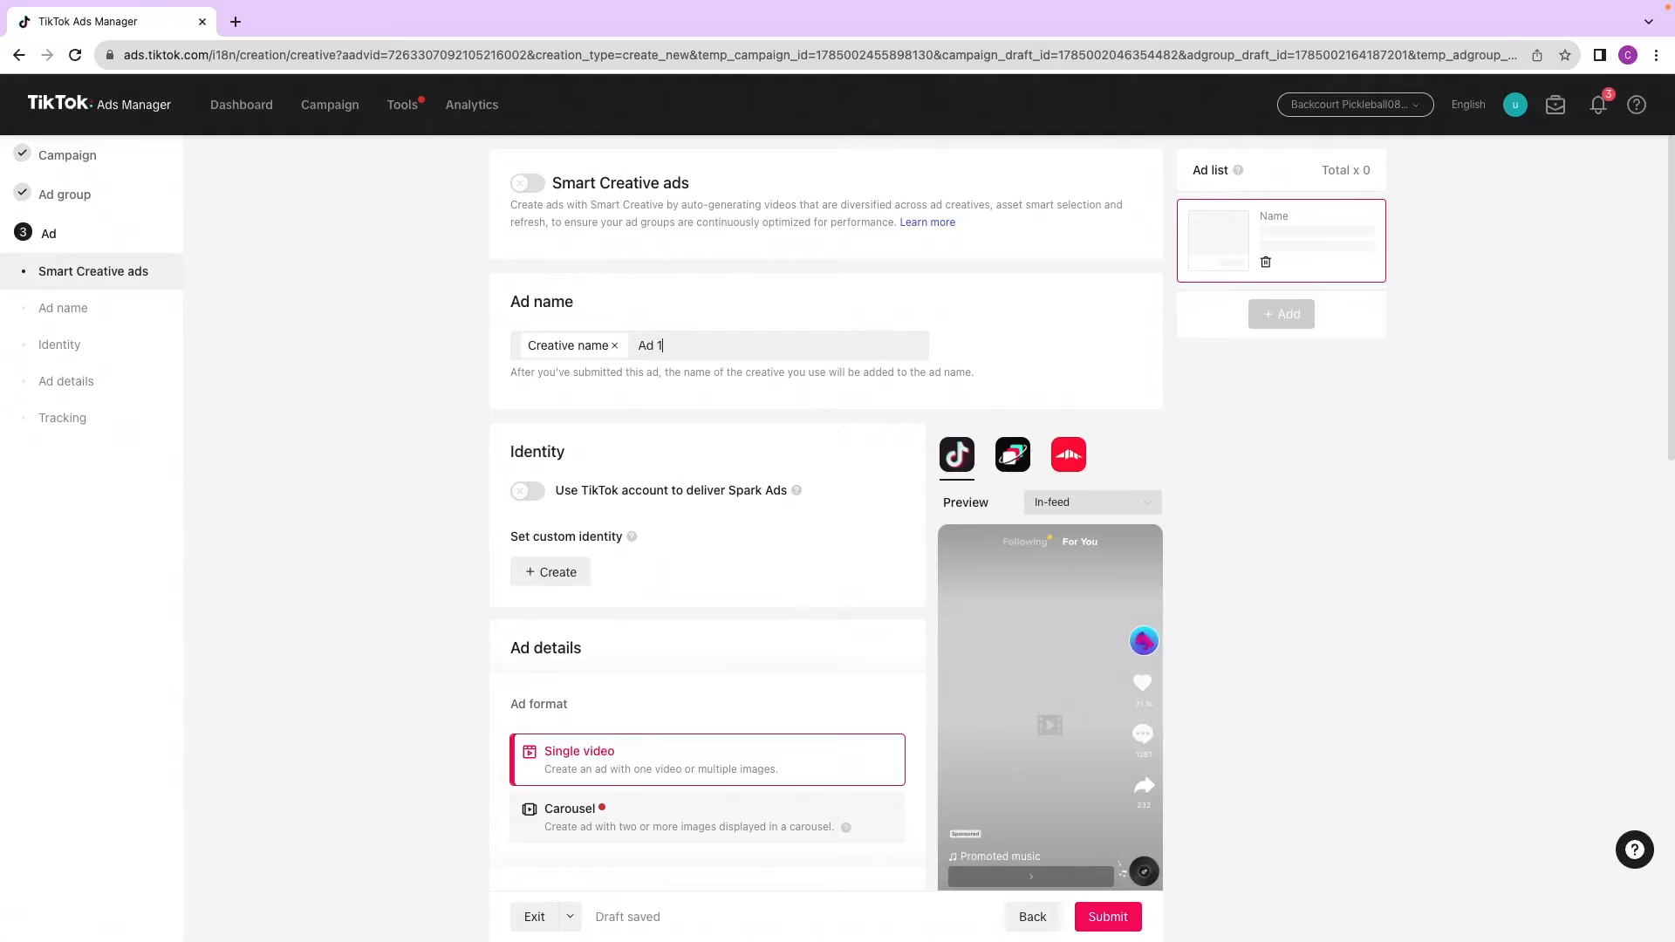
Step: Create a custom identity using the backcourtpickleball name and logo
scroll(416, 633, "down", 2)
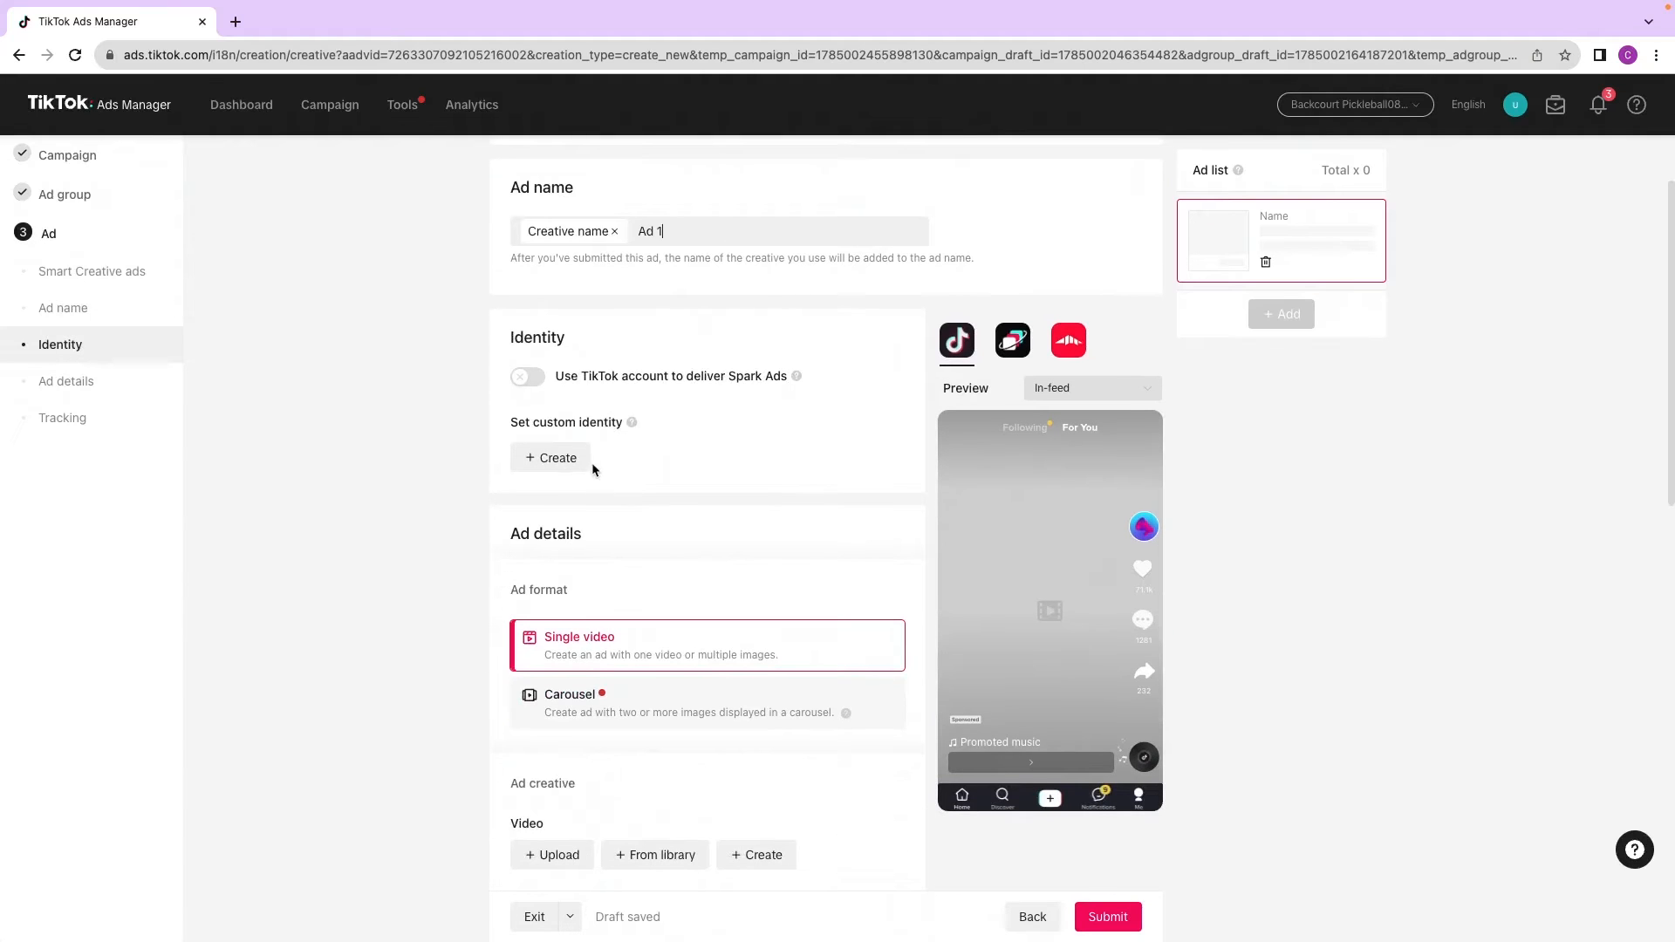
left_click(563, 459)
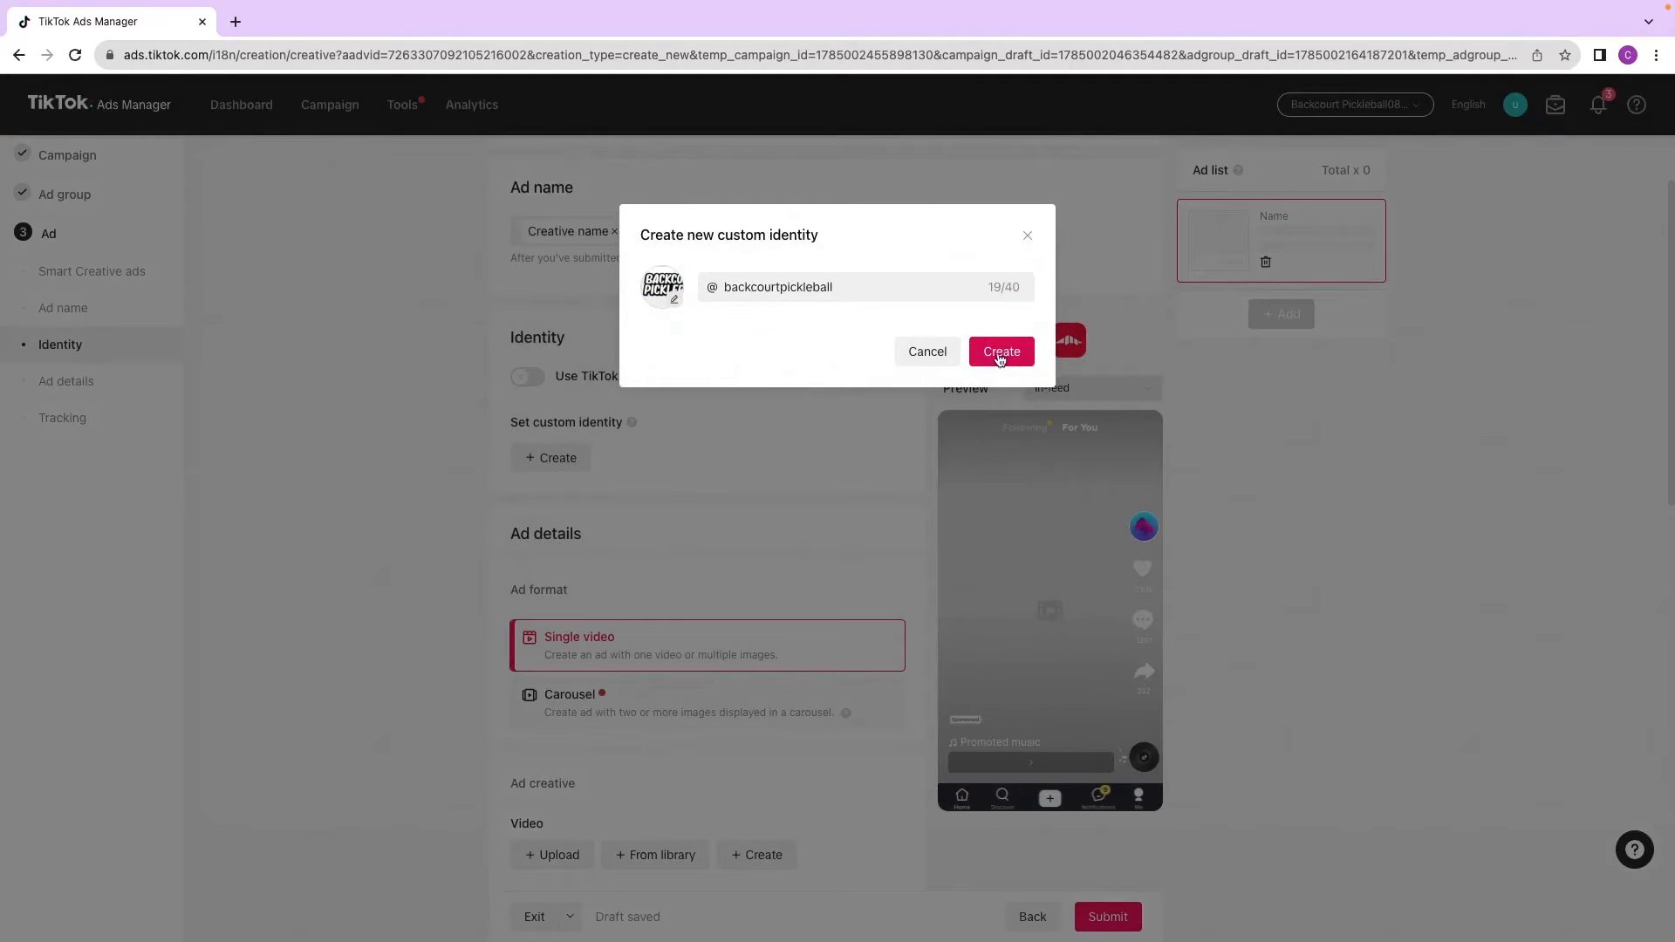
left_click(1026, 359)
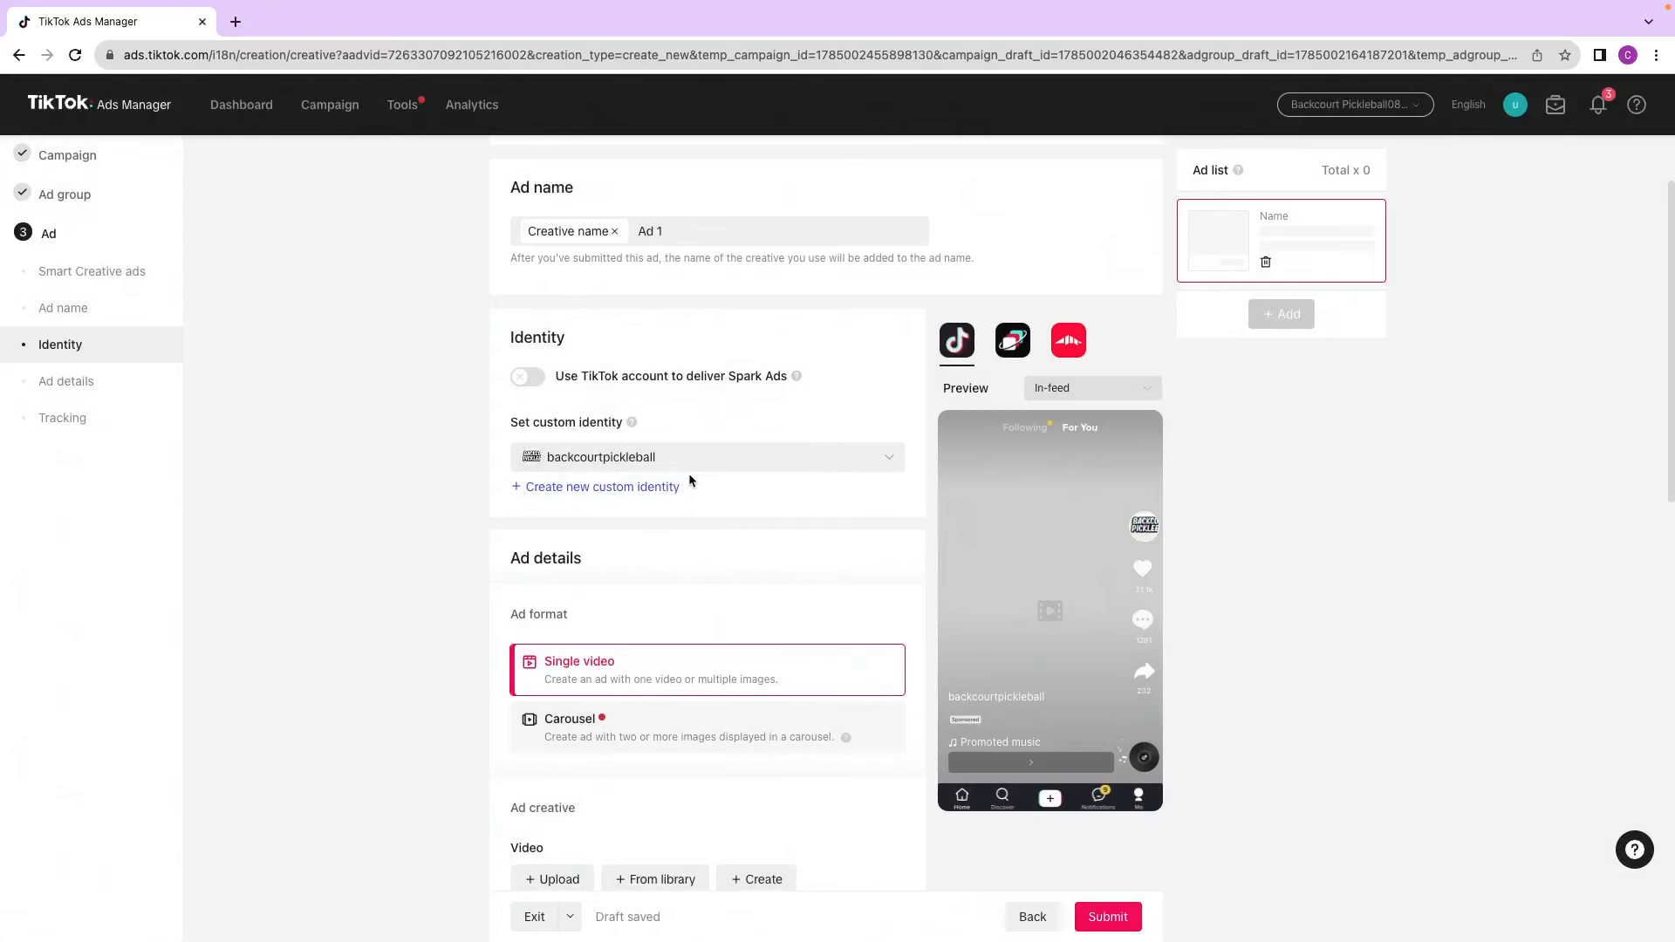
Step: Open the Top Ads Dashboard in TikTok Creative Center to look for ad inspiration
scroll(684, 521, "down", 2)
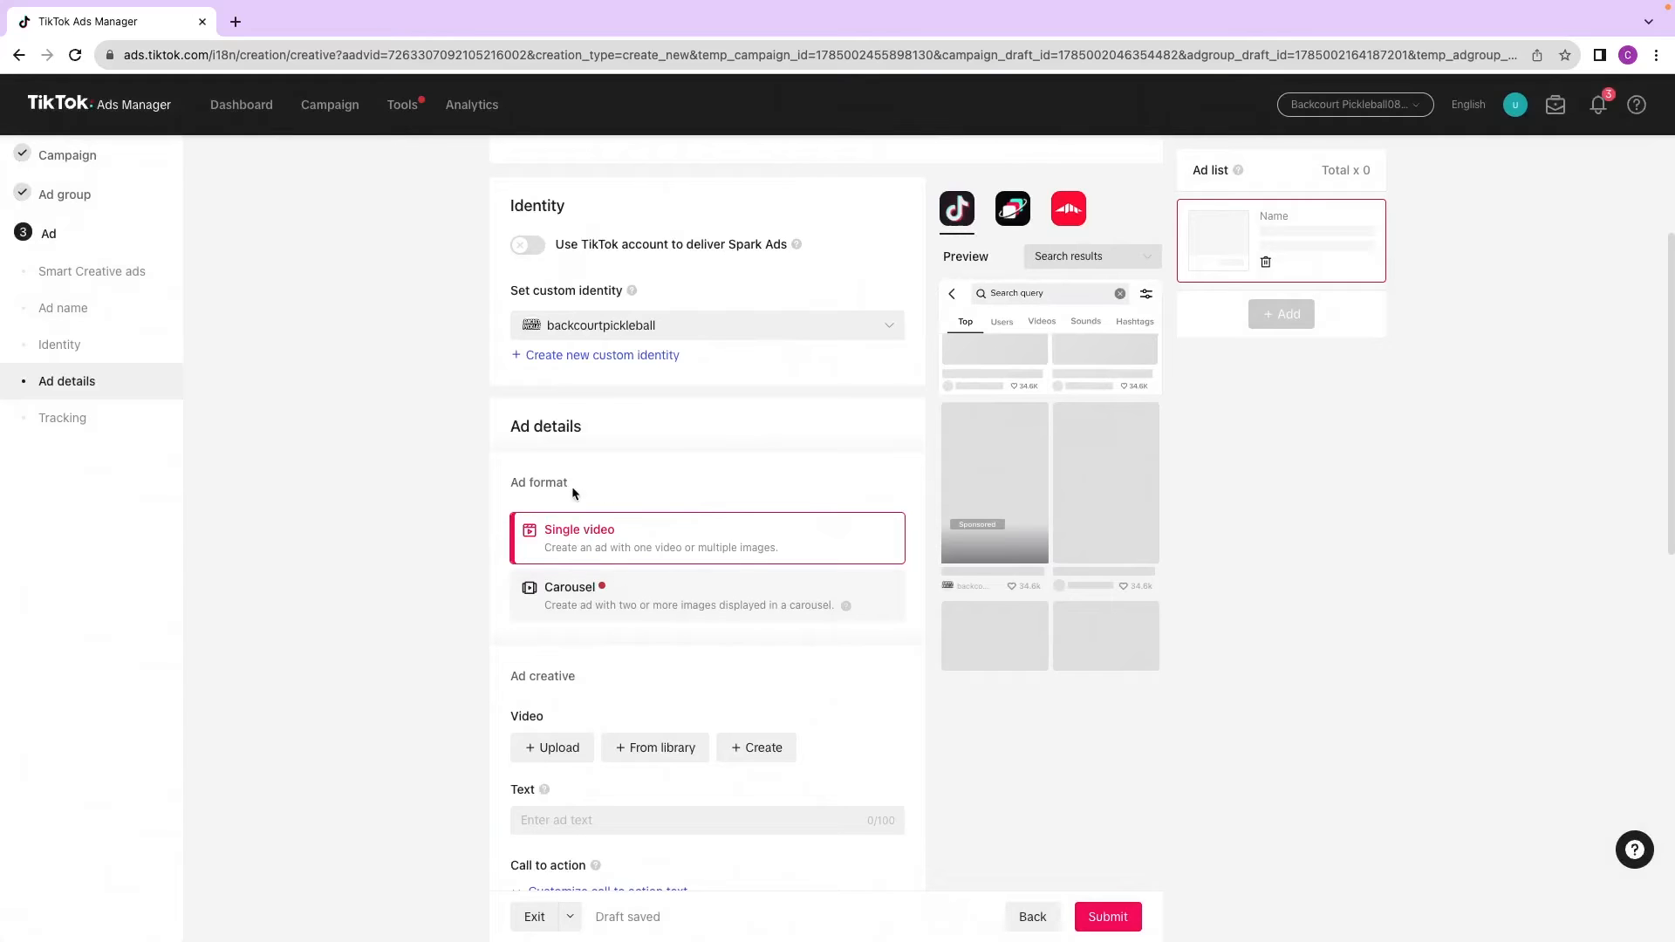
scroll(557, 611, "down", 2)
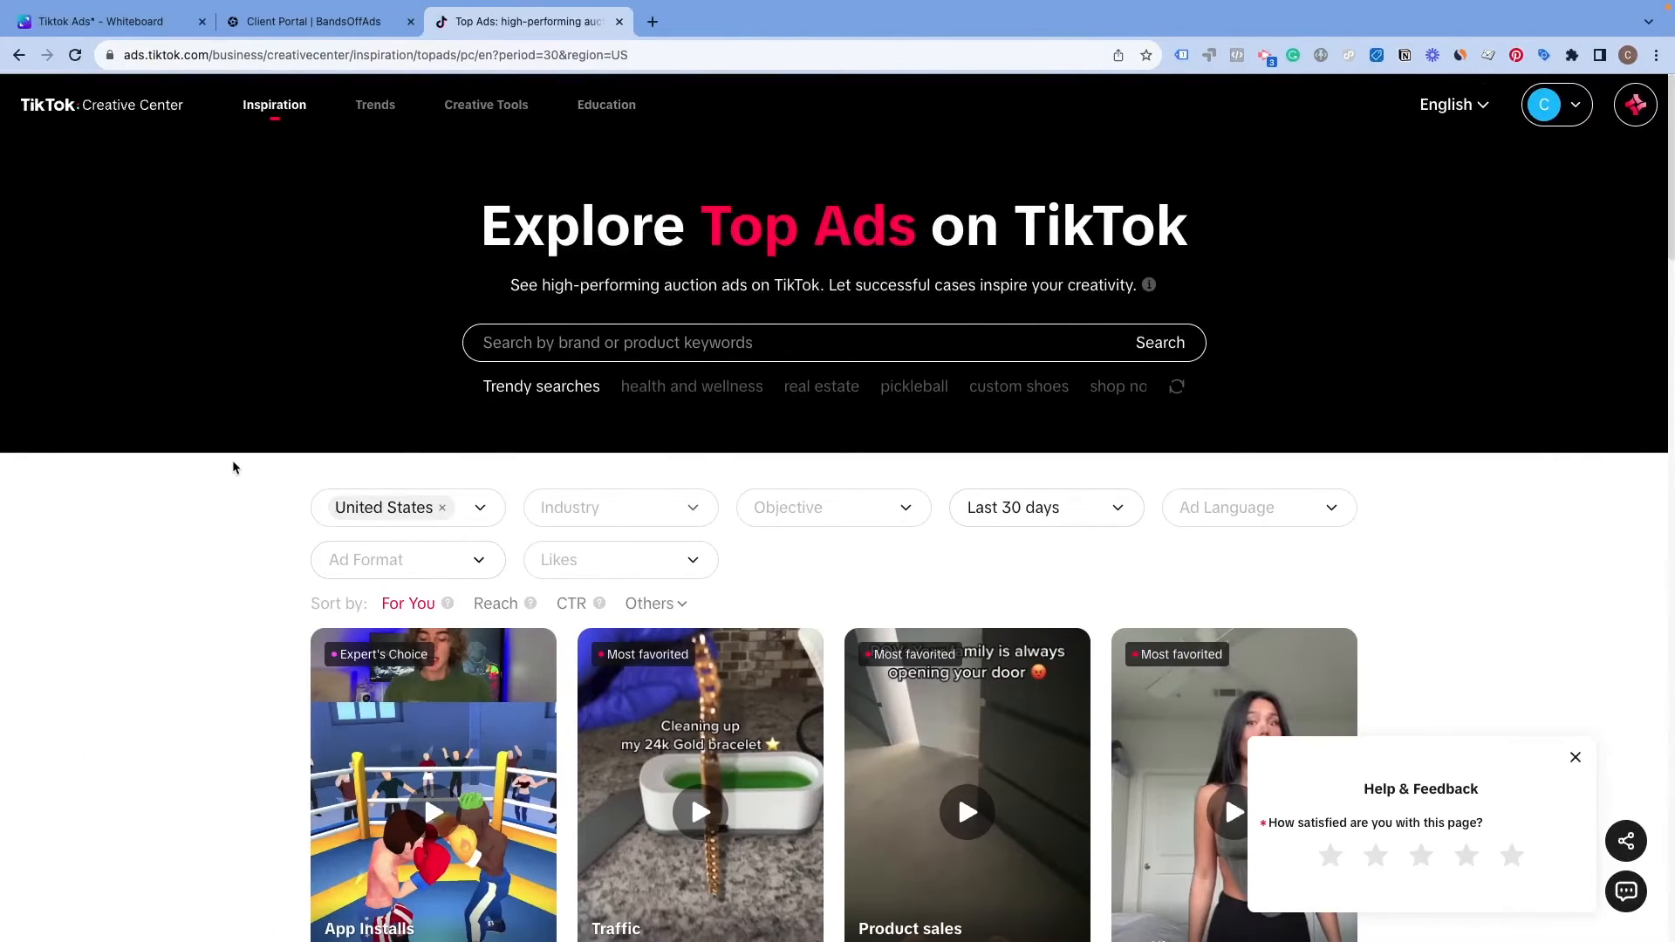
scroll(226, 473, "down", 2)
scroll(280, 434, "up", 2)
mouse_move(294, 125)
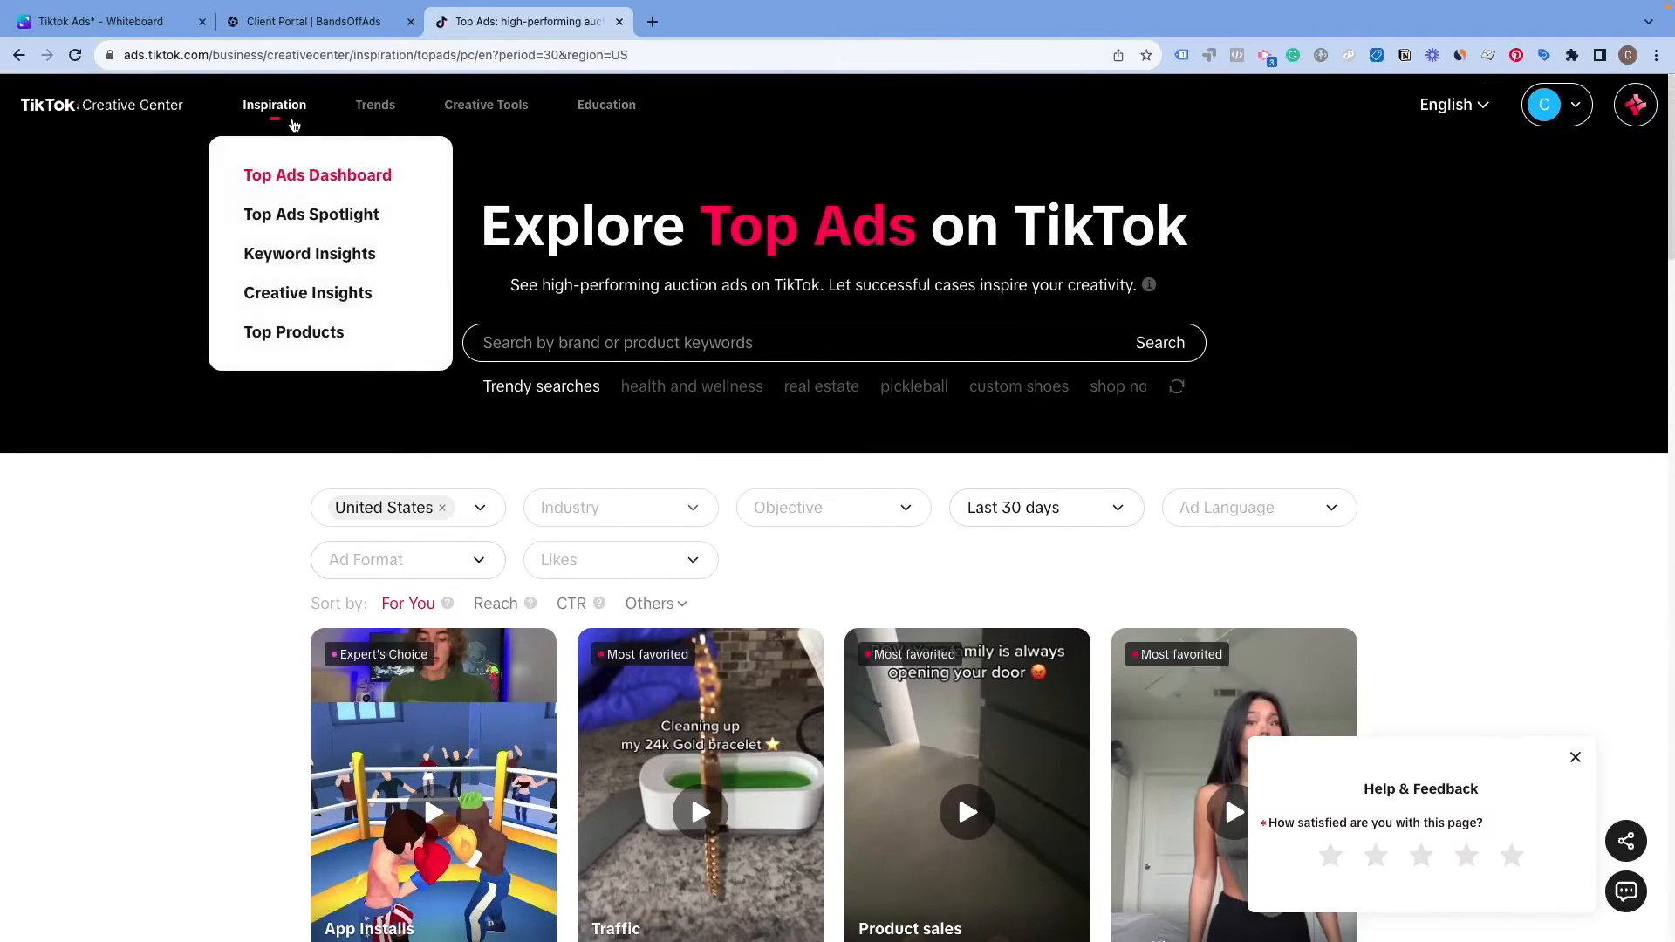
left_click(292, 179)
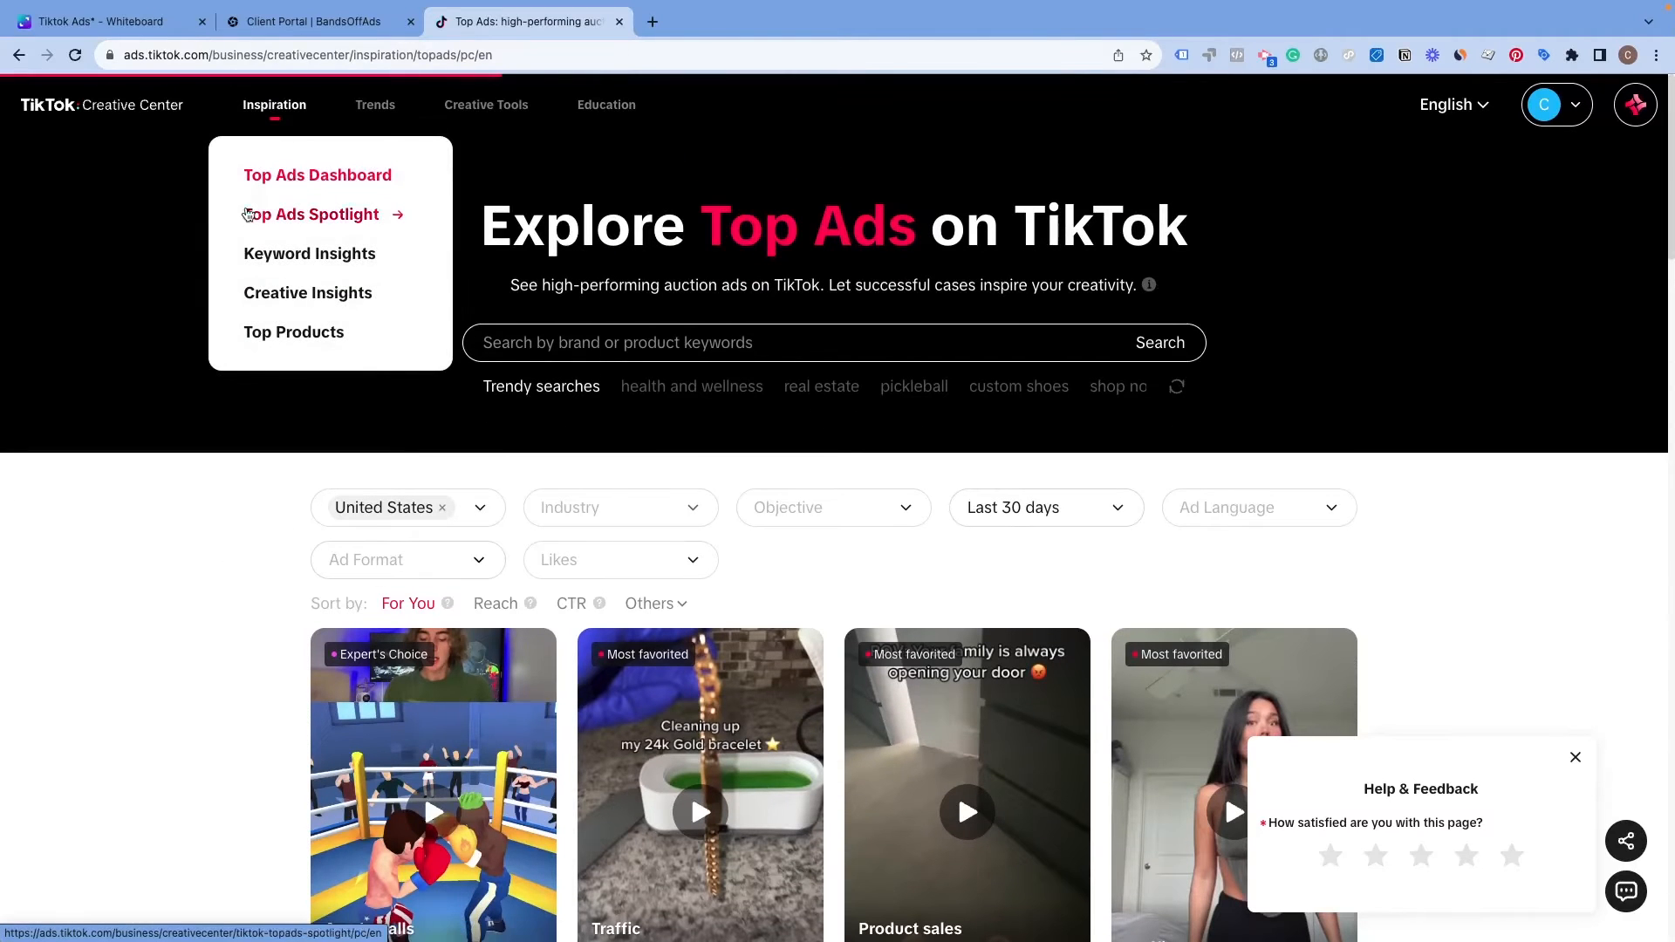
Step: Filter the top ads by the Appliances industry and browse the example ads
scroll(247, 464, "down", 3)
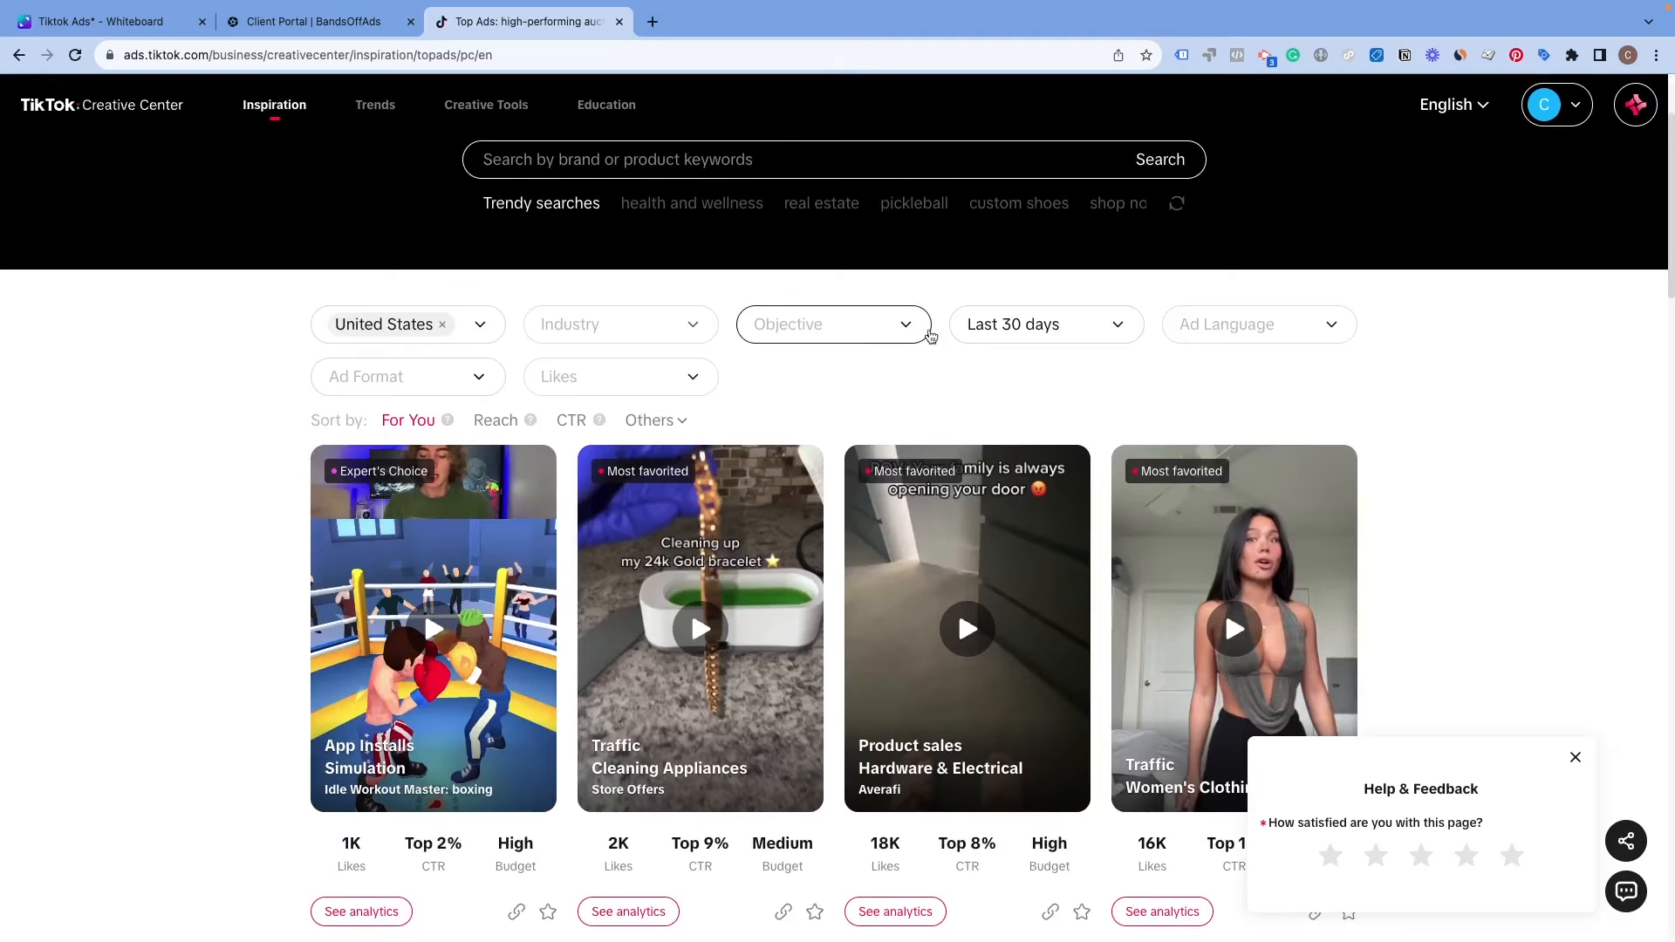
left_click(647, 329)
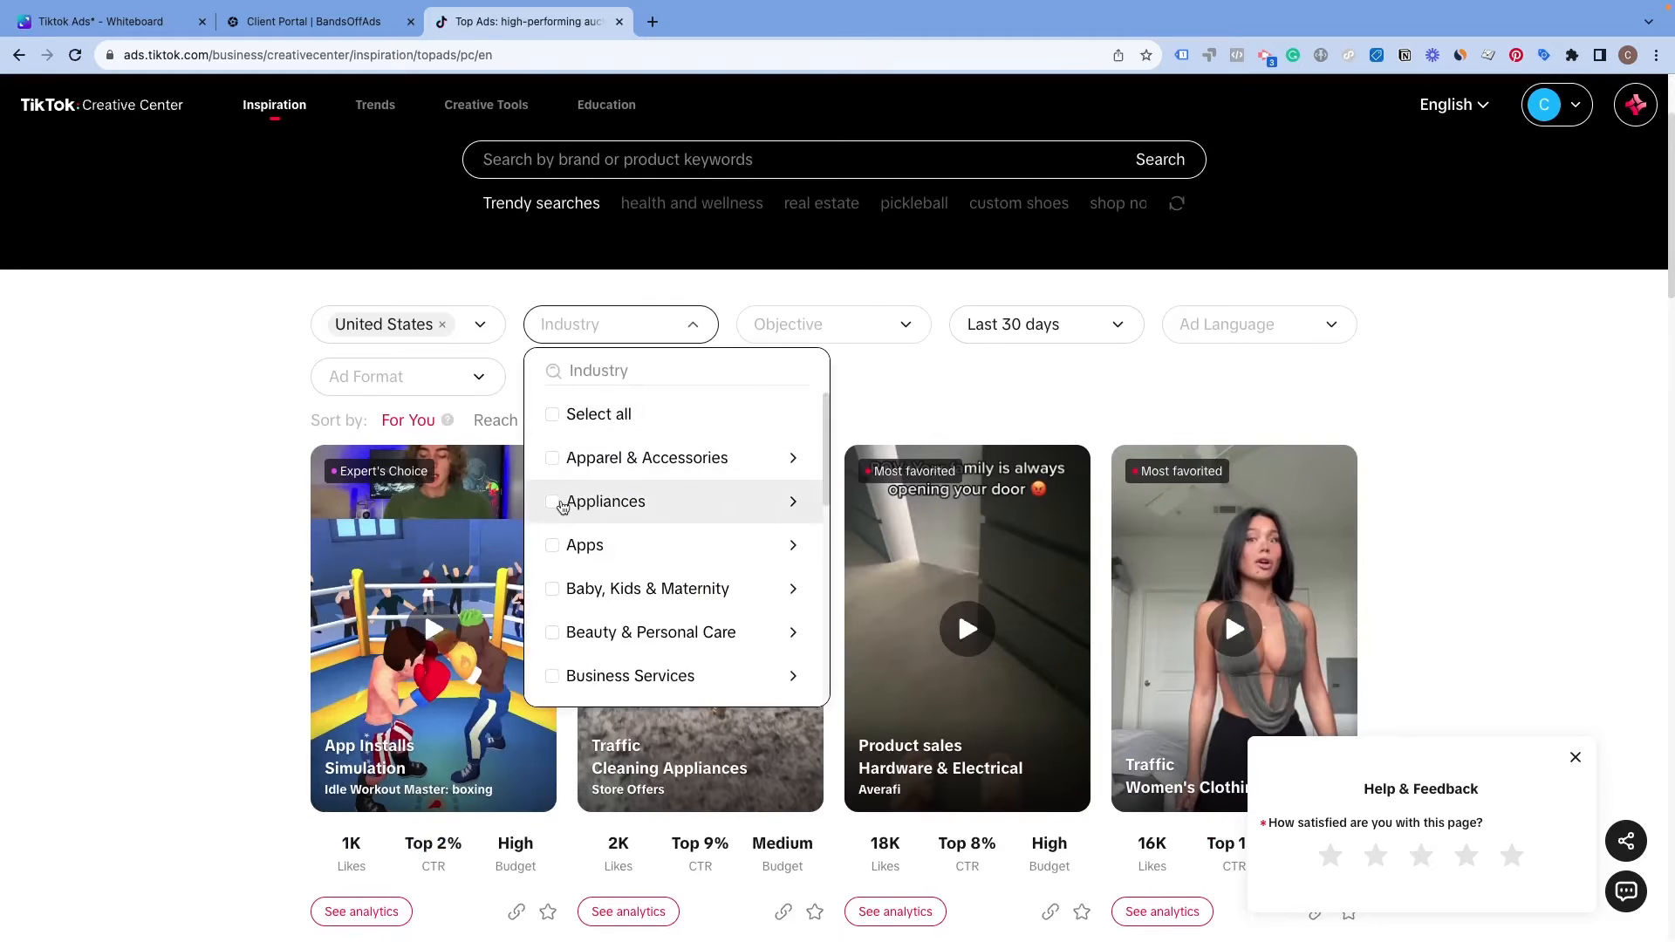
left_click(565, 502)
left_click(884, 387)
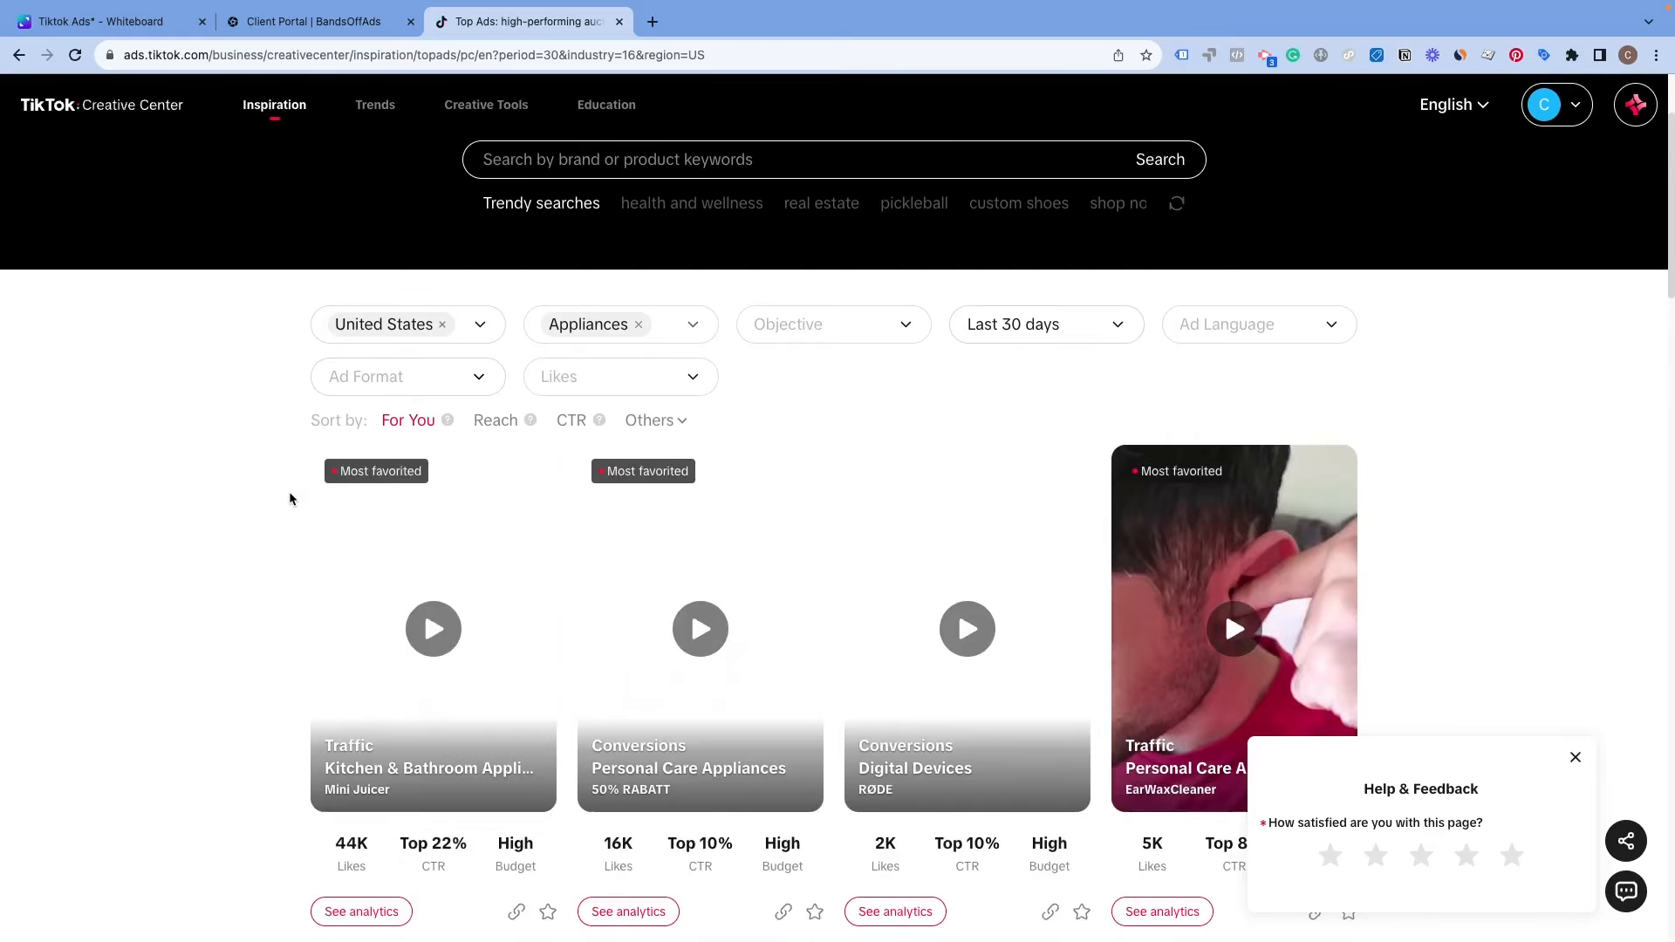
scroll(400, 494, "down", 2)
scroll(541, 488, "down", 15)
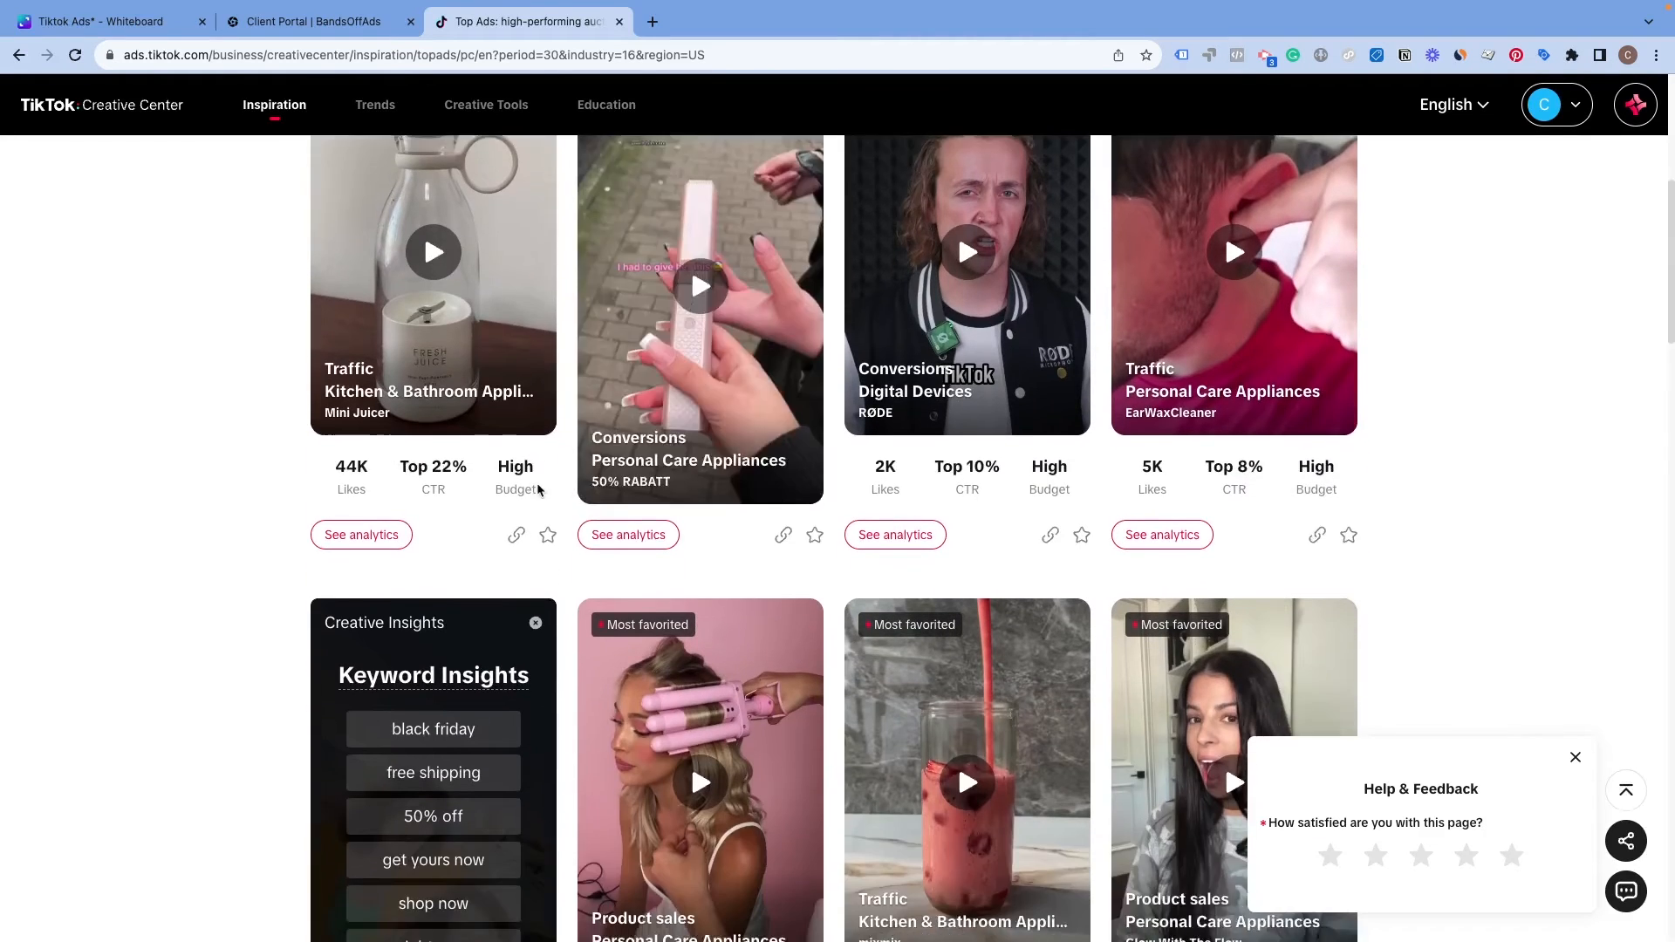
scroll(958, 549, "down", 12)
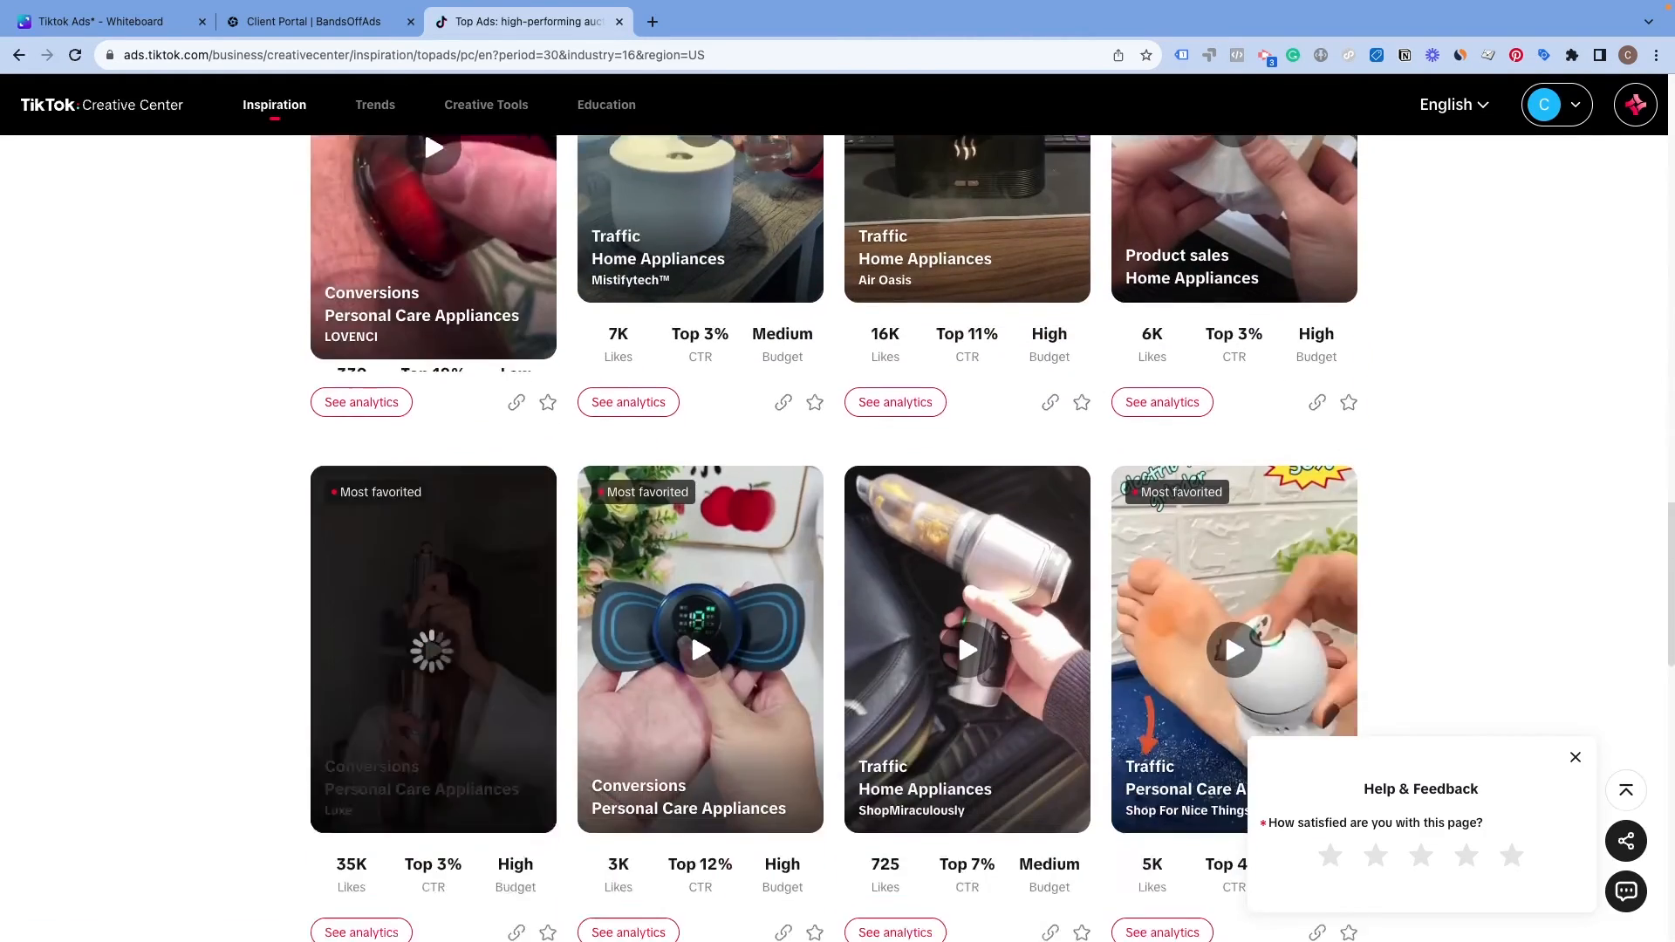
scroll(639, 529, "up", 20)
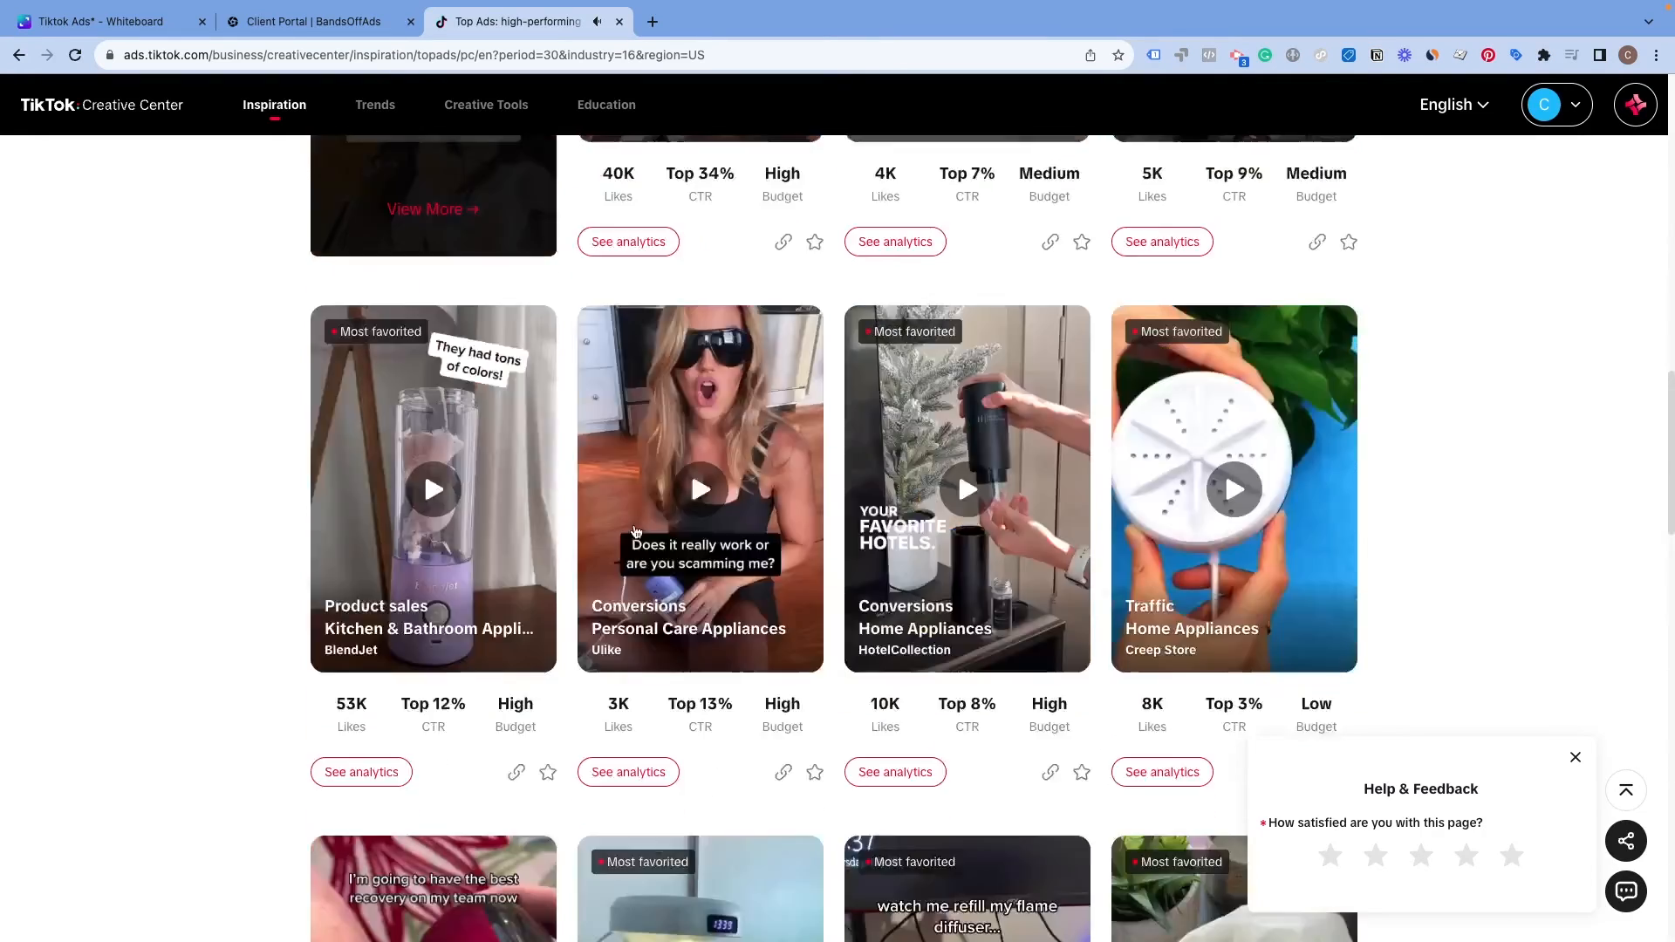
scroll(209, 509, "up", 2)
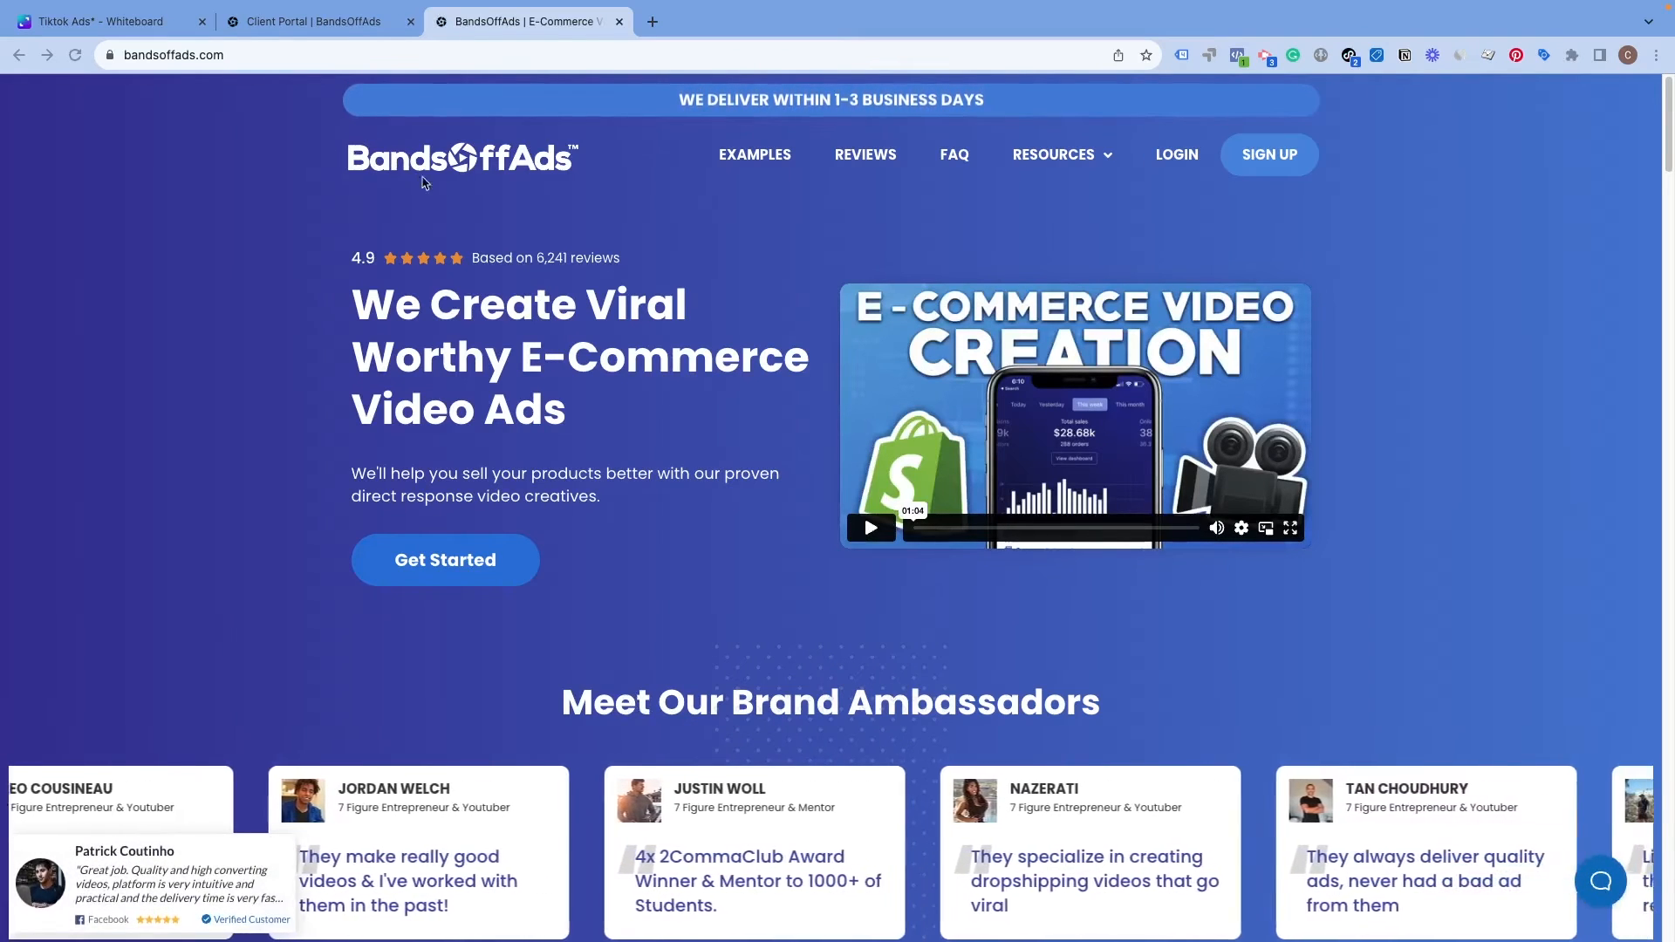
Step: Review the BandsOffAds TikTok Split Testing Package details and price in the client portal
scroll(632, 468, "down", 2)
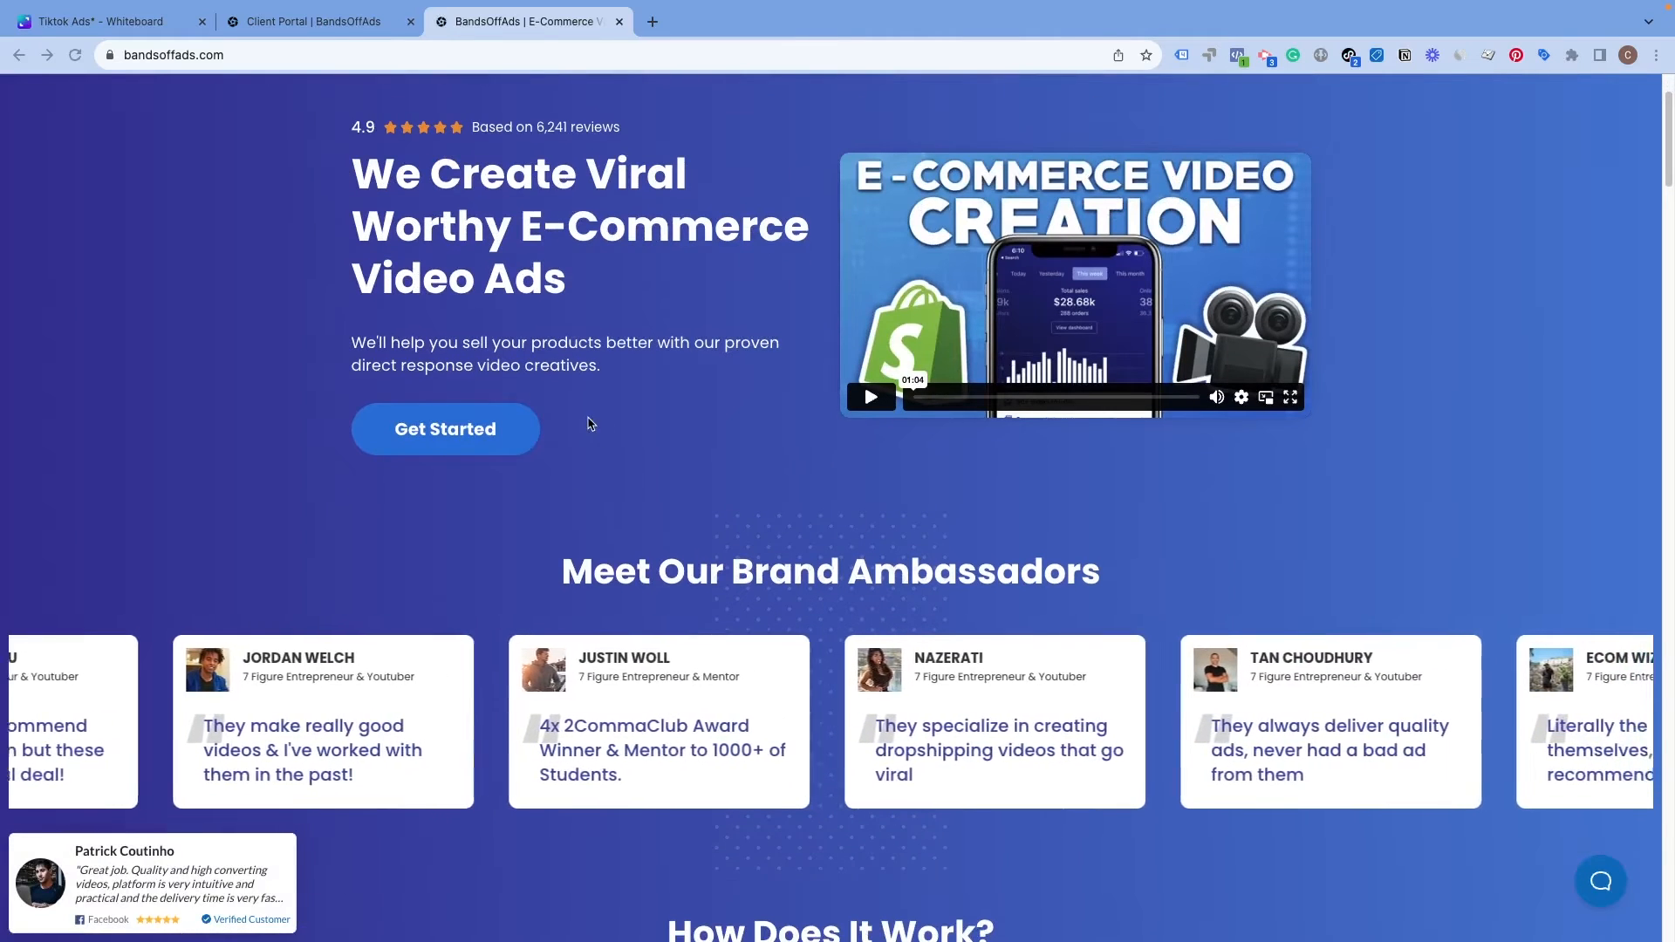
scroll(590, 424, "up", 2)
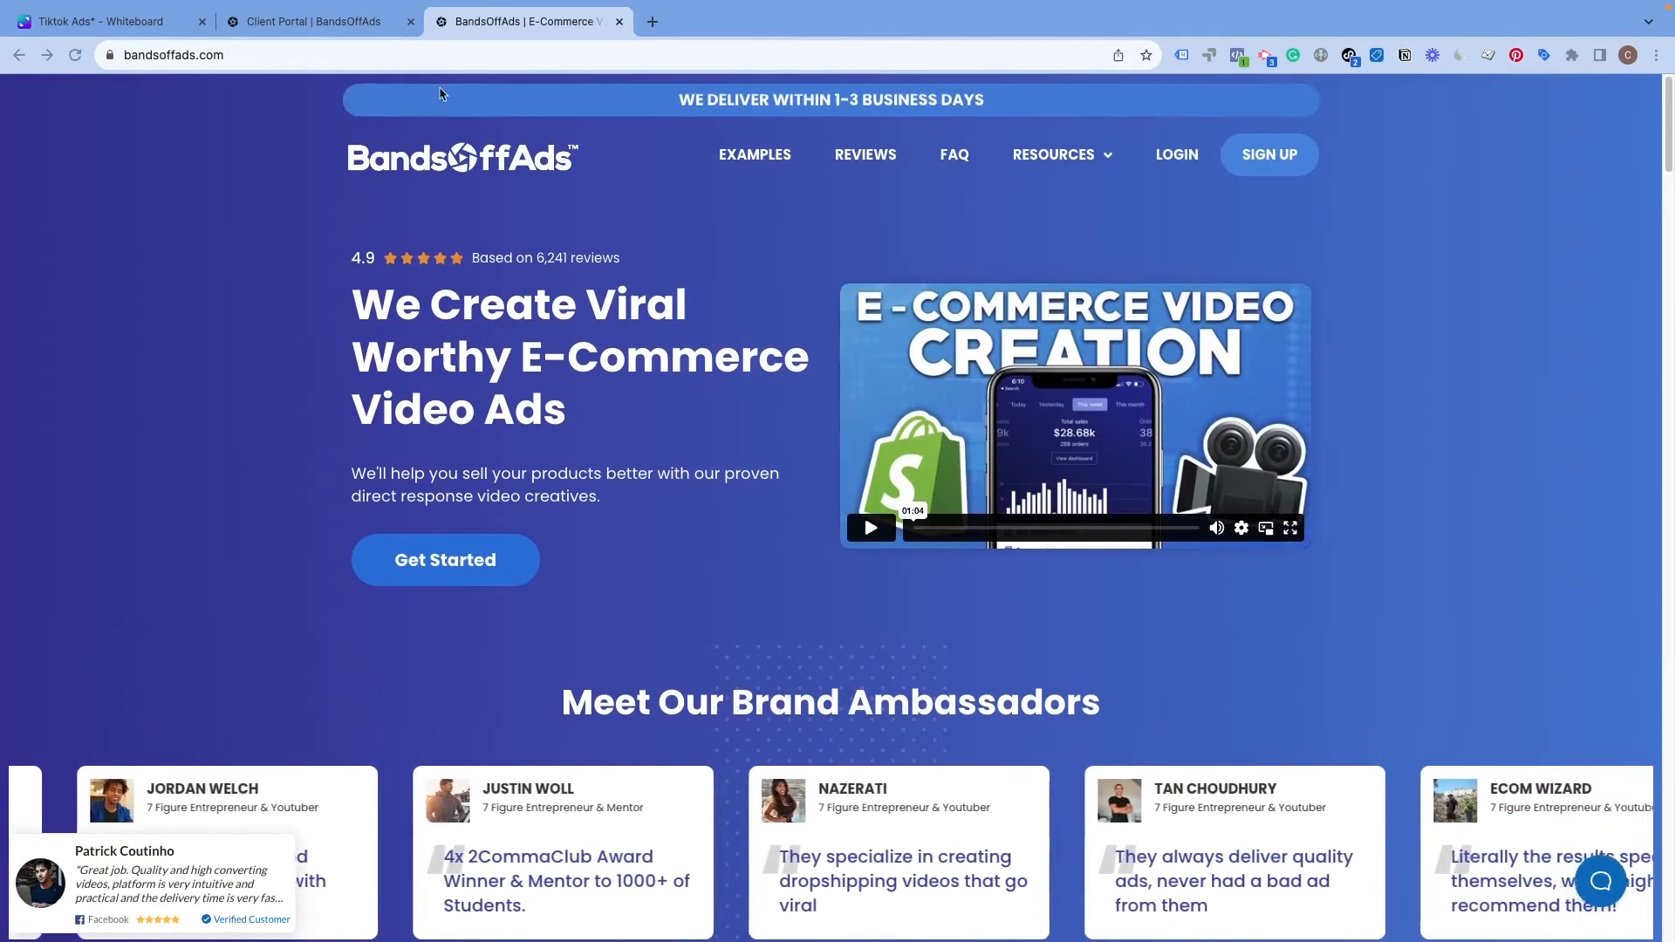
left_click(314, 21)
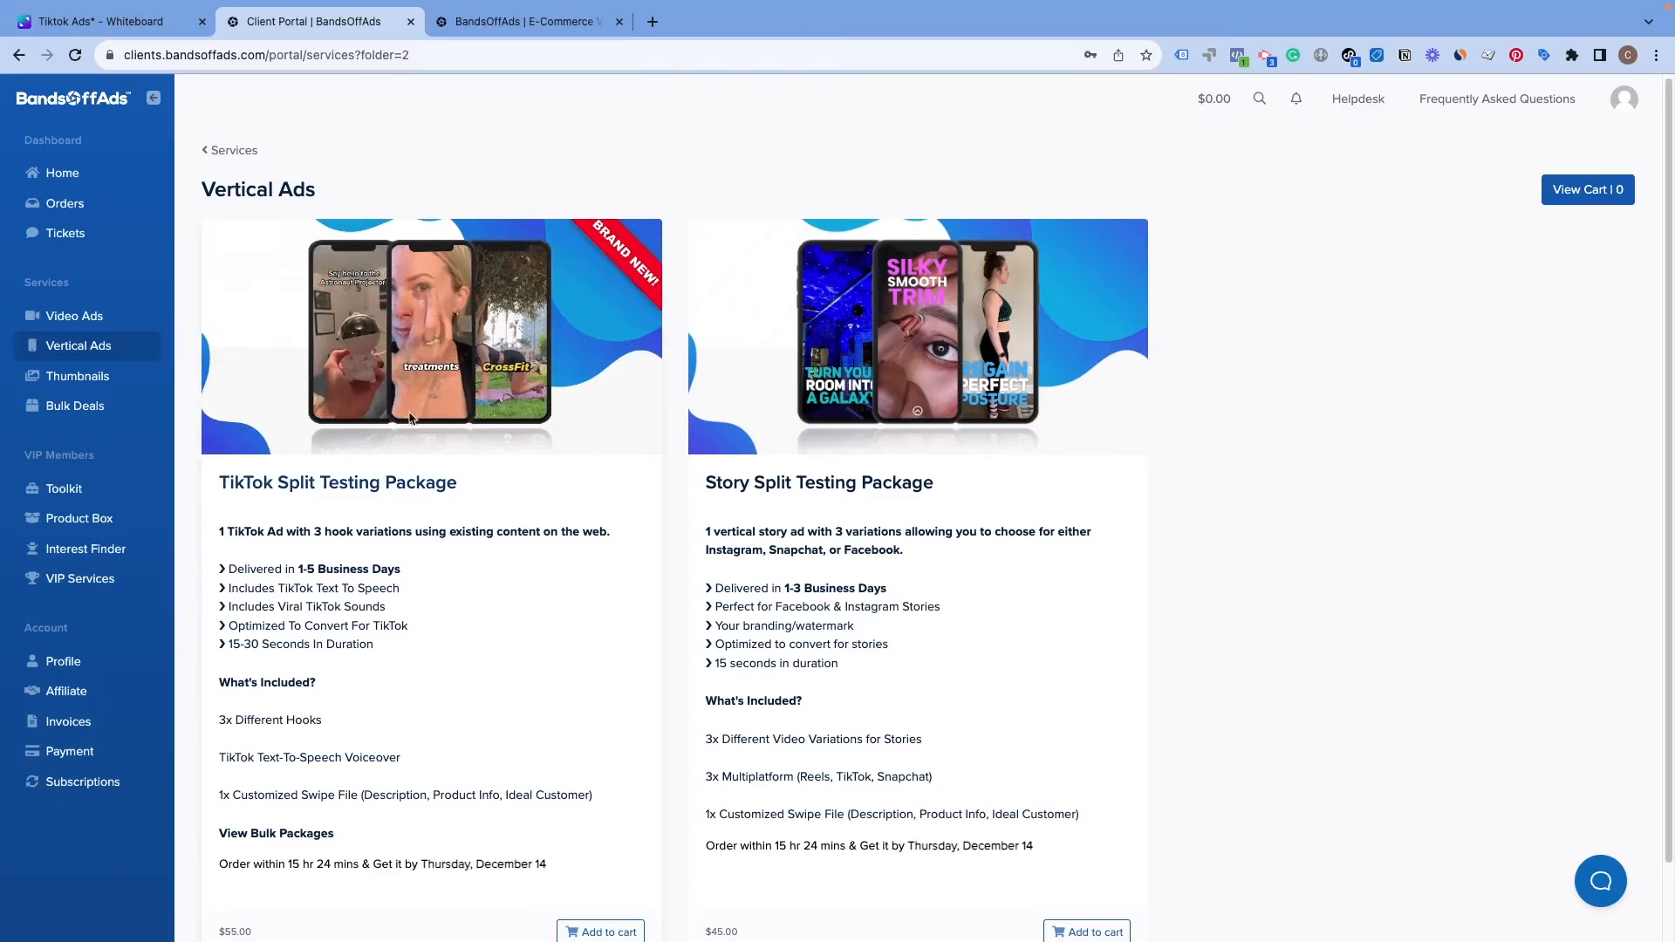
scroll(410, 419, "down", 1)
left_click_drag(215, 398, 415, 412)
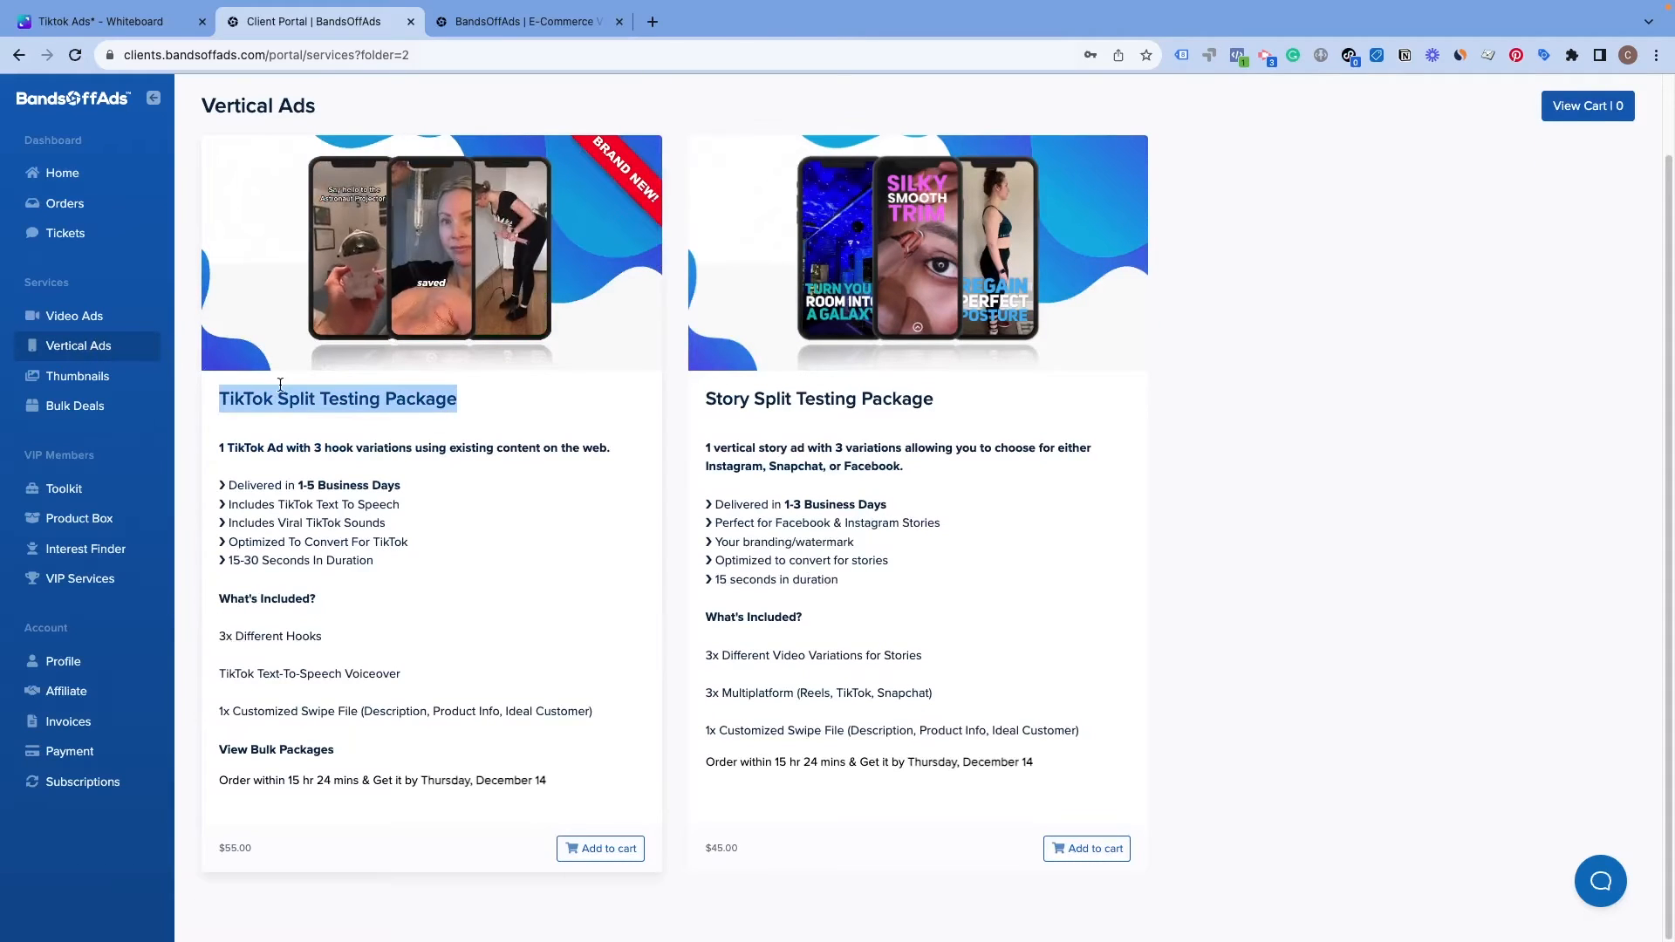
left_click_drag(216, 485, 388, 487)
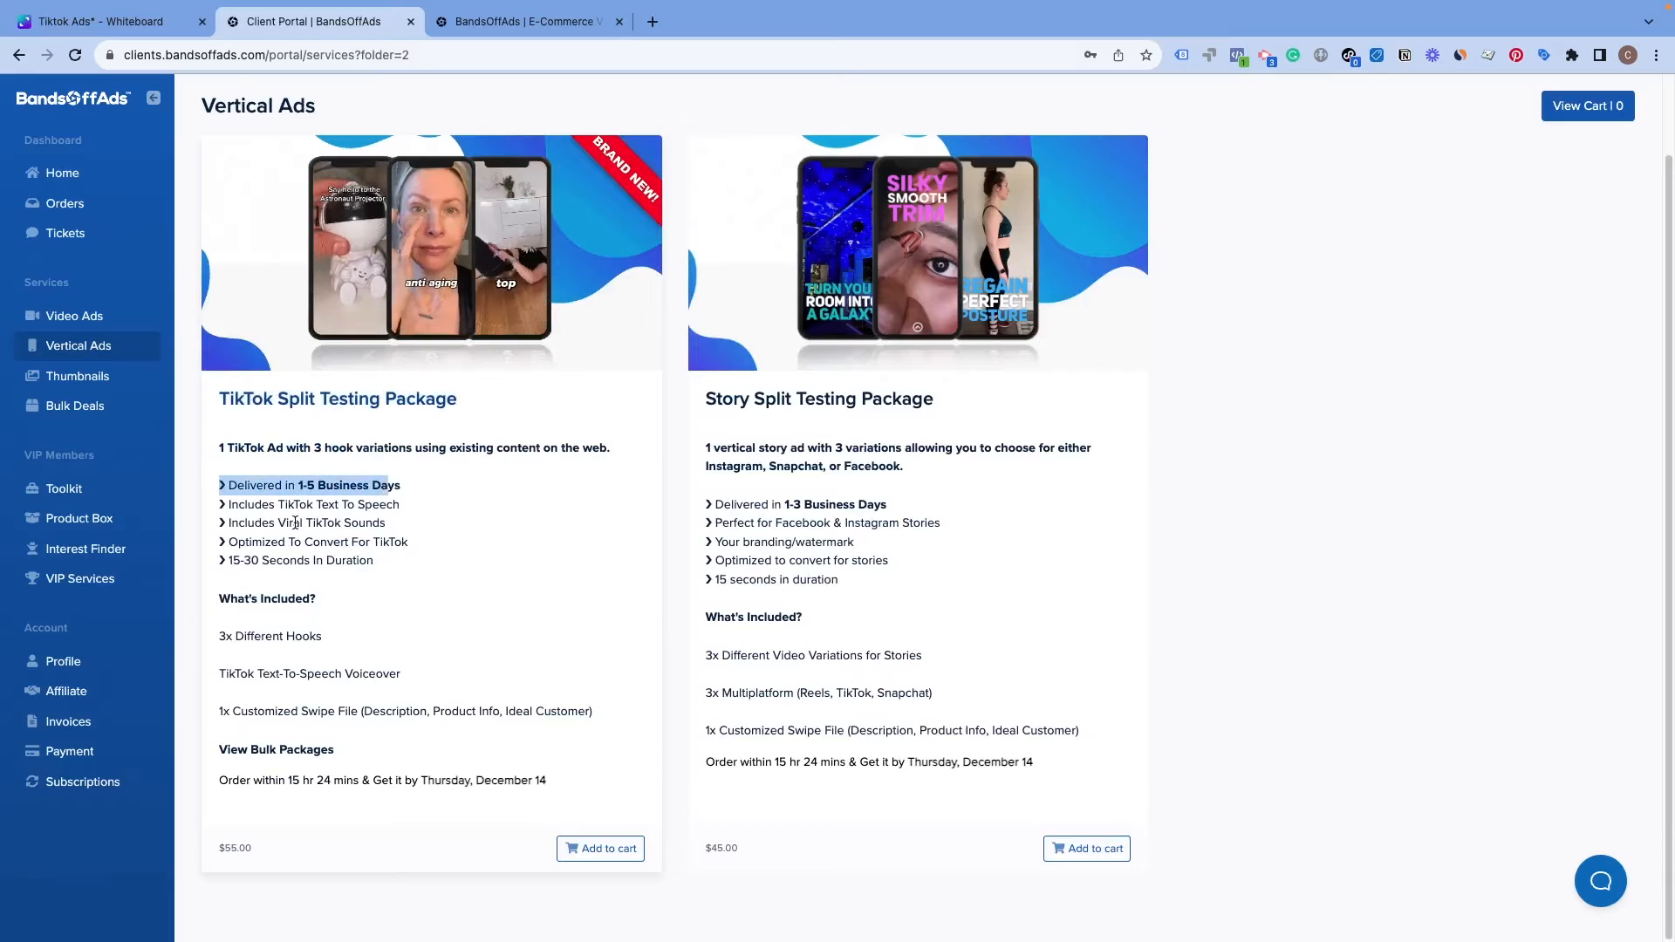
left_click_drag(225, 504, 365, 506)
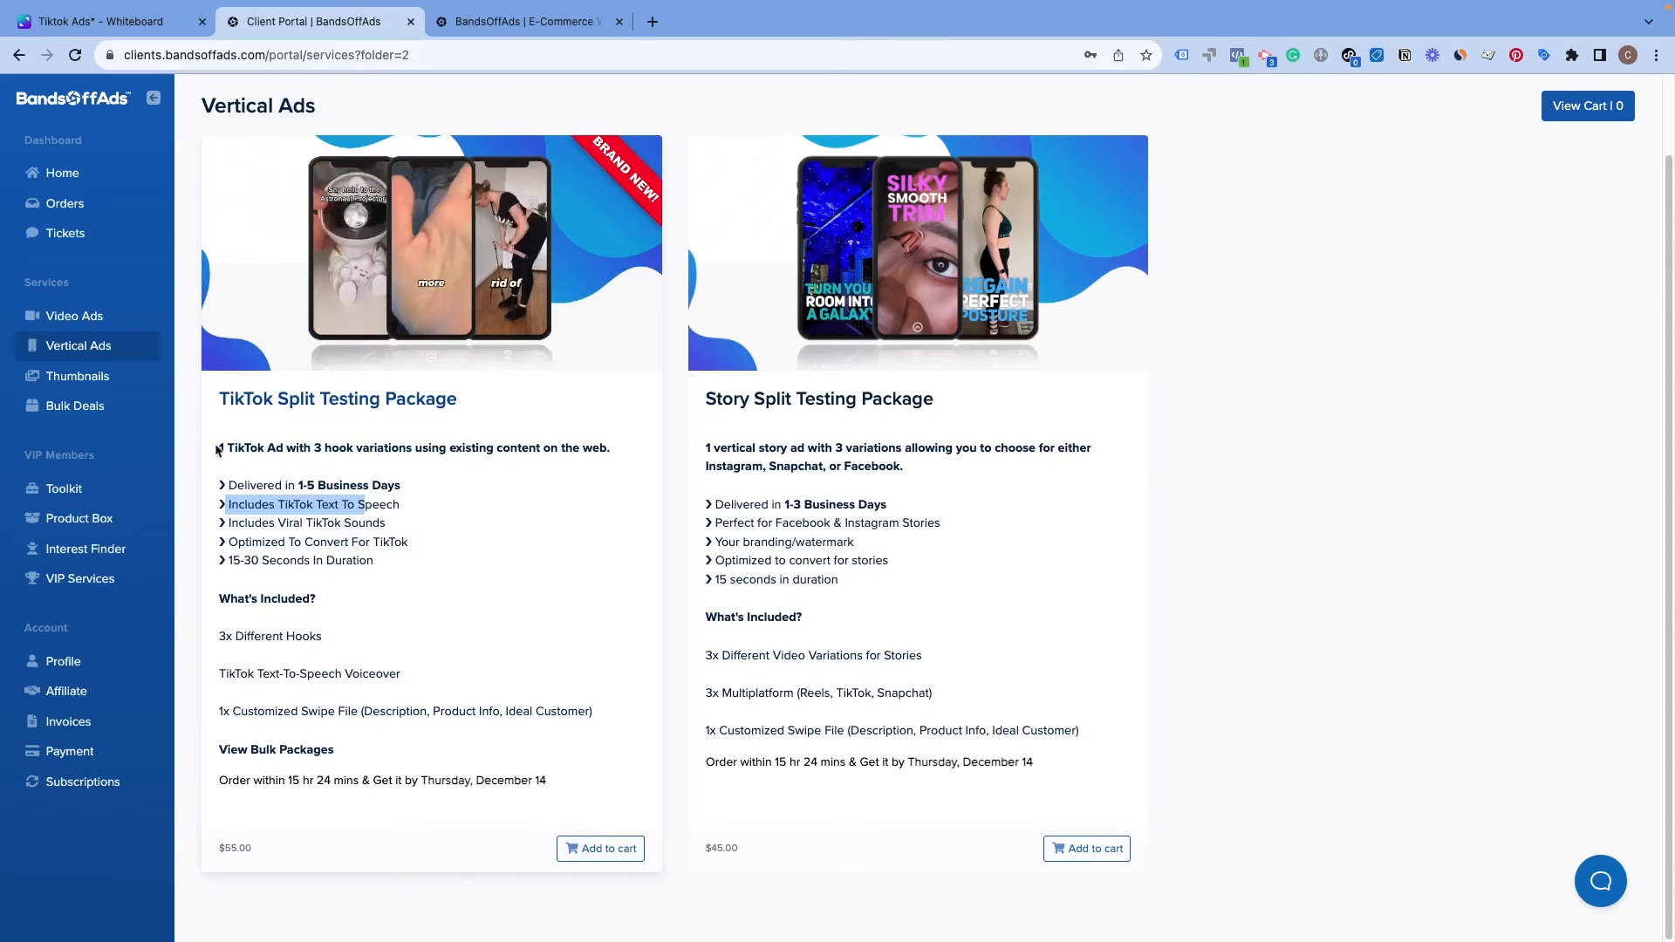
left_click_drag(217, 449, 561, 463)
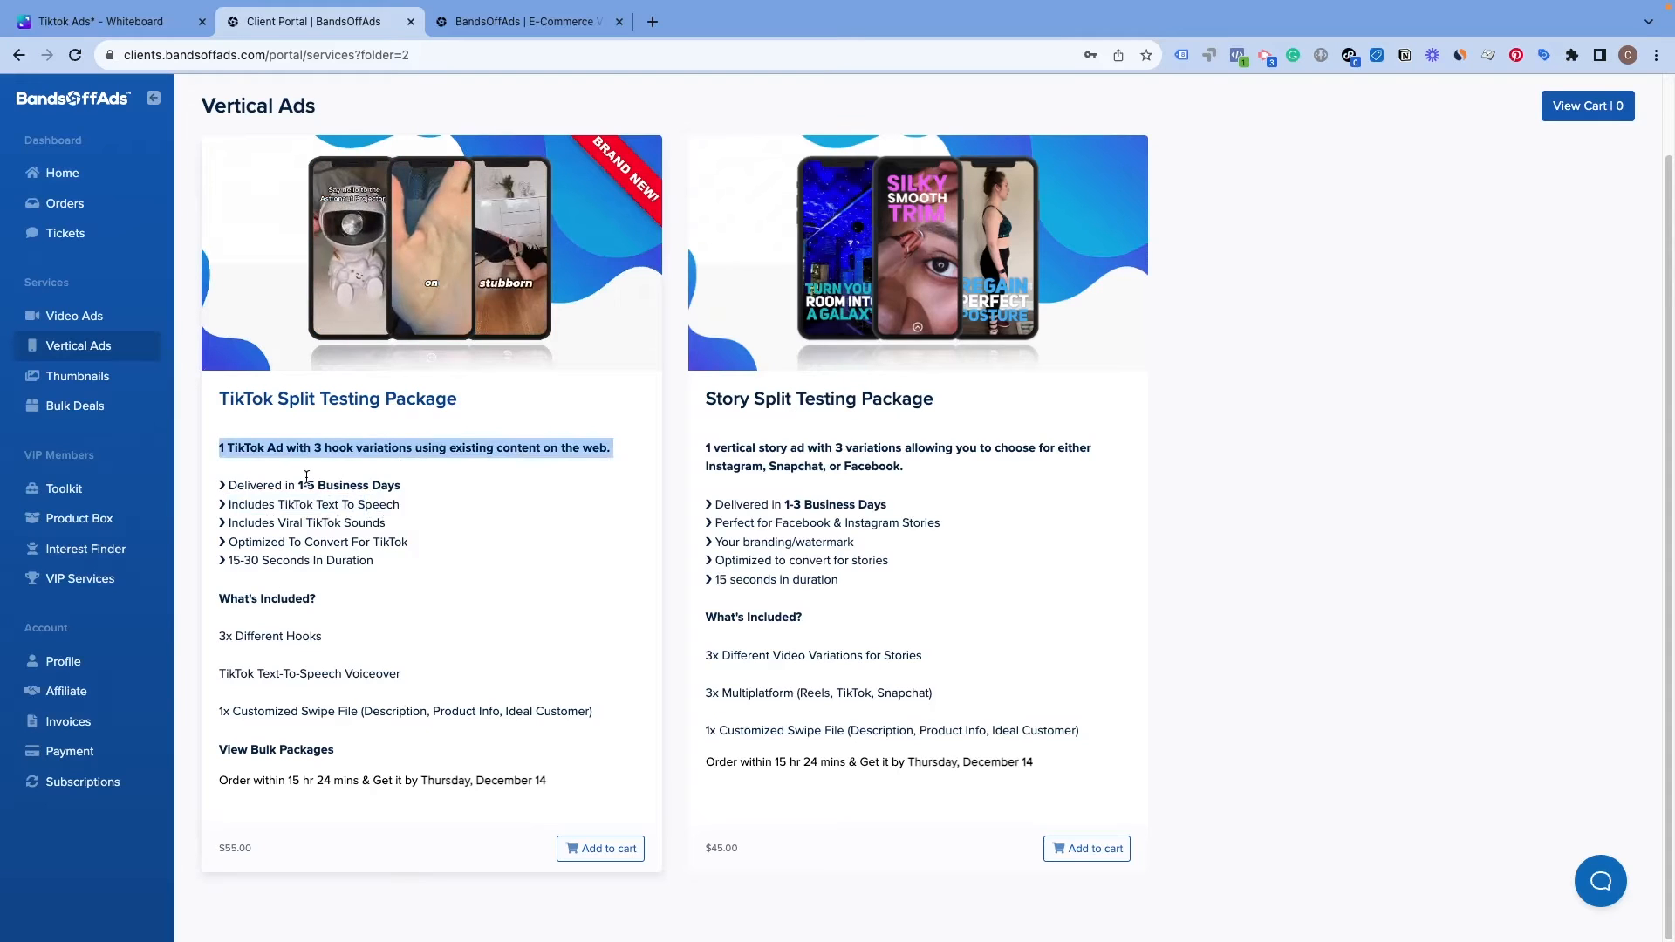
left_click_drag(298, 485, 410, 488)
left_click_drag(204, 835, 285, 851)
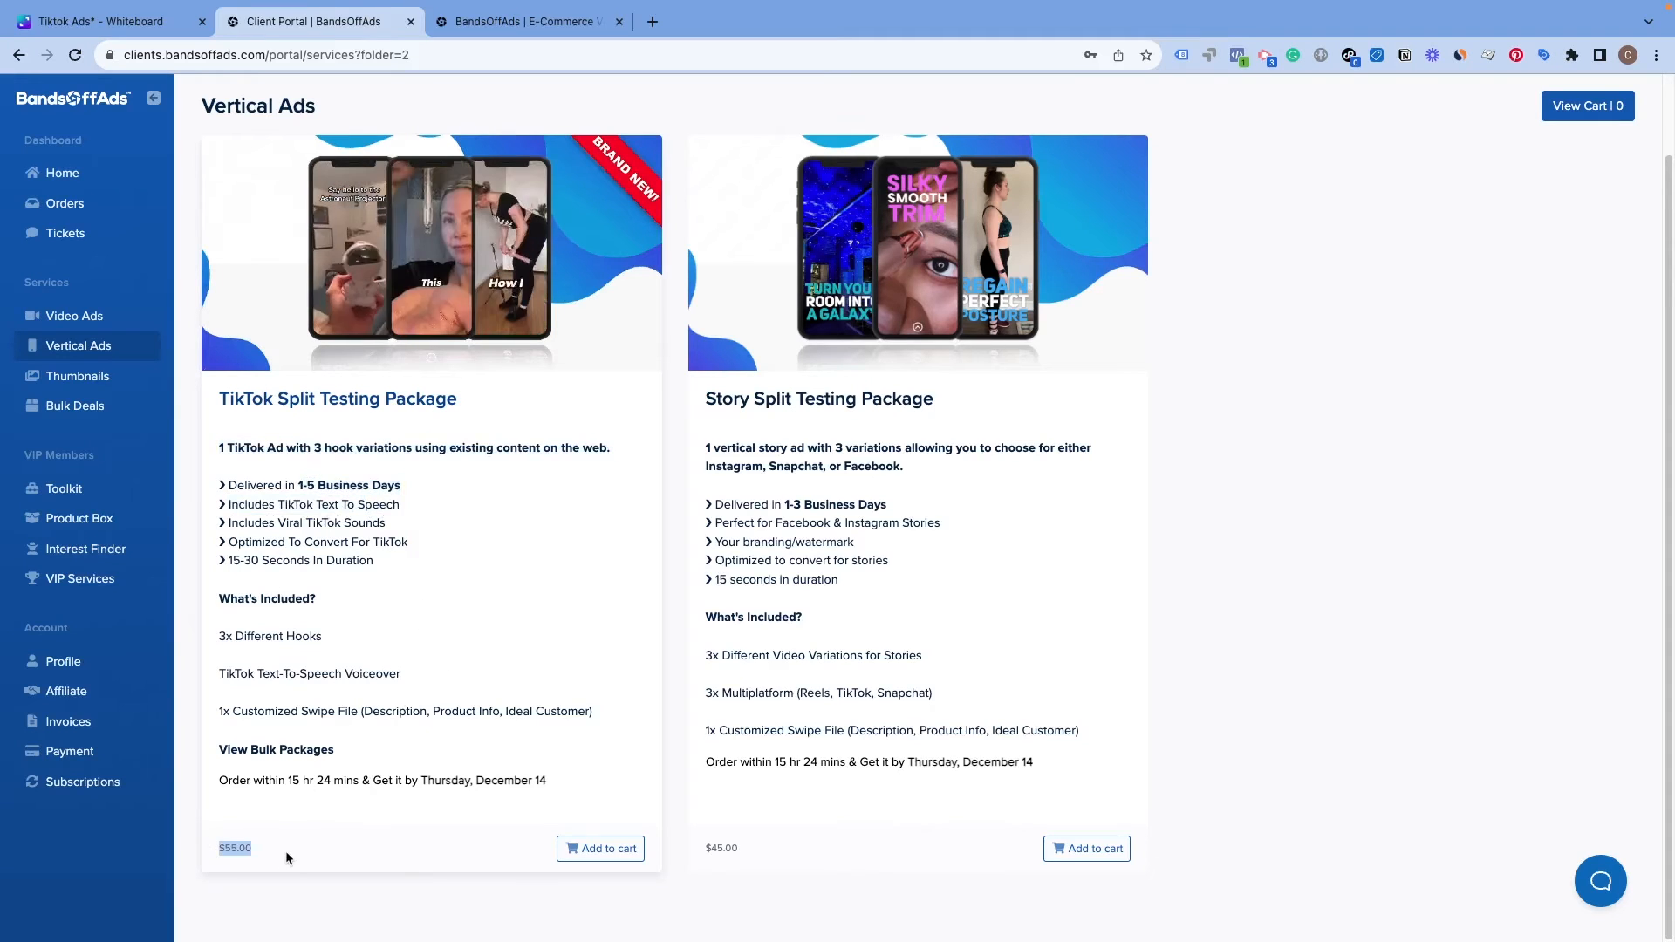
scroll(474, 542, "up", 2)
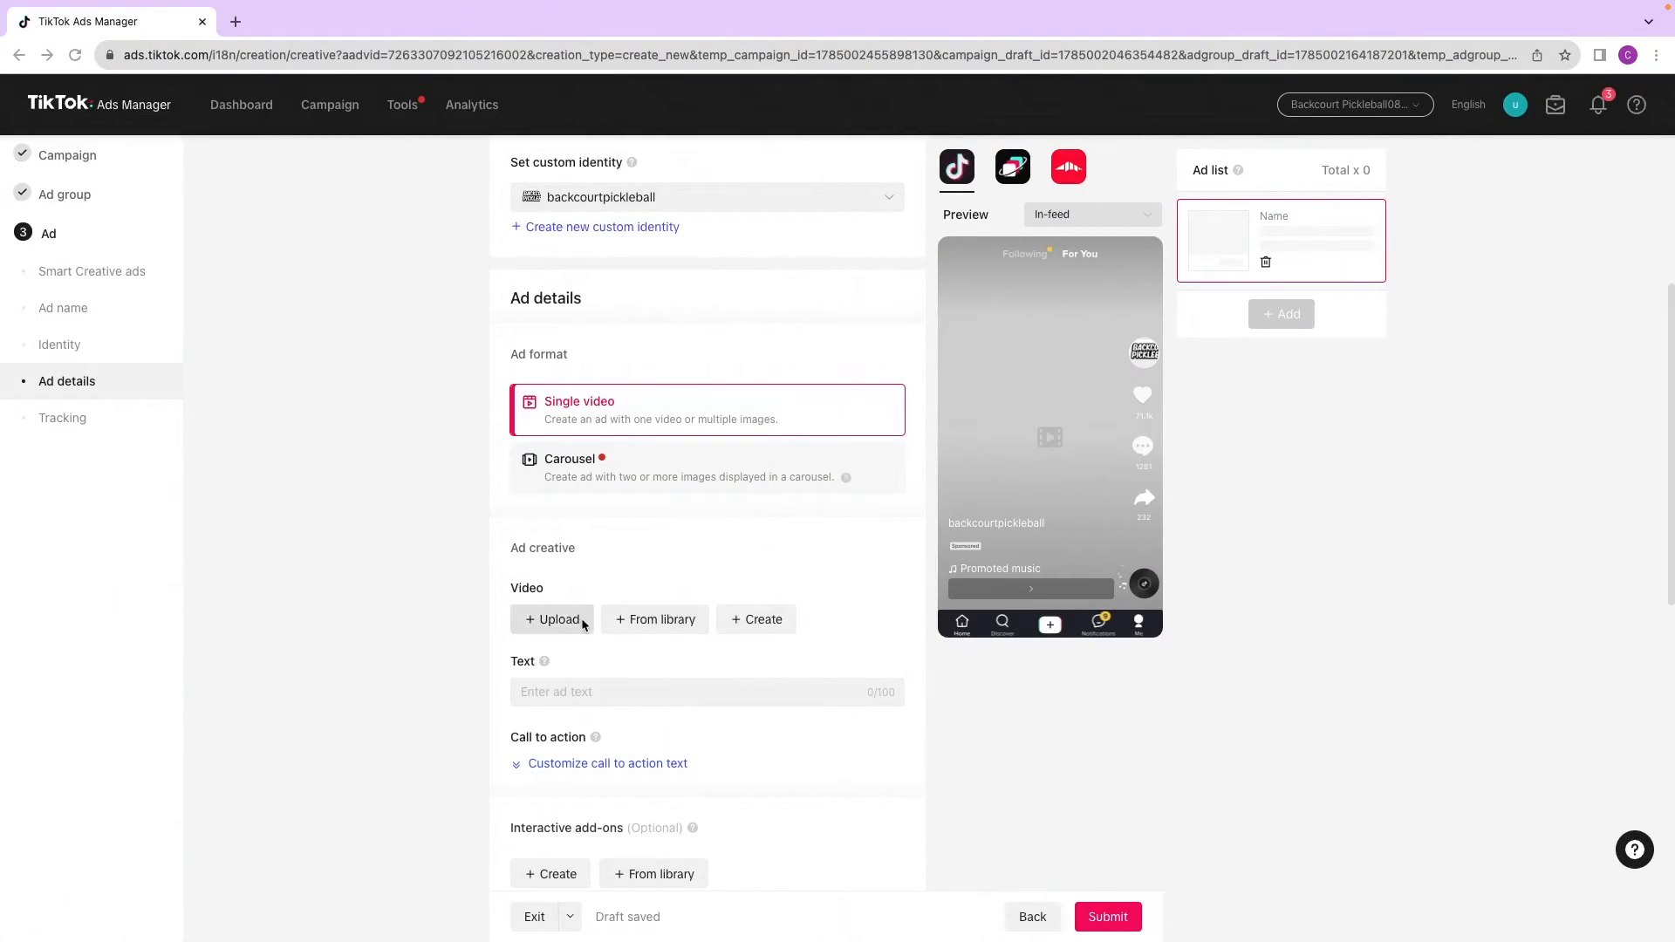
Step: Upload the Creative 1.MOV video from the computer as the ad's video and switch the preview to search results
left_click(551, 621)
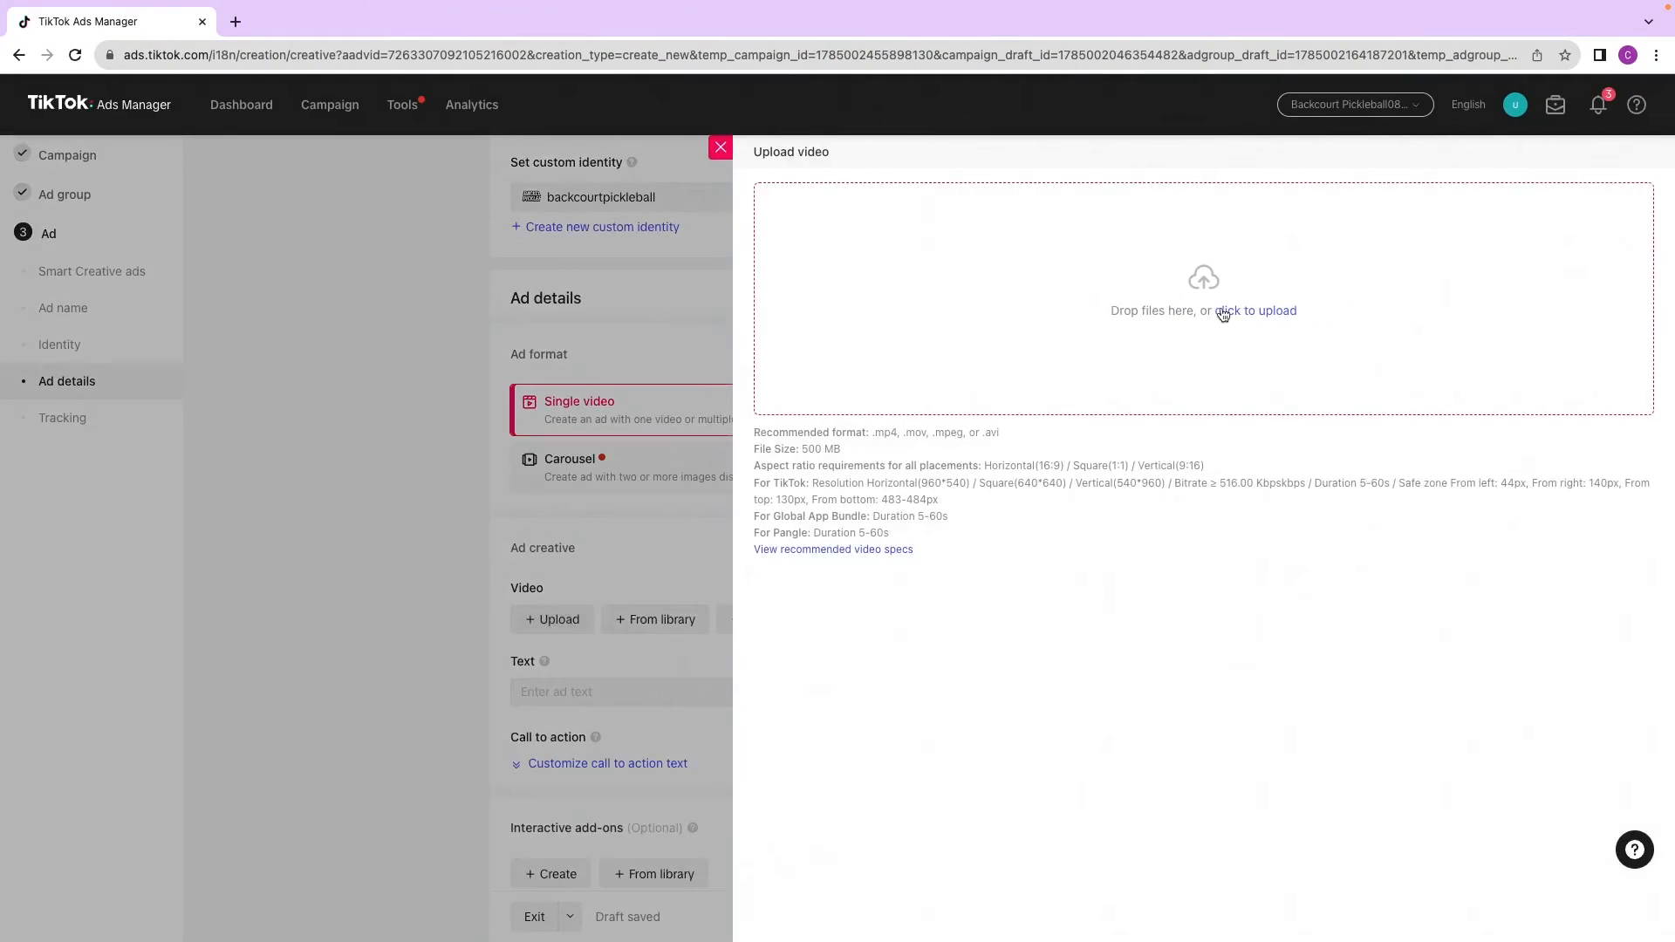
left_click(1264, 346)
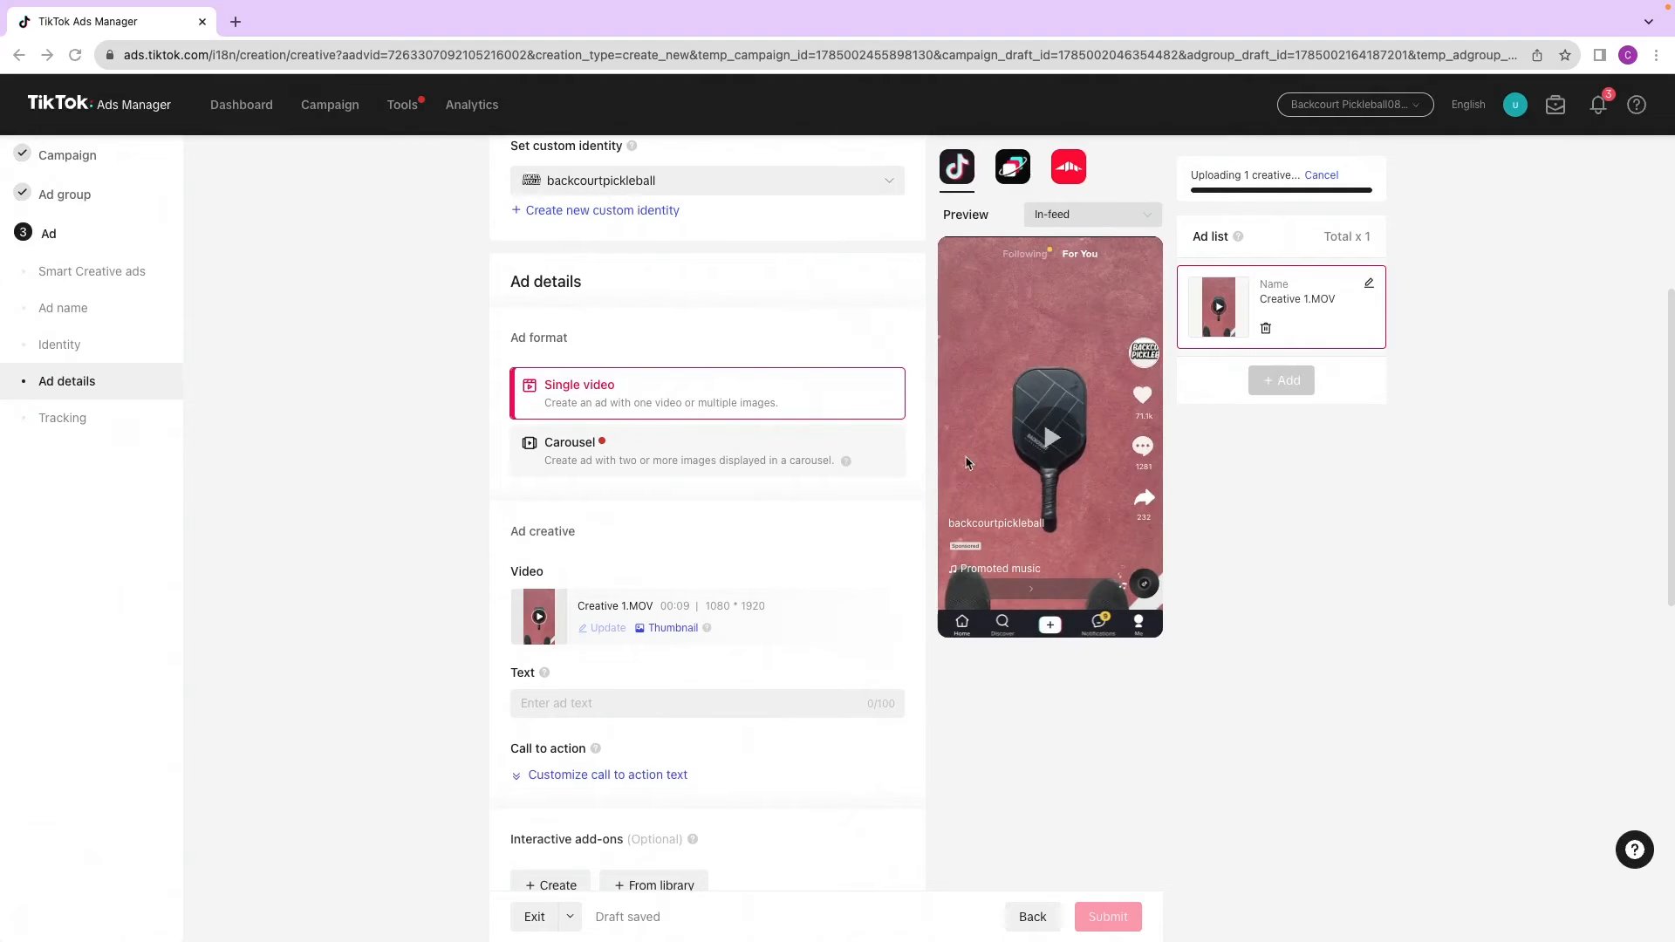
left_click(1127, 220)
left_click(1110, 326)
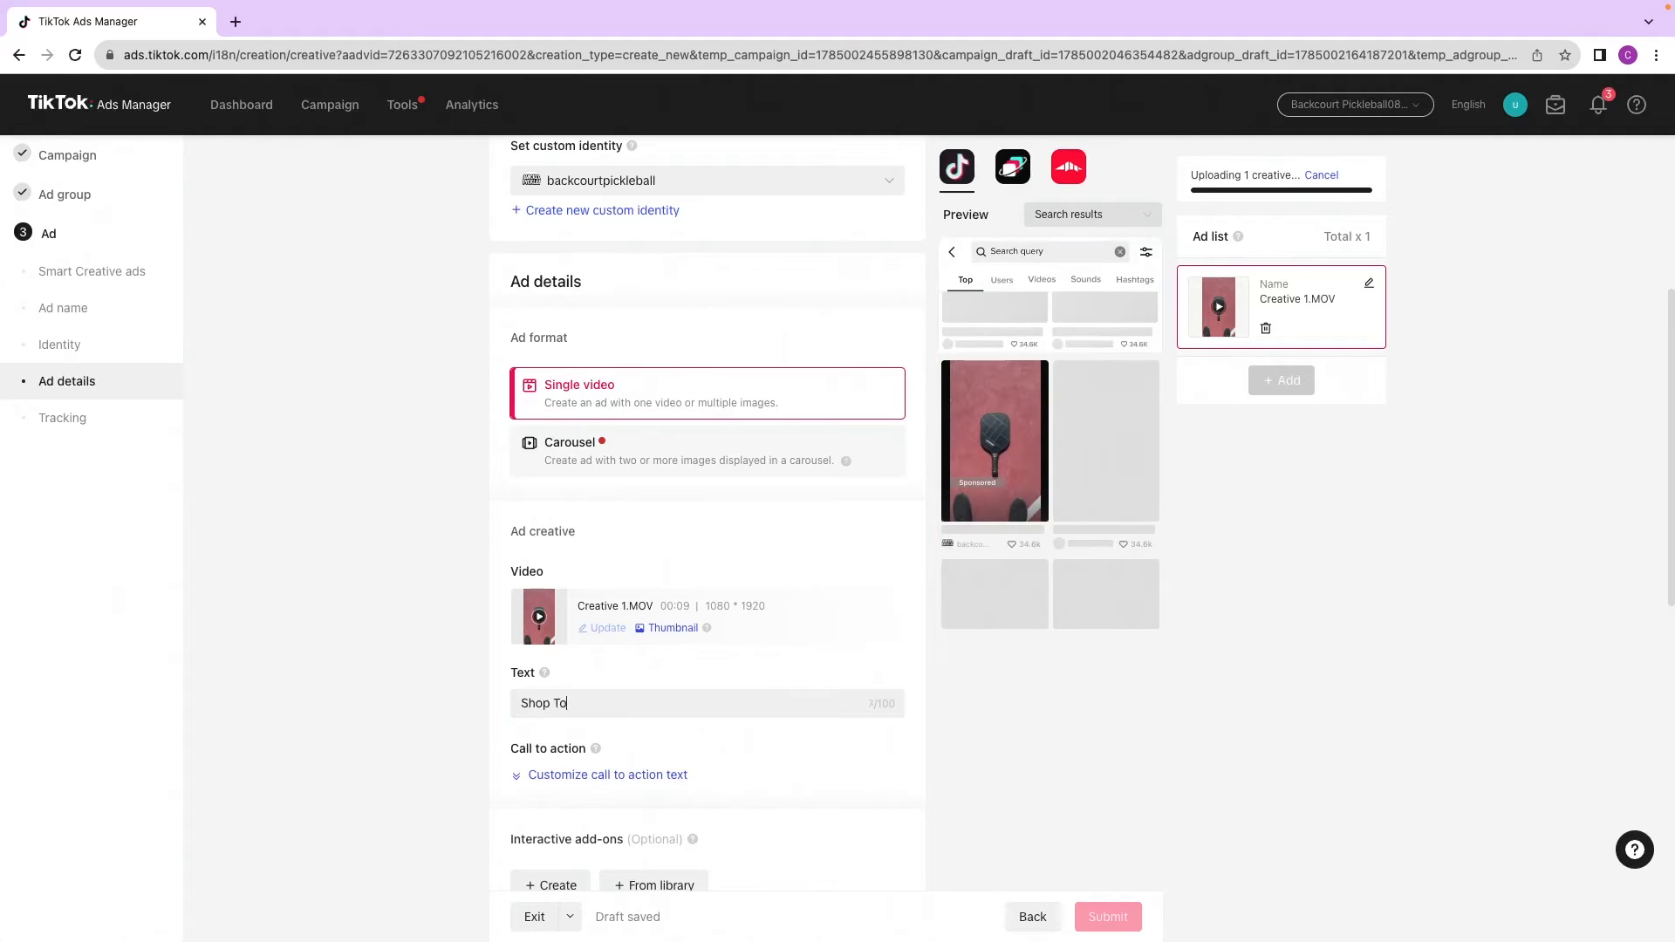
Step: Enter the ad text "Shop Today and Get 20% Off"
type("day and Get 20% O")
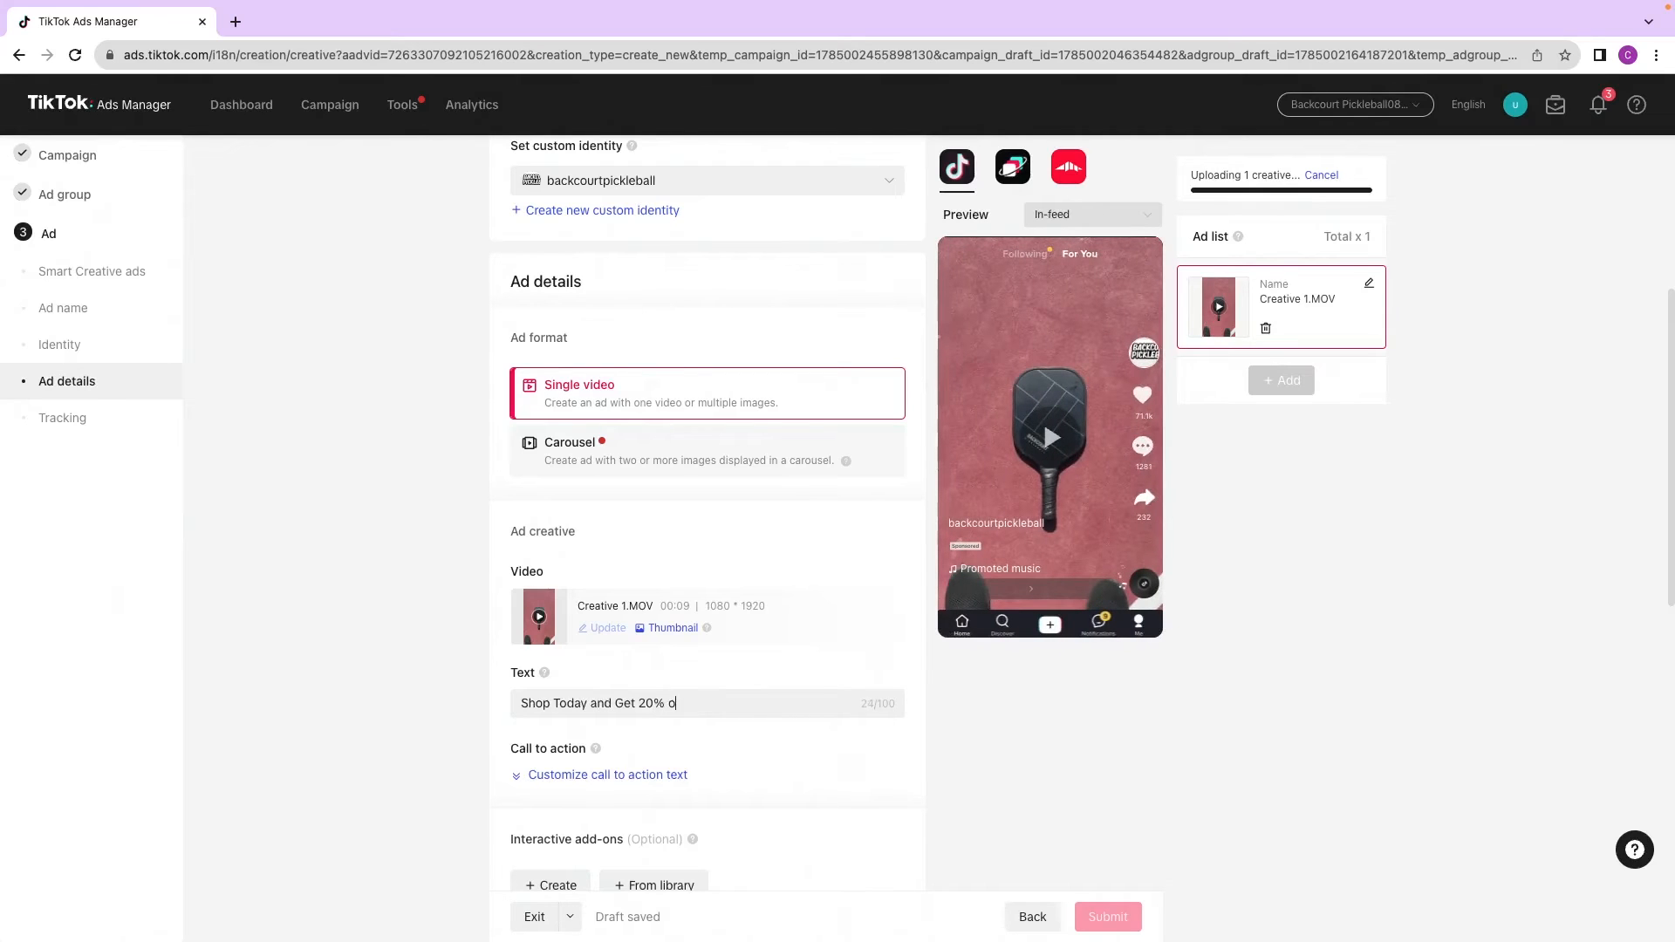
type("ff")
Step: Paste the backcourtpickleball.com product page URL as the website destination and submit the ad
scroll(568, 644, "down", 5)
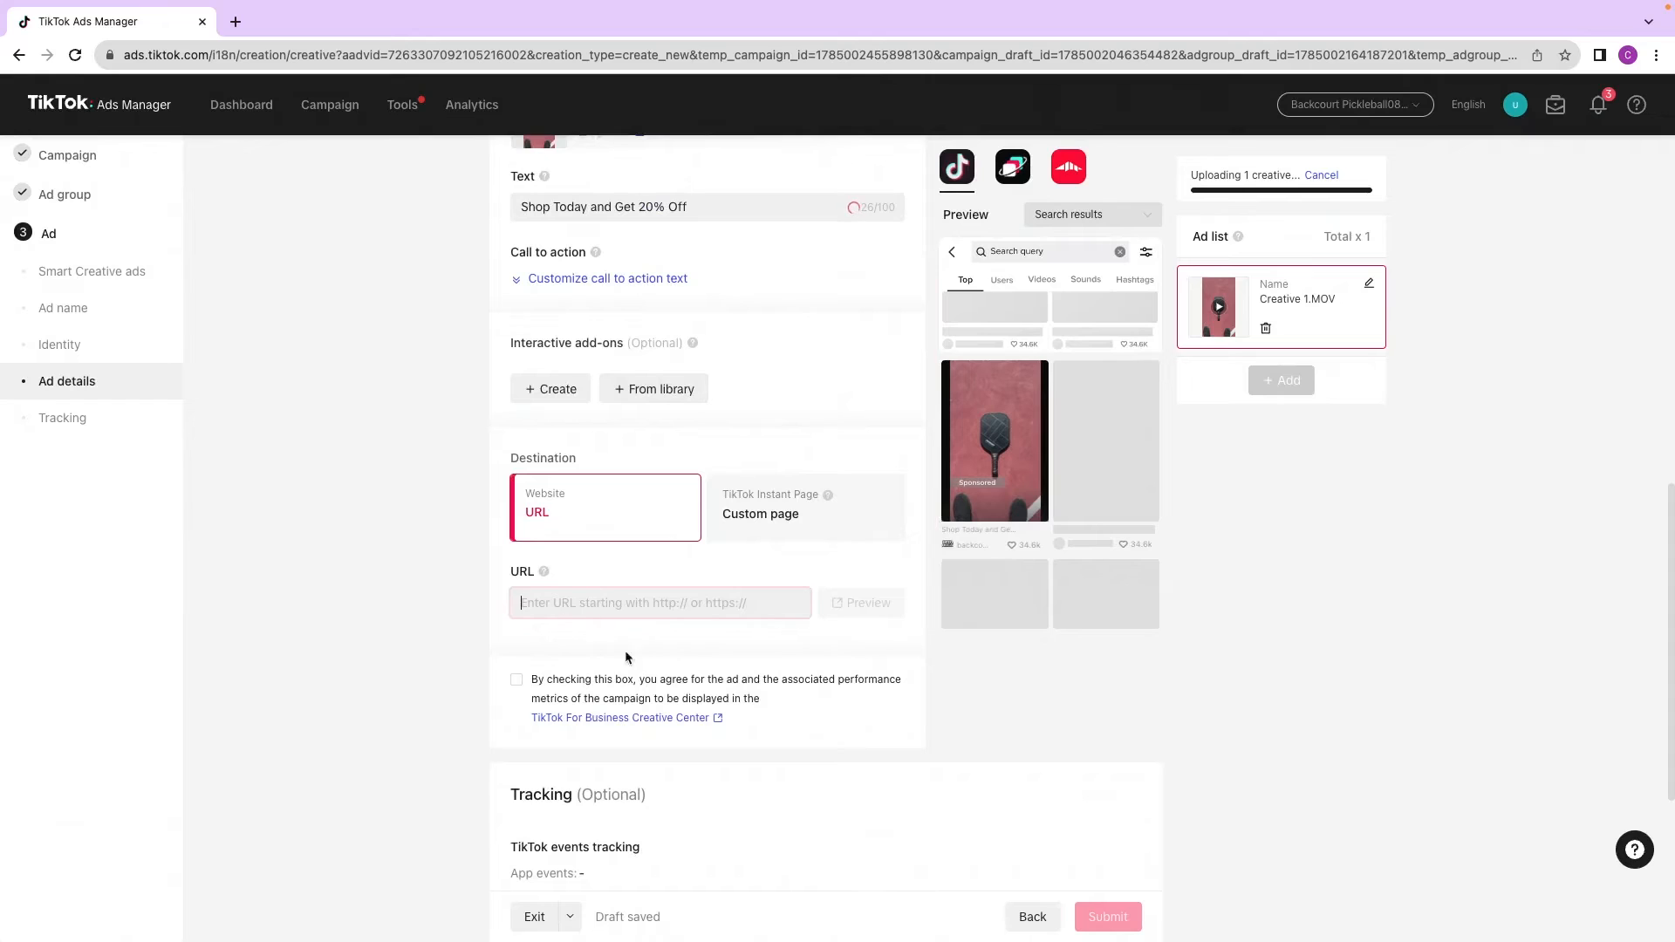
key("ctrl+v")
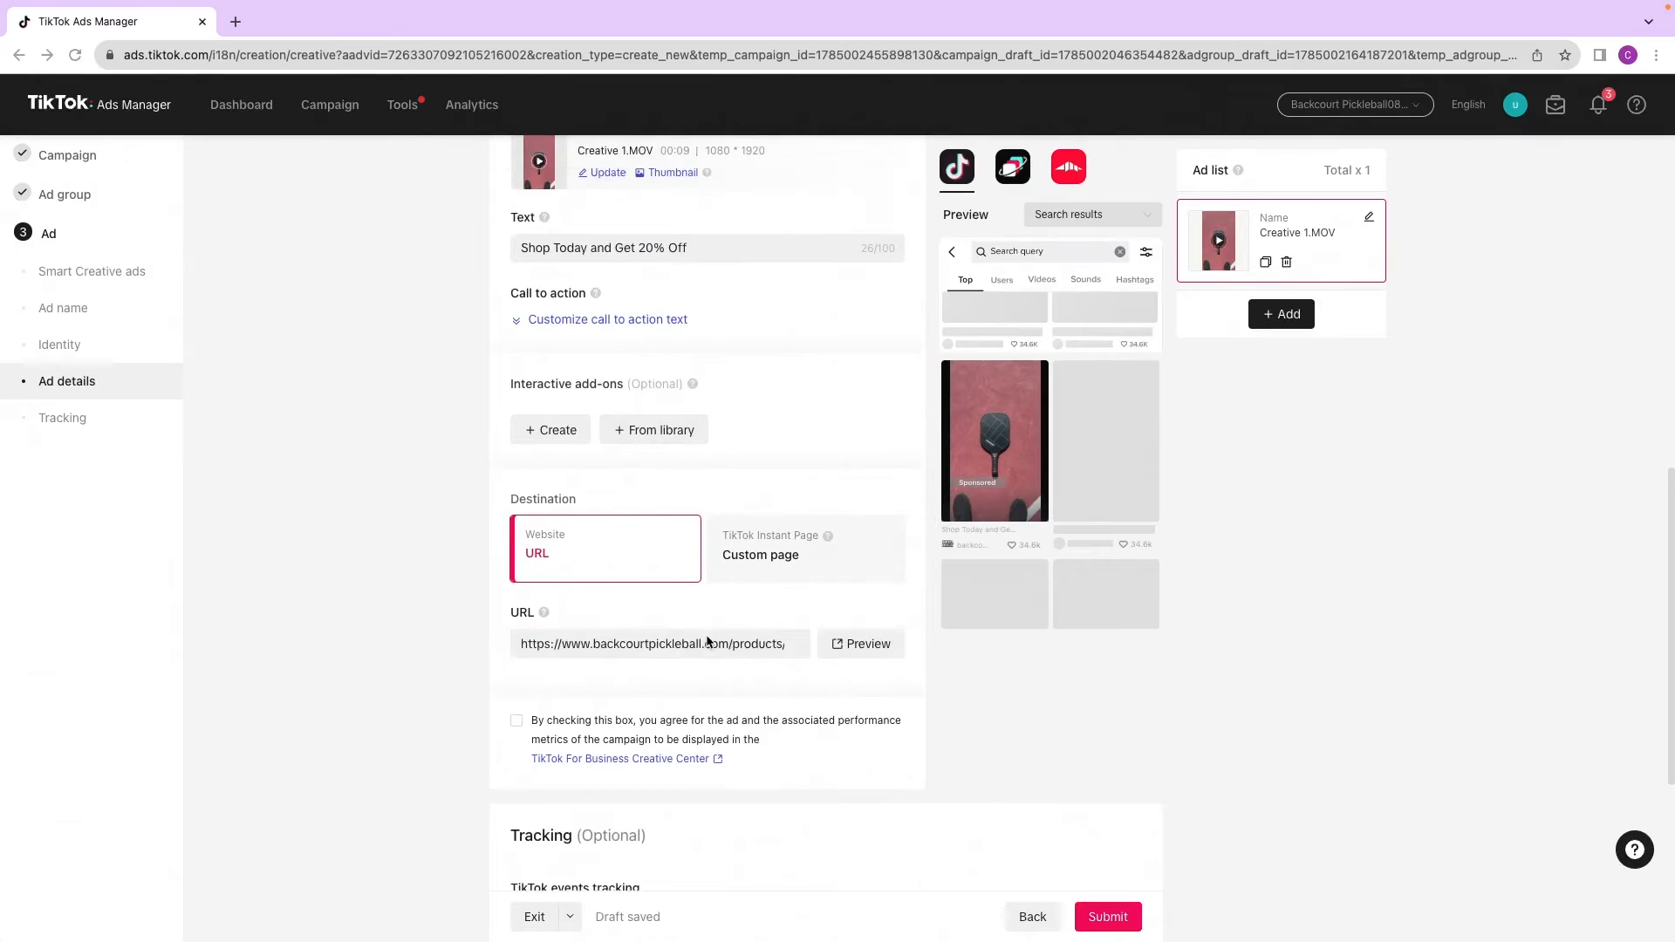
scroll(1125, 864, "down", 4)
left_click(1130, 914)
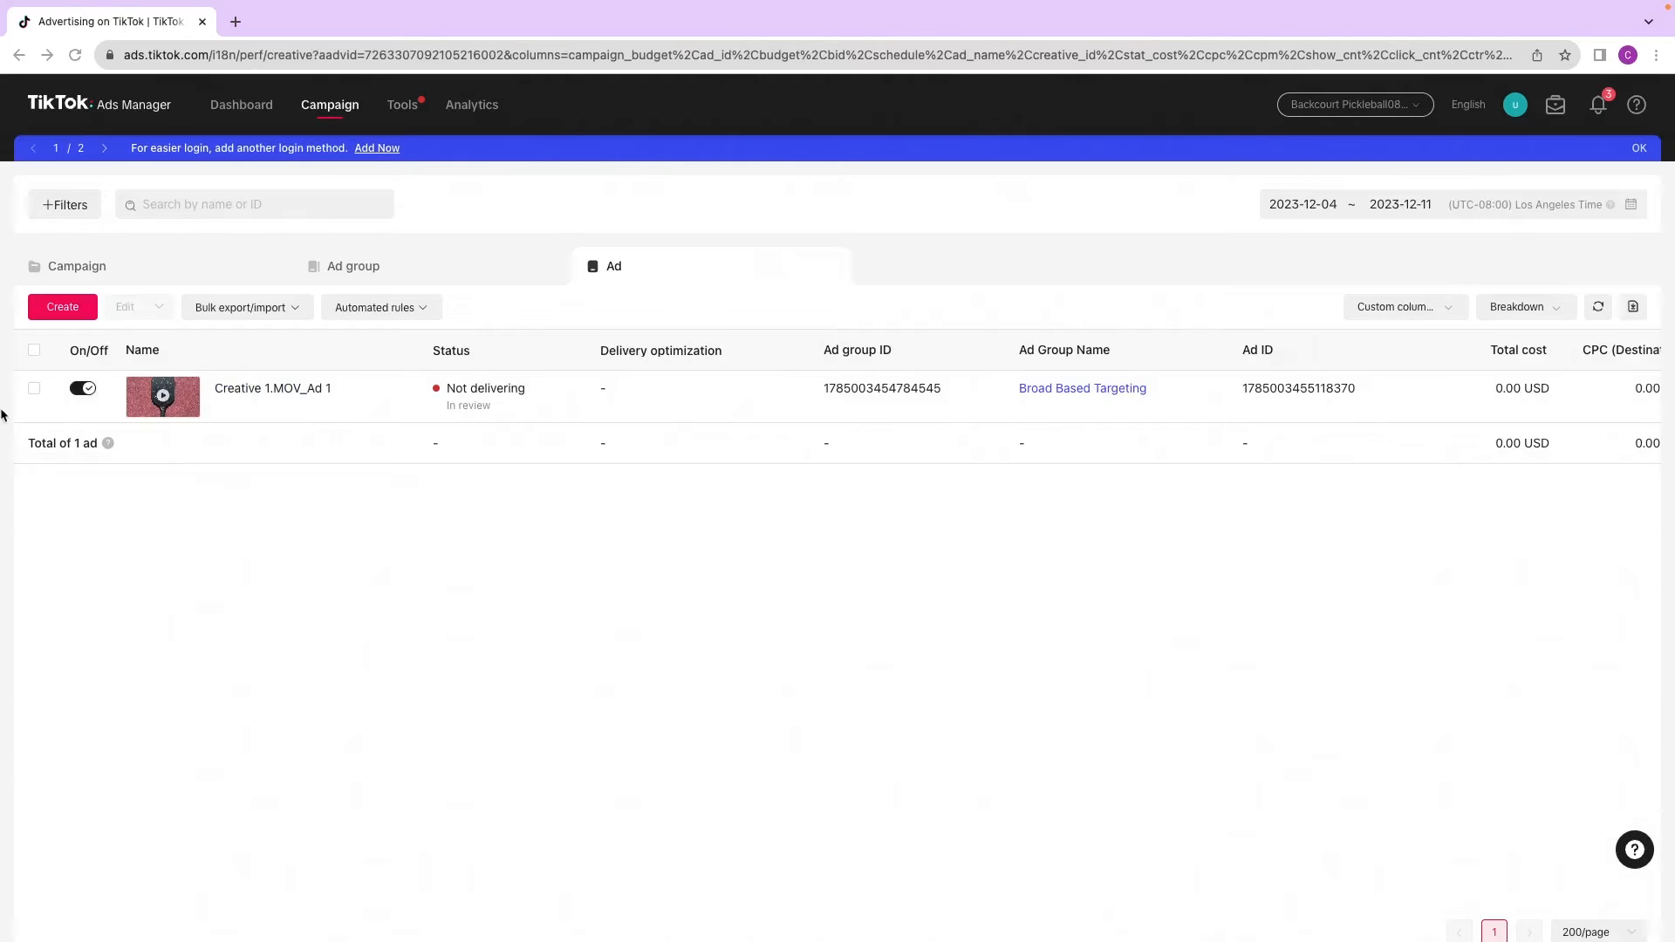
Step: Review the campaign, ad group and ad lists in Ads Manager
left_click(166, 273)
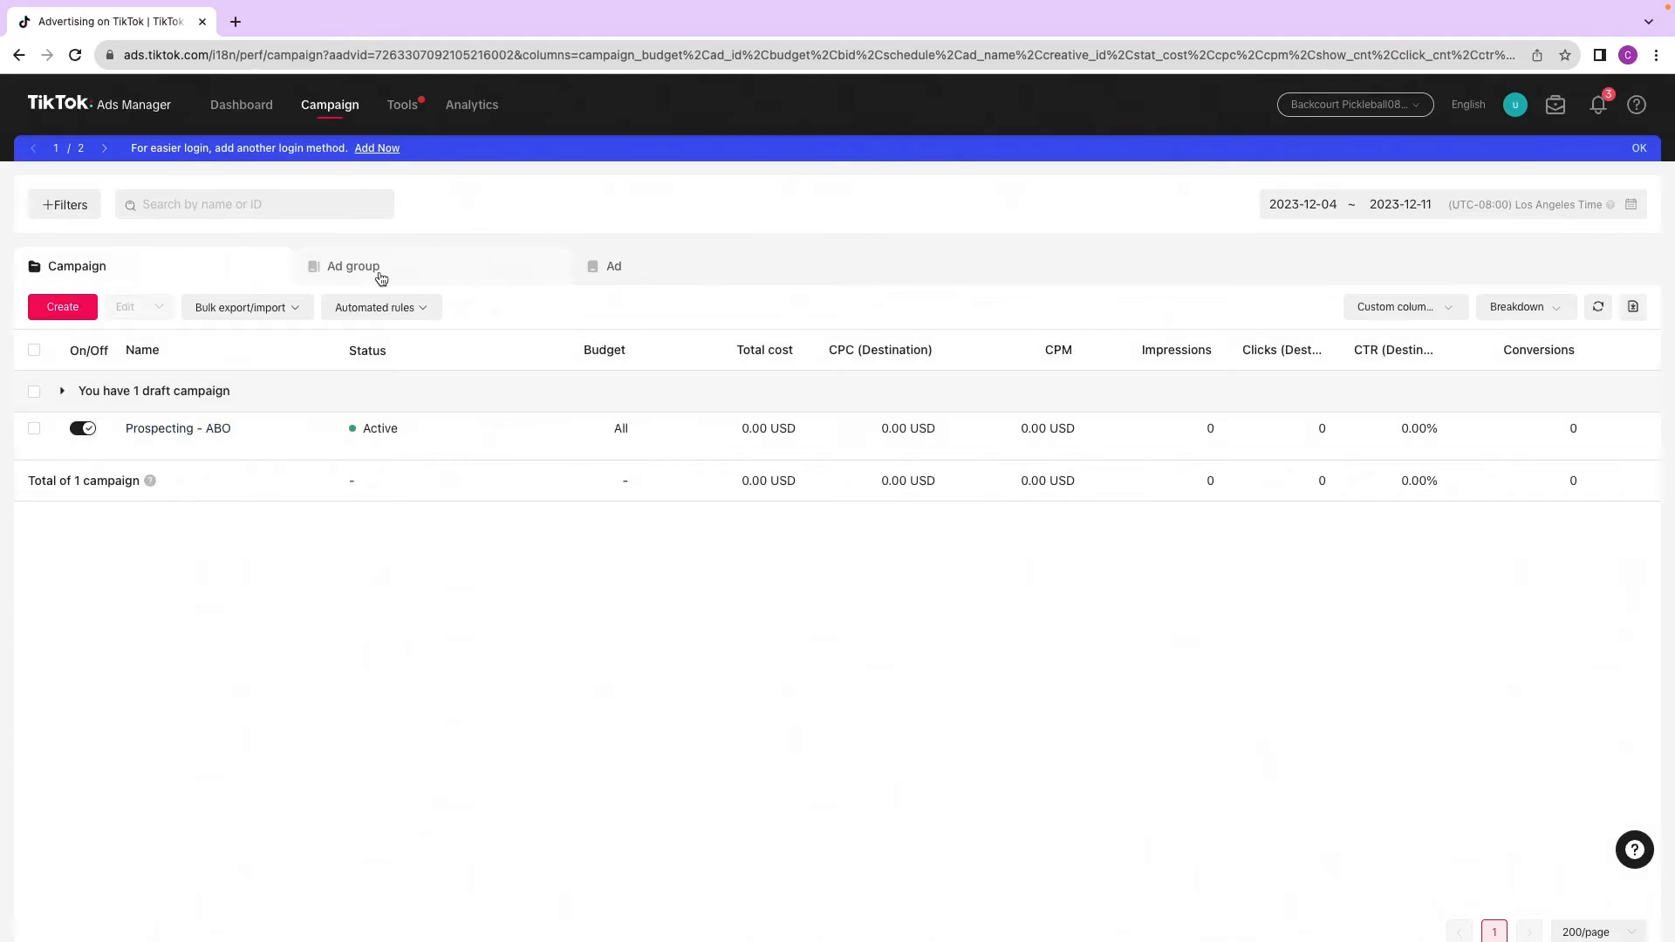
left_click(381, 277)
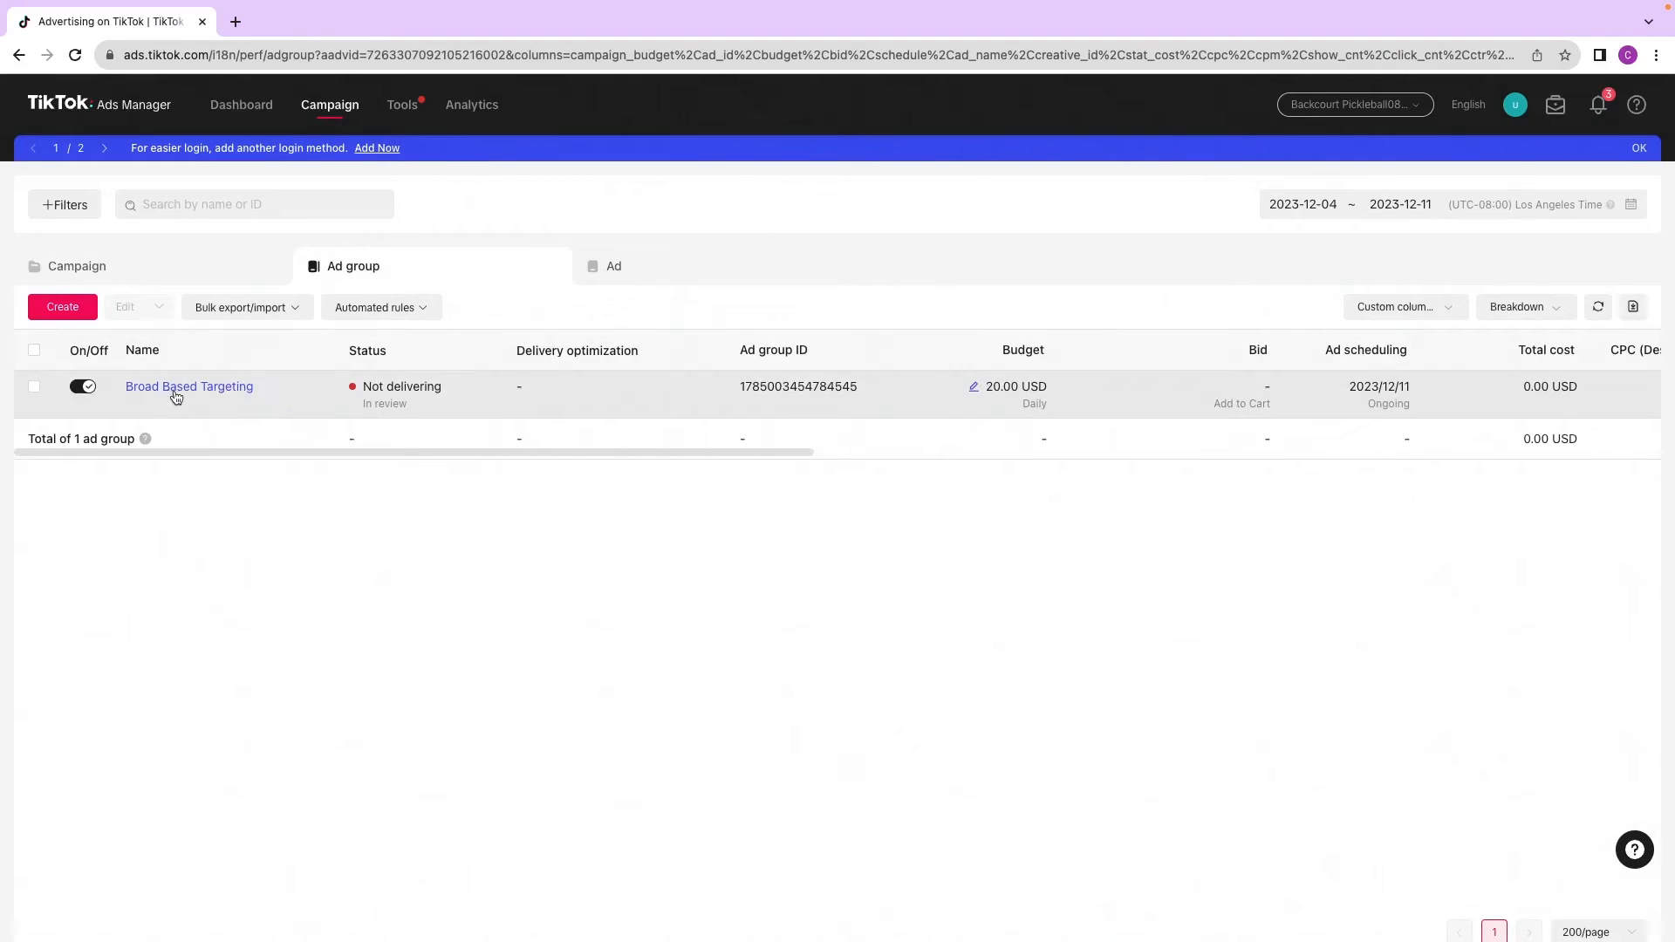
left_click(621, 266)
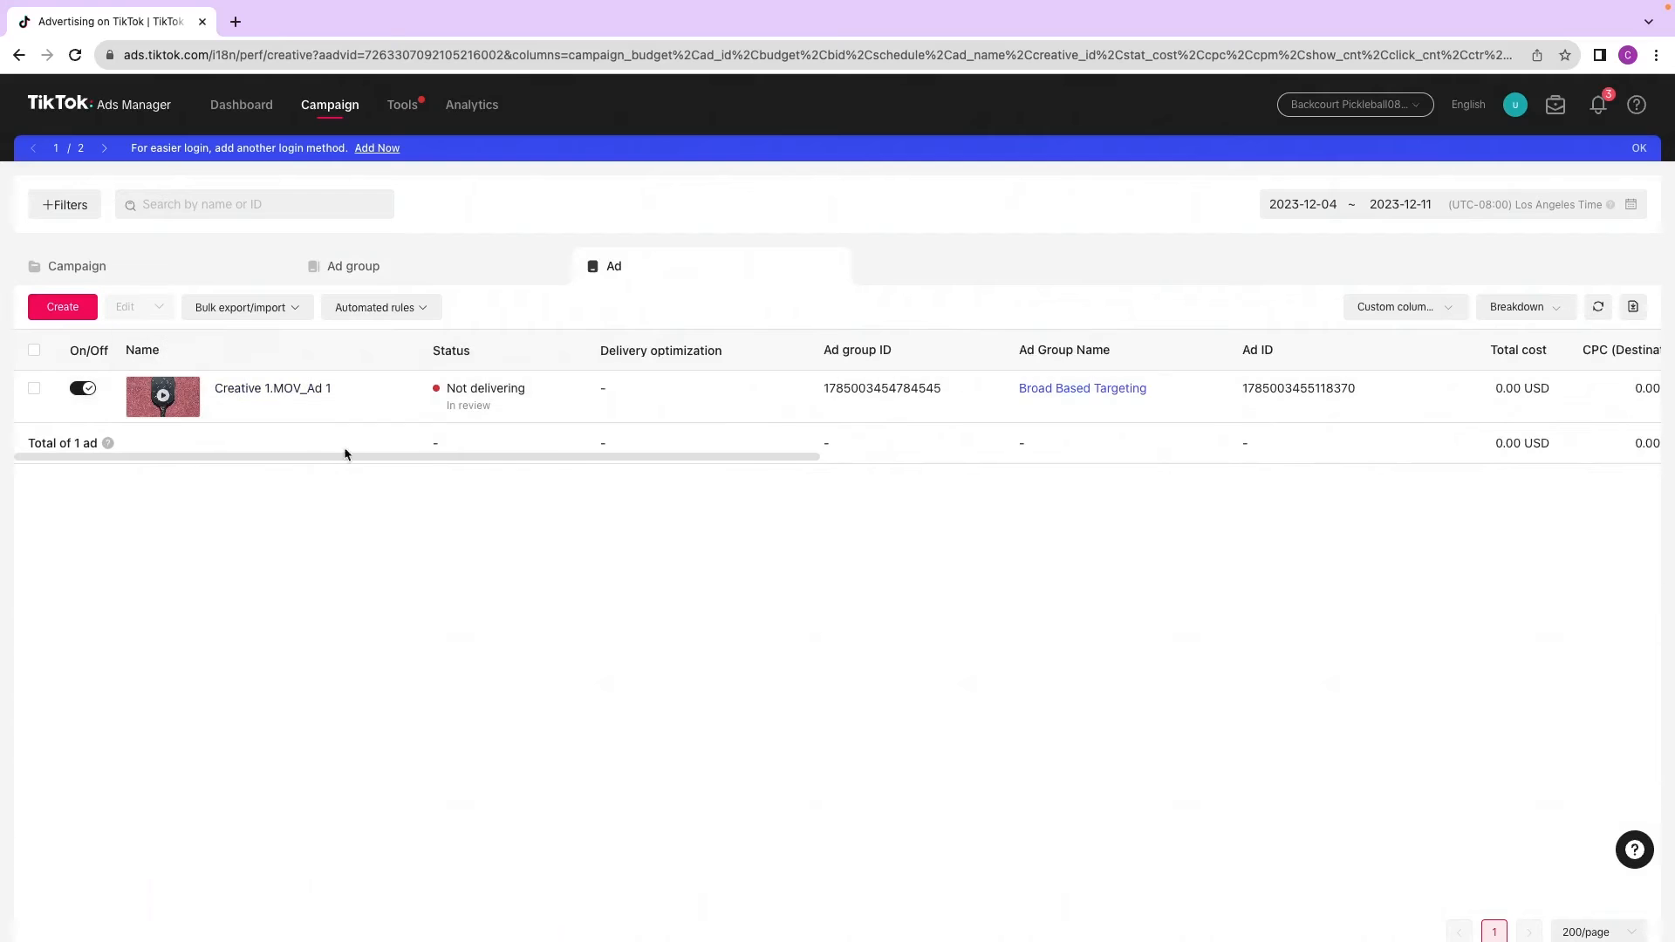
Step: Examine the ad structure plan on the Canva whiteboard and the split testing package page in the client portal
key("ctrl+Left")
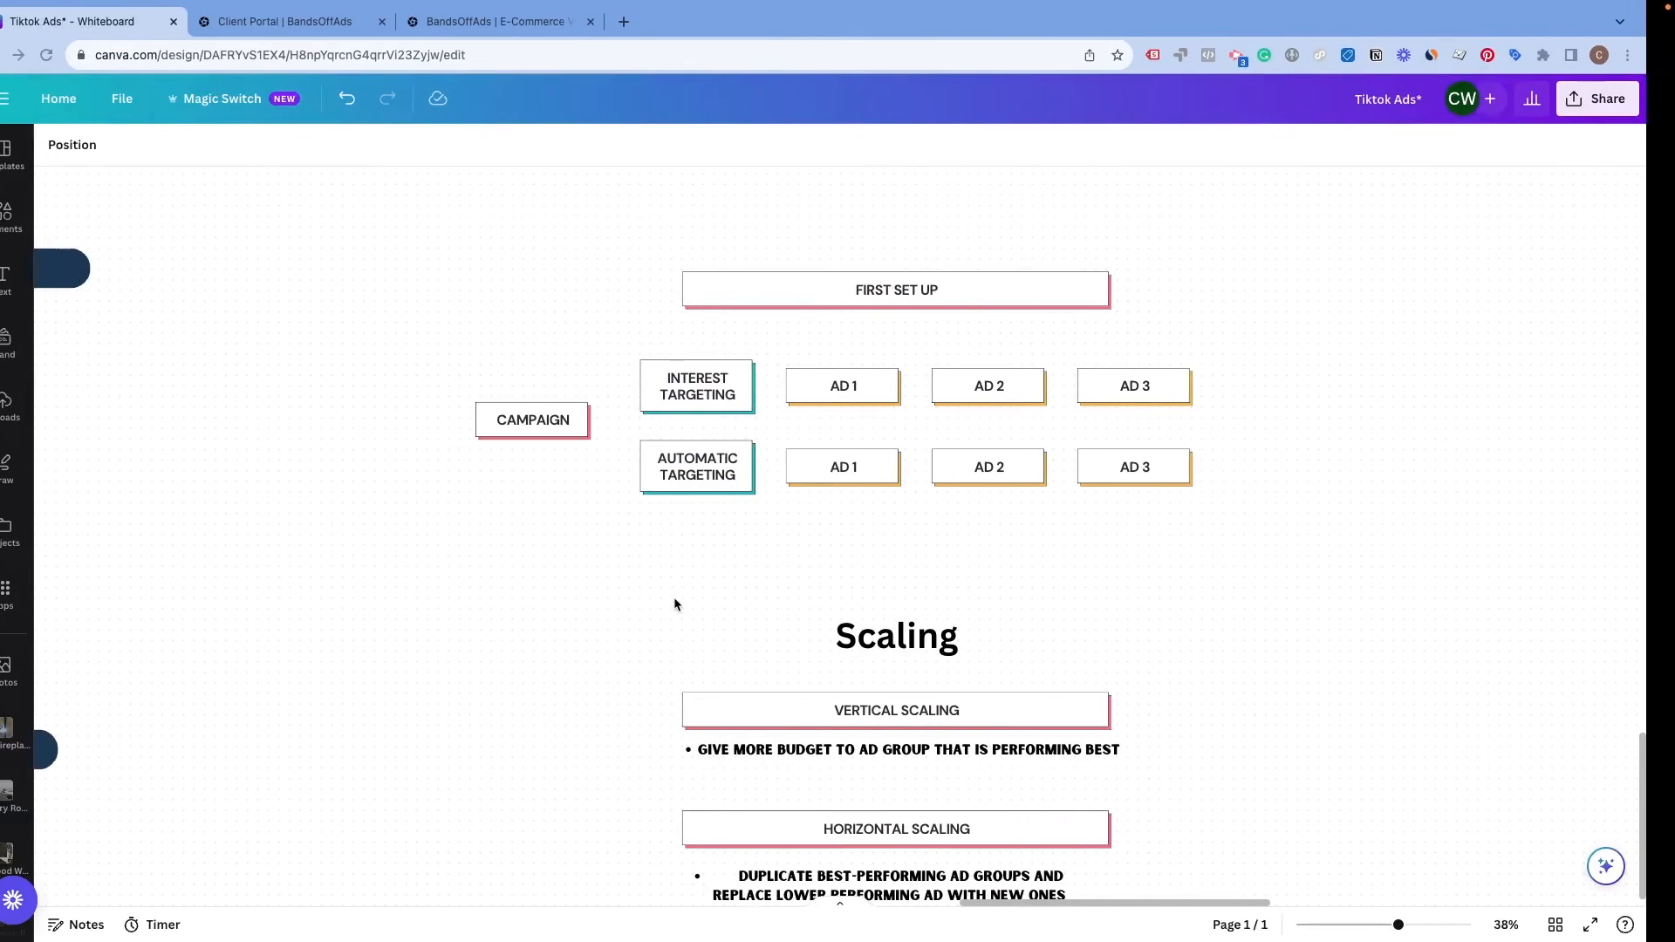
key("ctrl+Right")
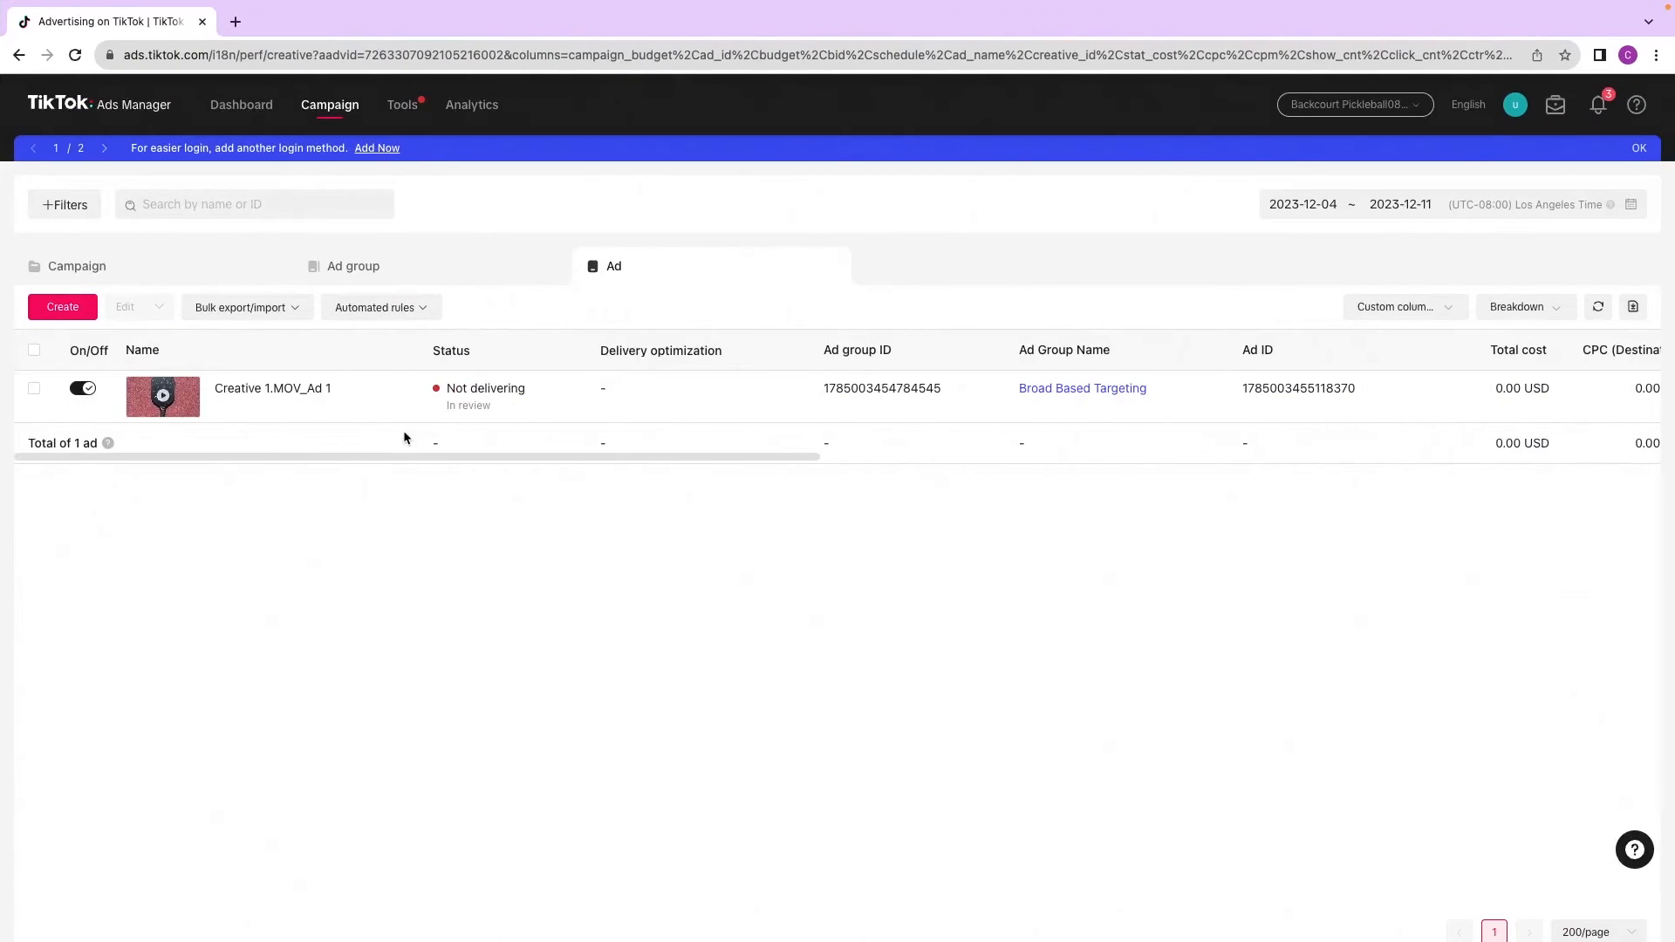
key("ctrl+Left")
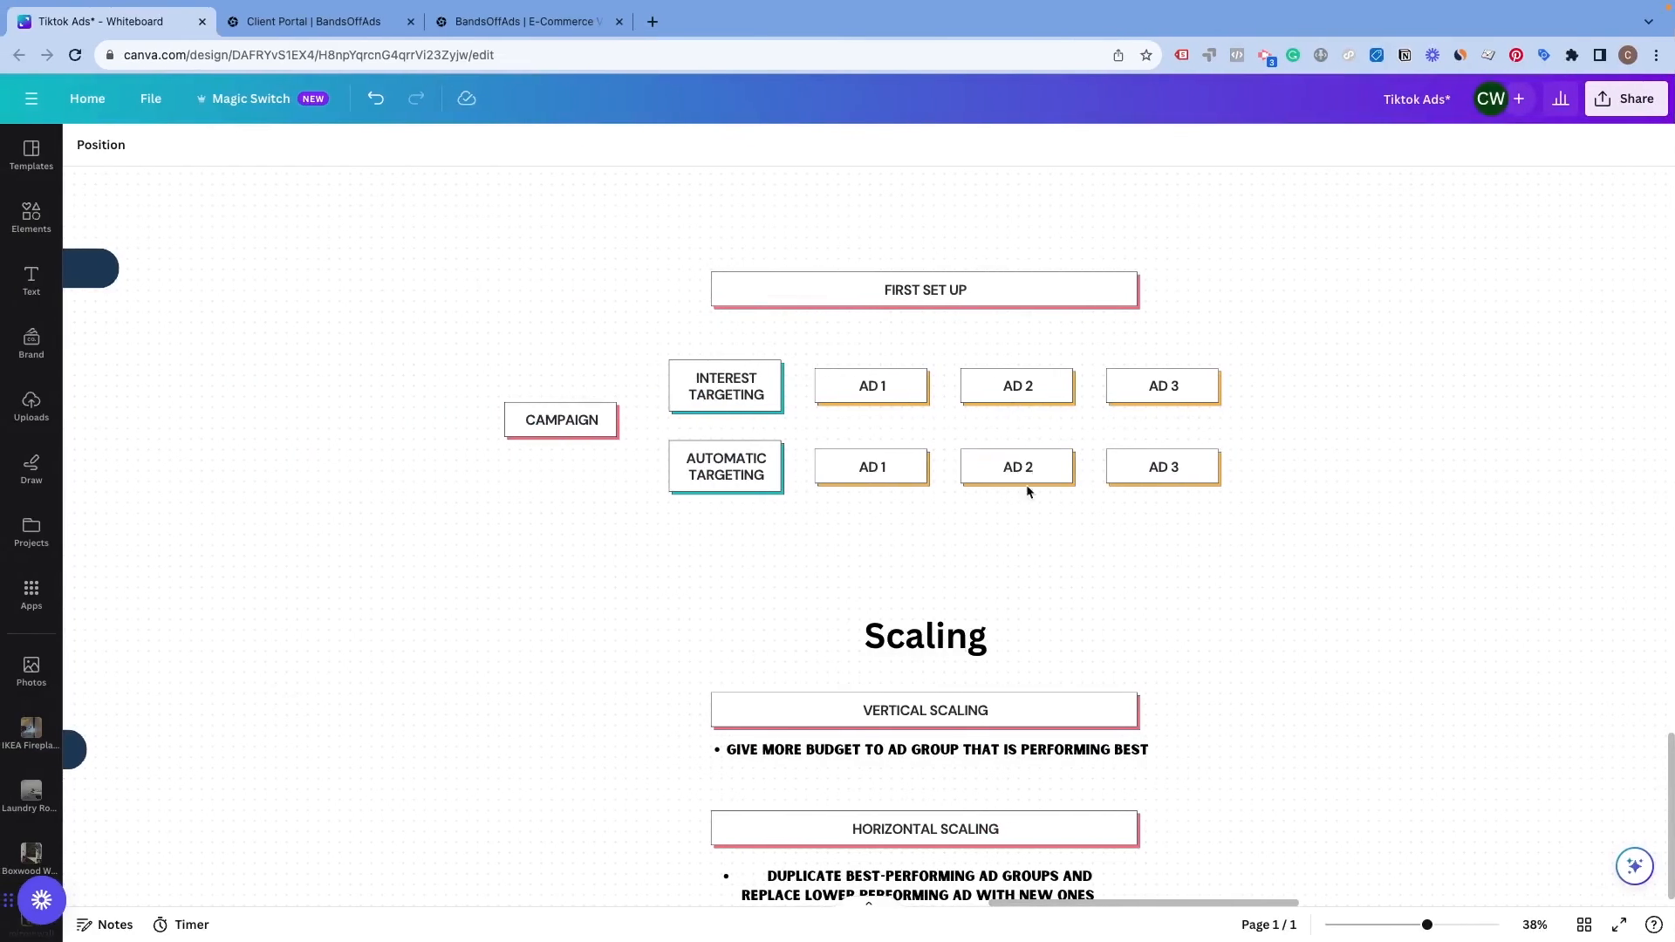
left_click_drag(640, 489, 1206, 491)
left_click(973, 532)
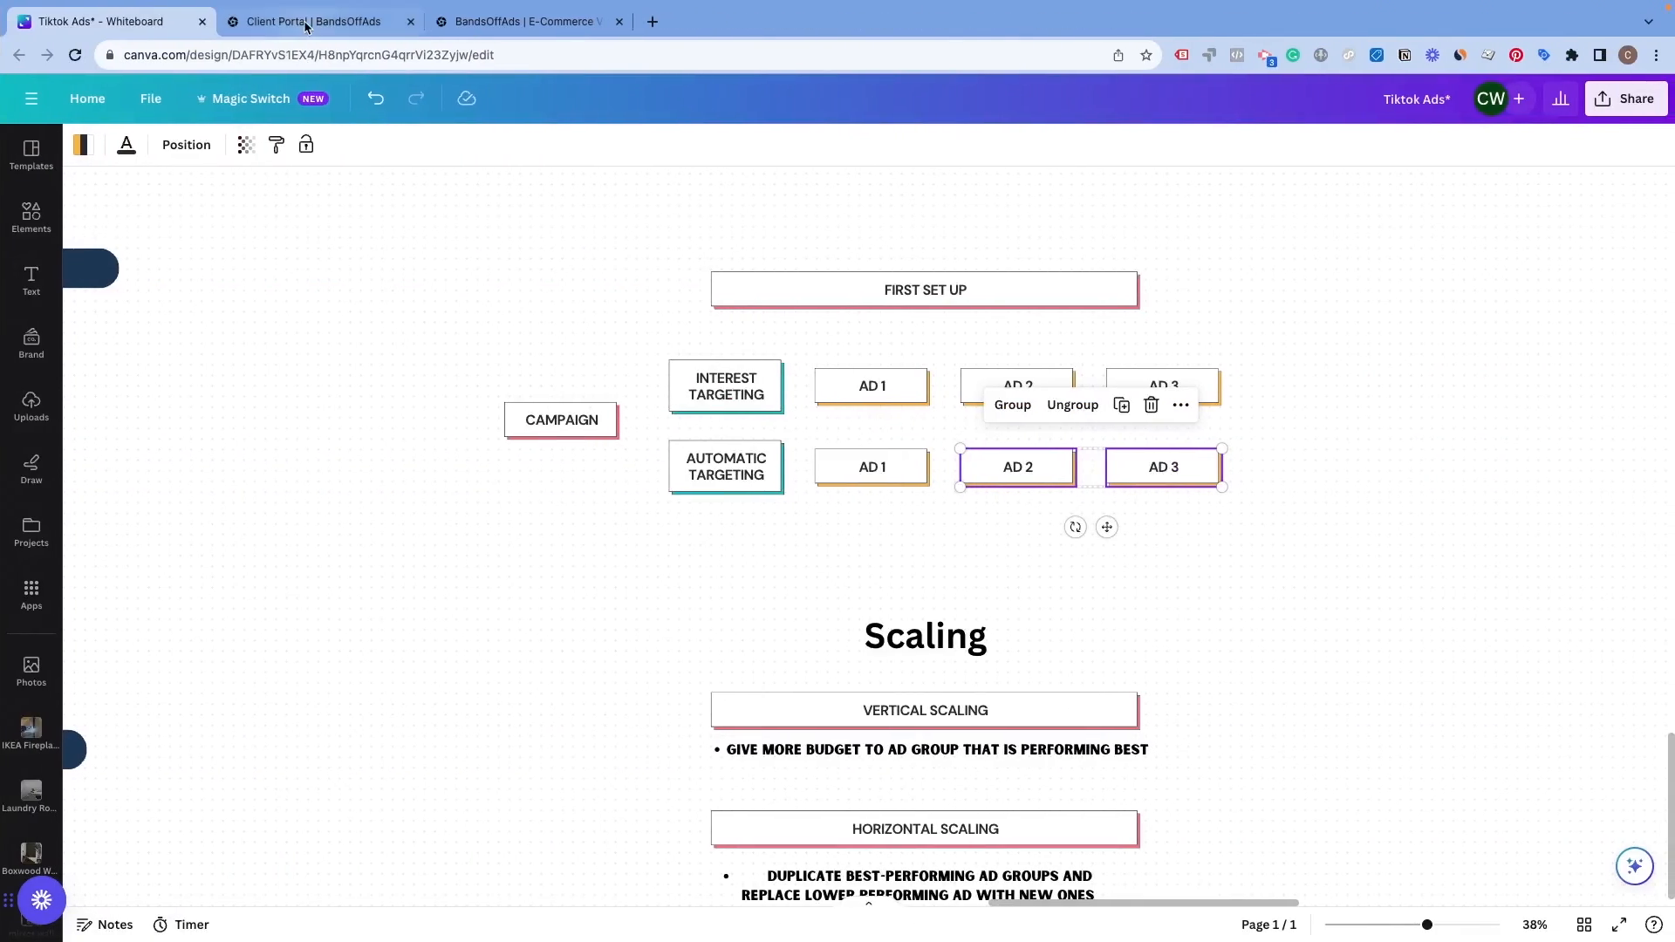
left_click(323, 22)
scroll(325, 419, "down", 1)
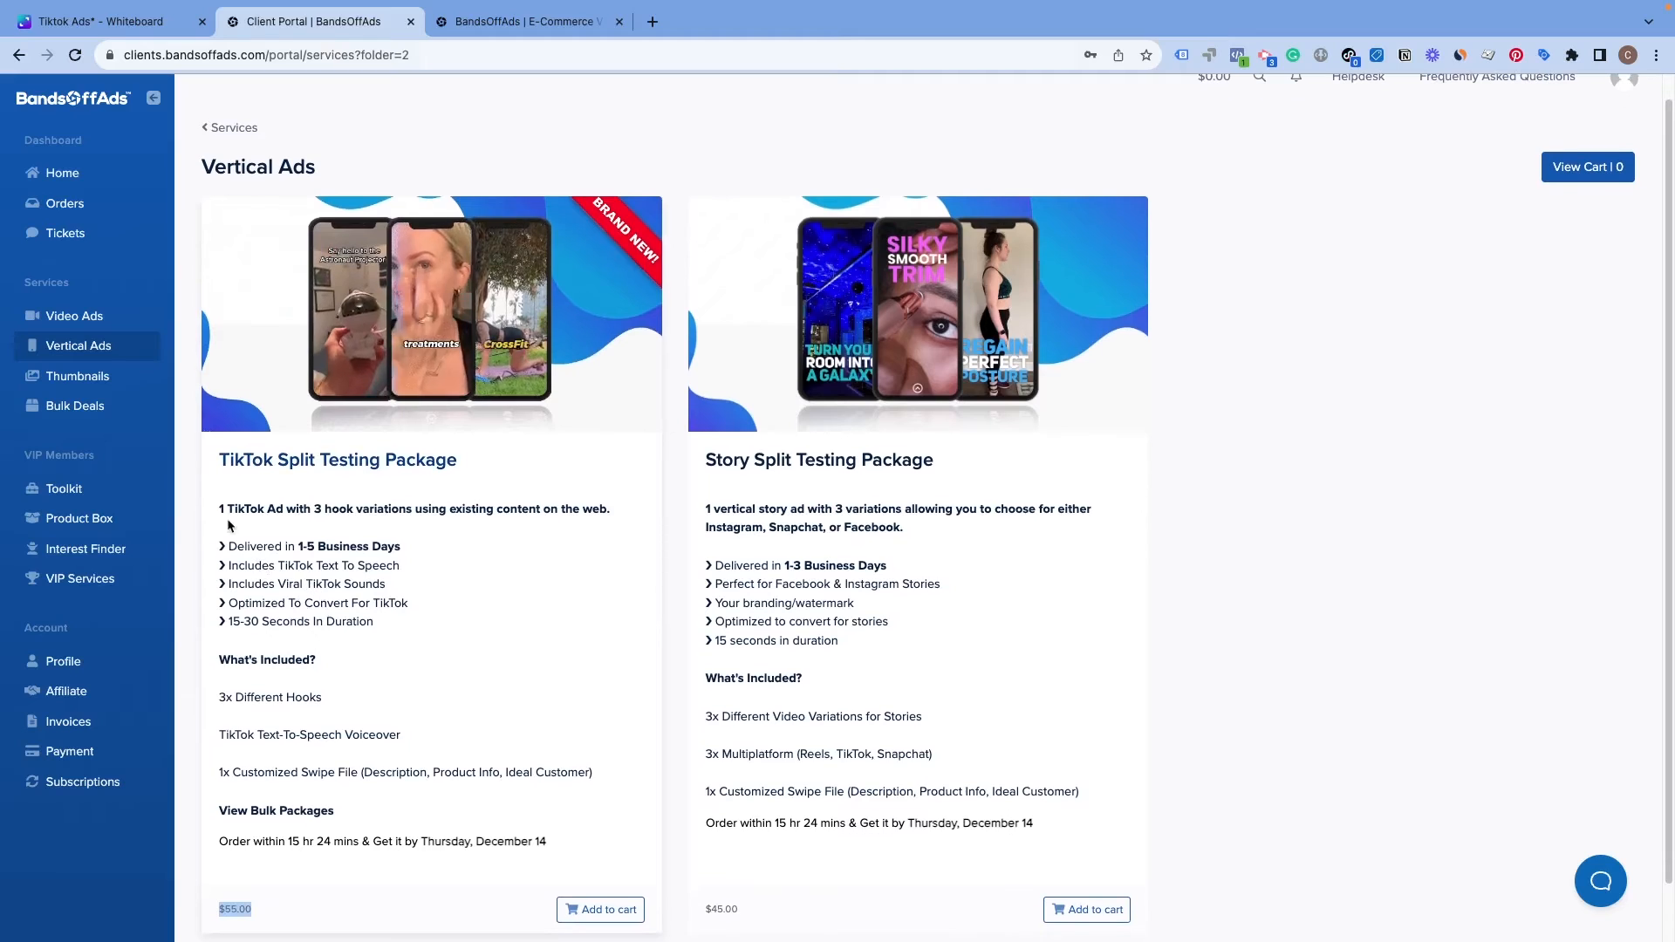
key("ctrl+Right")
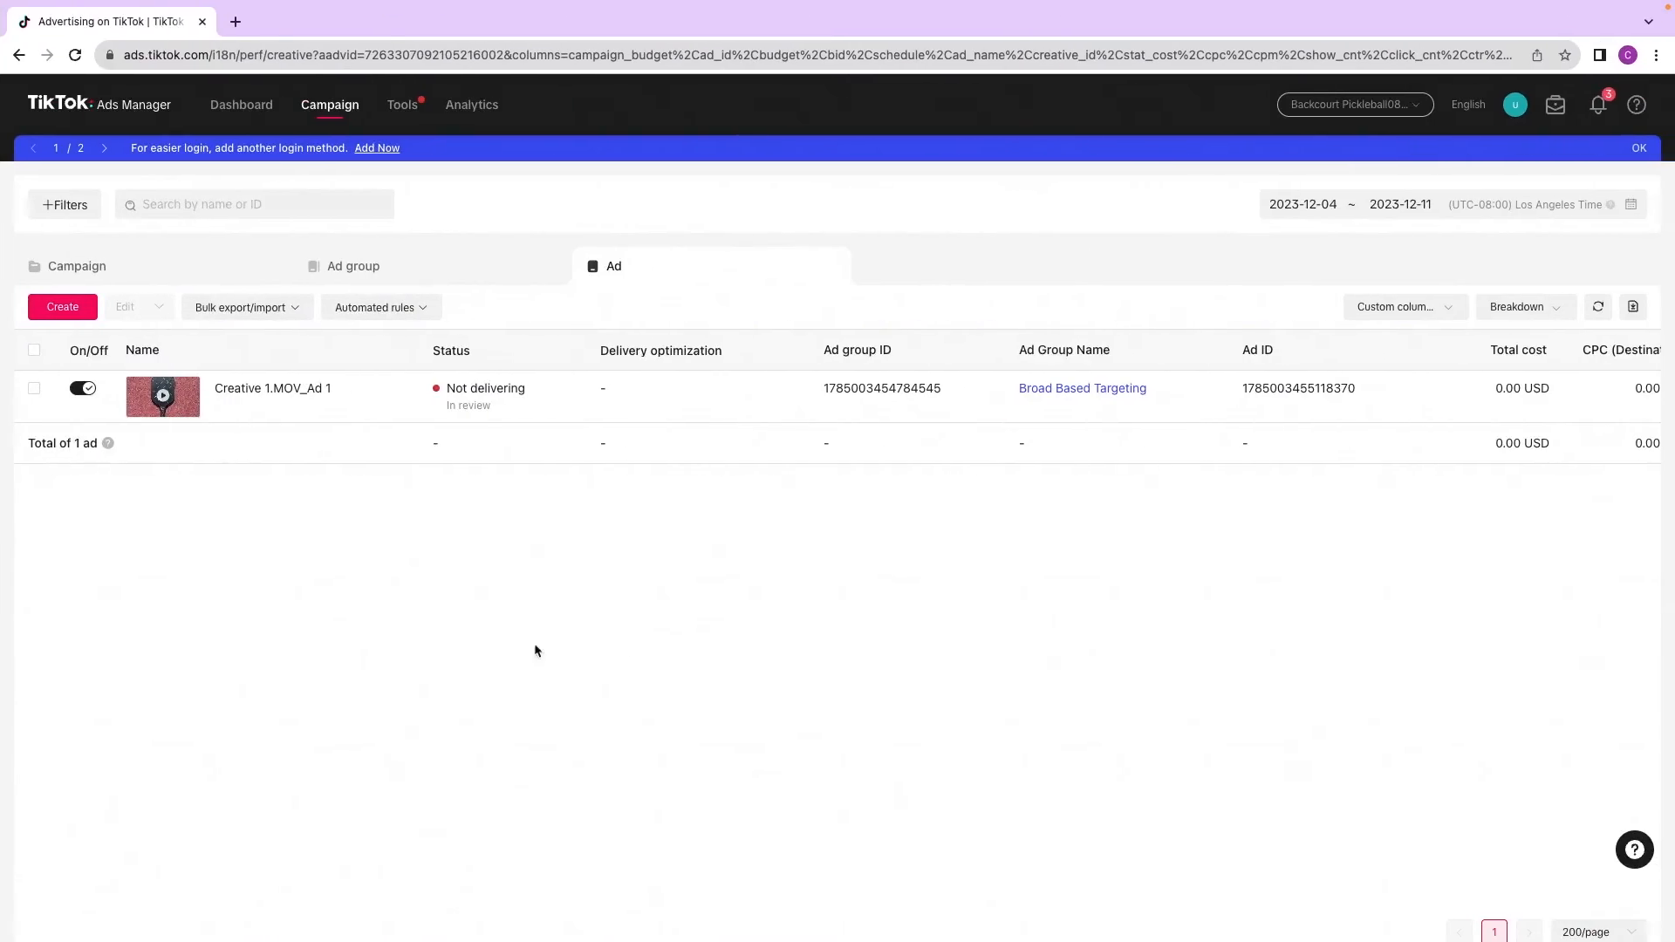
Step: Copy Ad 1 into the same Broad Based Targeting ad group, making 2 copies
mouse_move(176, 414)
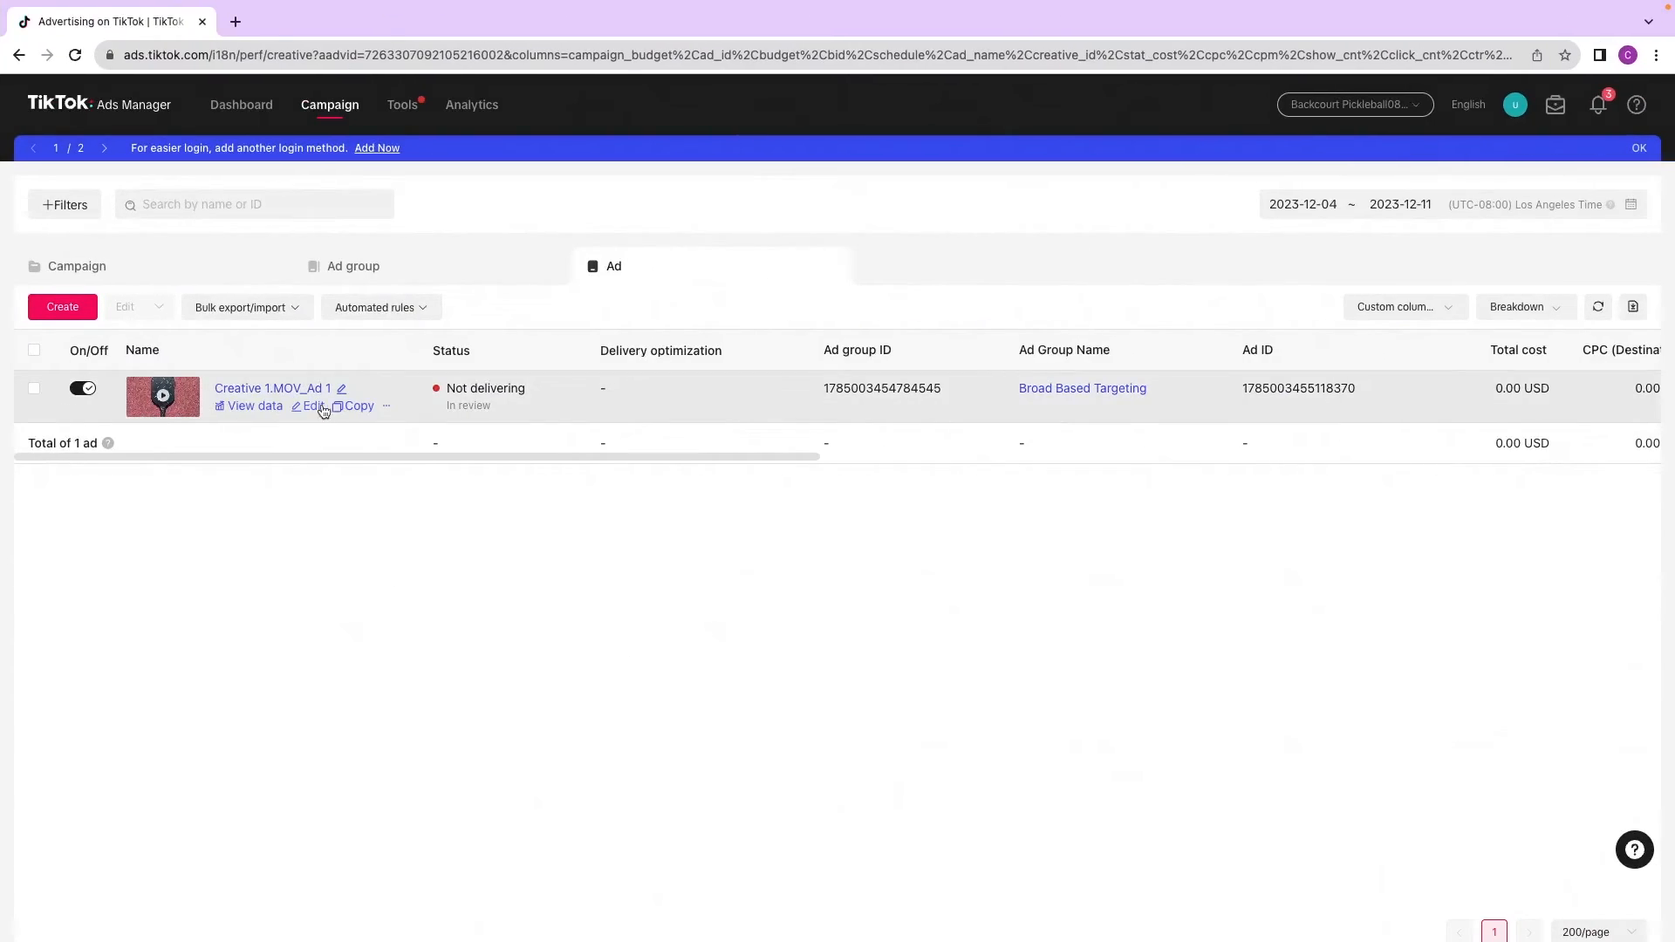
left_click(354, 407)
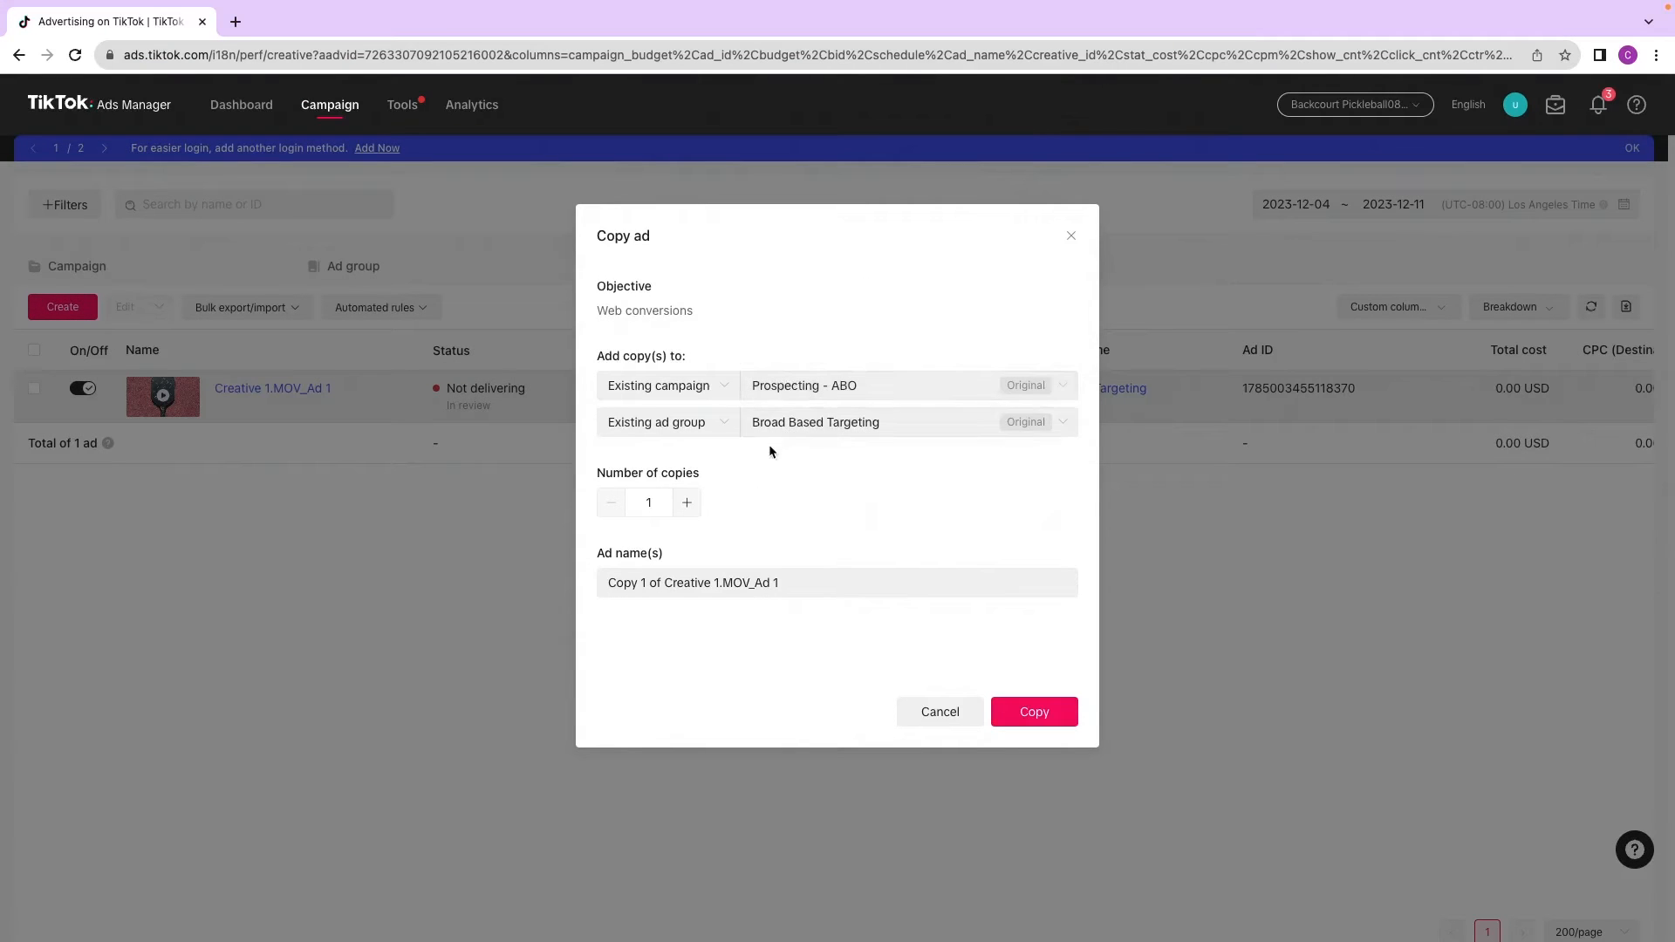
left_click(687, 504)
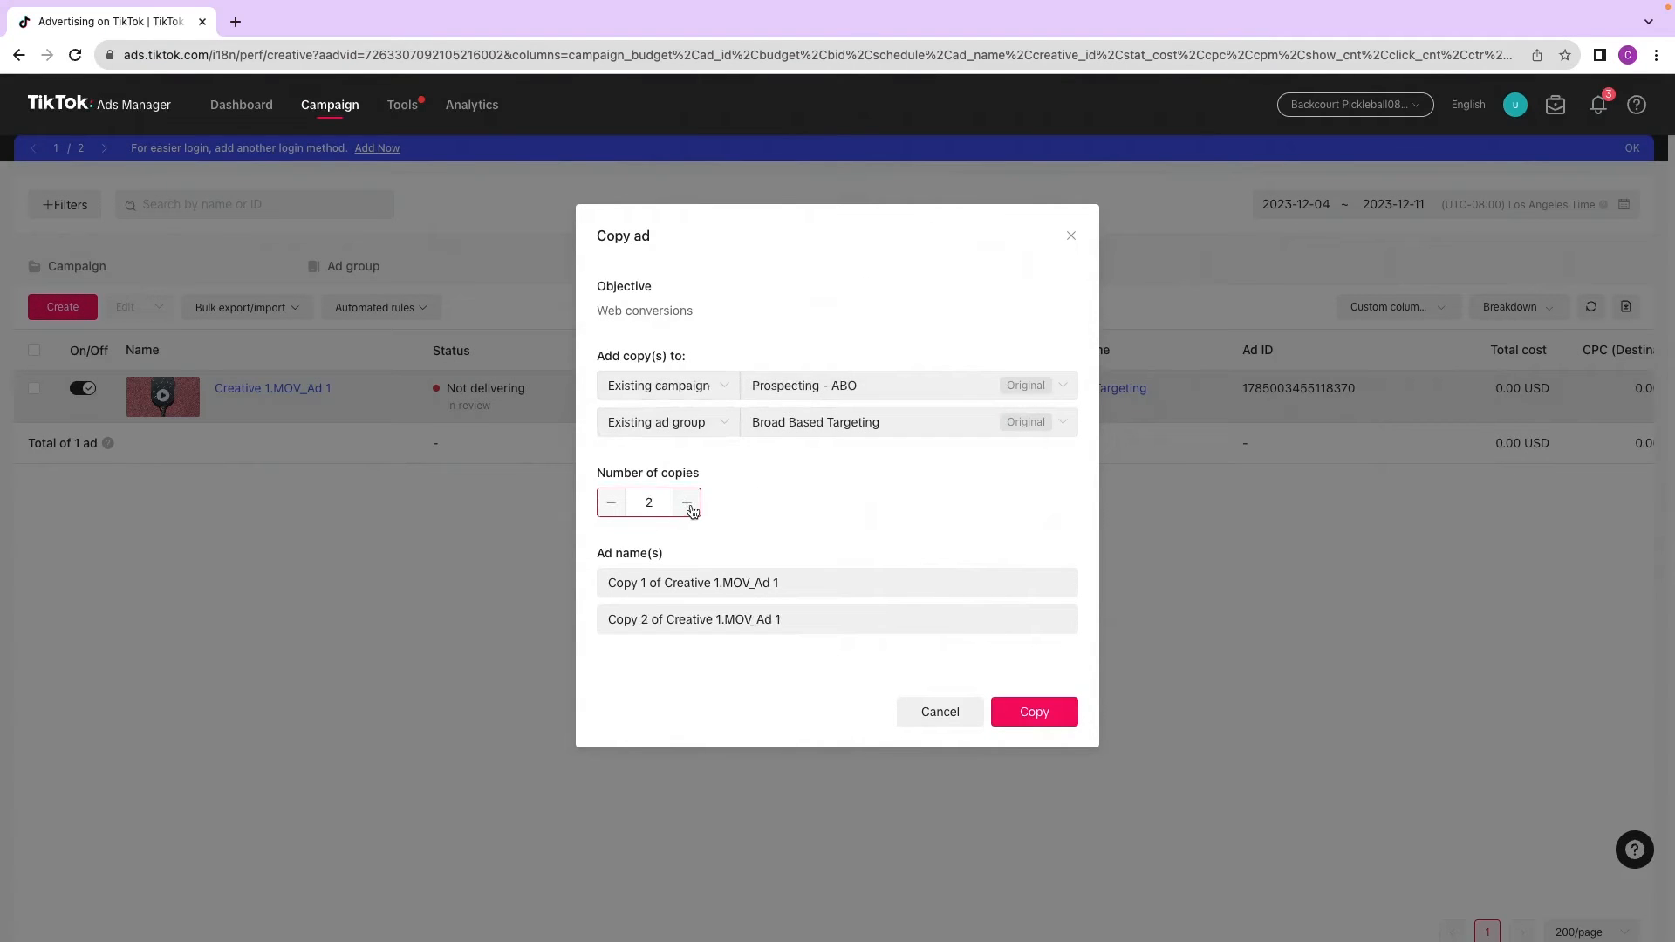
left_click(994, 713)
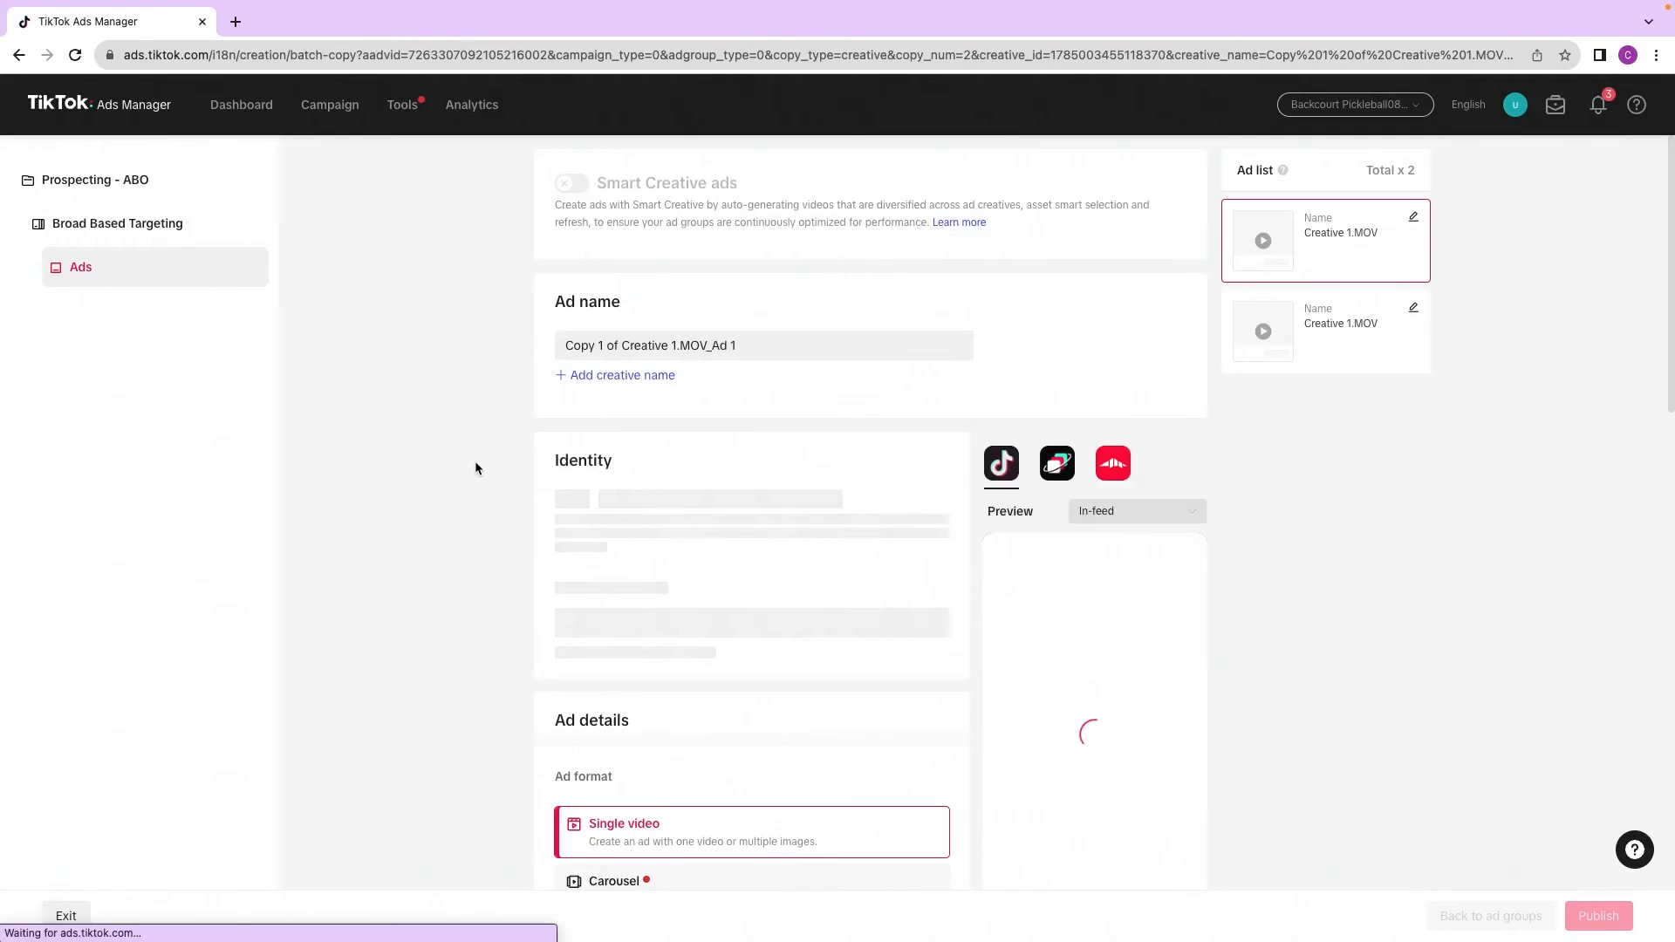
Step: Replace the first copied ad's video with Creative 2.MOV
scroll(475, 464, "down", 3)
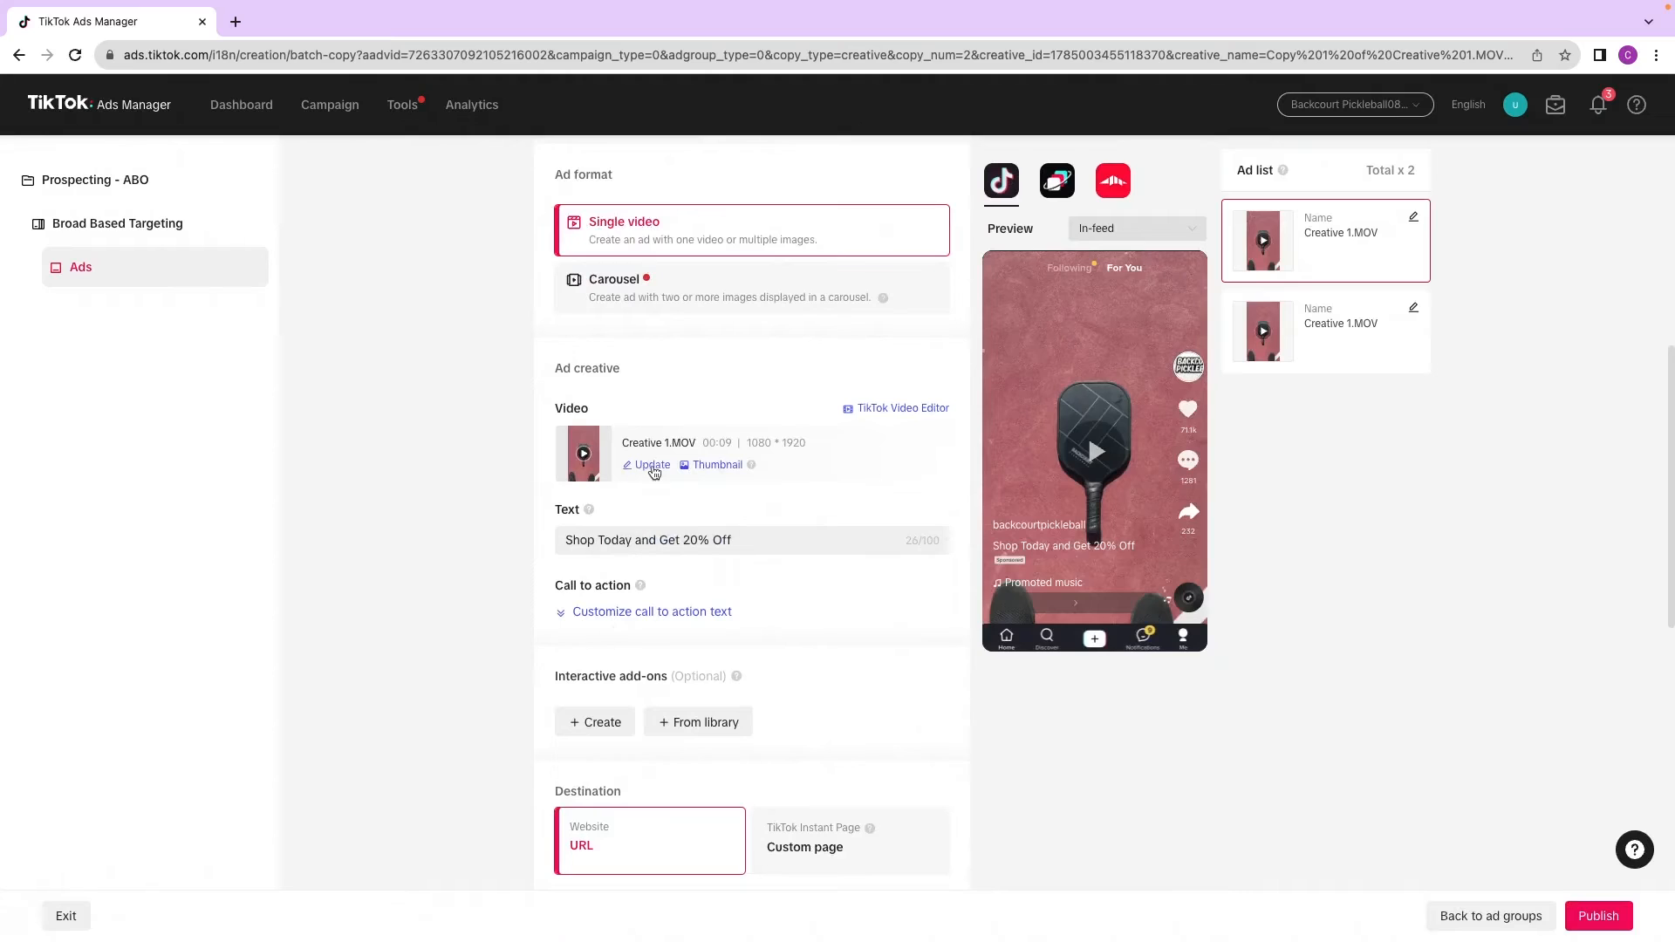
scroll(625, 628, "down", 2)
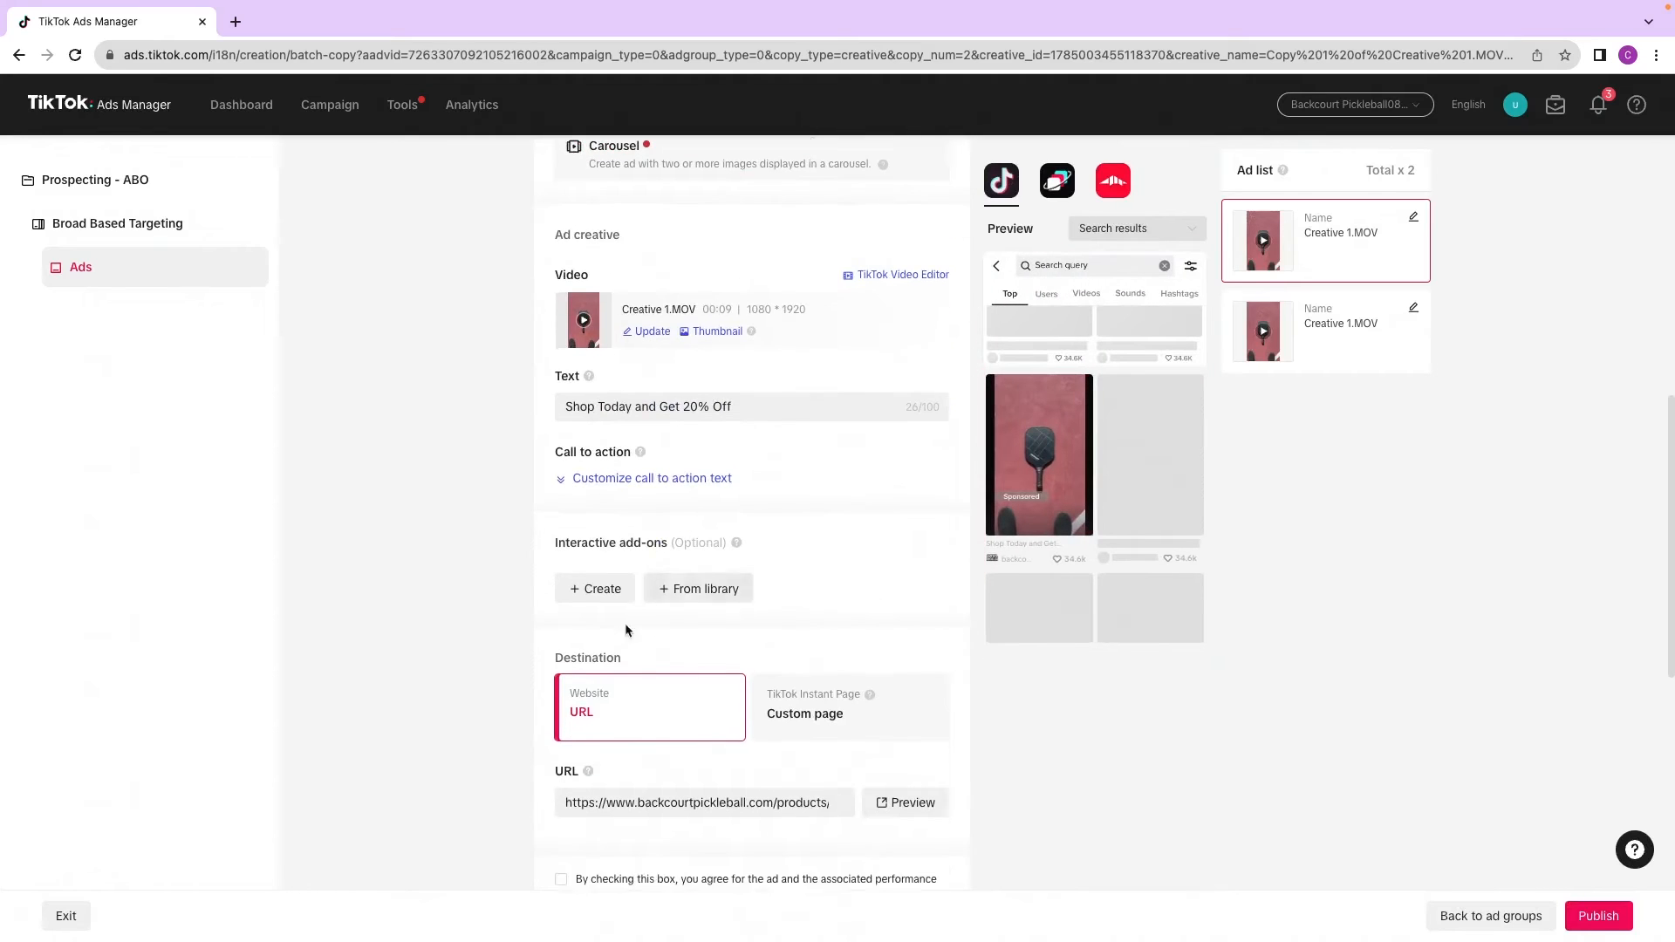
scroll(711, 489, "up", 1)
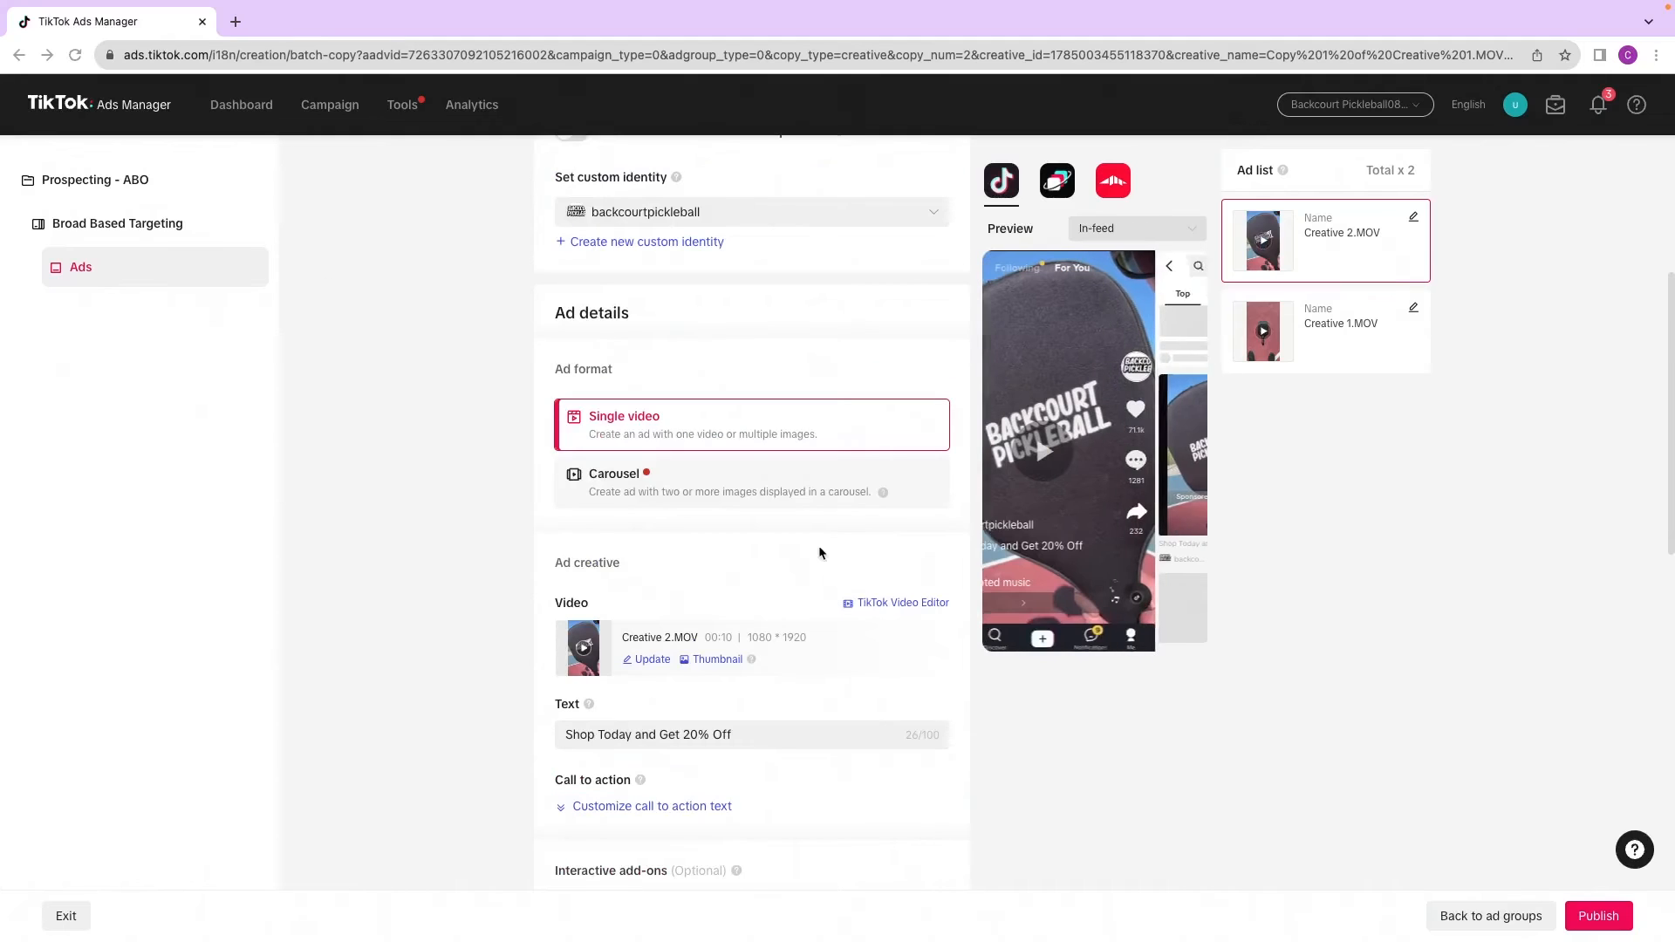
Step: Replace the second copied ad's video with Creative 3.MOV uploaded from the computer
left_click(1346, 323)
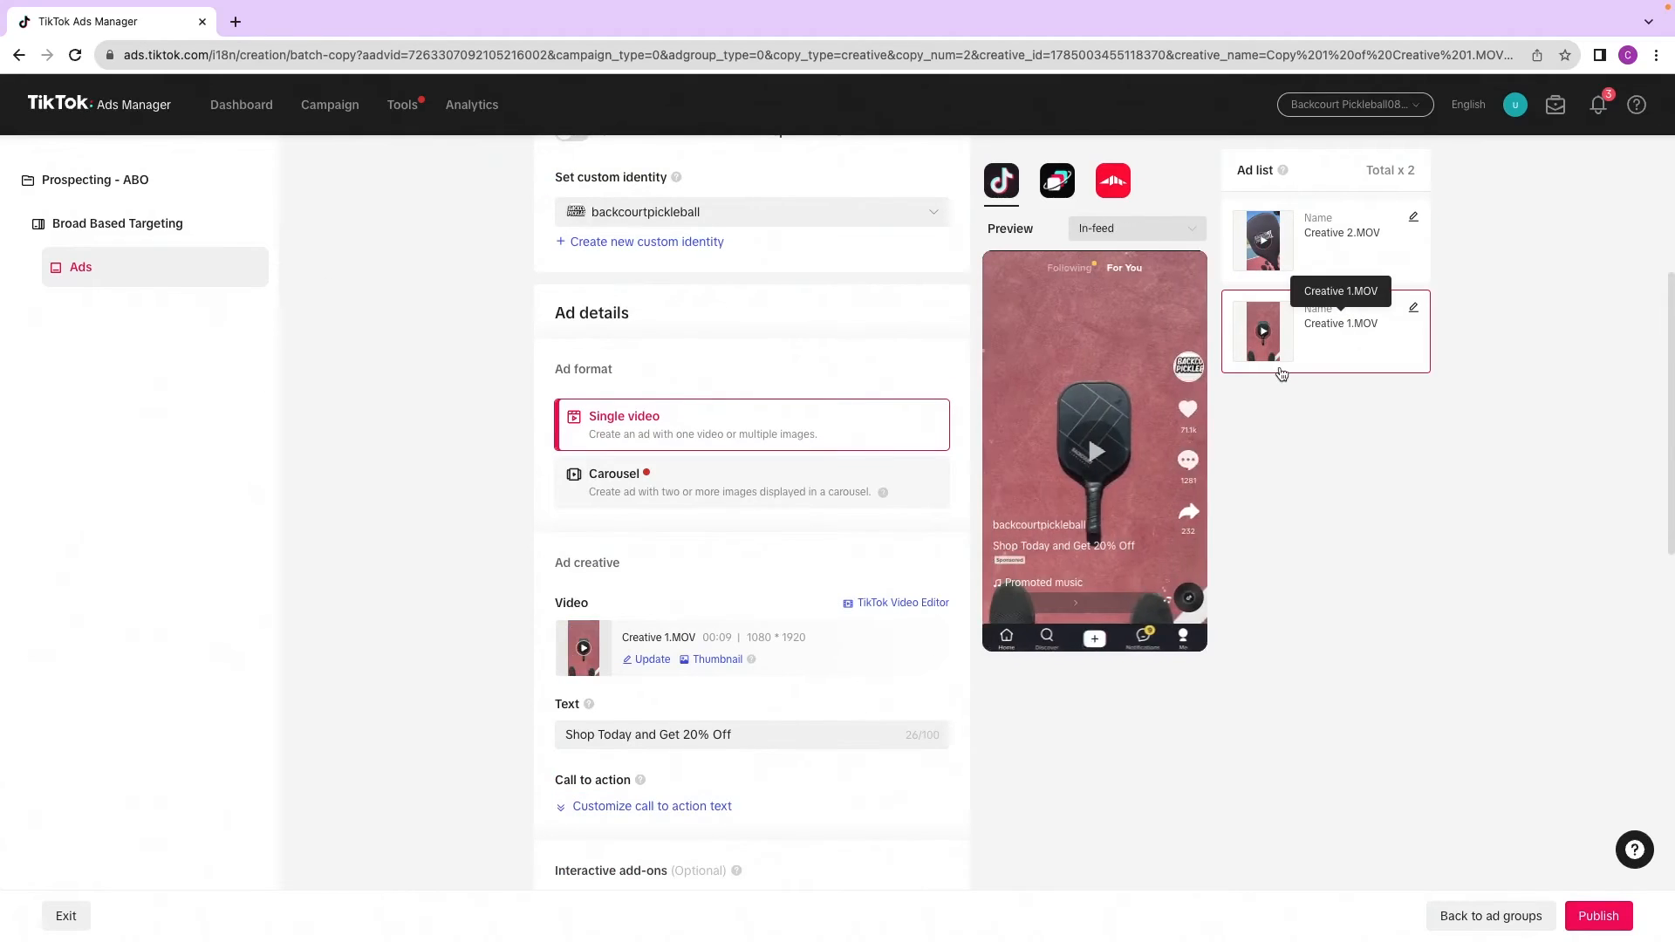
scroll(748, 655, "down", 1)
left_click(653, 642)
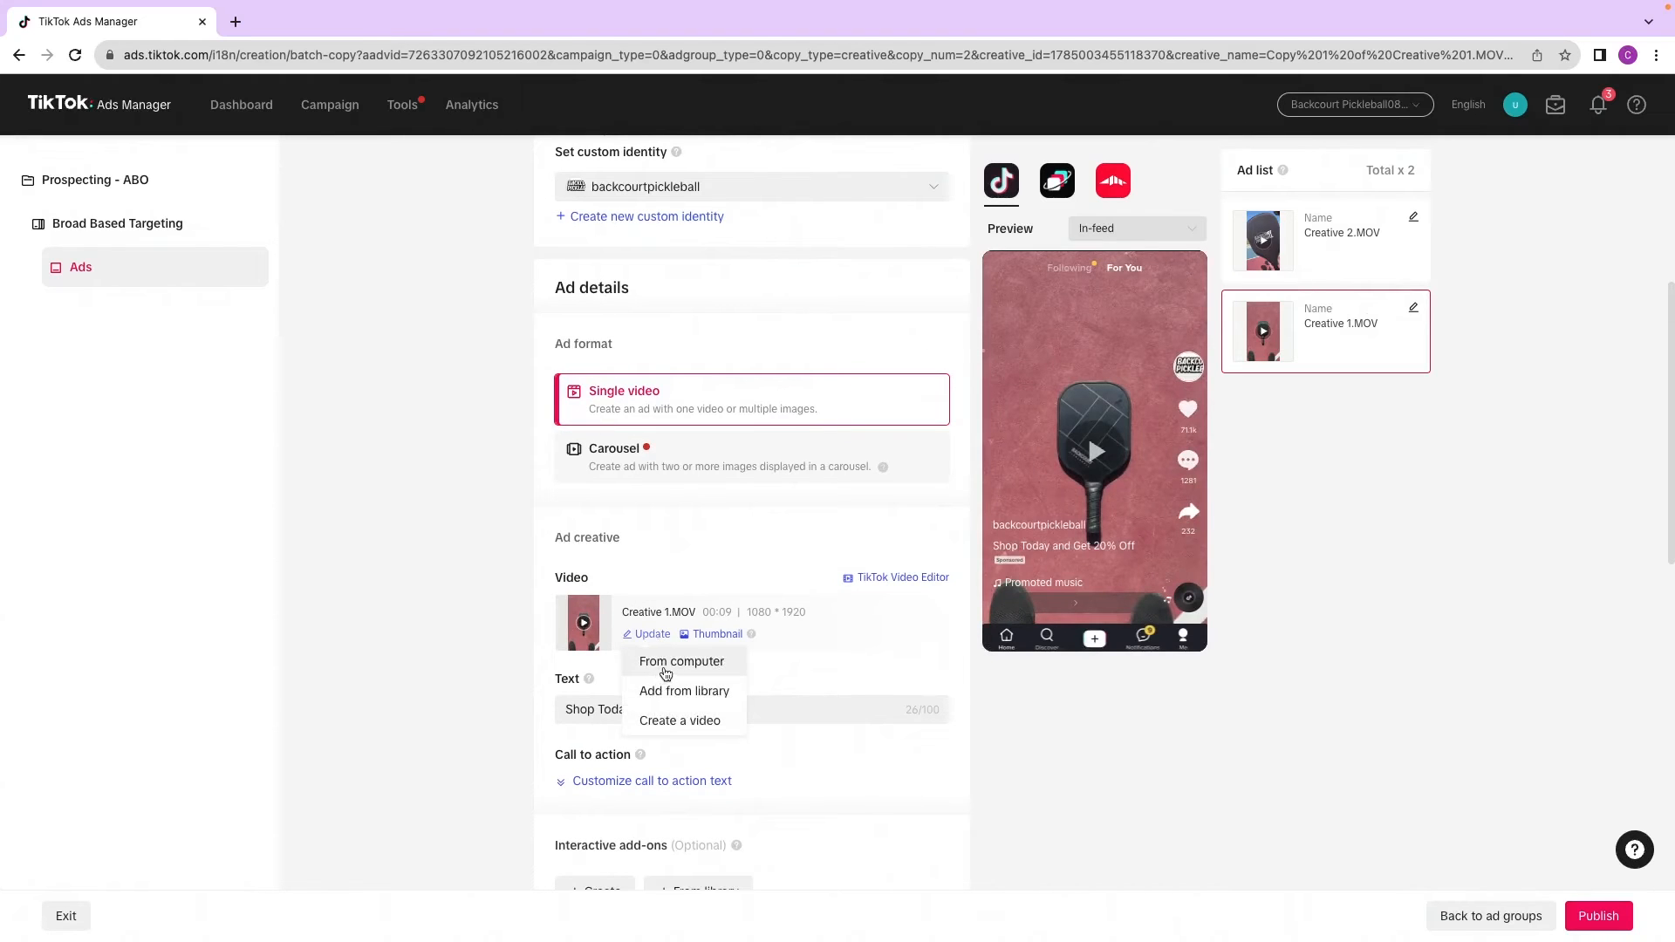
left_click(666, 662)
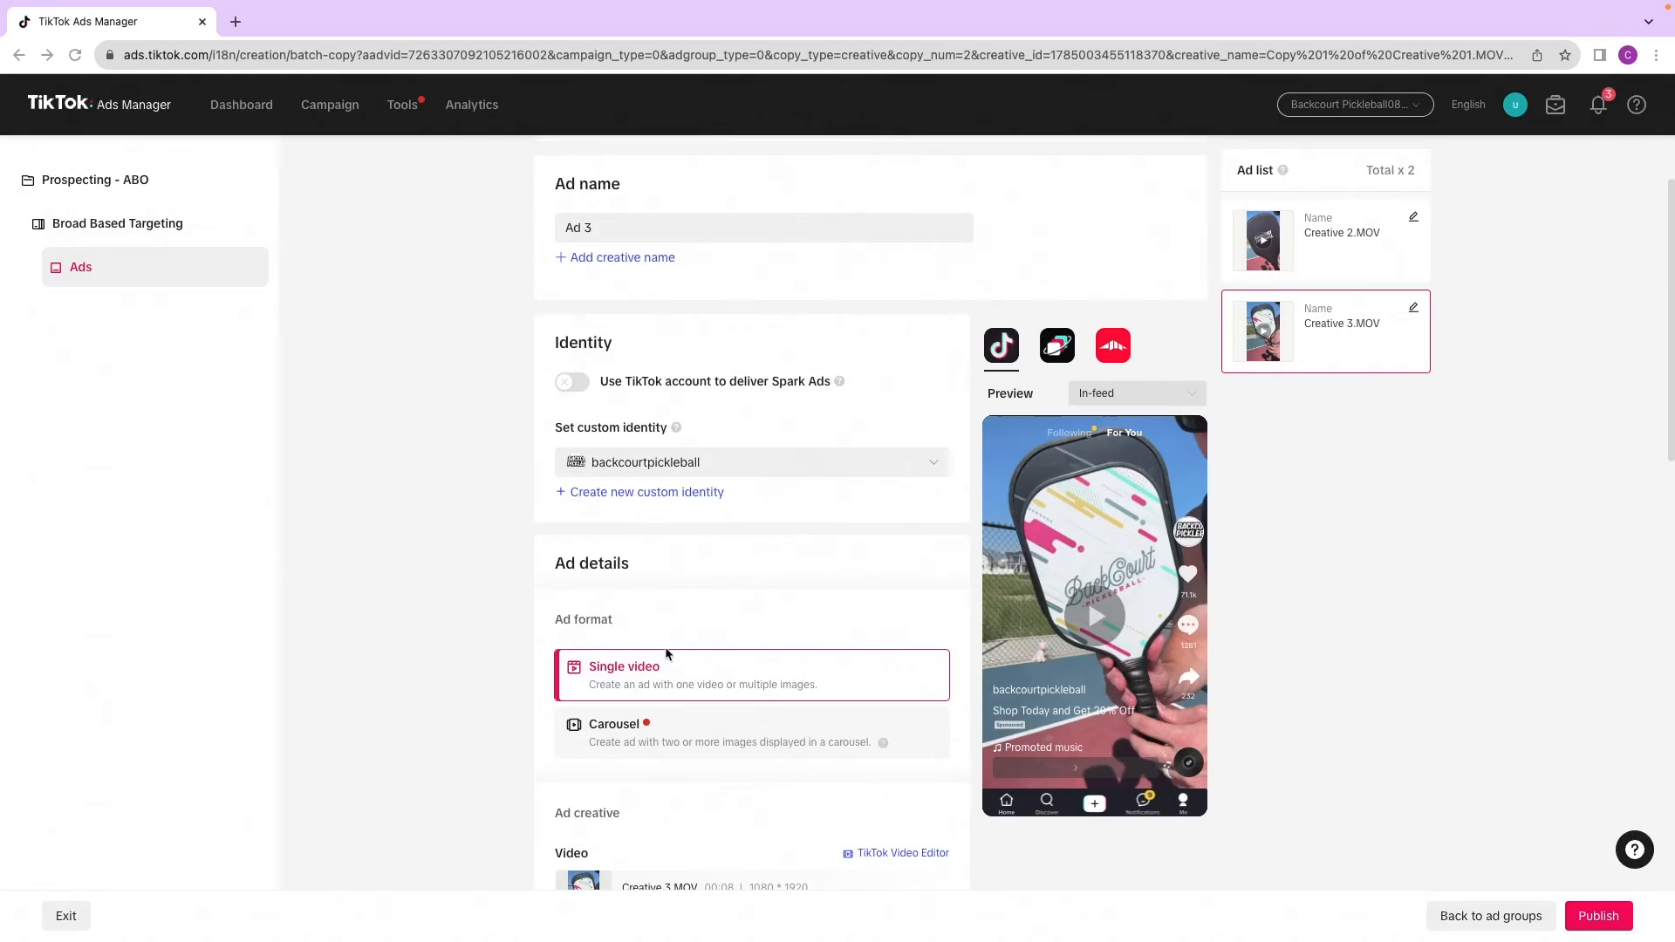
Step: Publish the two copied ads
scroll(647, 405, "up", 2)
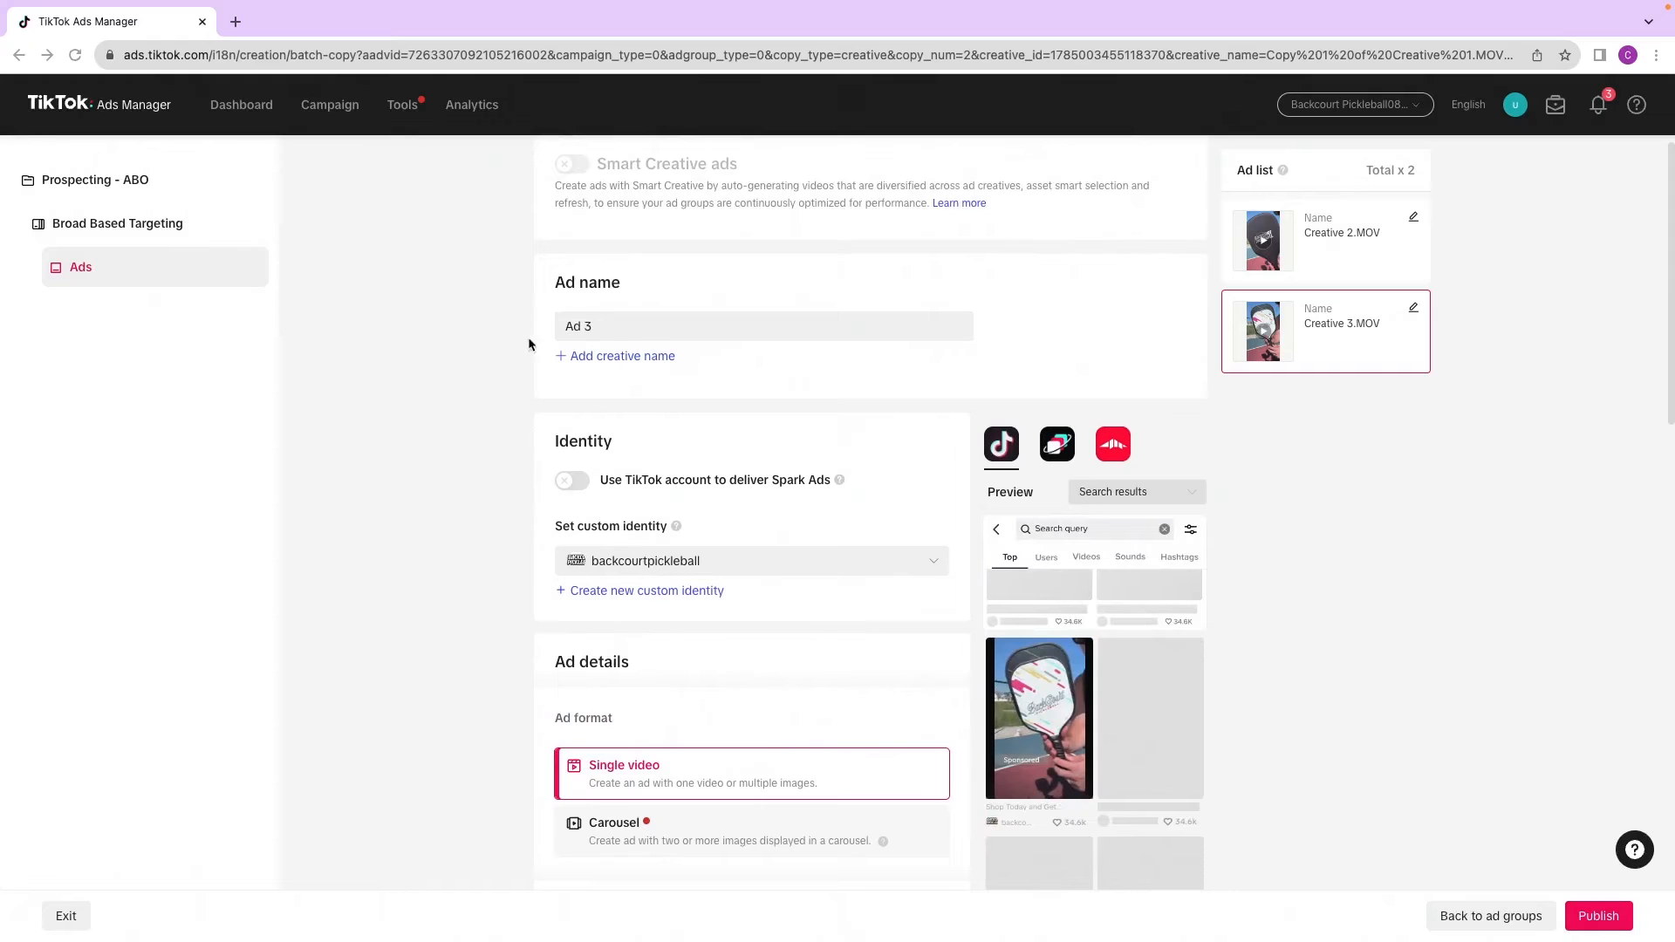
scroll(602, 347, "down", 15)
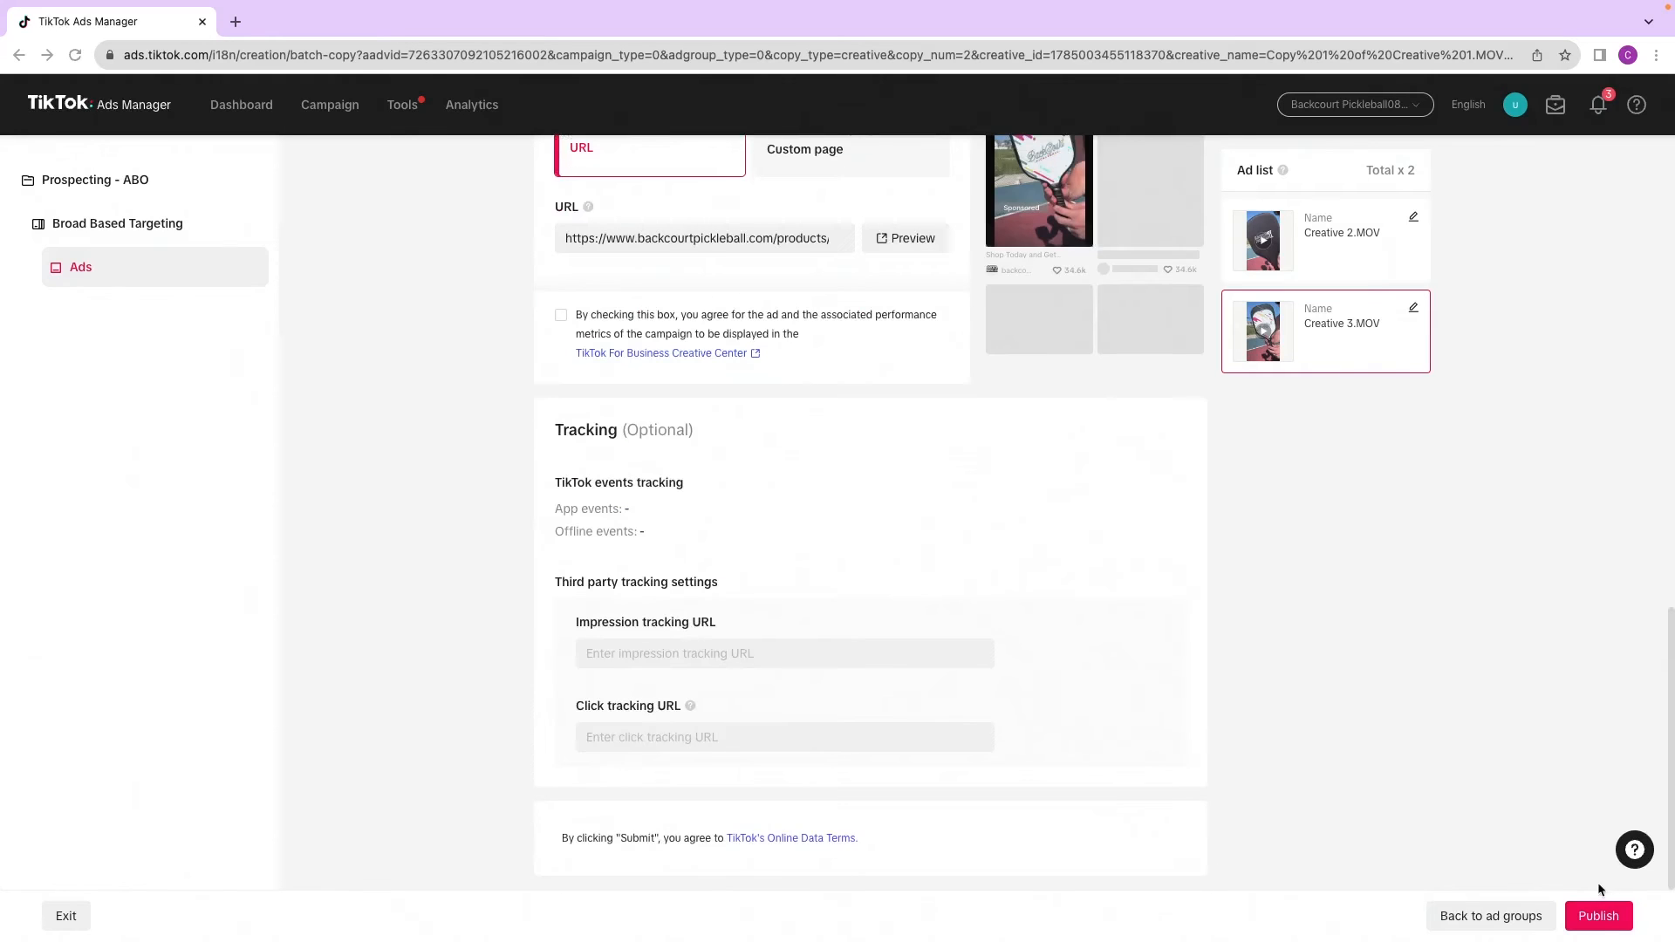
left_click(1596, 916)
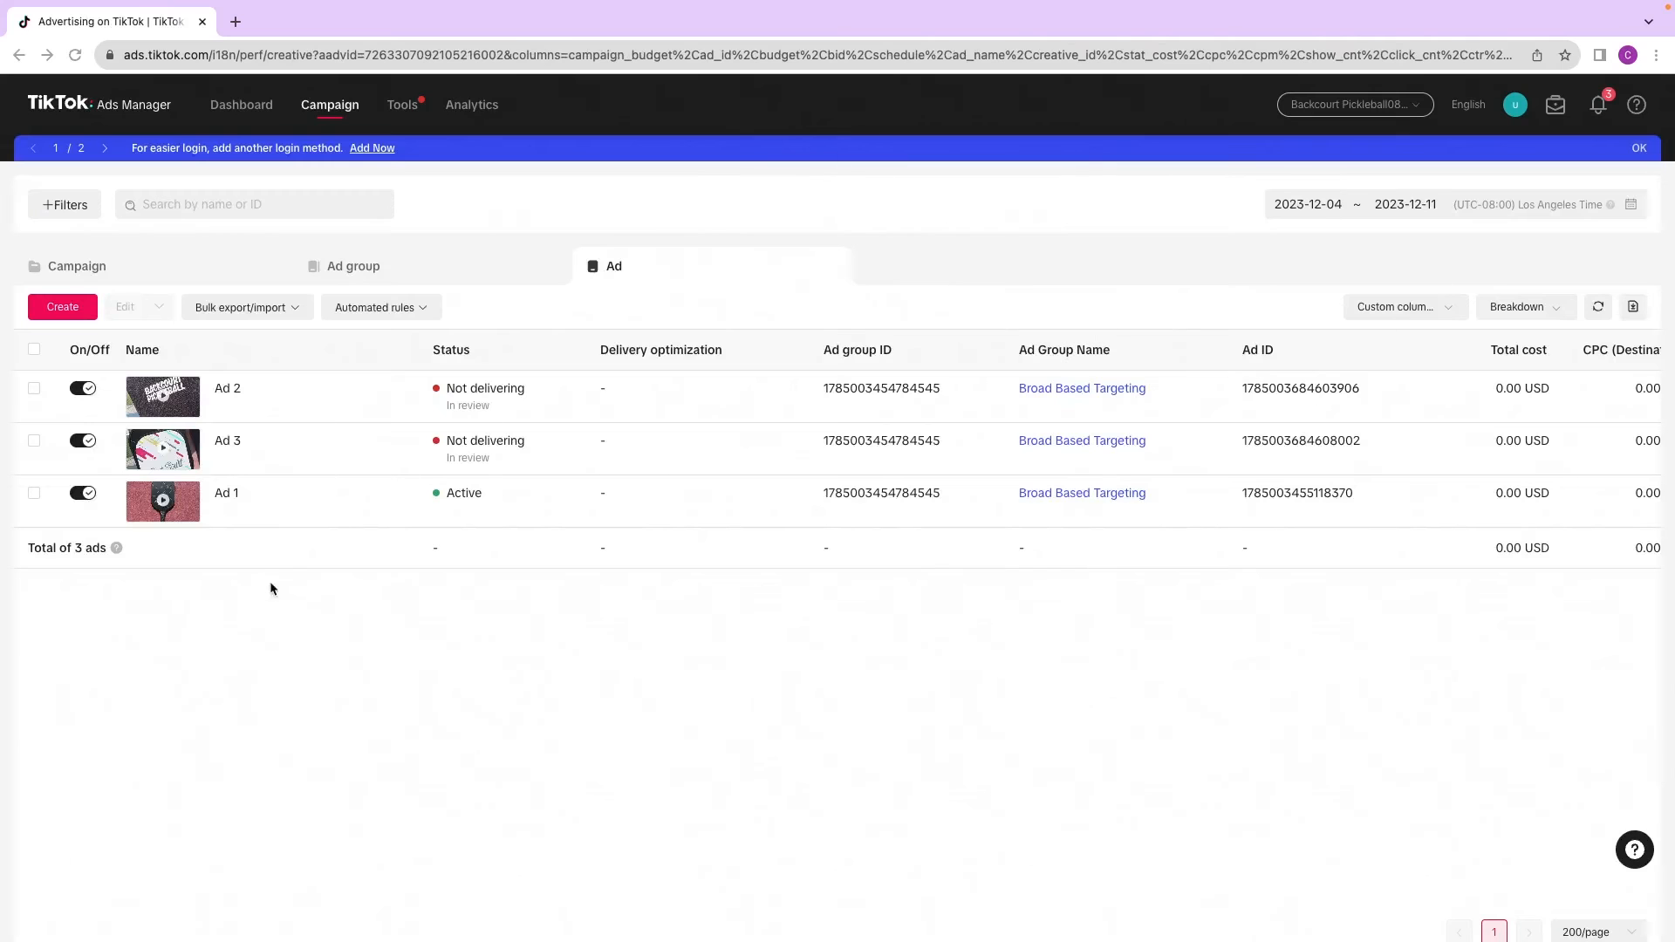
Step: Review the campaign, ad group and ad lists for the new ads
left_click(192, 272)
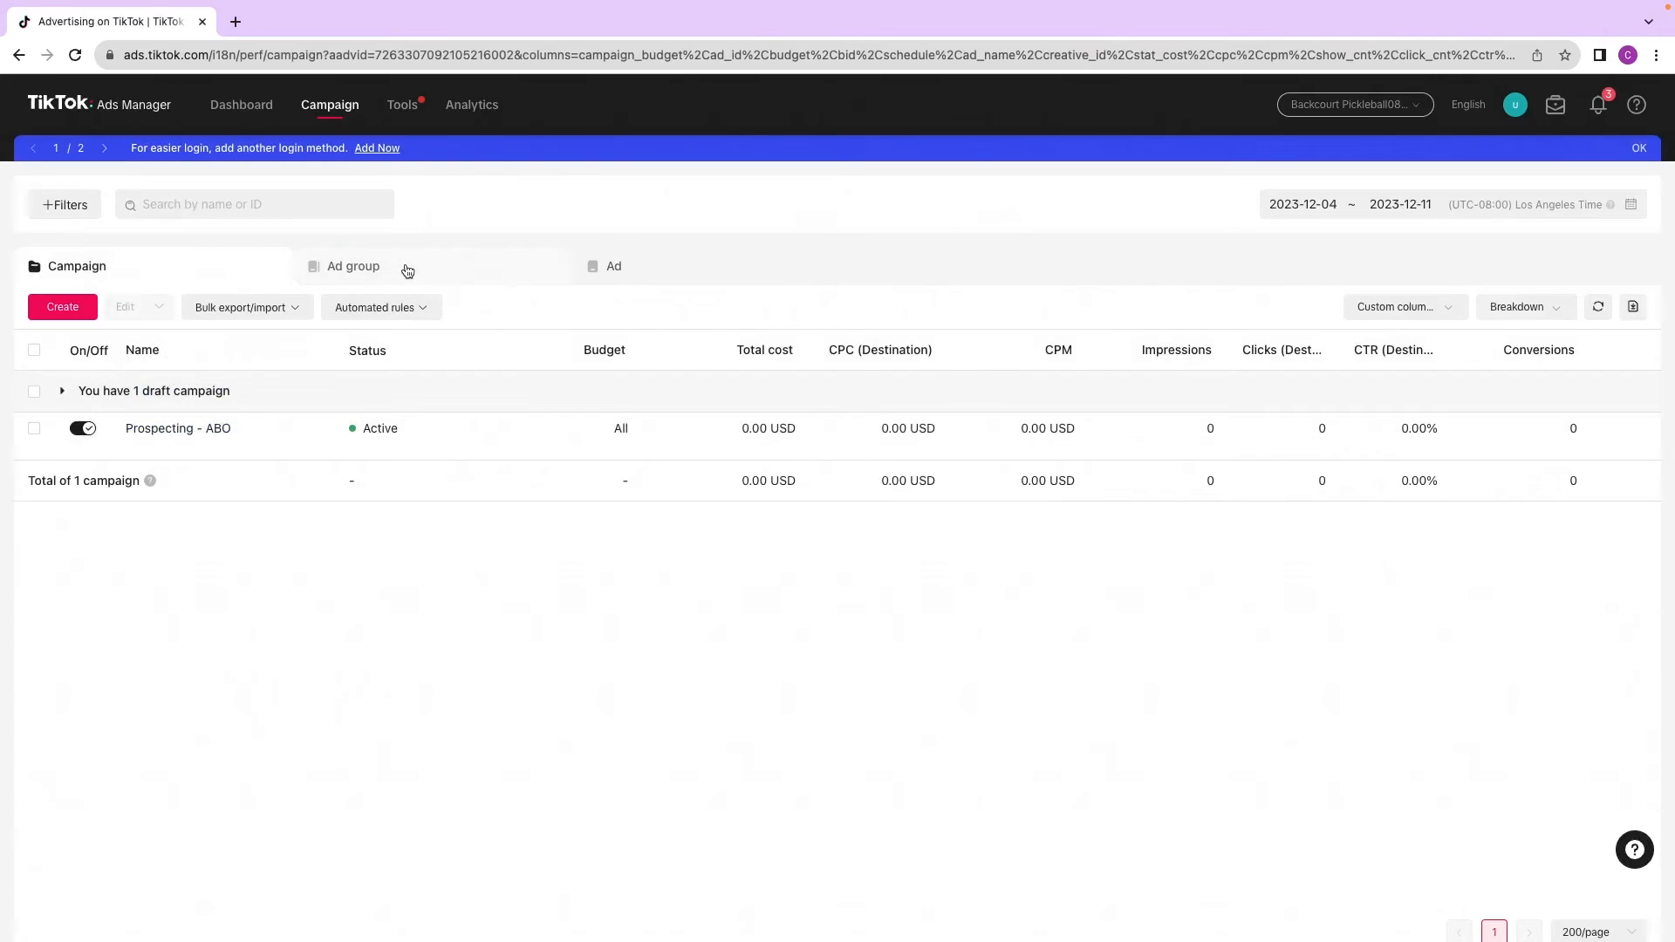
left_click(201, 429)
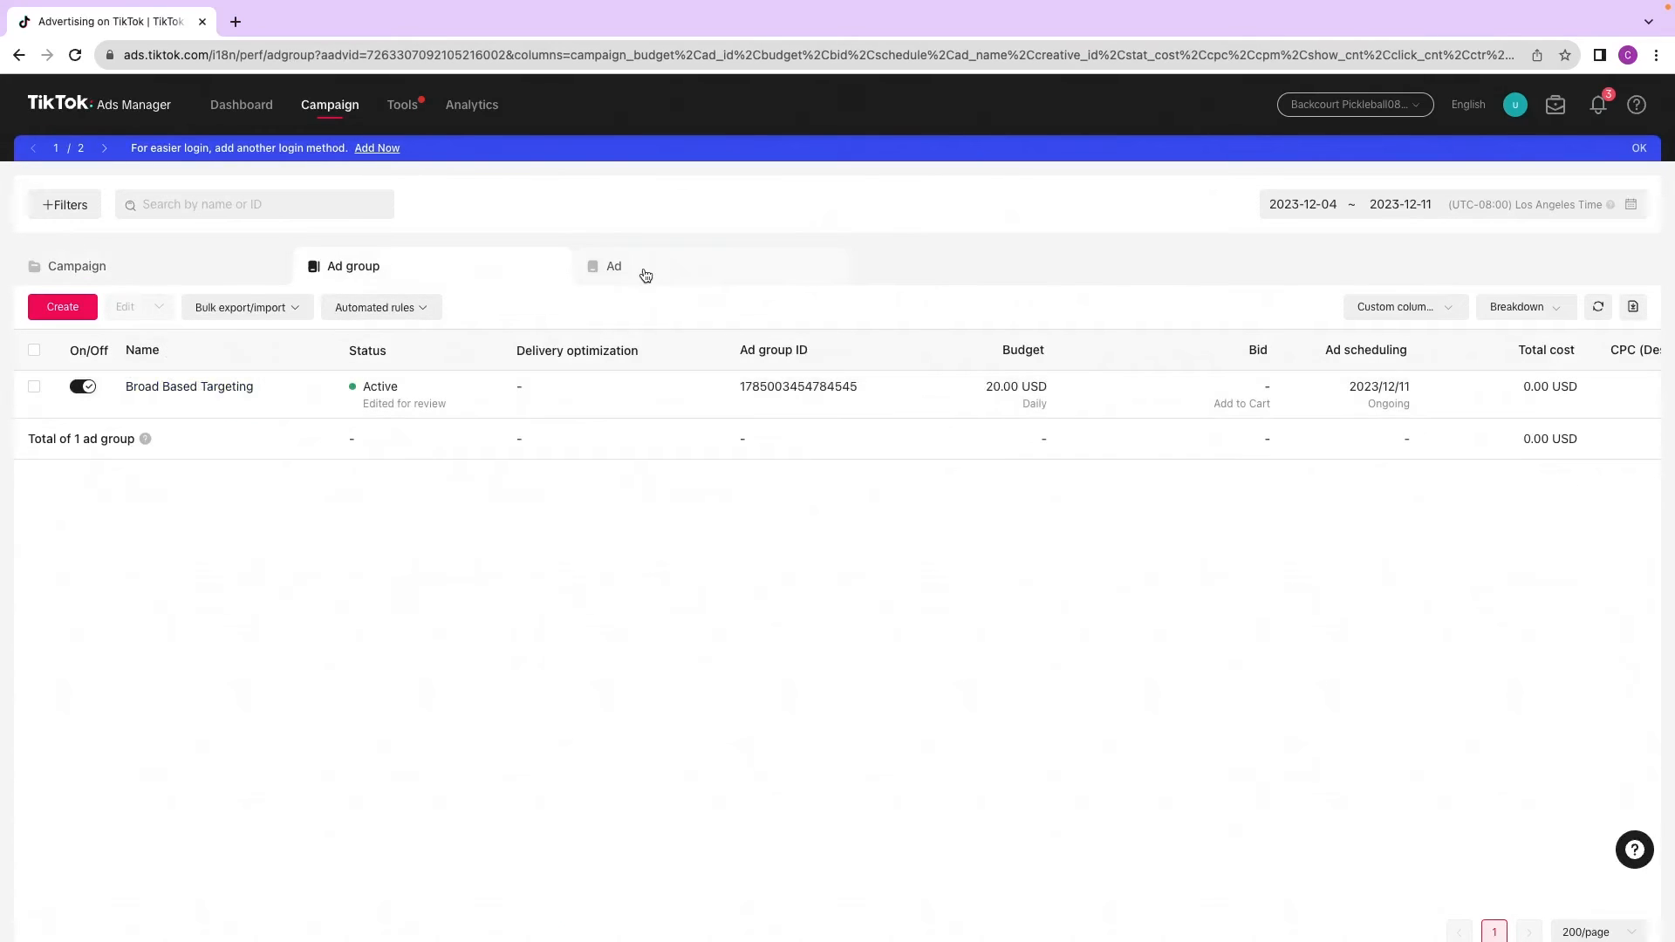
left_click(643, 273)
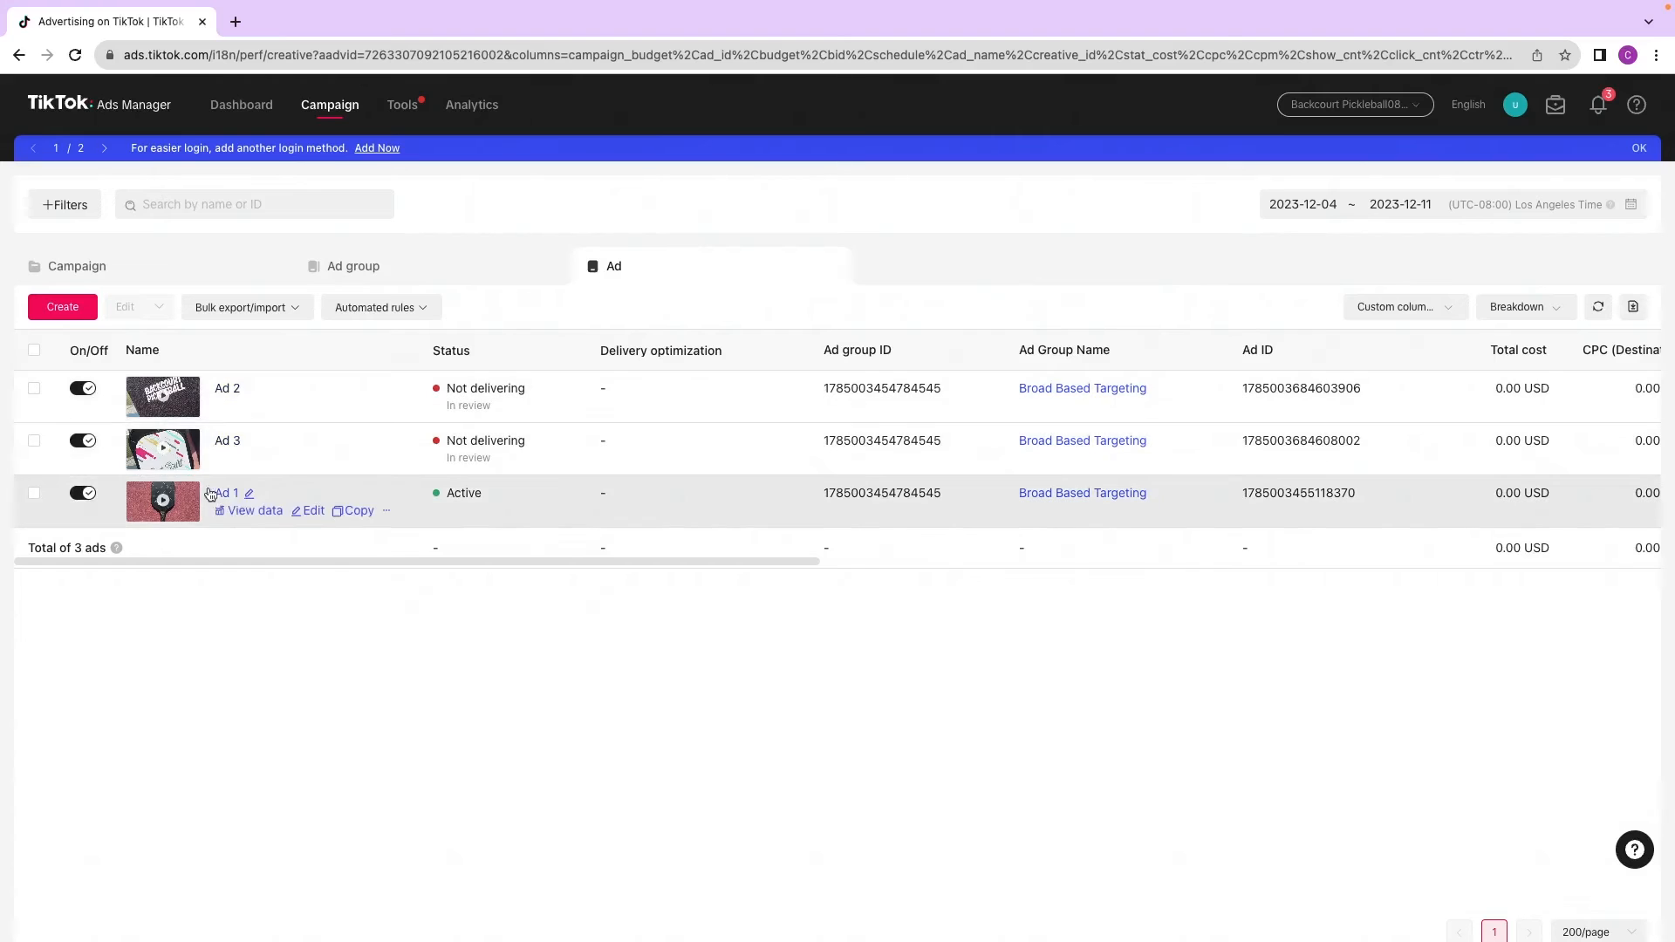
Step: Examine the automatic targeting row of the ad structure plan on the Canva whiteboard
key("ctrl+Left")
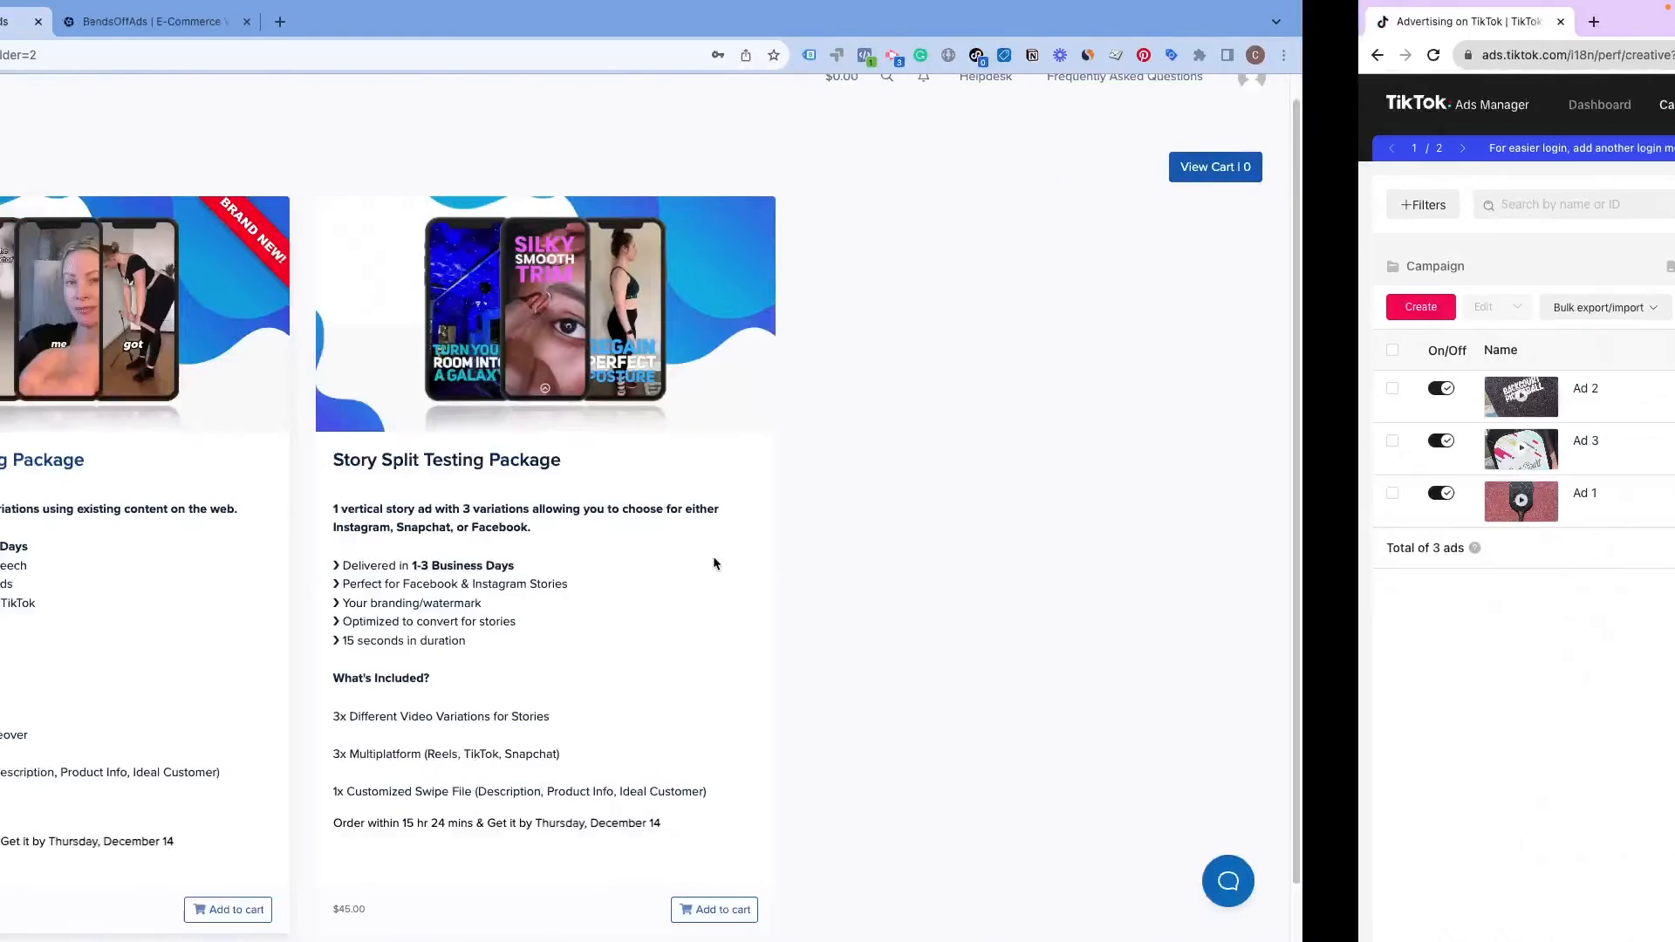
left_click(96, 26)
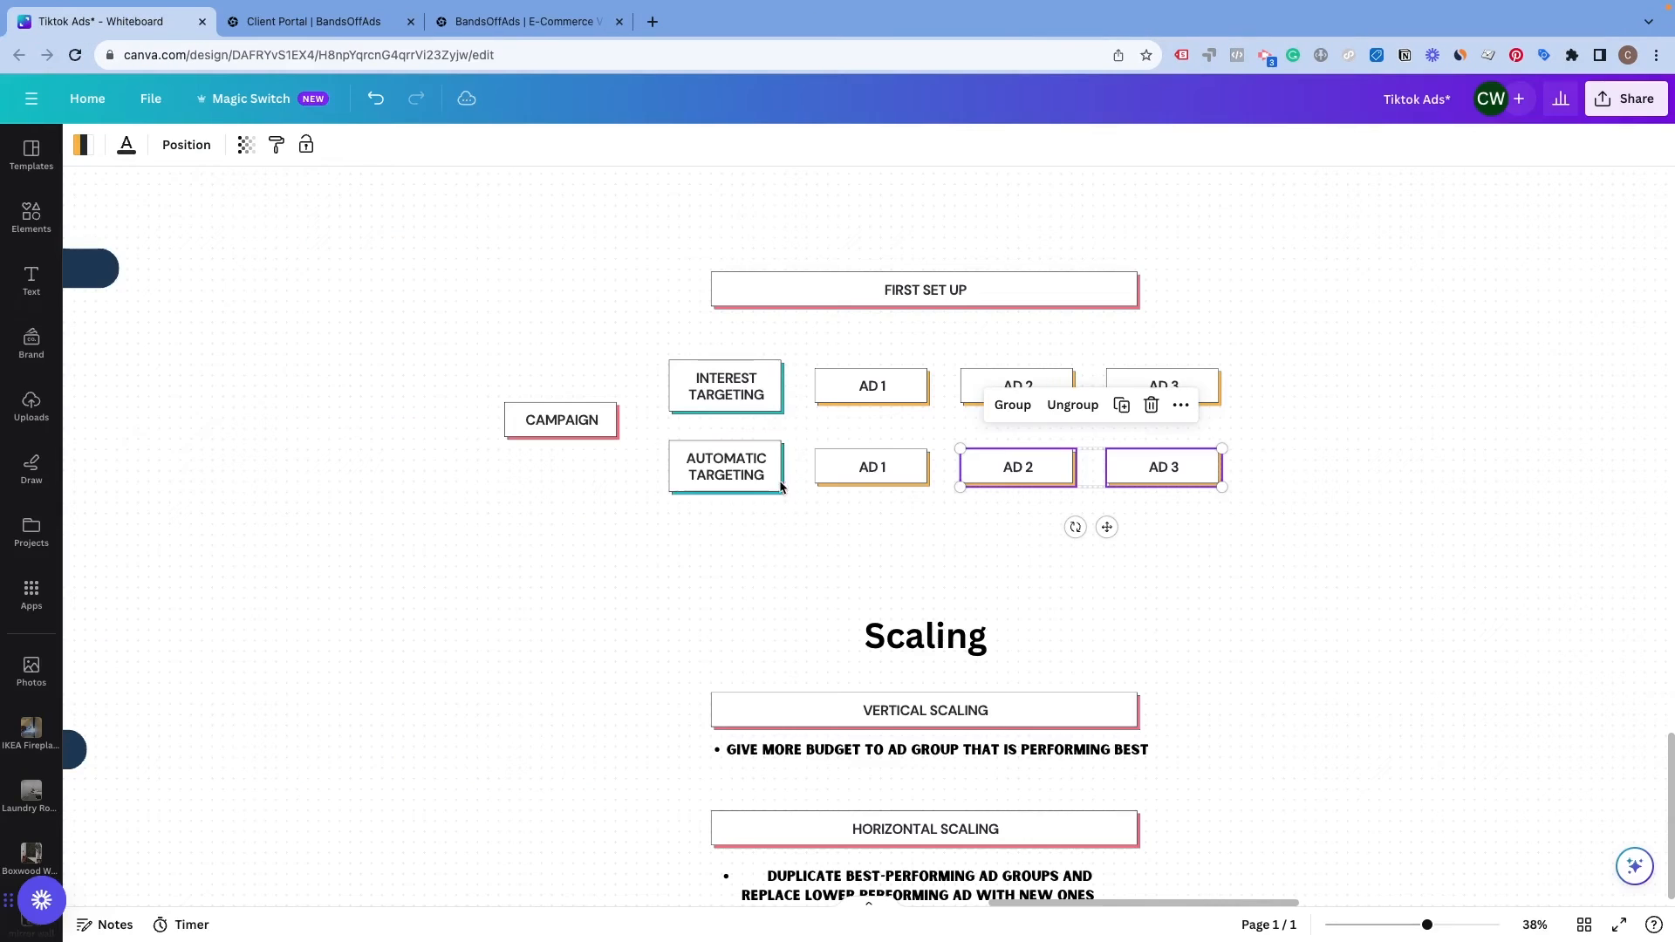
left_click_drag(618, 495, 1199, 463)
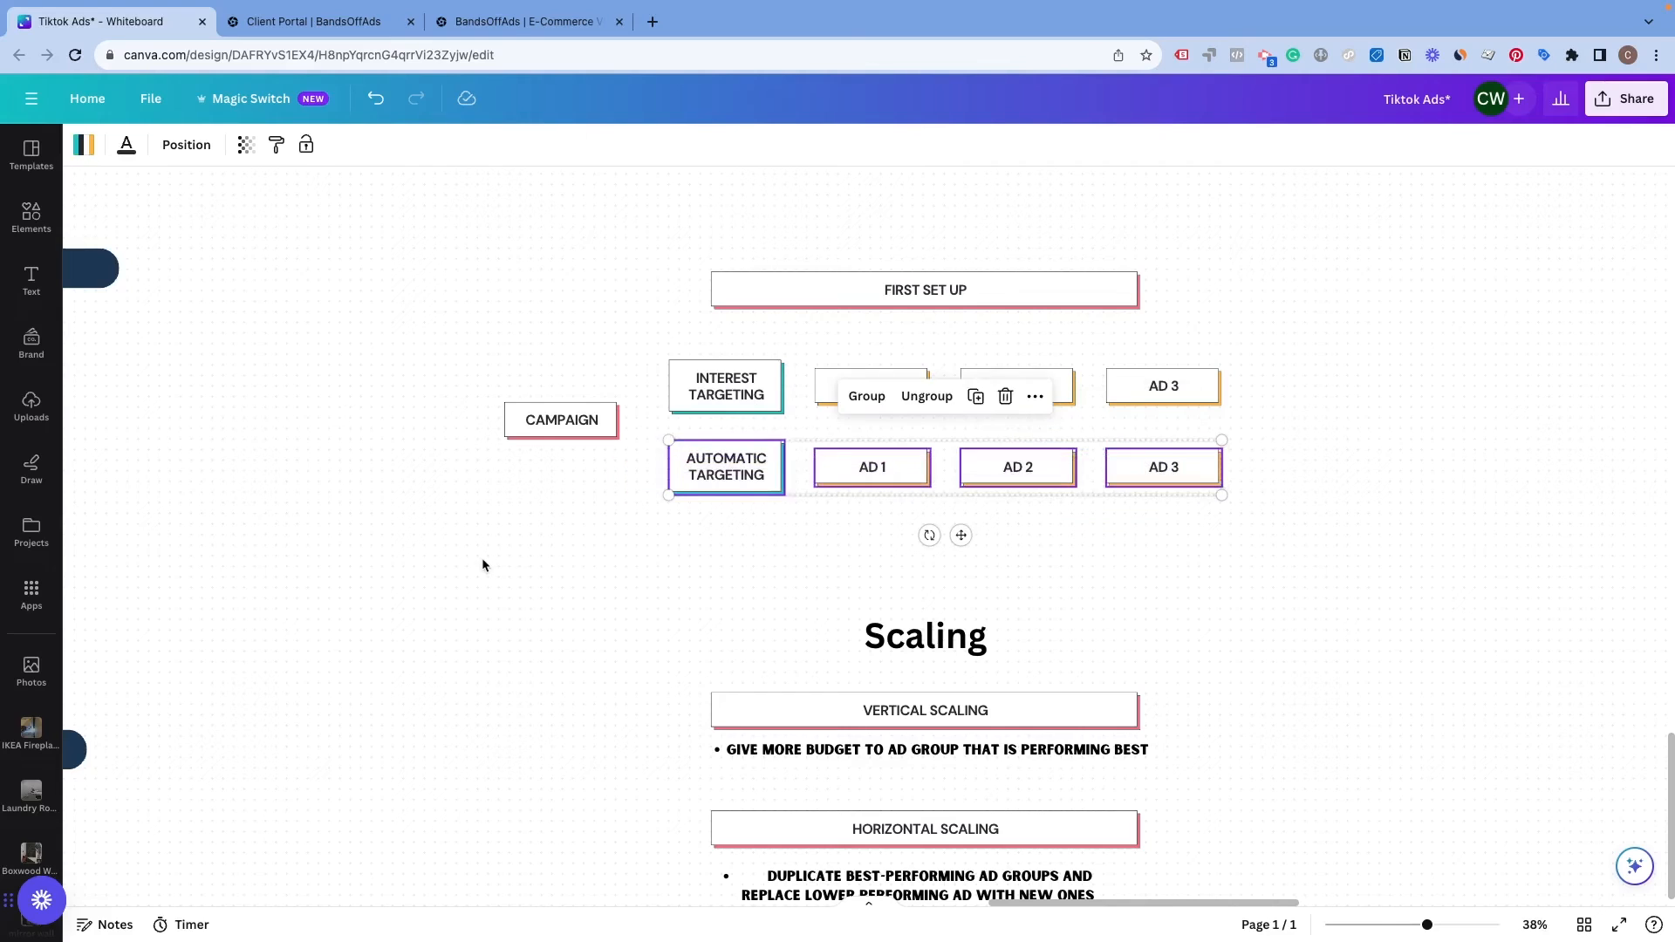
left_click(493, 576)
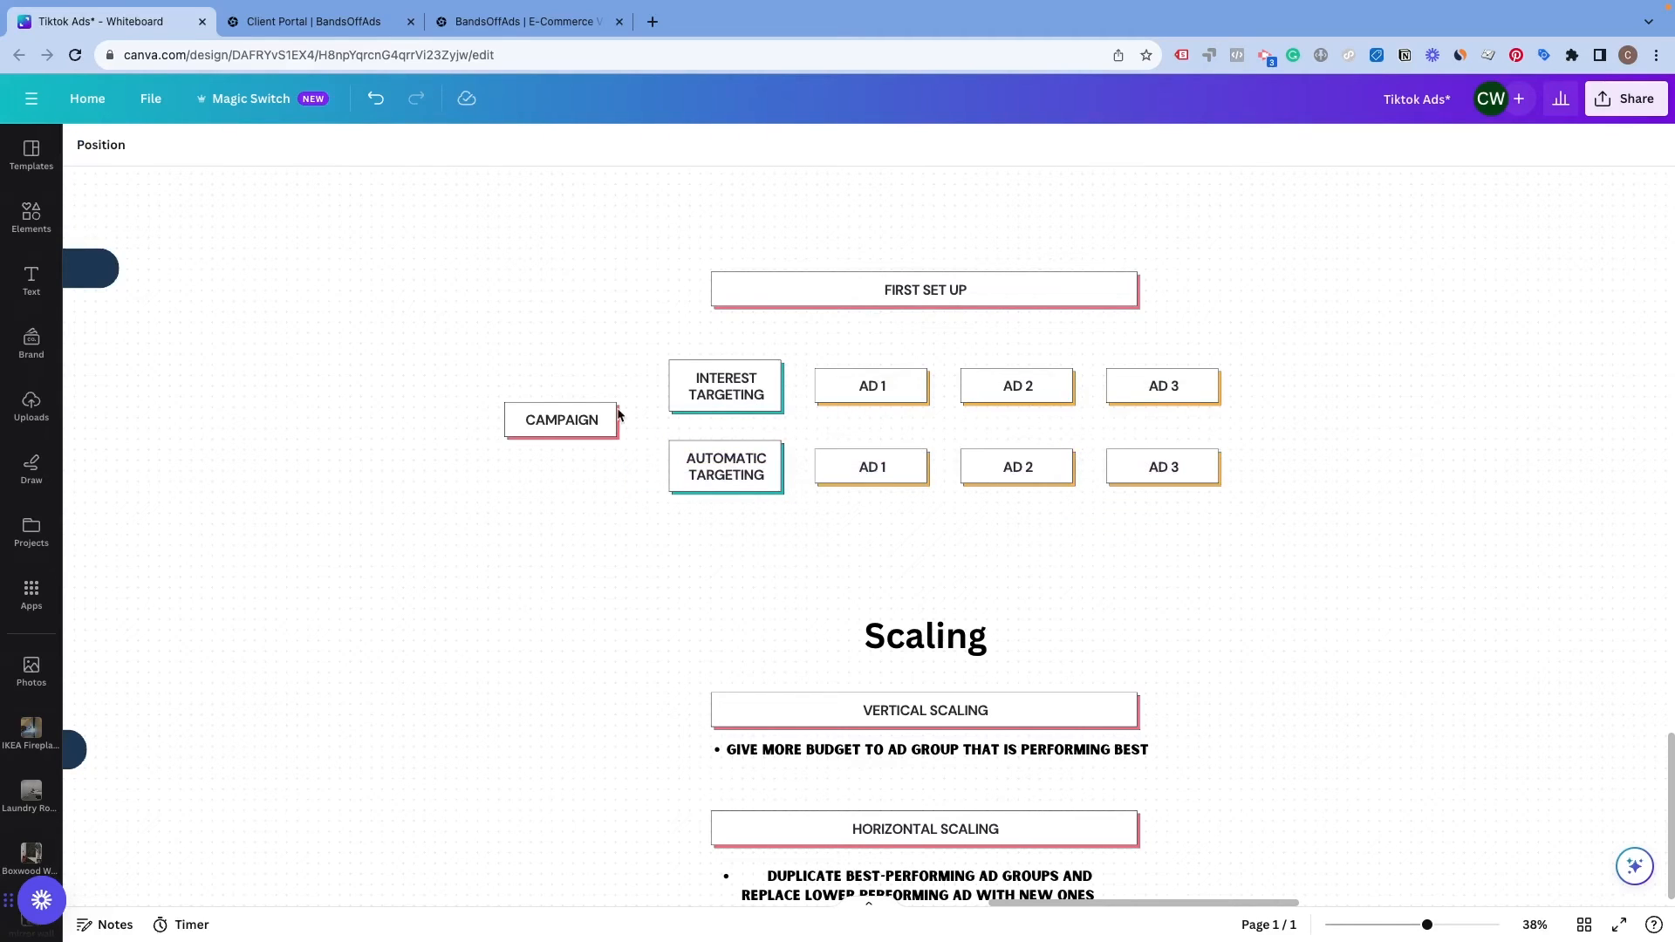
Step: Examine the interest targeting row of the ad structure plan on the Canva whiteboard
left_click_drag(656, 336, 1222, 389)
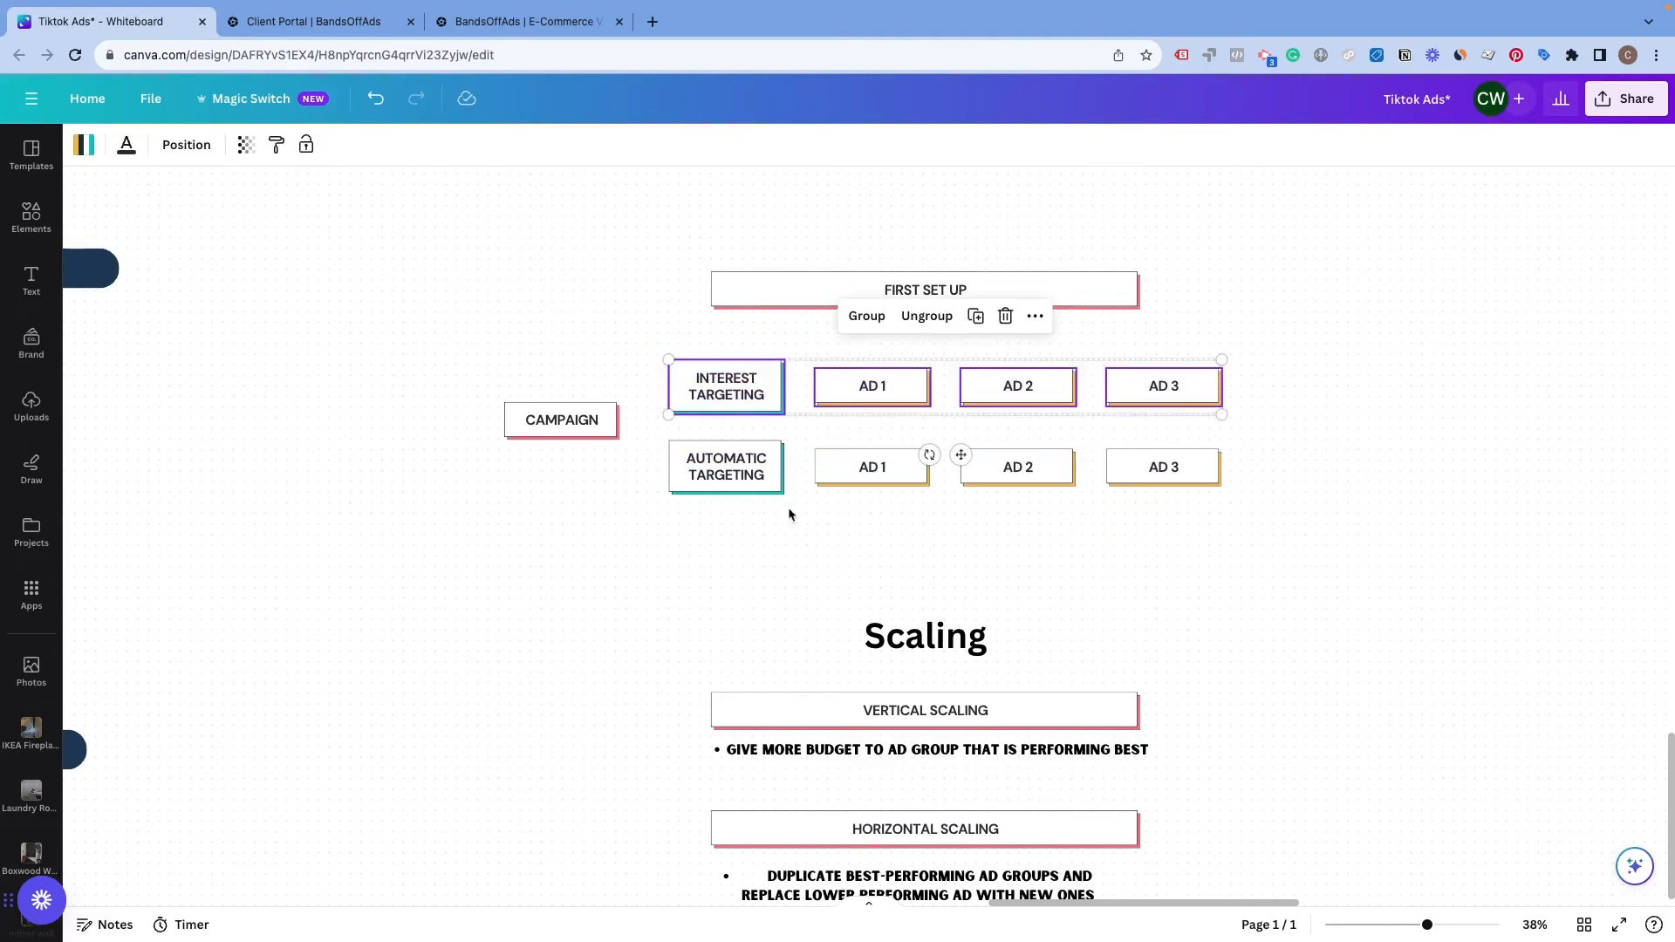
left_click(722, 527)
left_click_drag(703, 539, 704, 393)
left_click(620, 532)
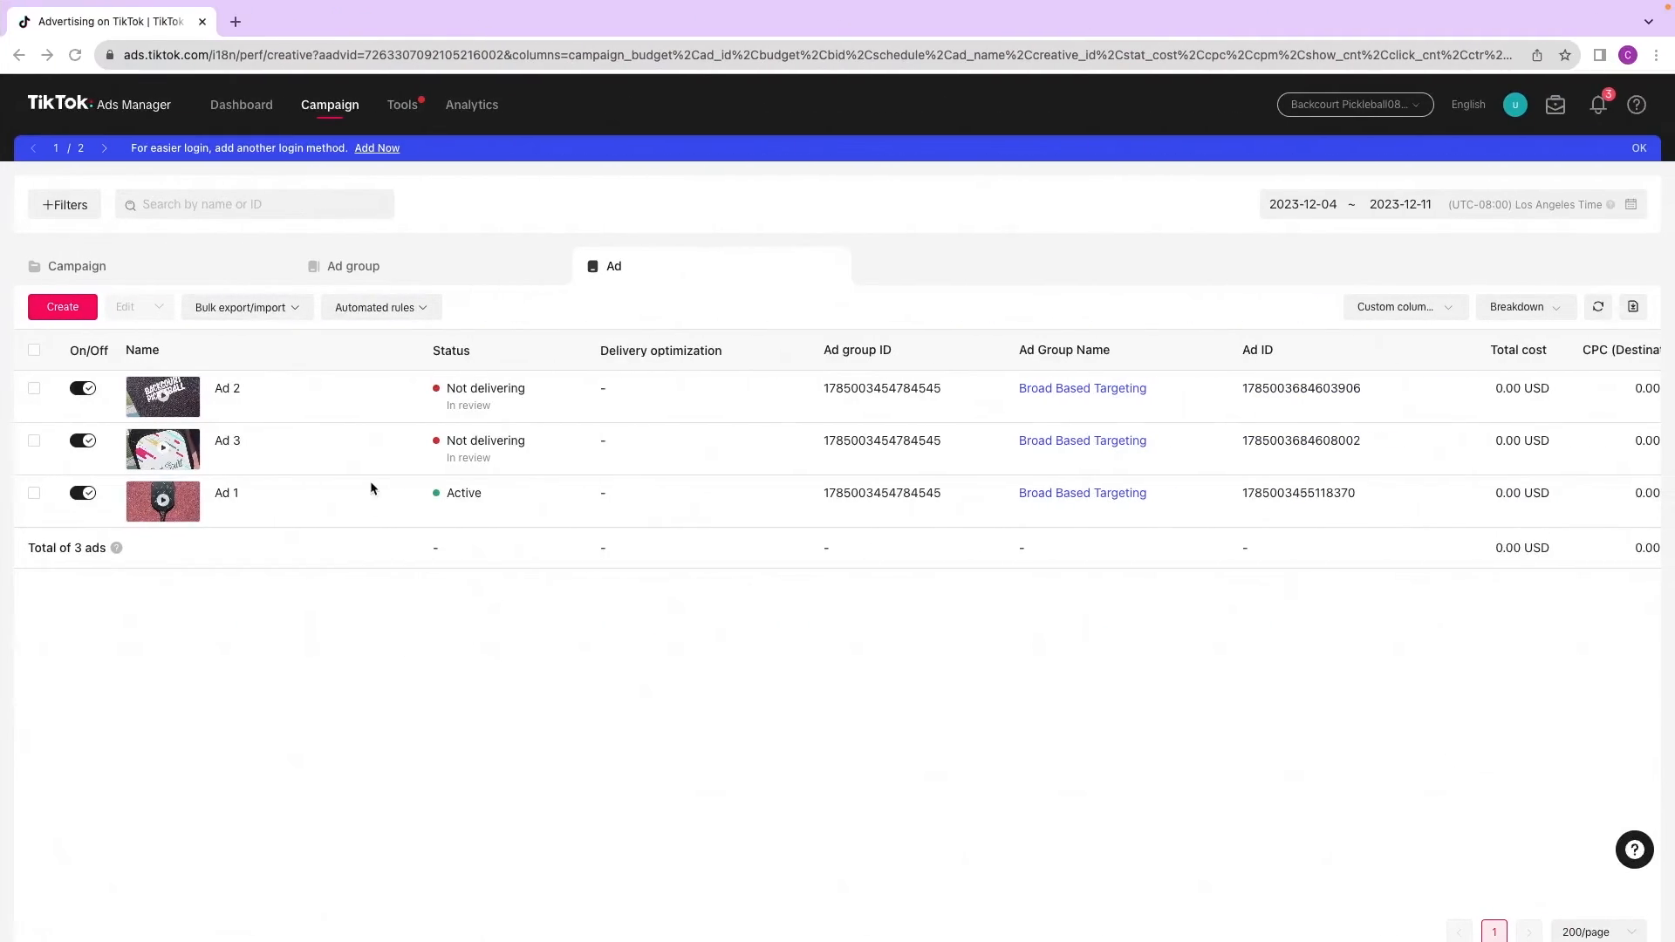
Step: Copy the Broad Based Targeting ad group into the same campaign, naming the copy Interested Based
left_click(363, 266)
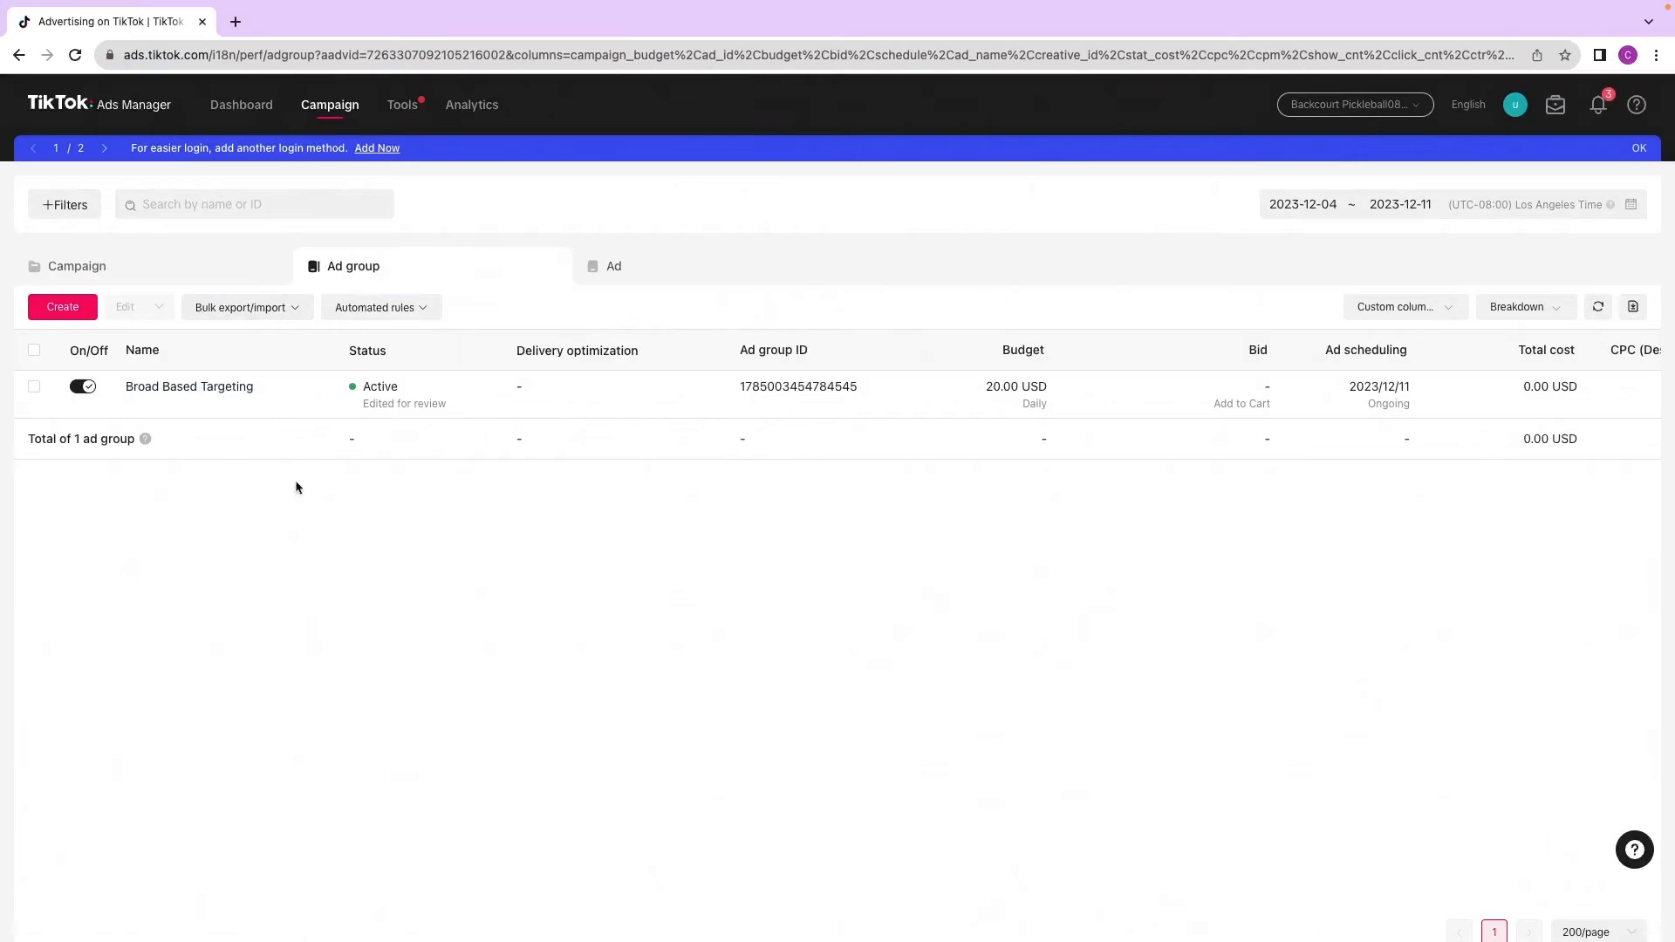
mouse_move(184, 410)
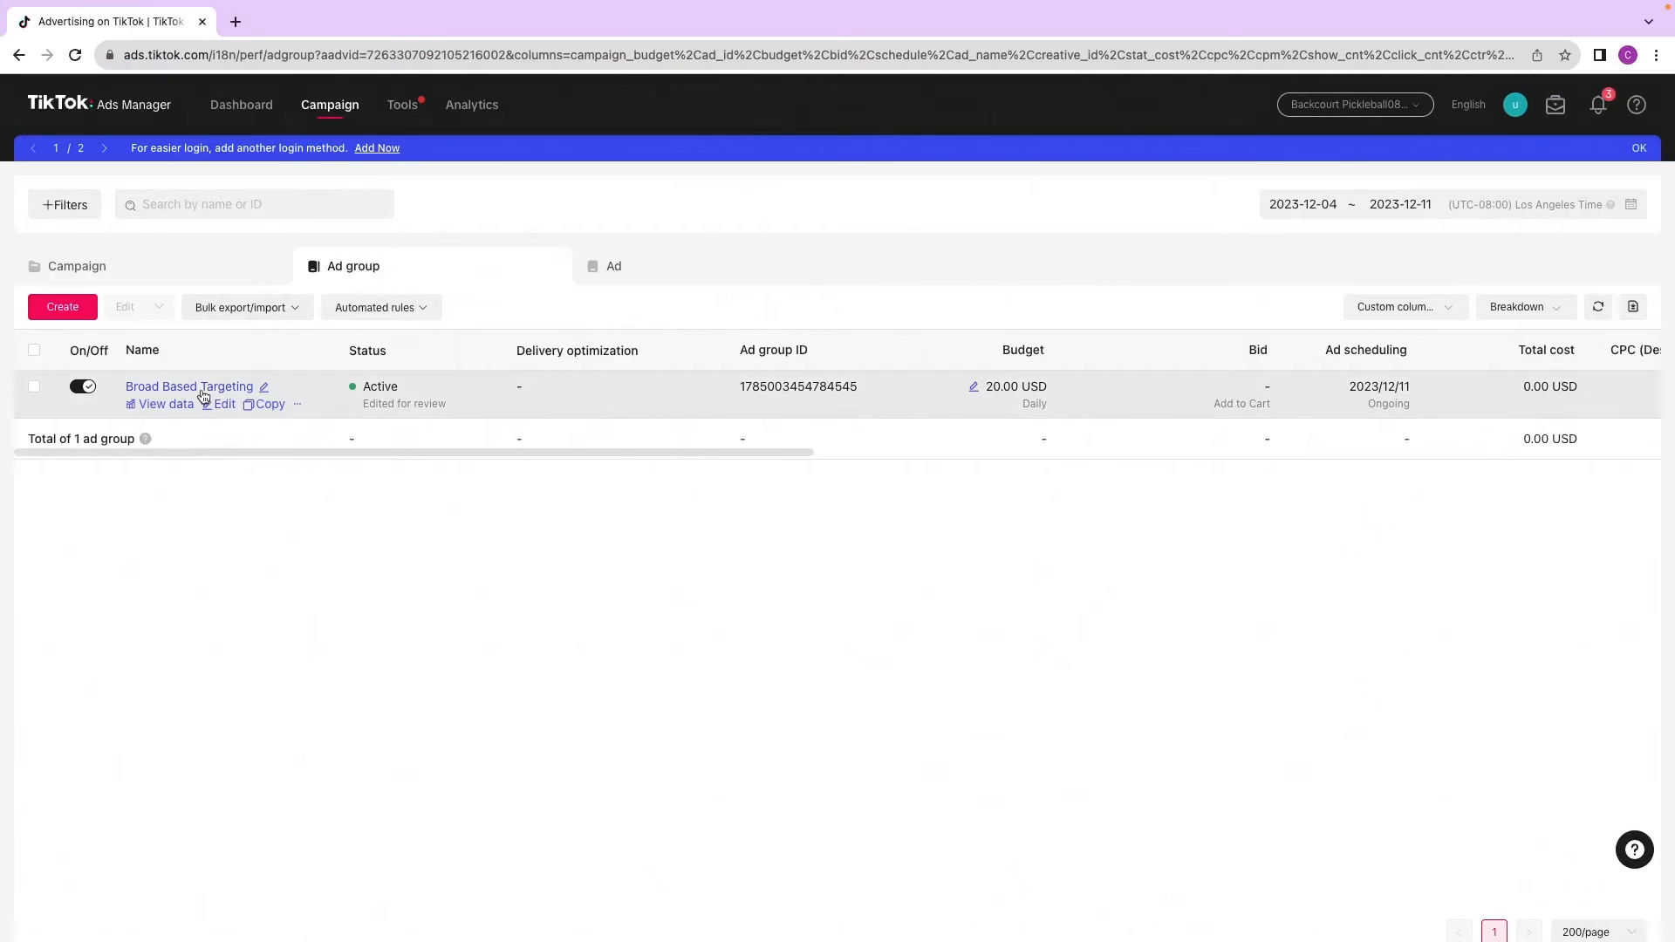
left_click(270, 405)
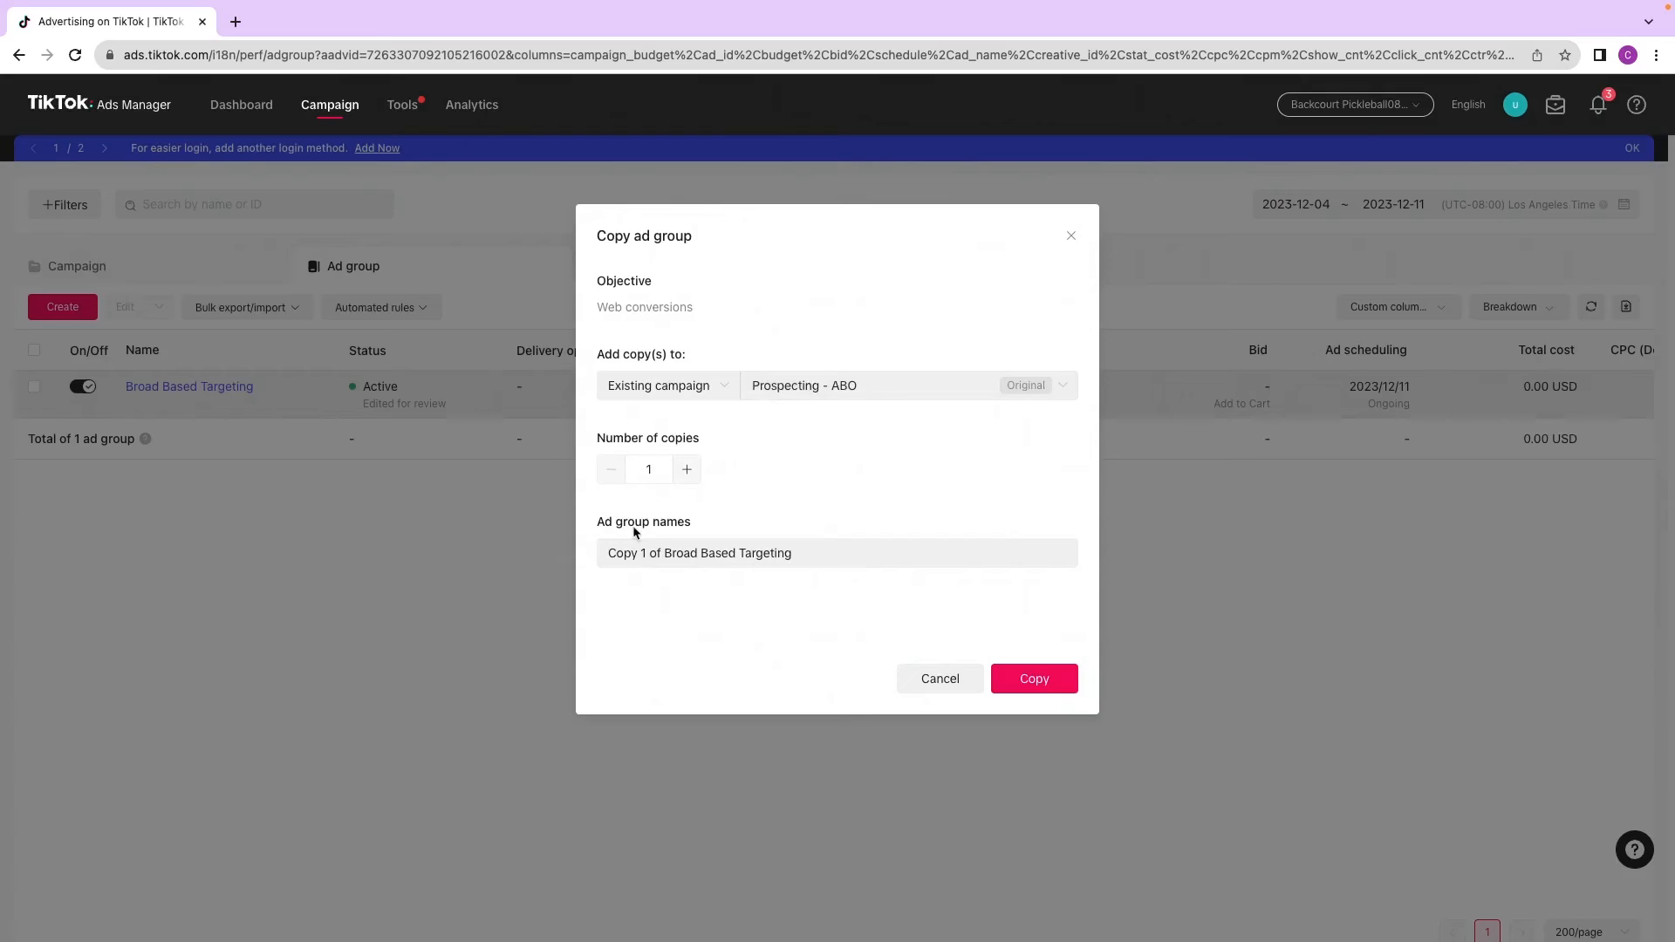
left_click(813, 555)
left_click_drag(812, 555, 568, 555)
key("BackSpace")
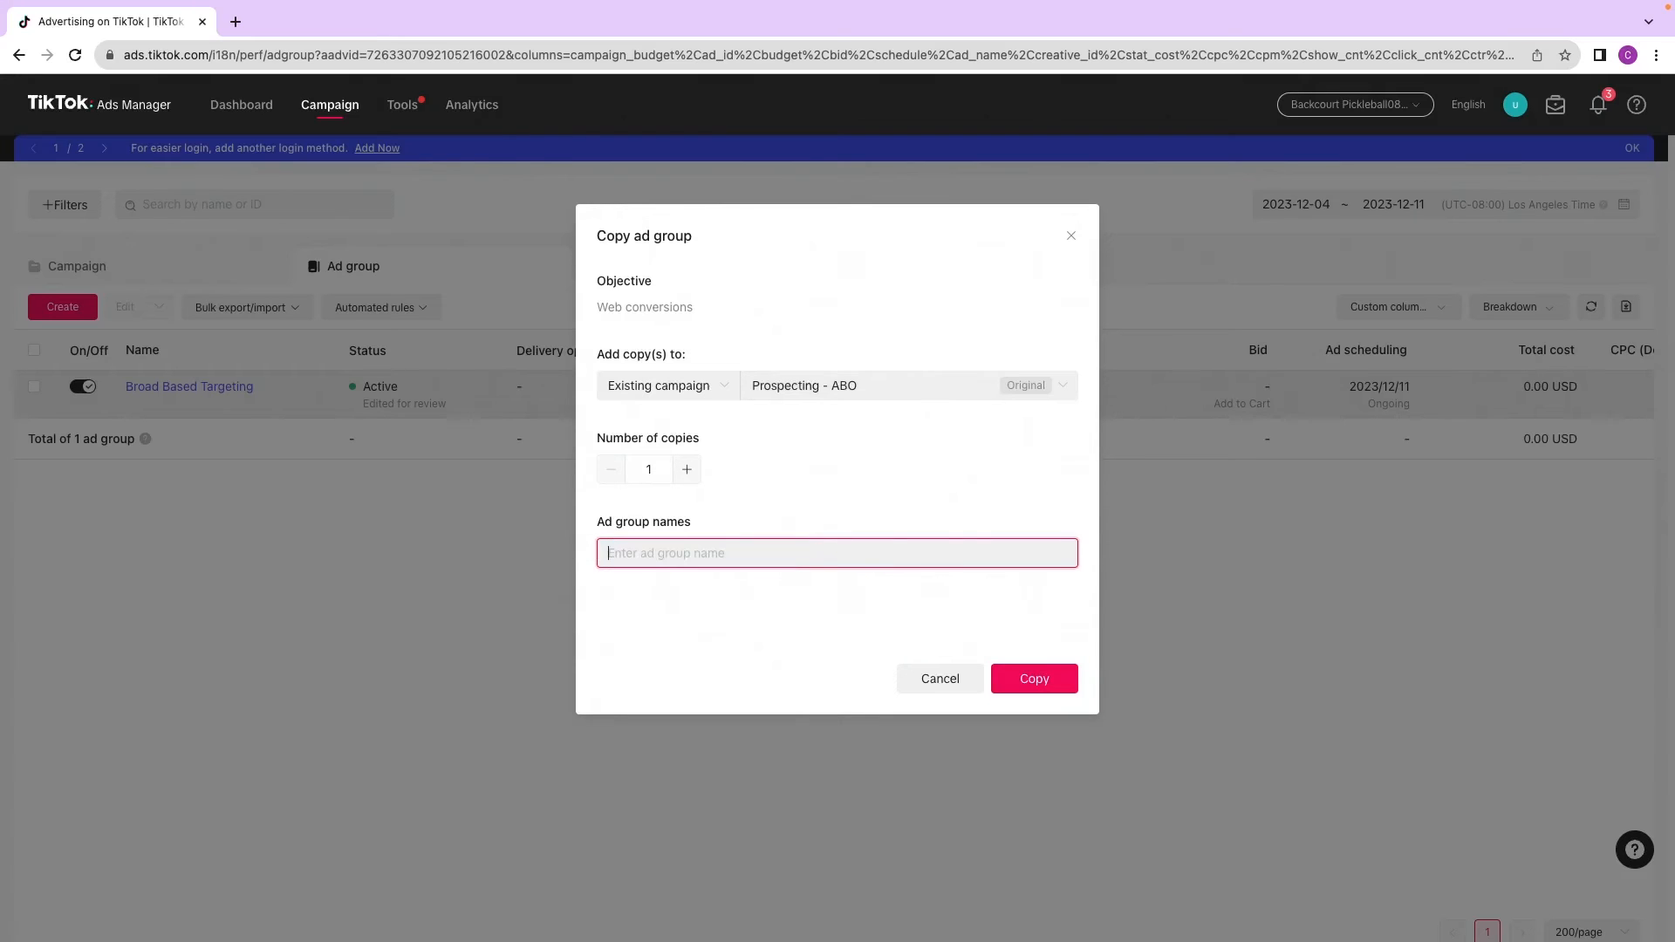
type("Interested Based")
left_click(1035, 679)
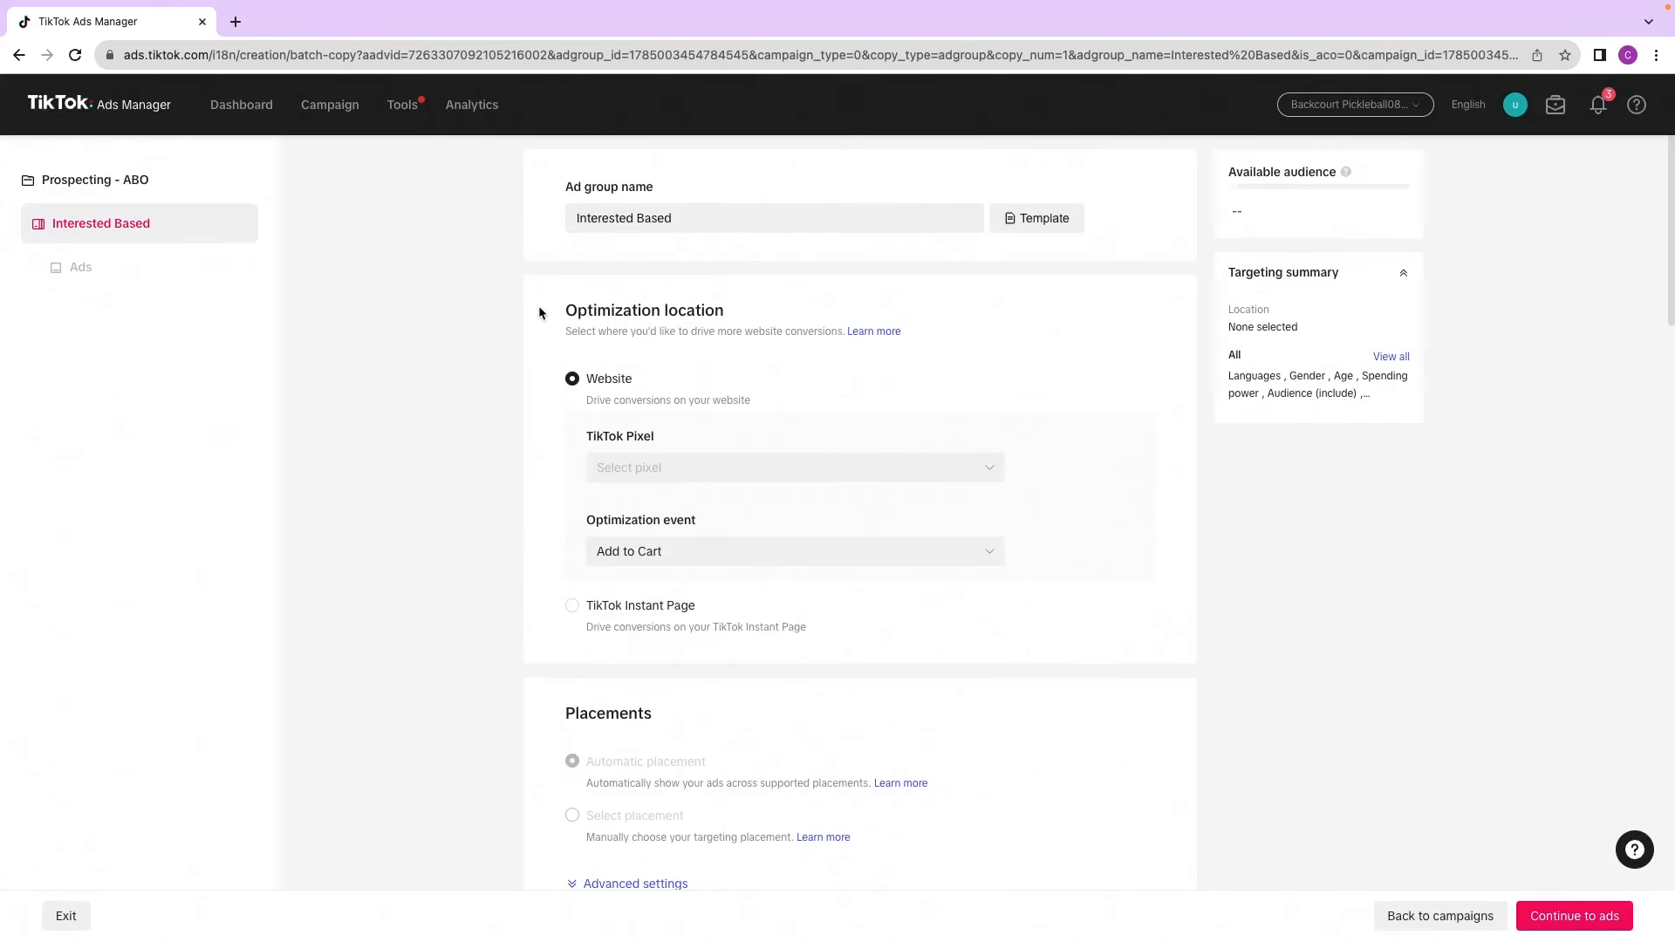
Step: Choose the Backcourt Shopify pixel and select the 18-24, 25-34, 35-44, 45-54 and 55+ age groups
left_click(785, 467)
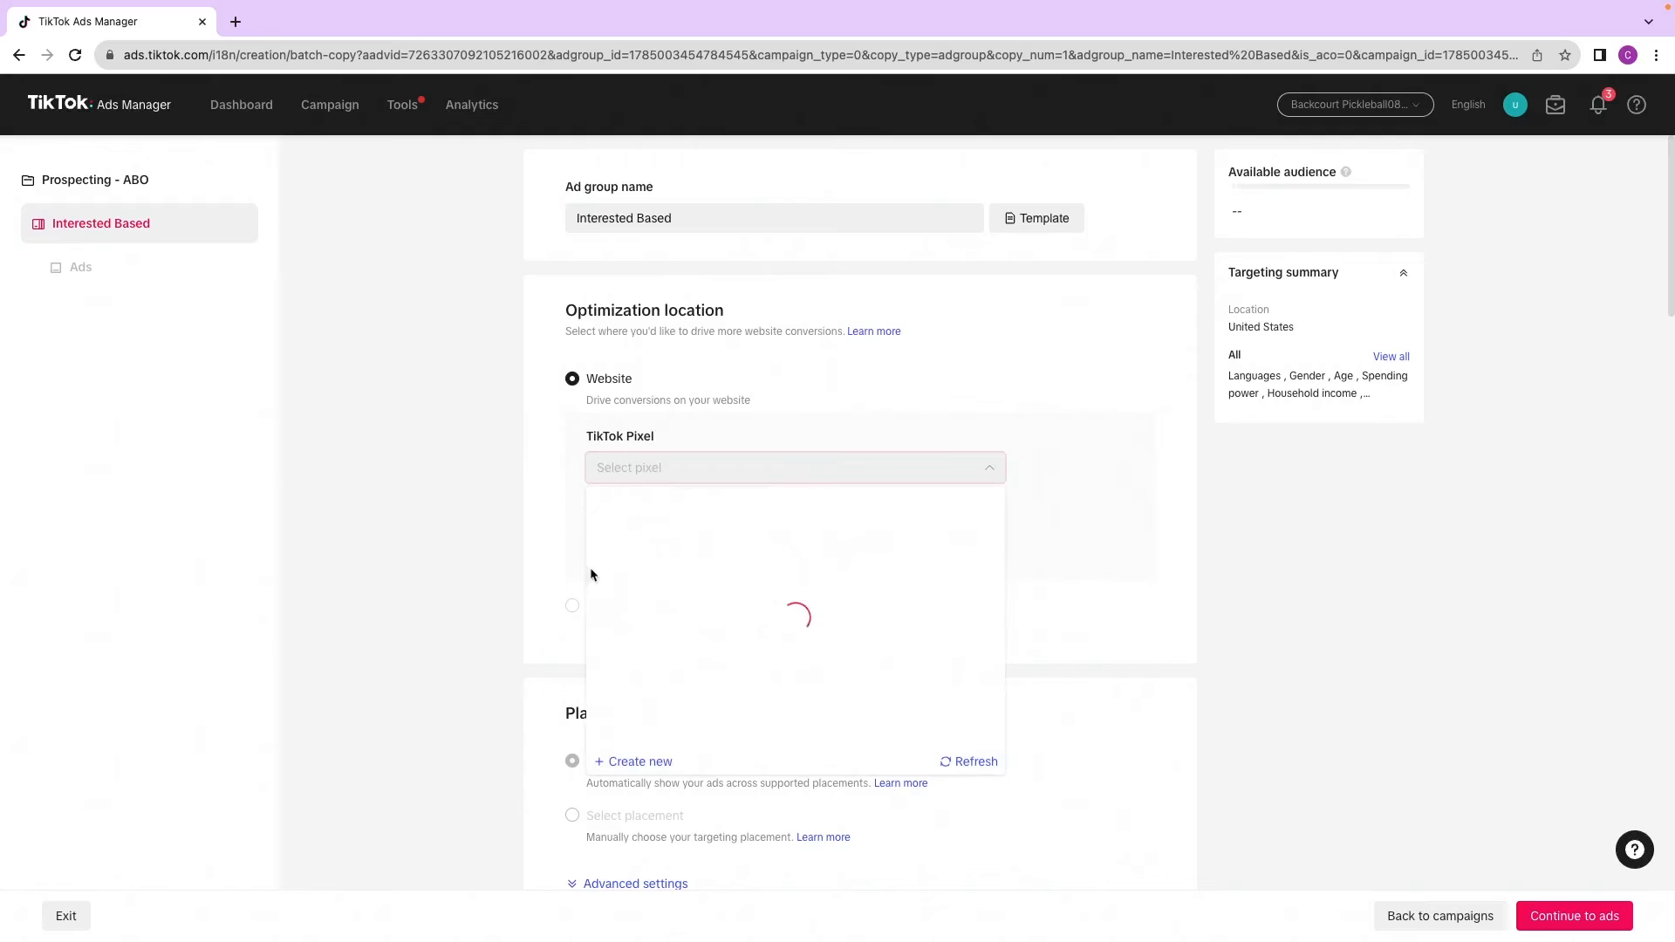
left_click(671, 548)
scroll(516, 522, "down", 3)
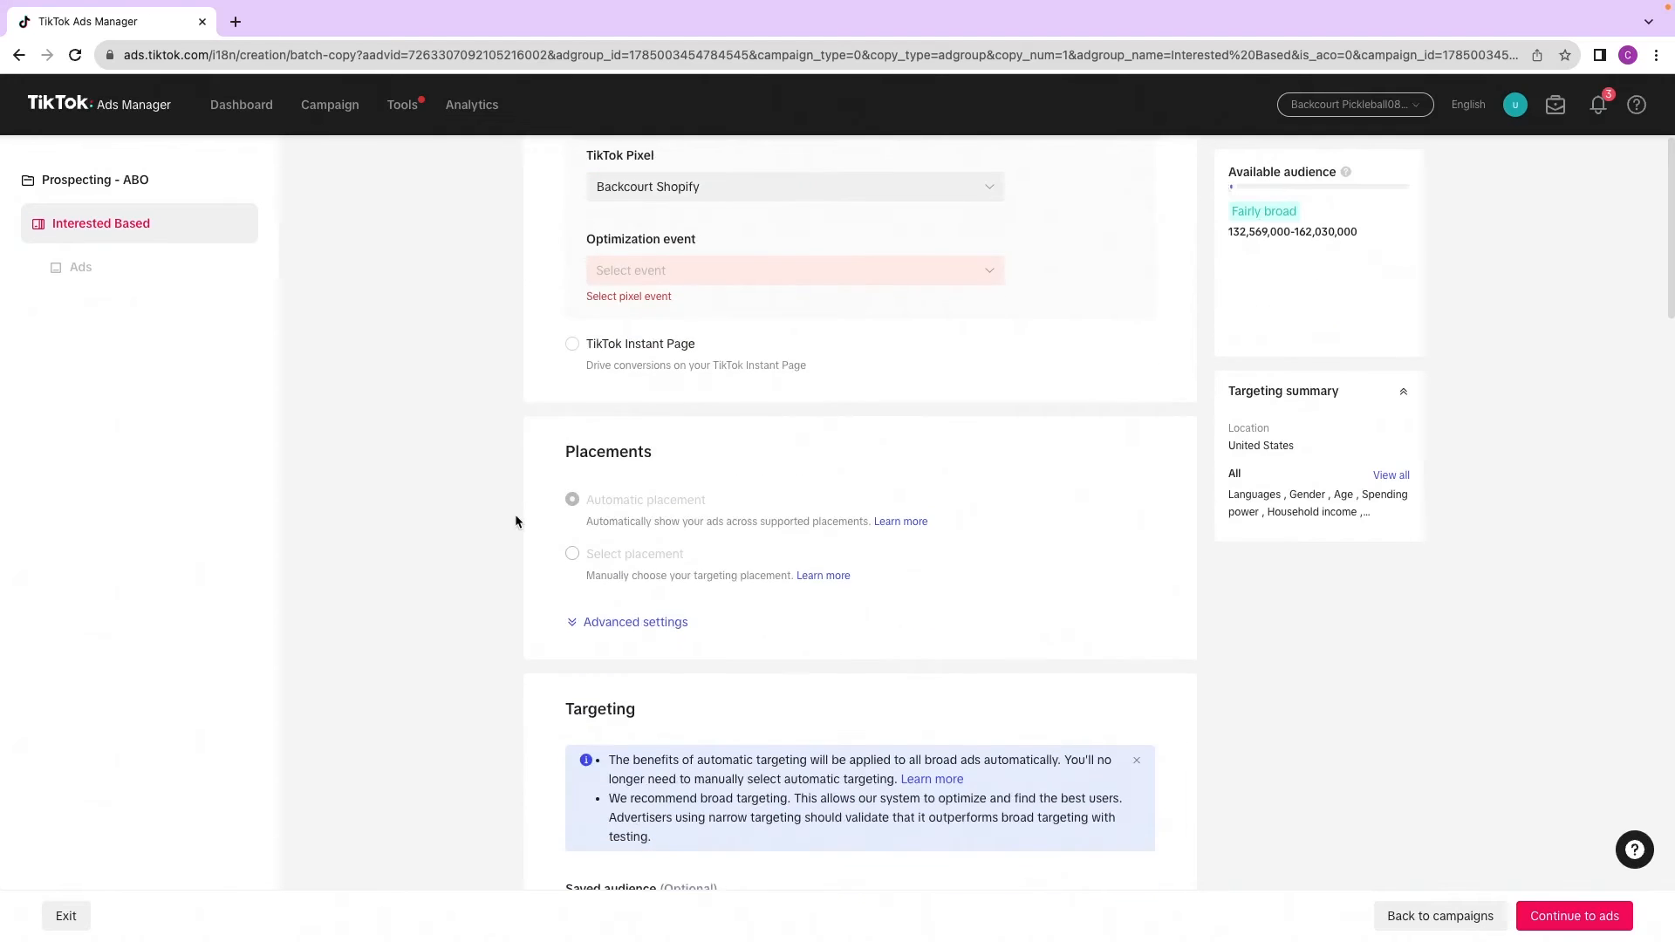
scroll(543, 532, "down", 5)
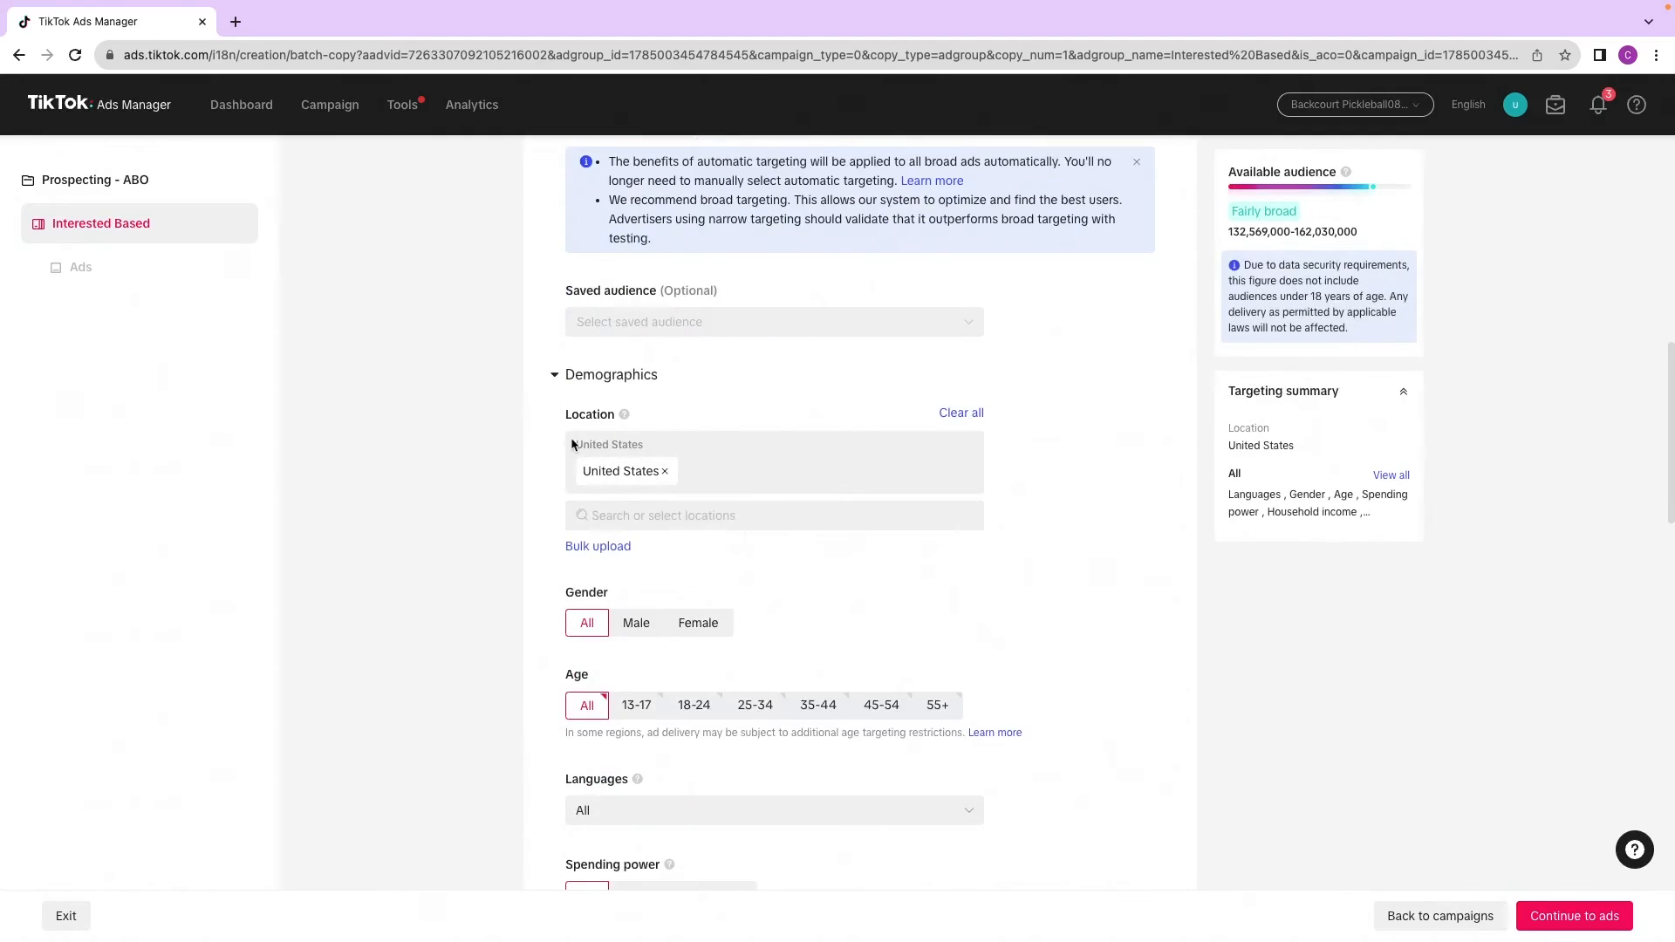
scroll(576, 489, "down", 4)
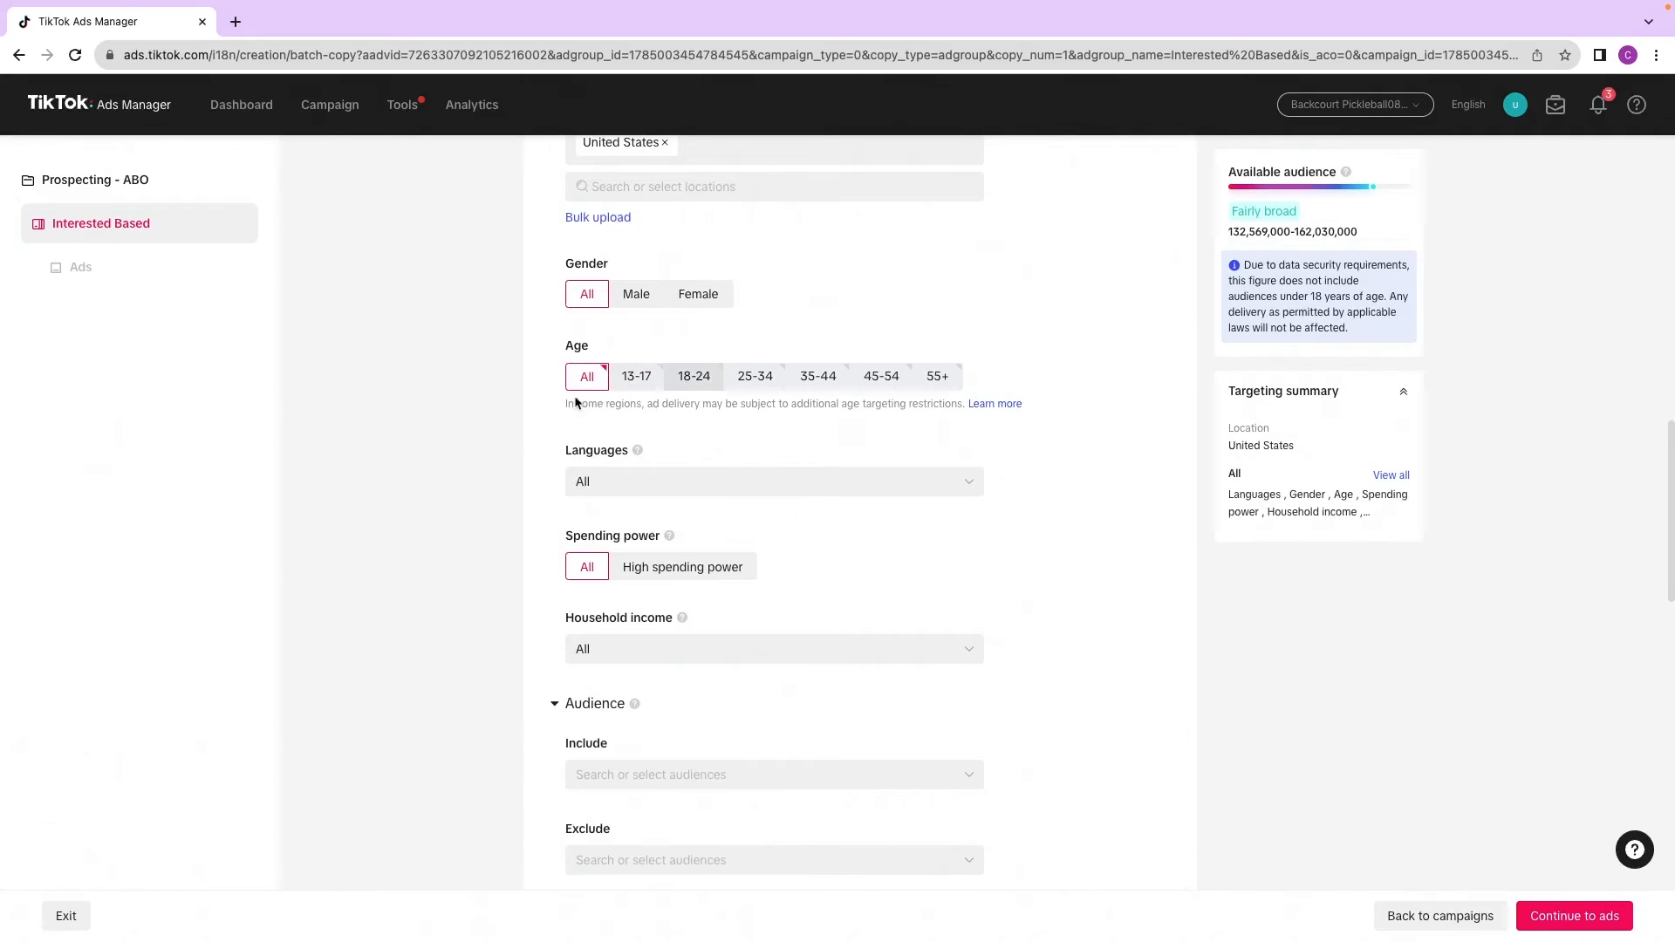
left_click(694, 376)
left_click(879, 381)
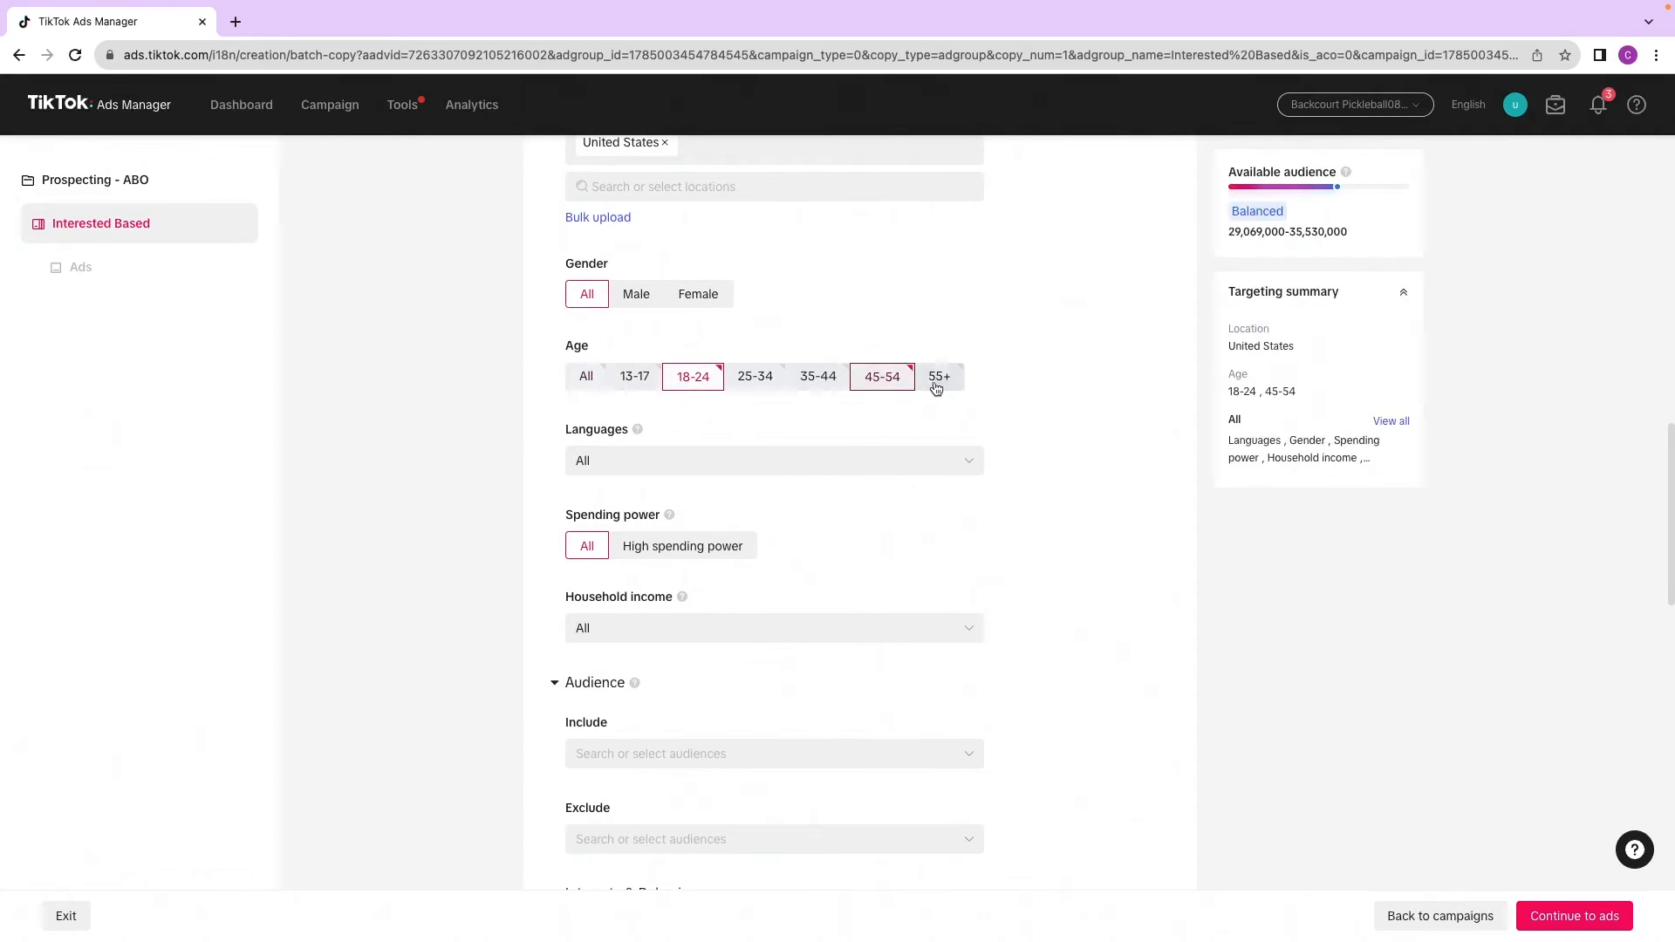
left_click(937, 384)
left_click(813, 381)
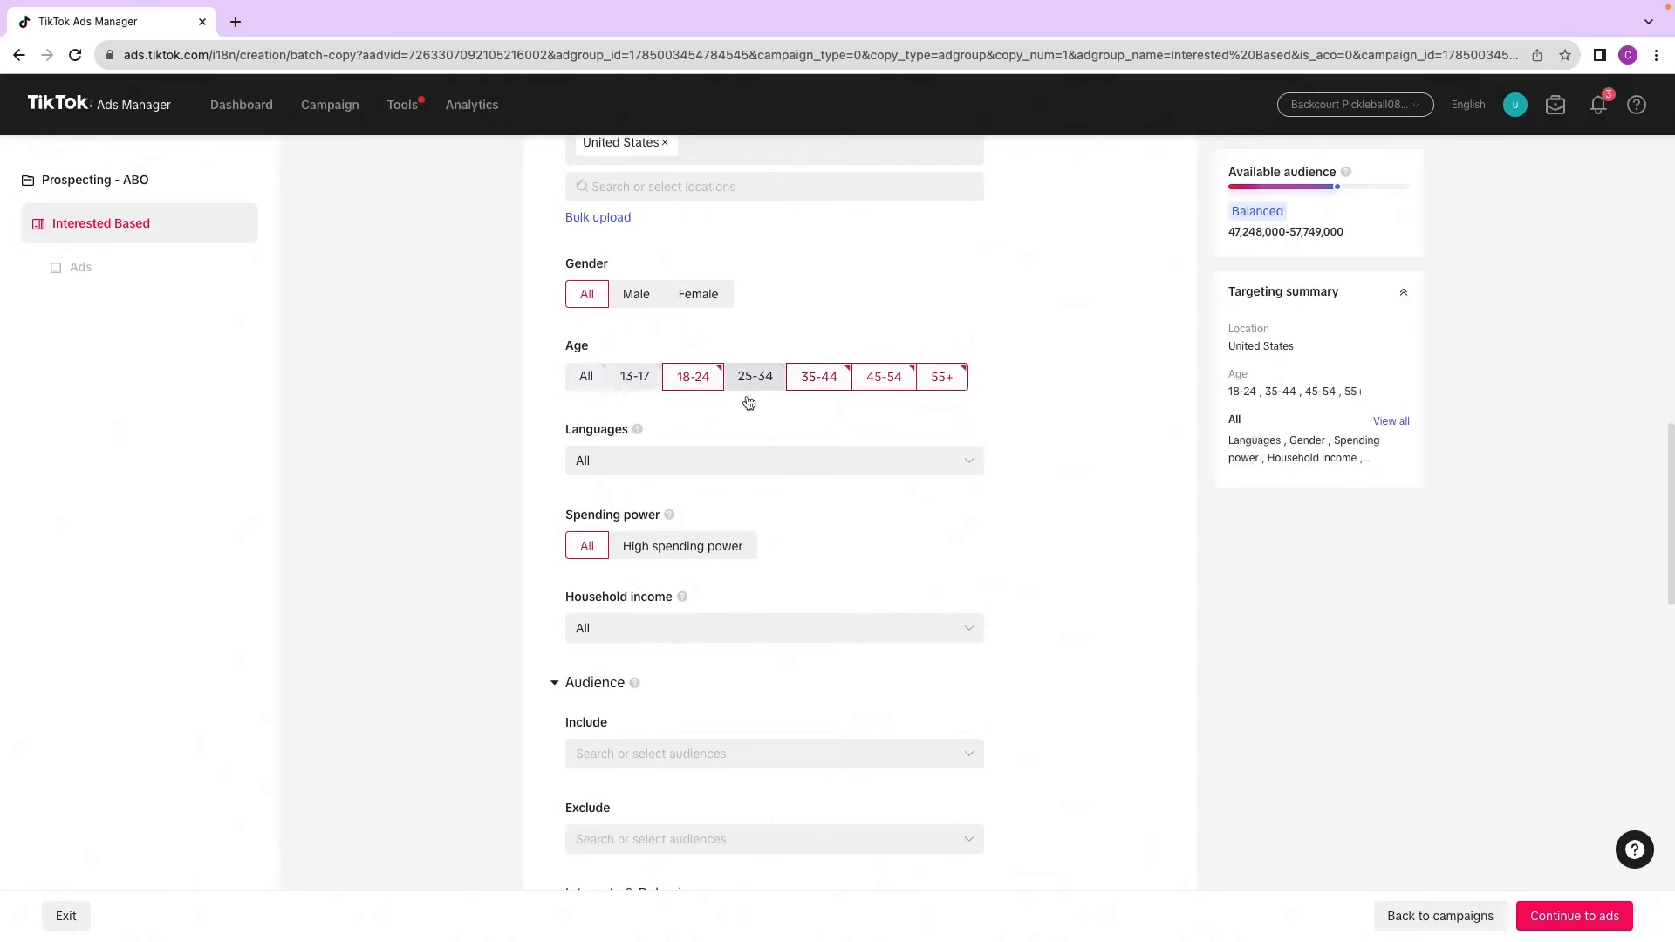
left_click(750, 384)
Step: Add the pickleball interest under Interests & Behaviors for the Interested Based ad group
scroll(678, 522, "down", 2)
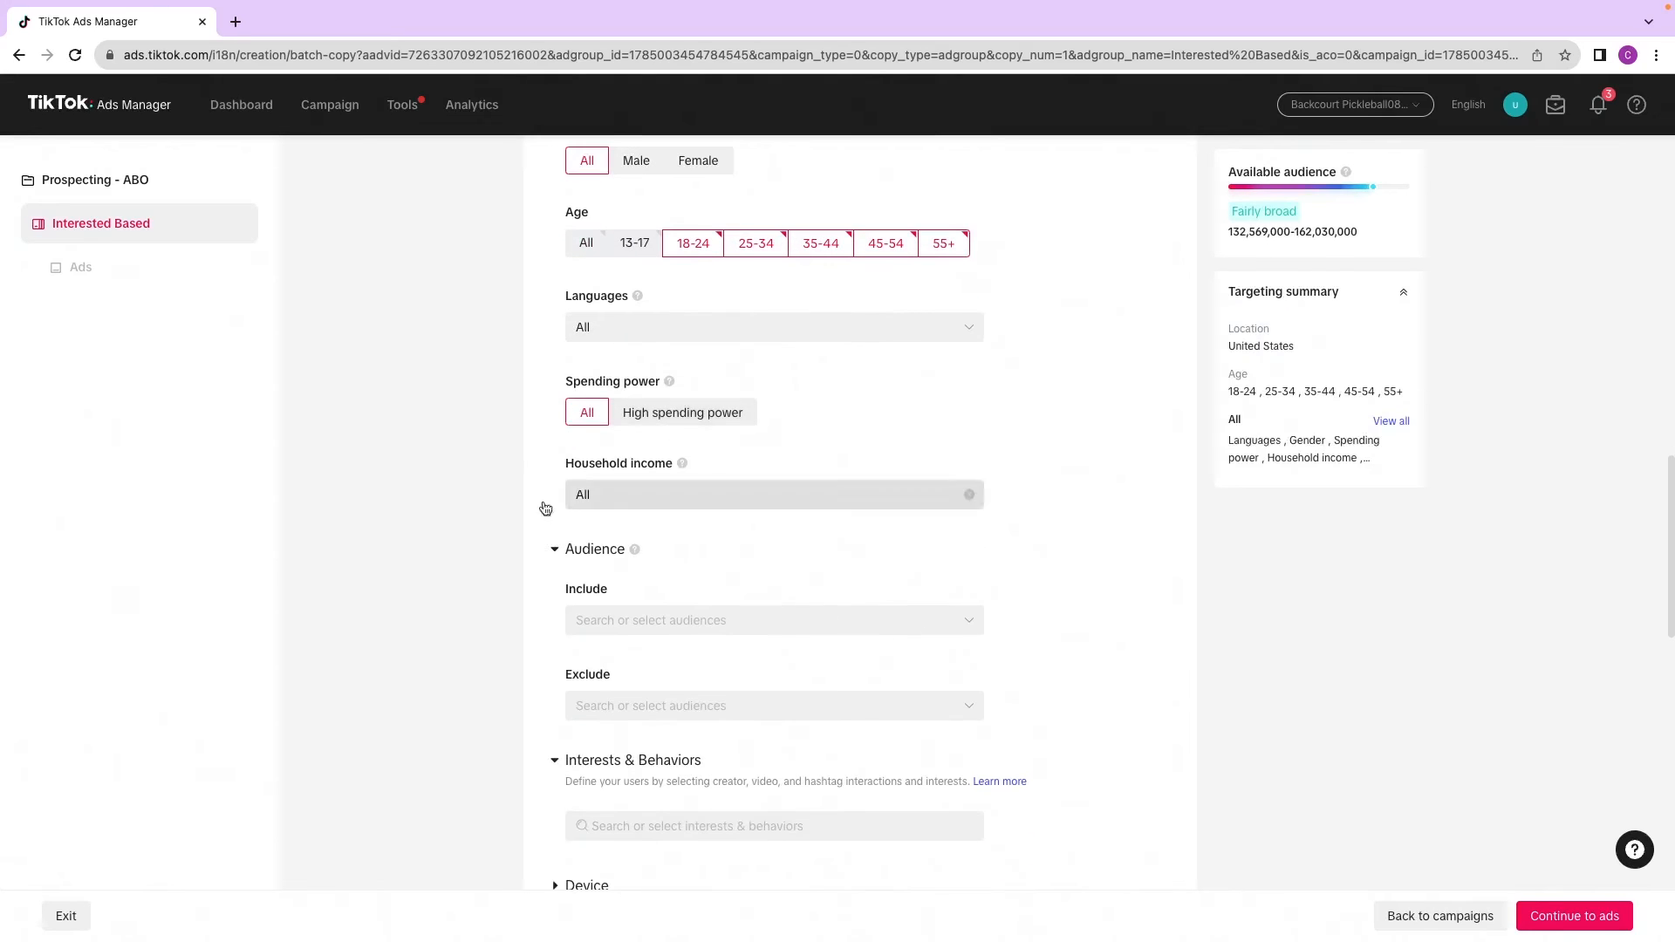
scroll(667, 548, "down", 4)
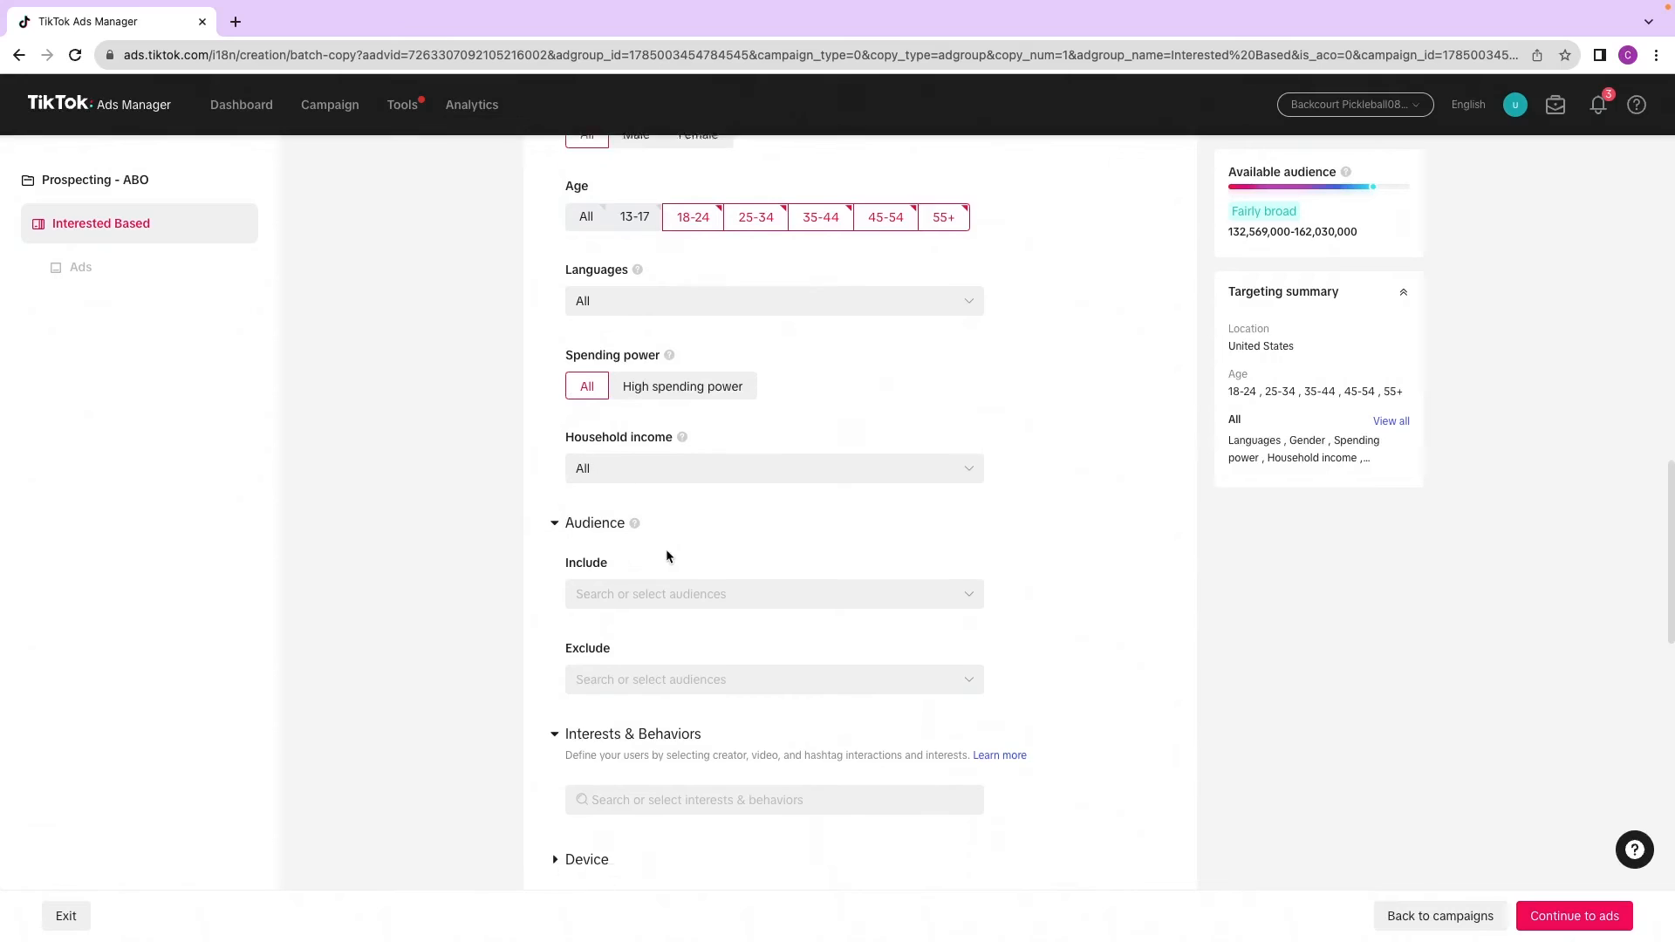
left_click(663, 583)
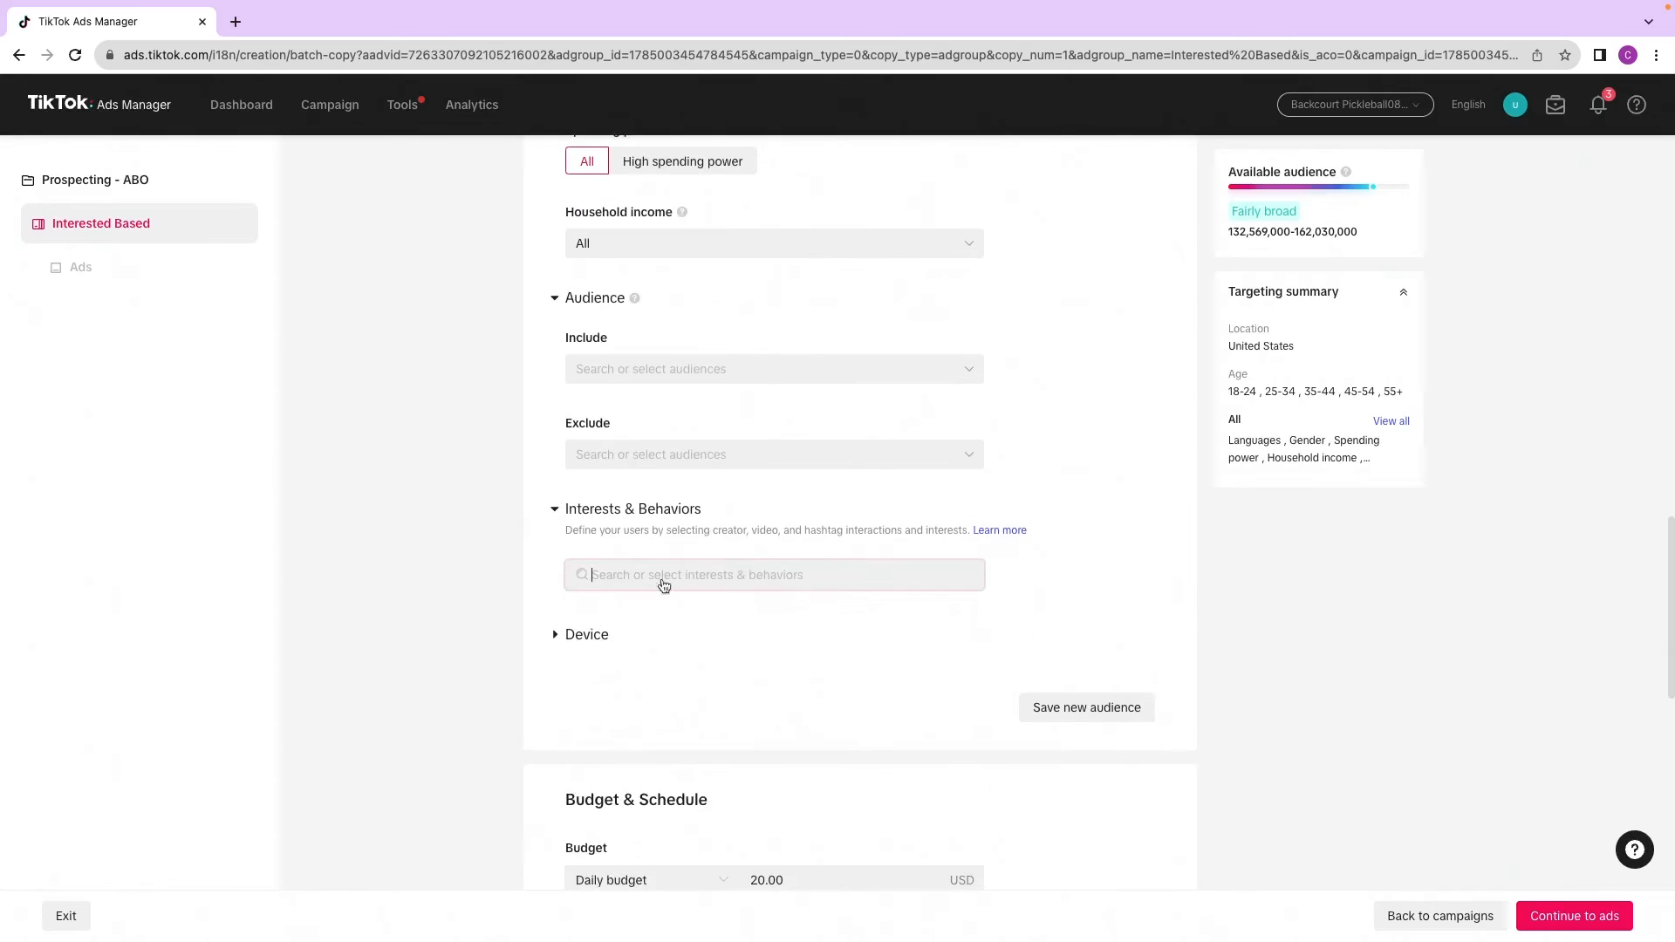
type("pickle")
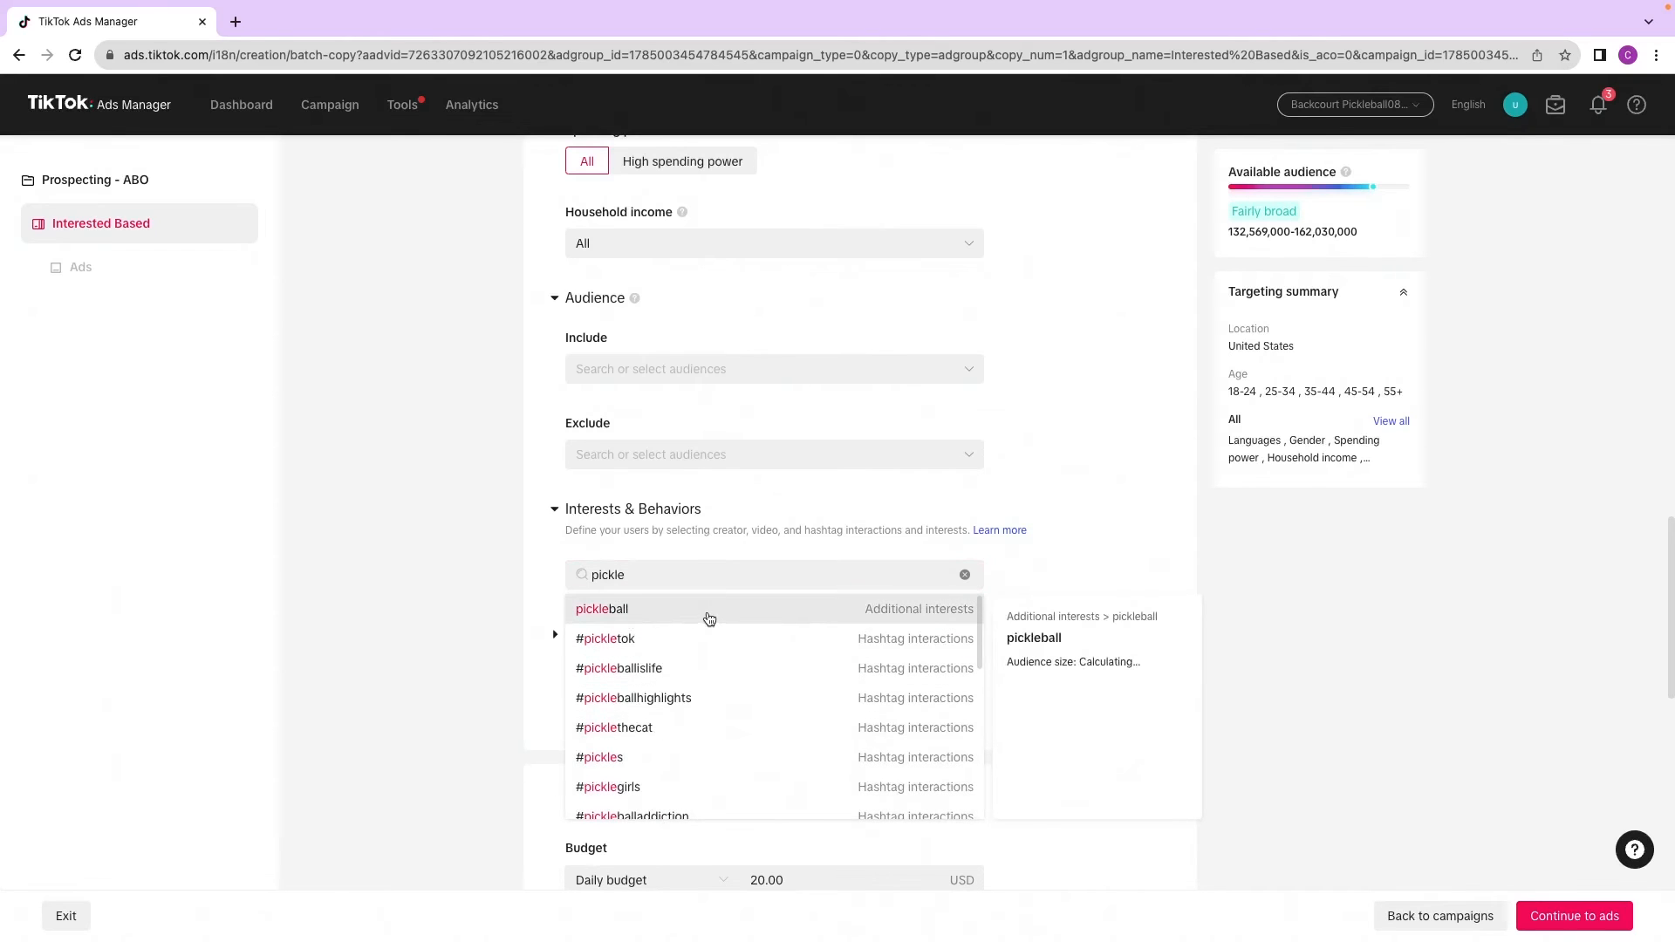
left_click(709, 614)
left_click(540, 636)
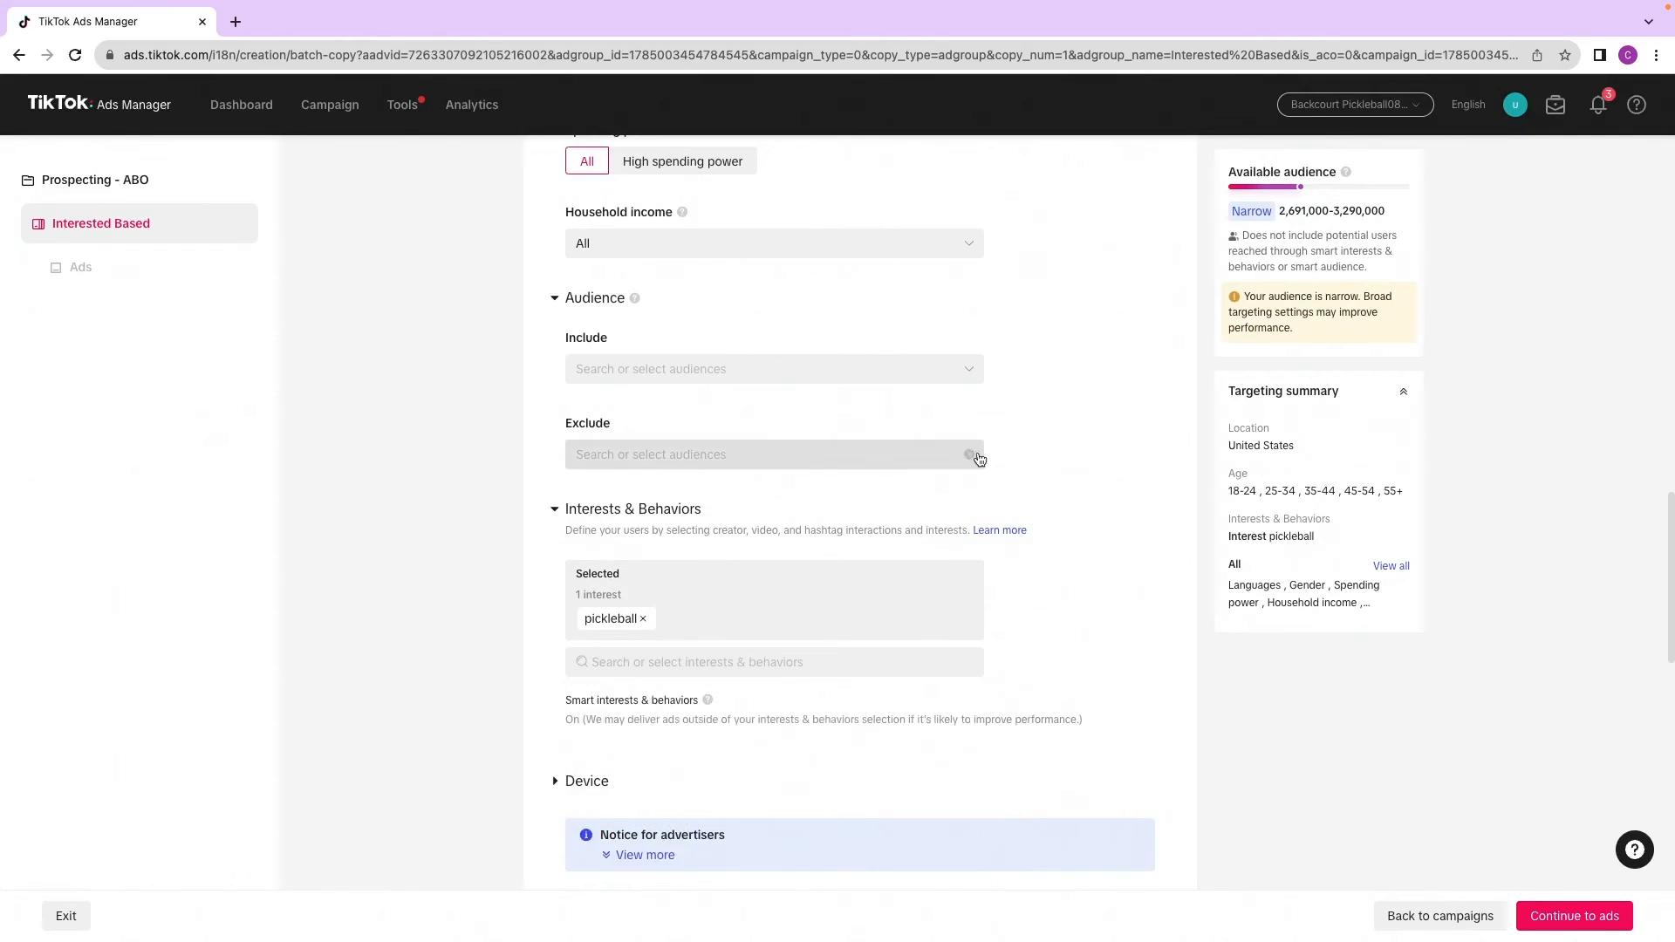
Step: Continue to the ads and publish the Interested Based ad group with its three copied ads
scroll(627, 616, "down", 4)
scroll(627, 616, "down", 6)
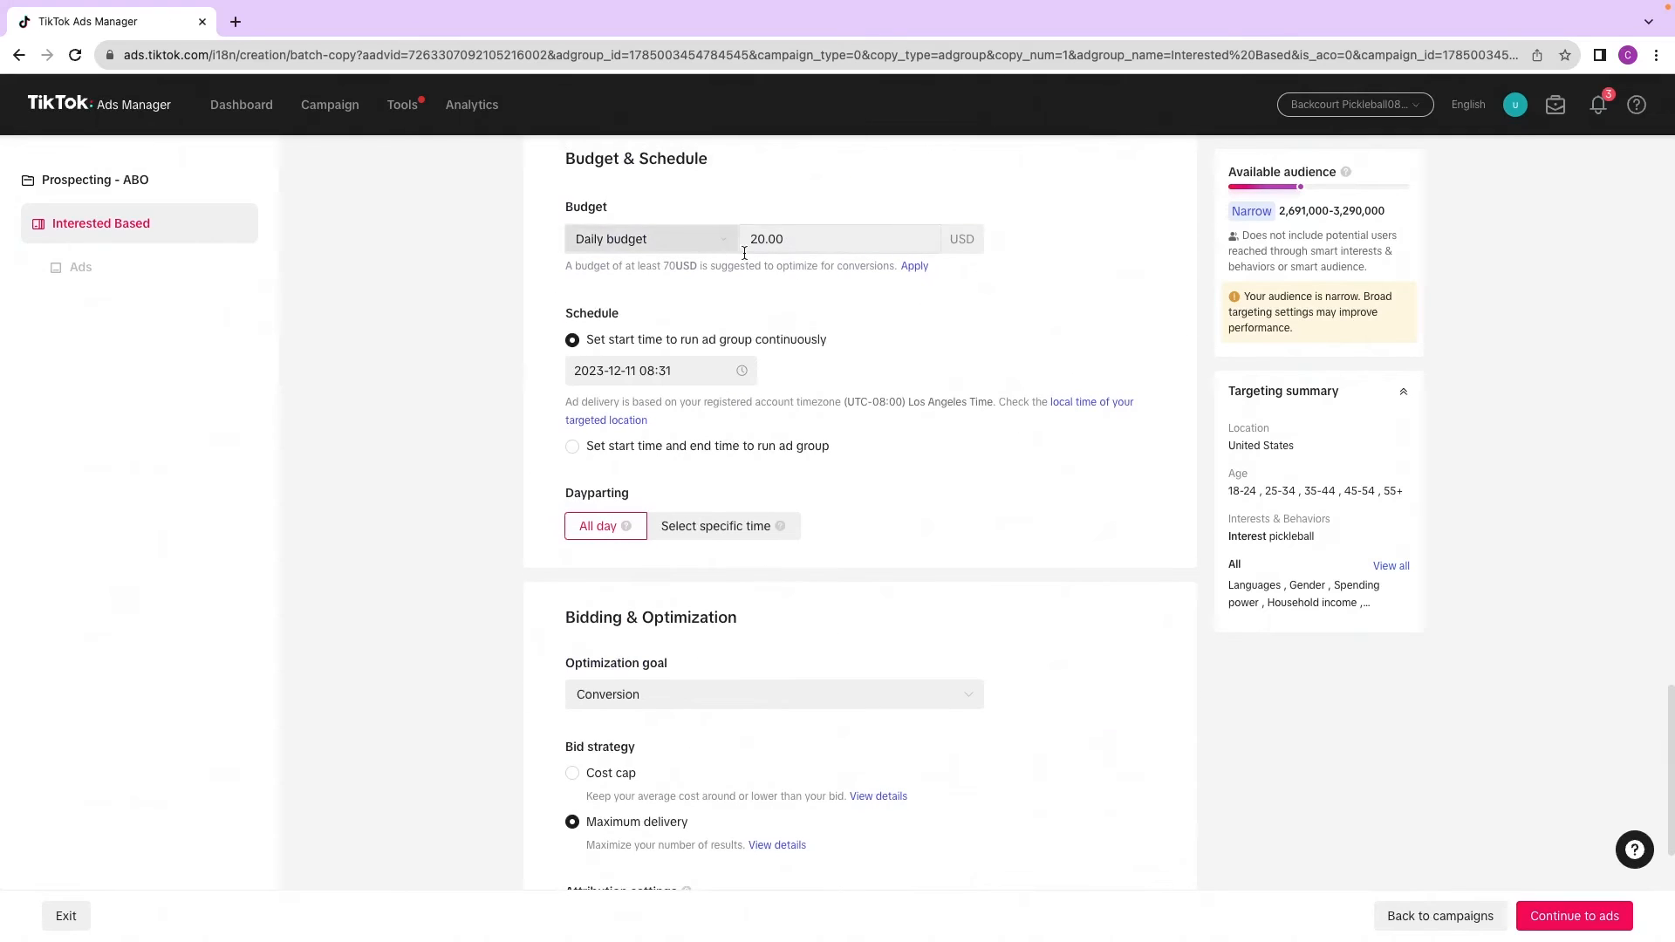
scroll(632, 518, "down", 2)
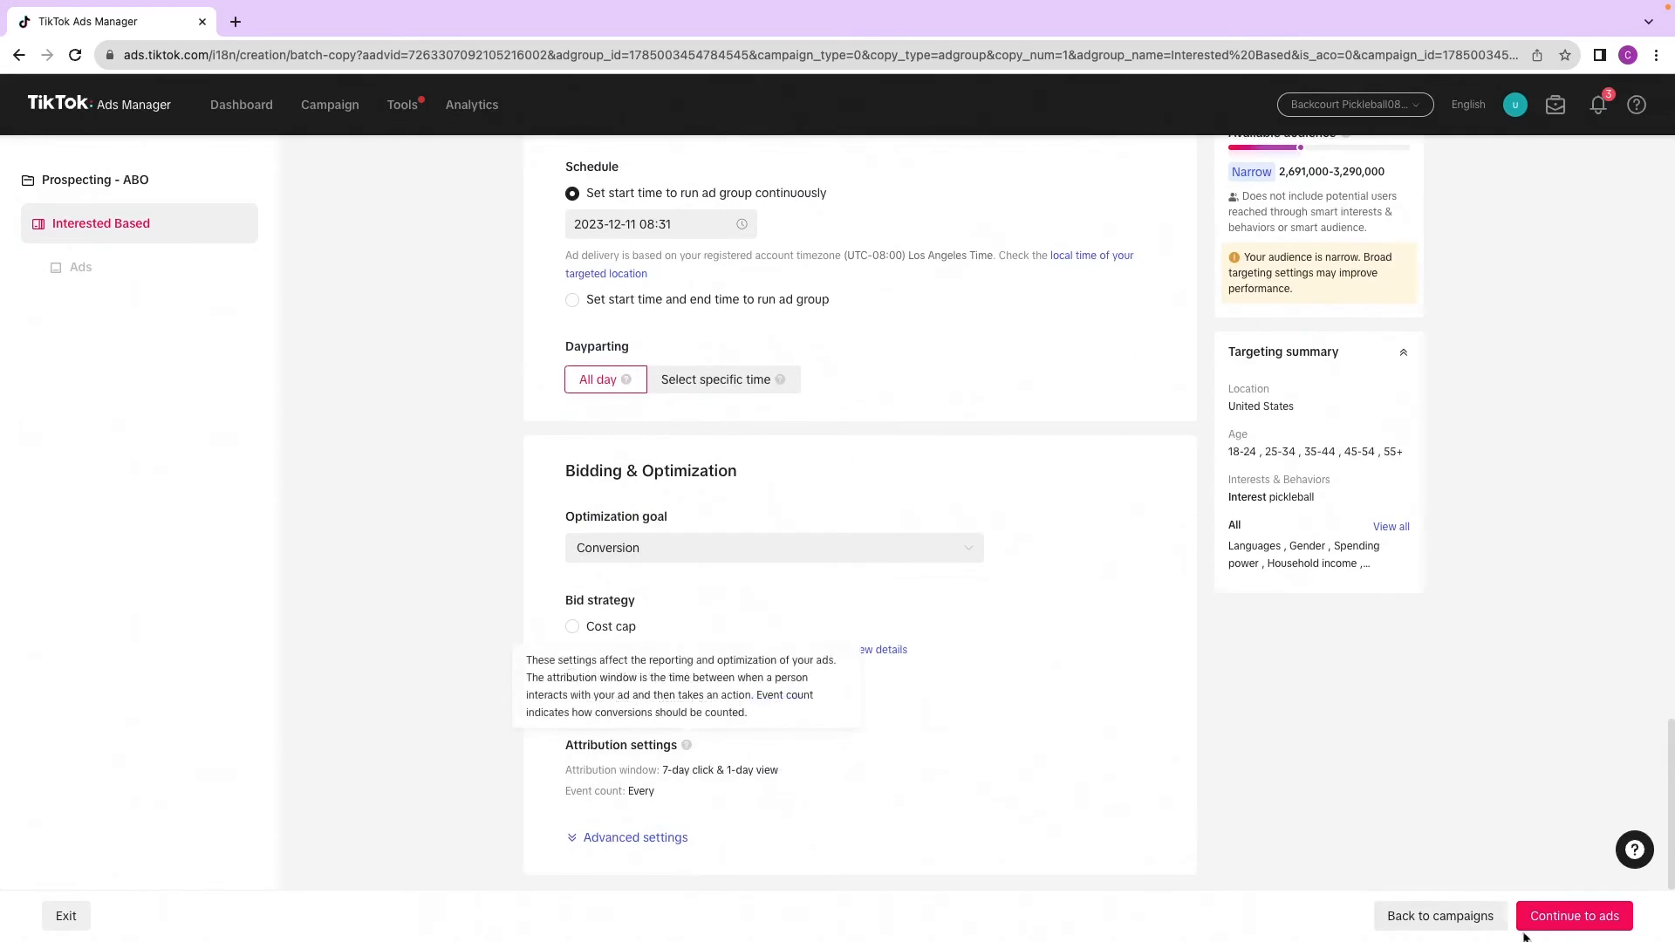
left_click(1568, 921)
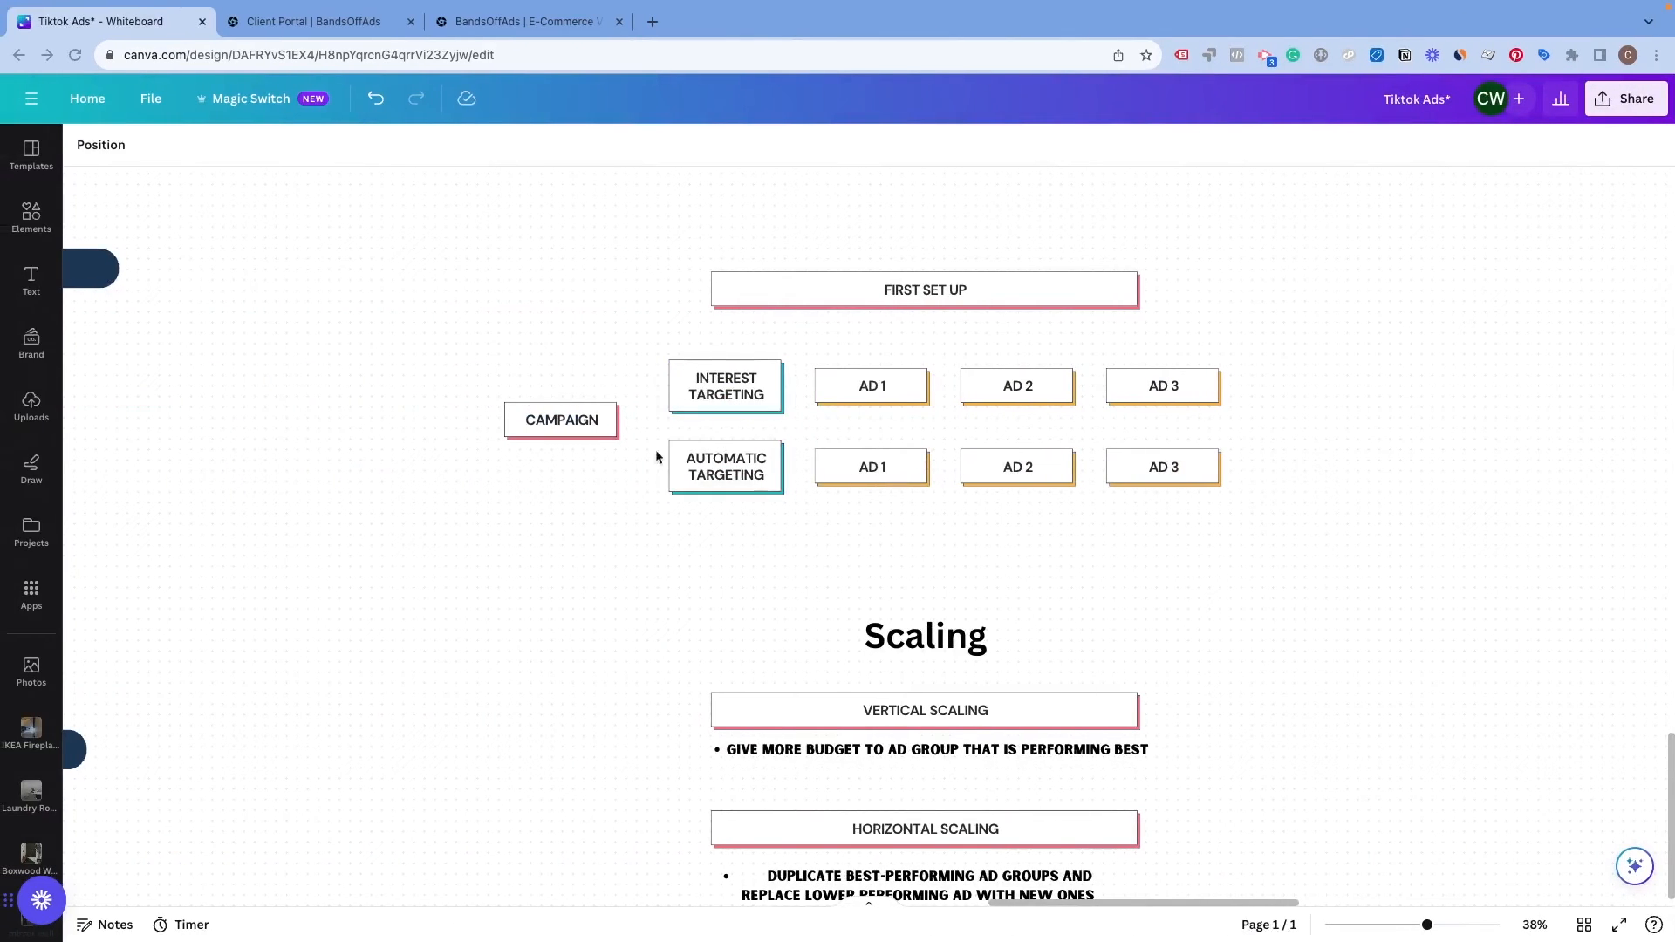
key("ctrl+Right")
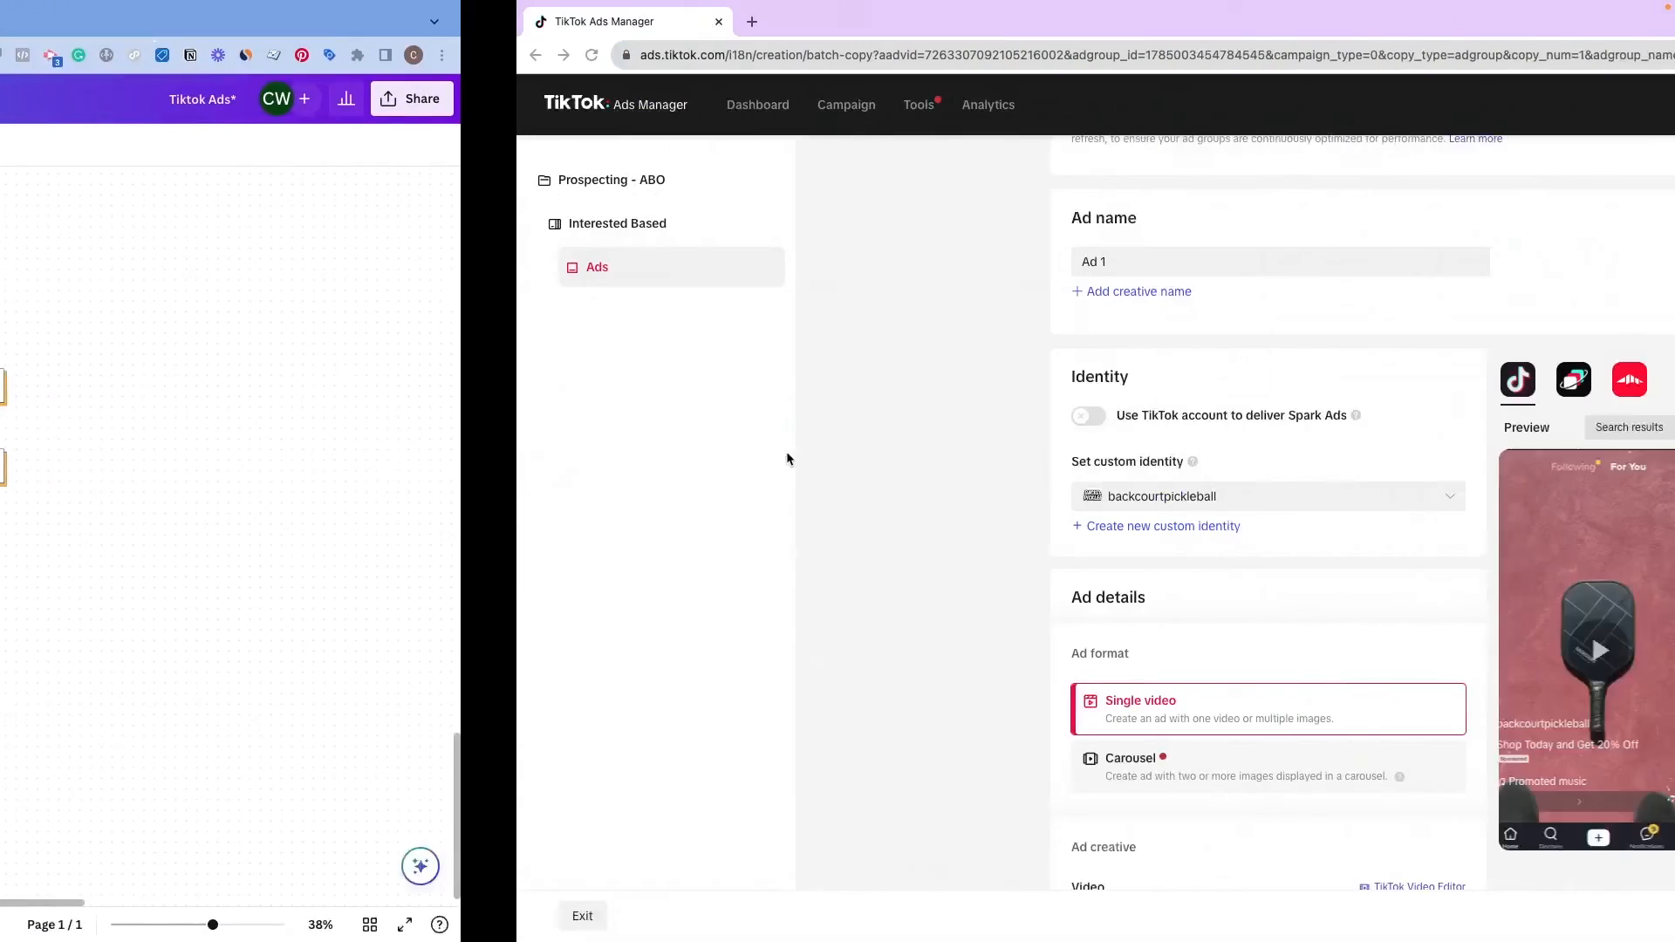
scroll(572, 411, "down", 13)
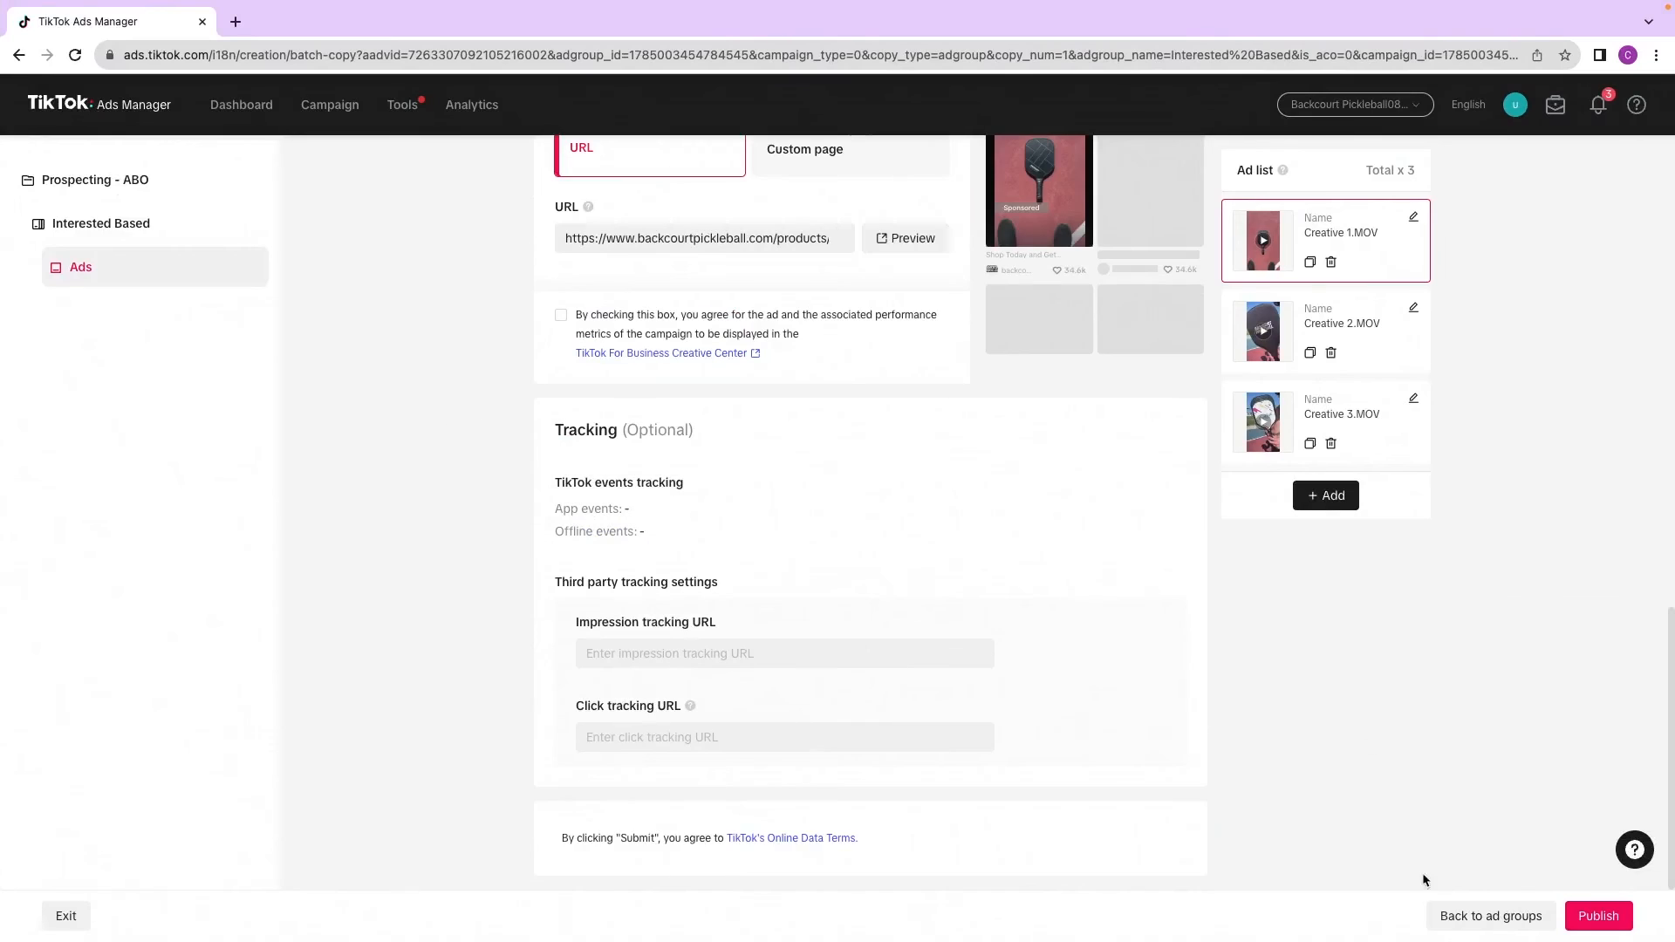
left_click(1595, 923)
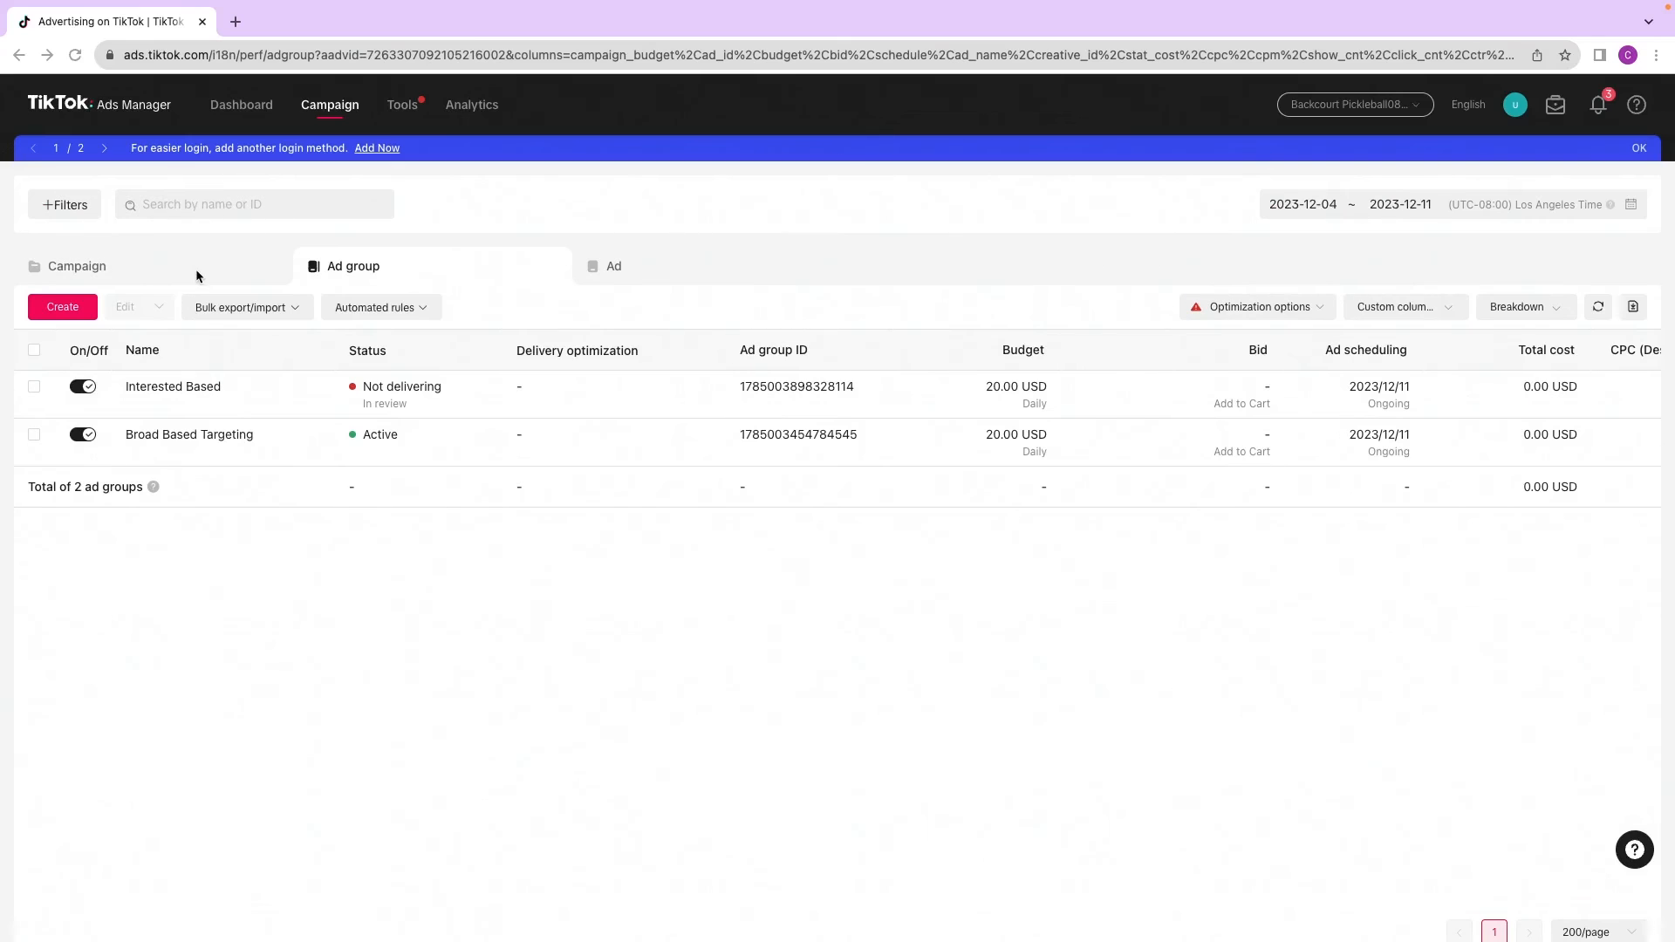
Step: Review the ad group and ad lists for the new Interested Based ad group and its ads
left_click(149, 272)
left_click(360, 269)
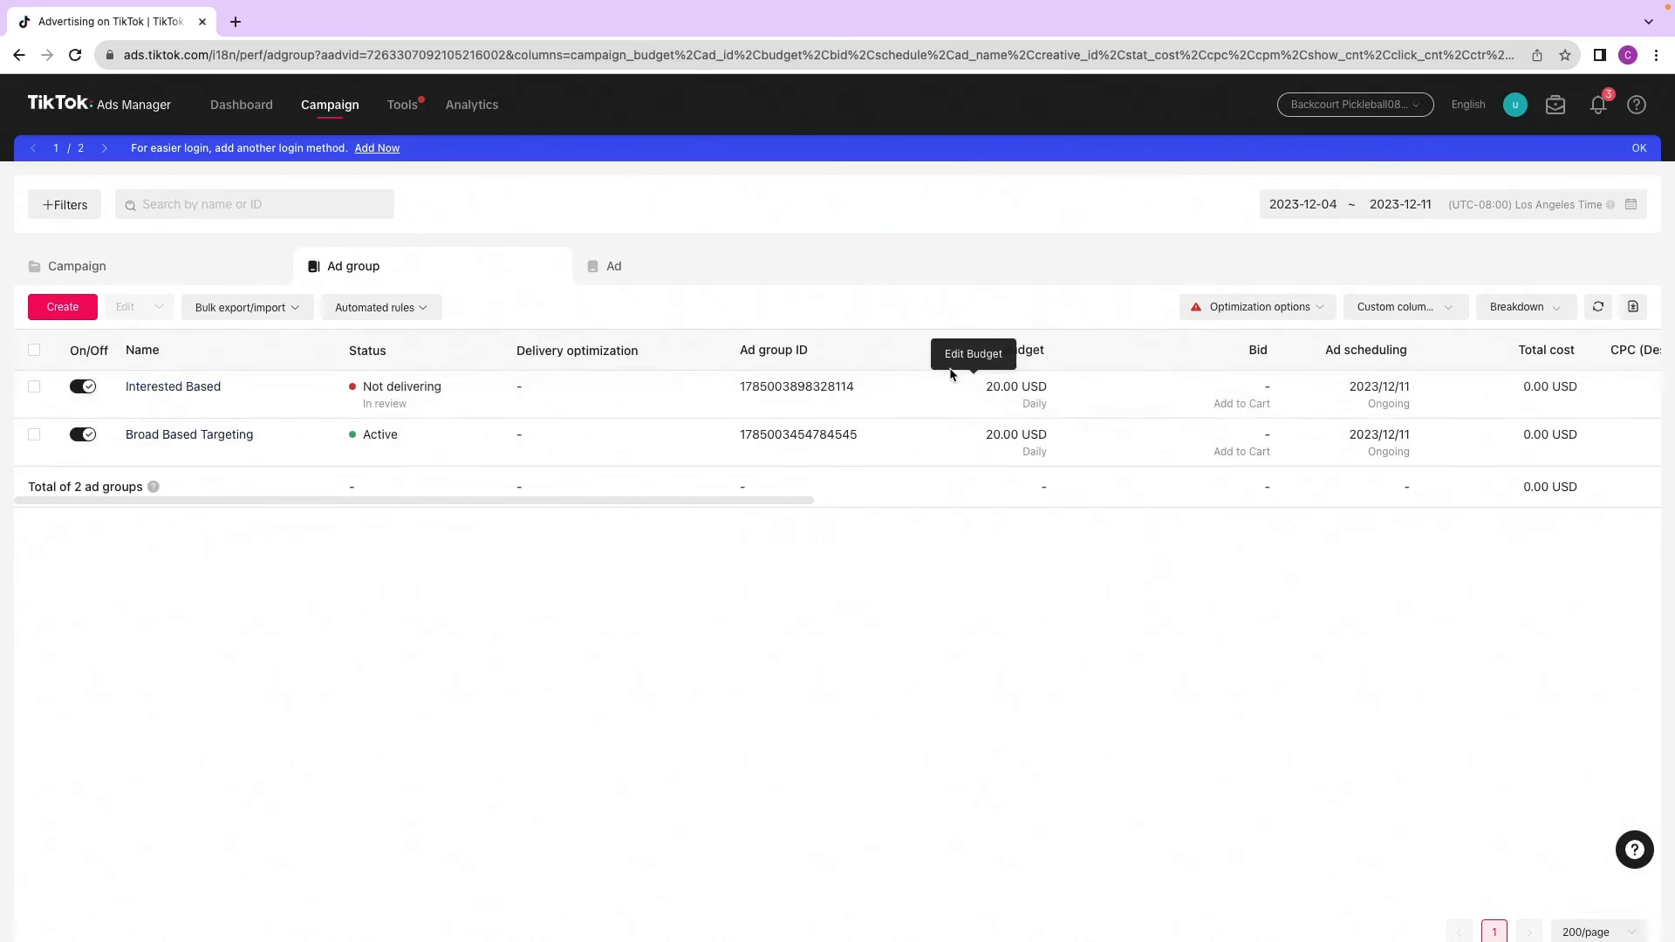
left_click(611, 269)
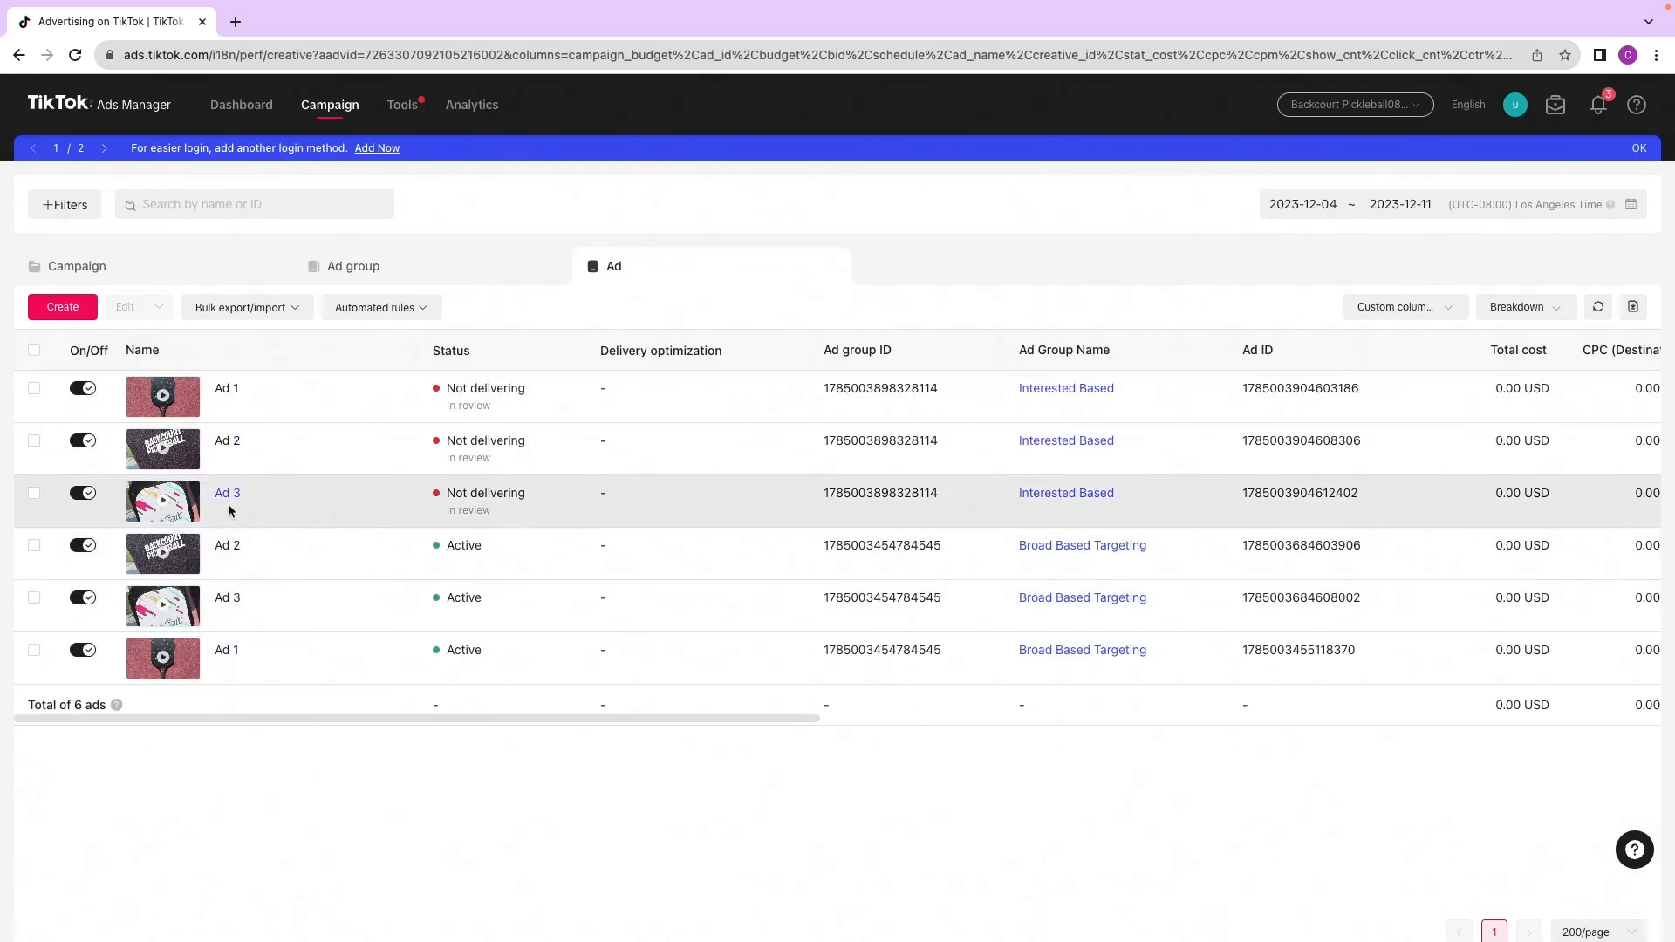
left_click(396, 278)
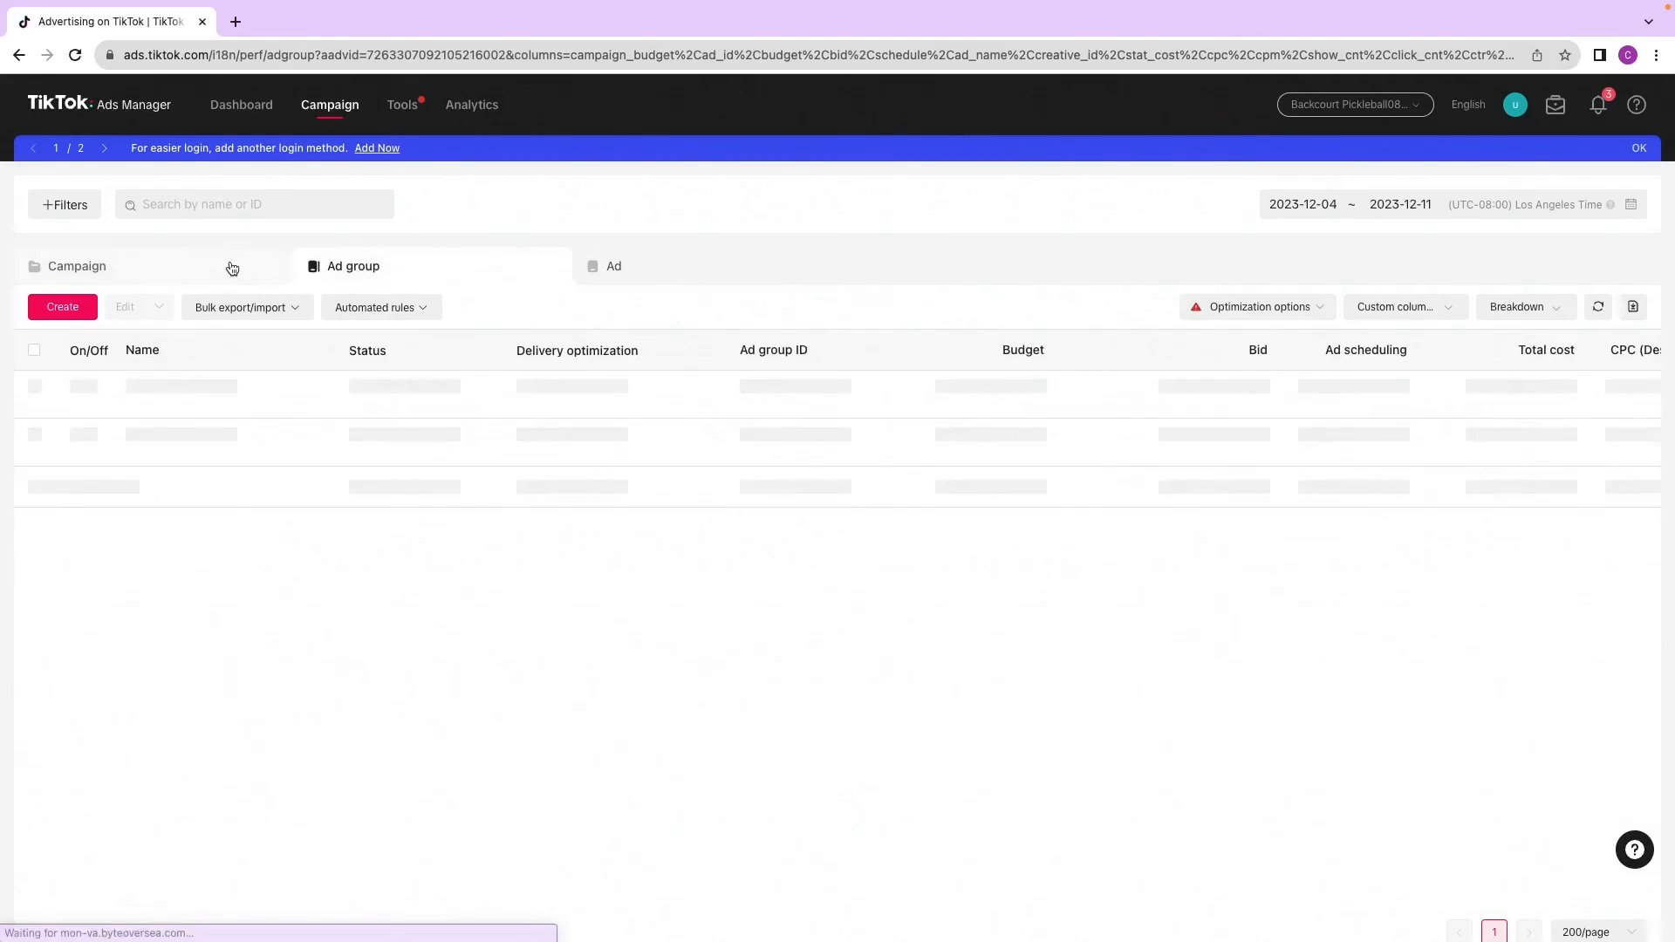
left_click(248, 277)
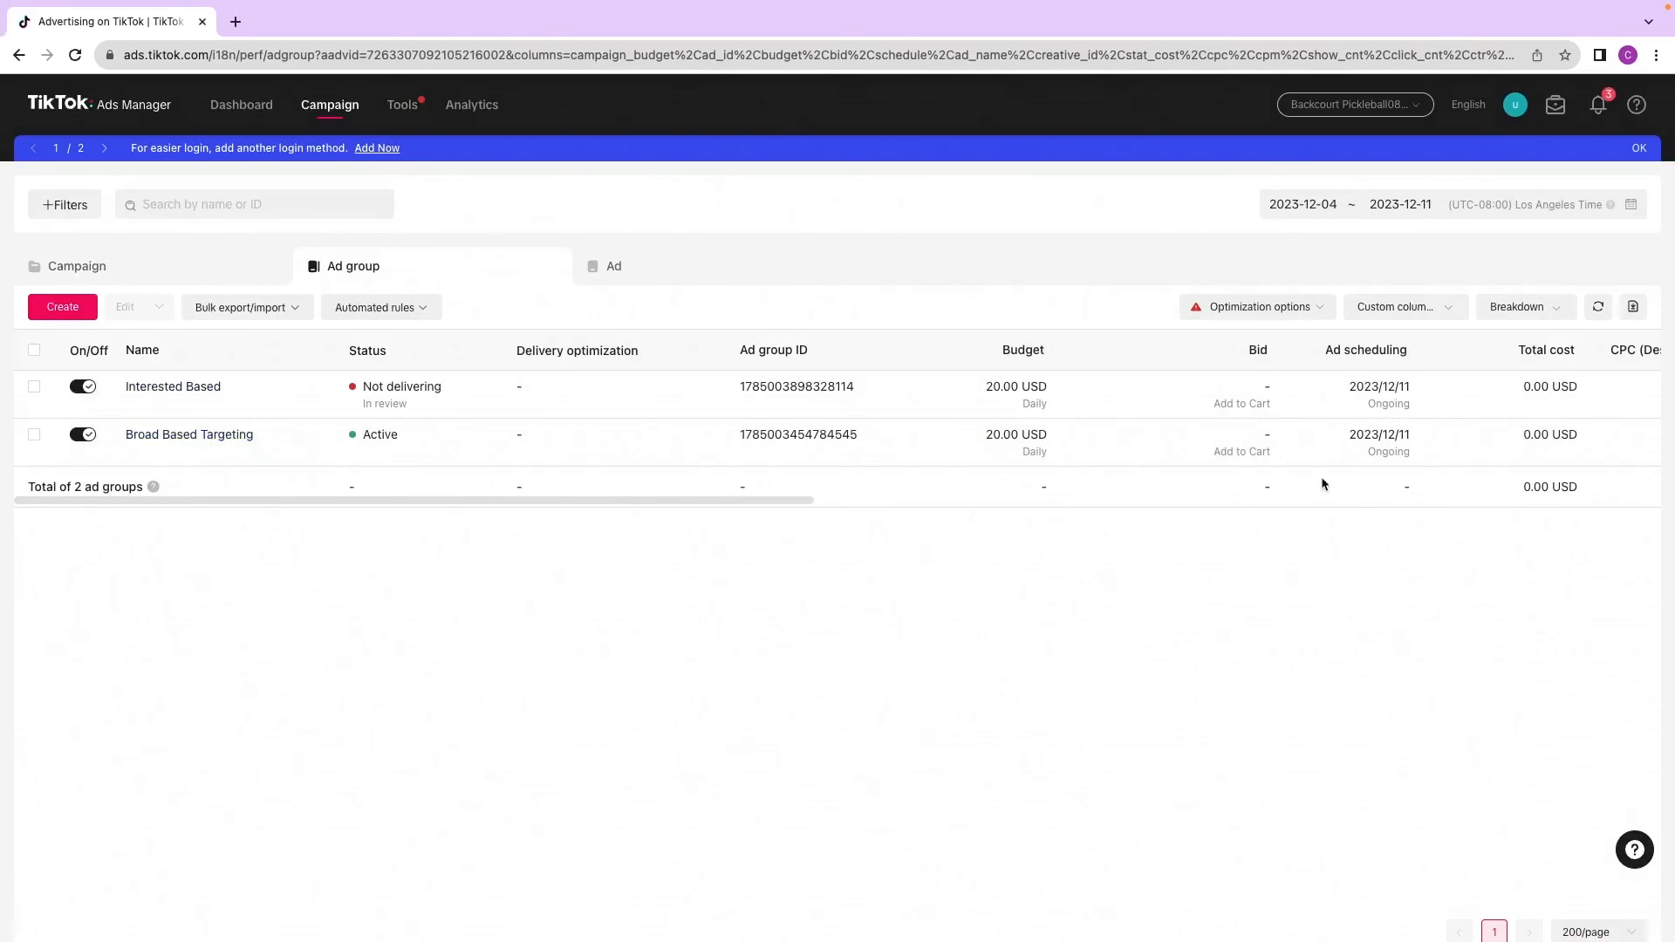
Step: Set the Broad Based Targeting ad group's daily budget to 40 USD
left_click_drag(721, 499, 876, 507)
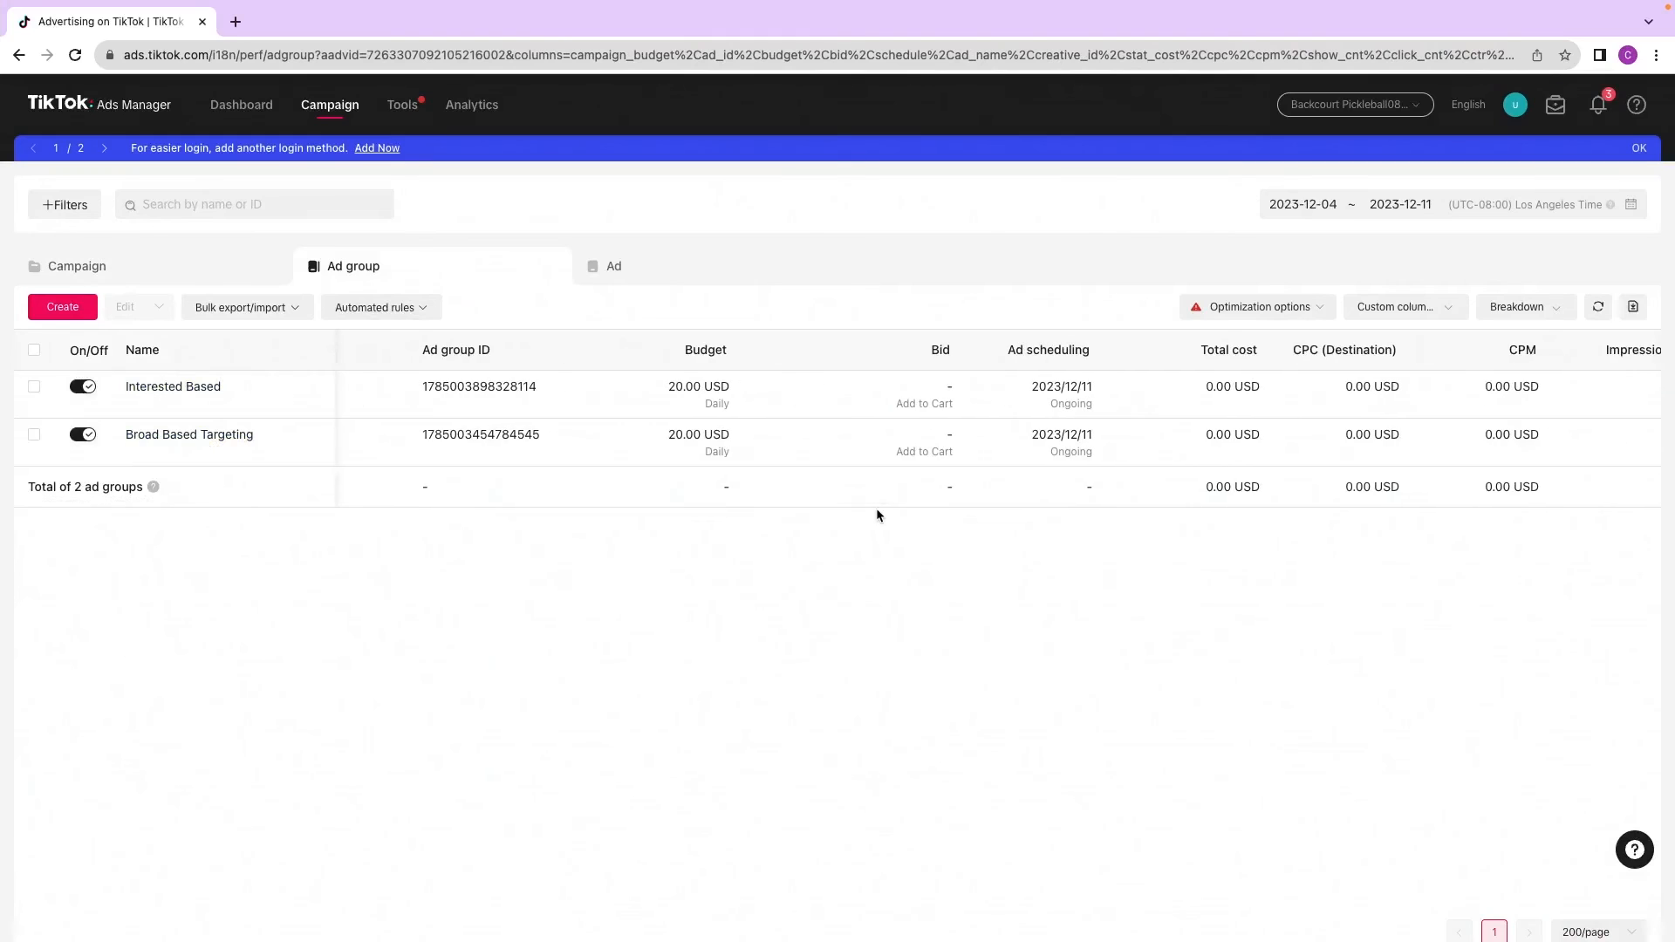
left_click(677, 437)
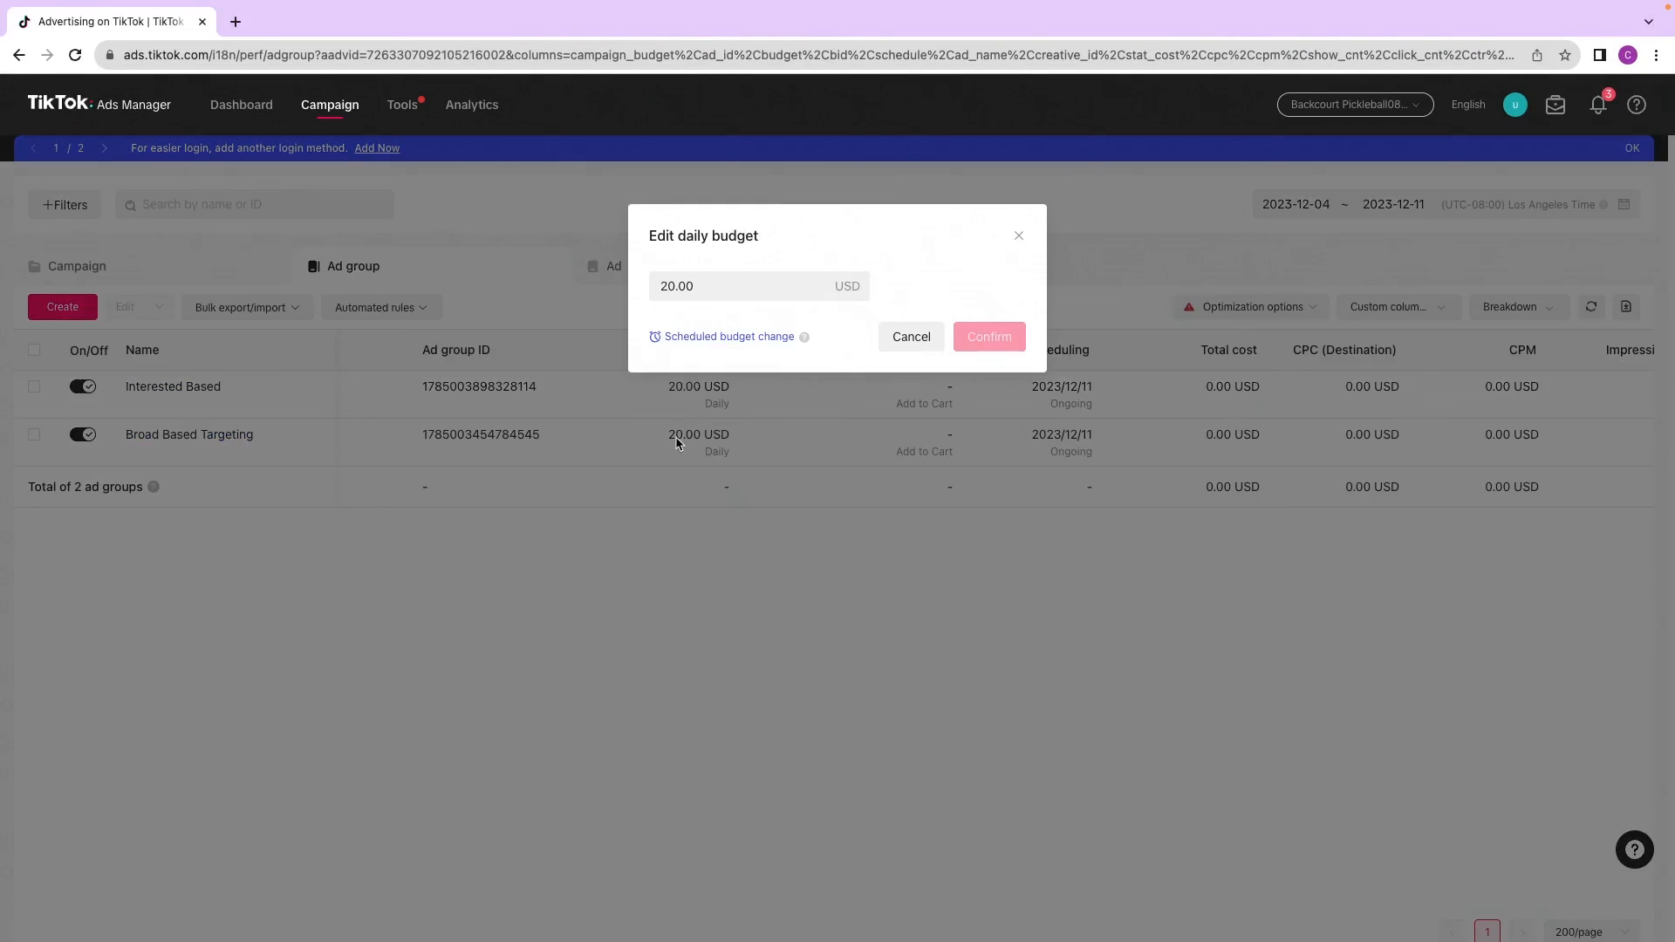
left_click_drag(748, 286, 636, 275)
key("BackSpace")
type("40")
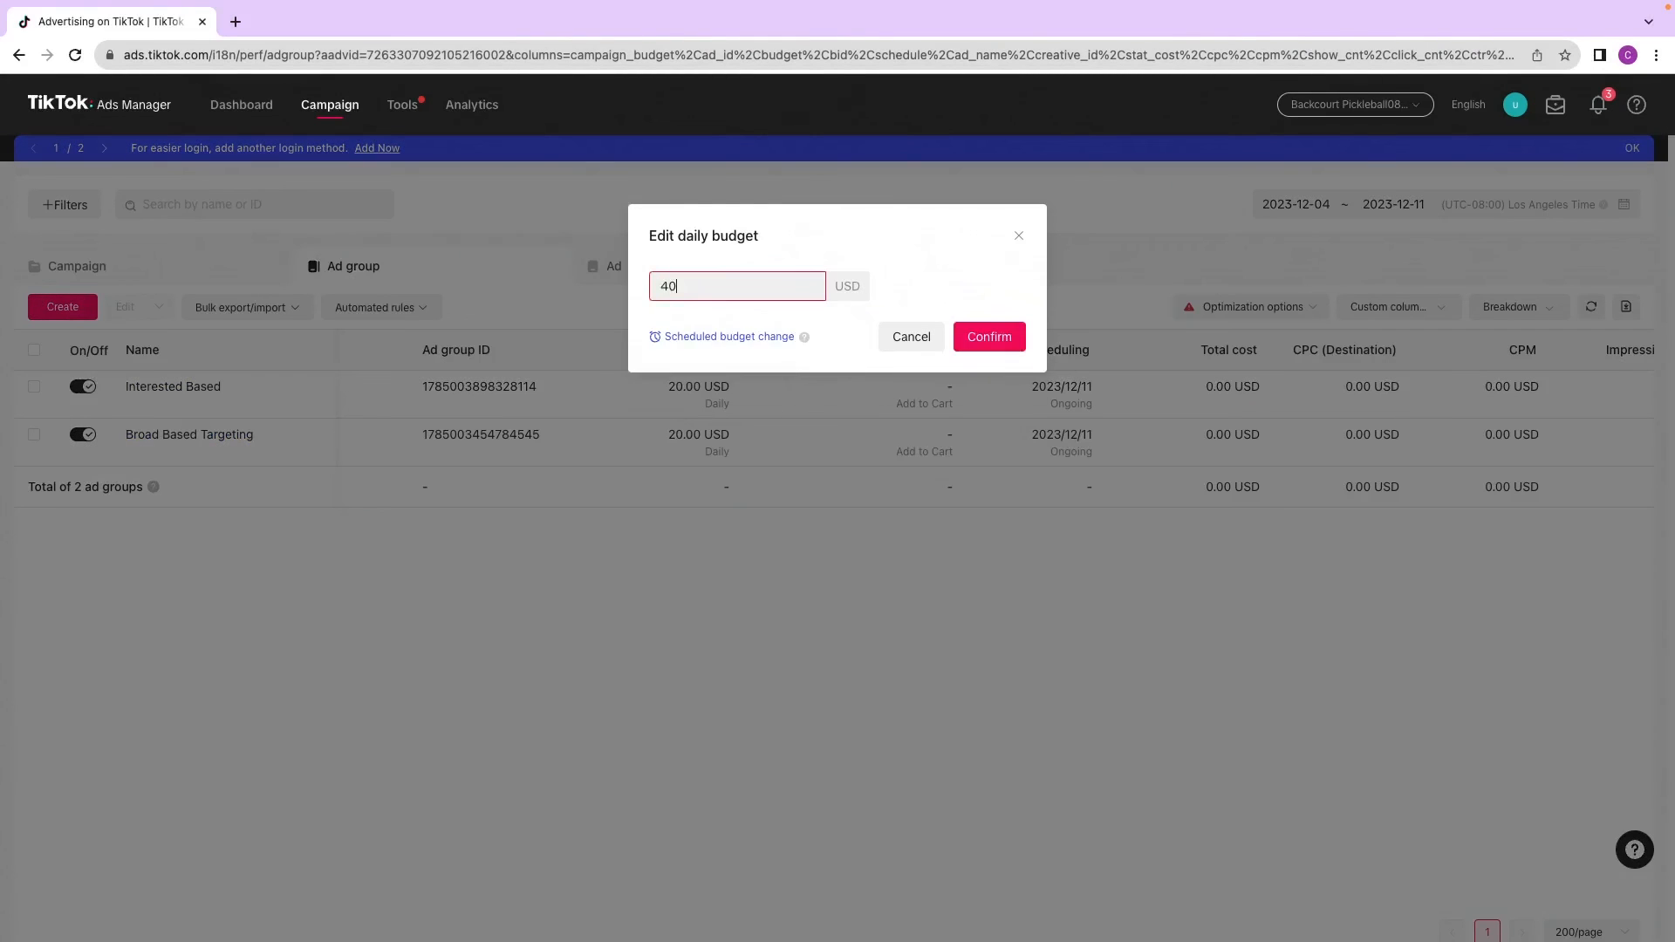
left_click(982, 365)
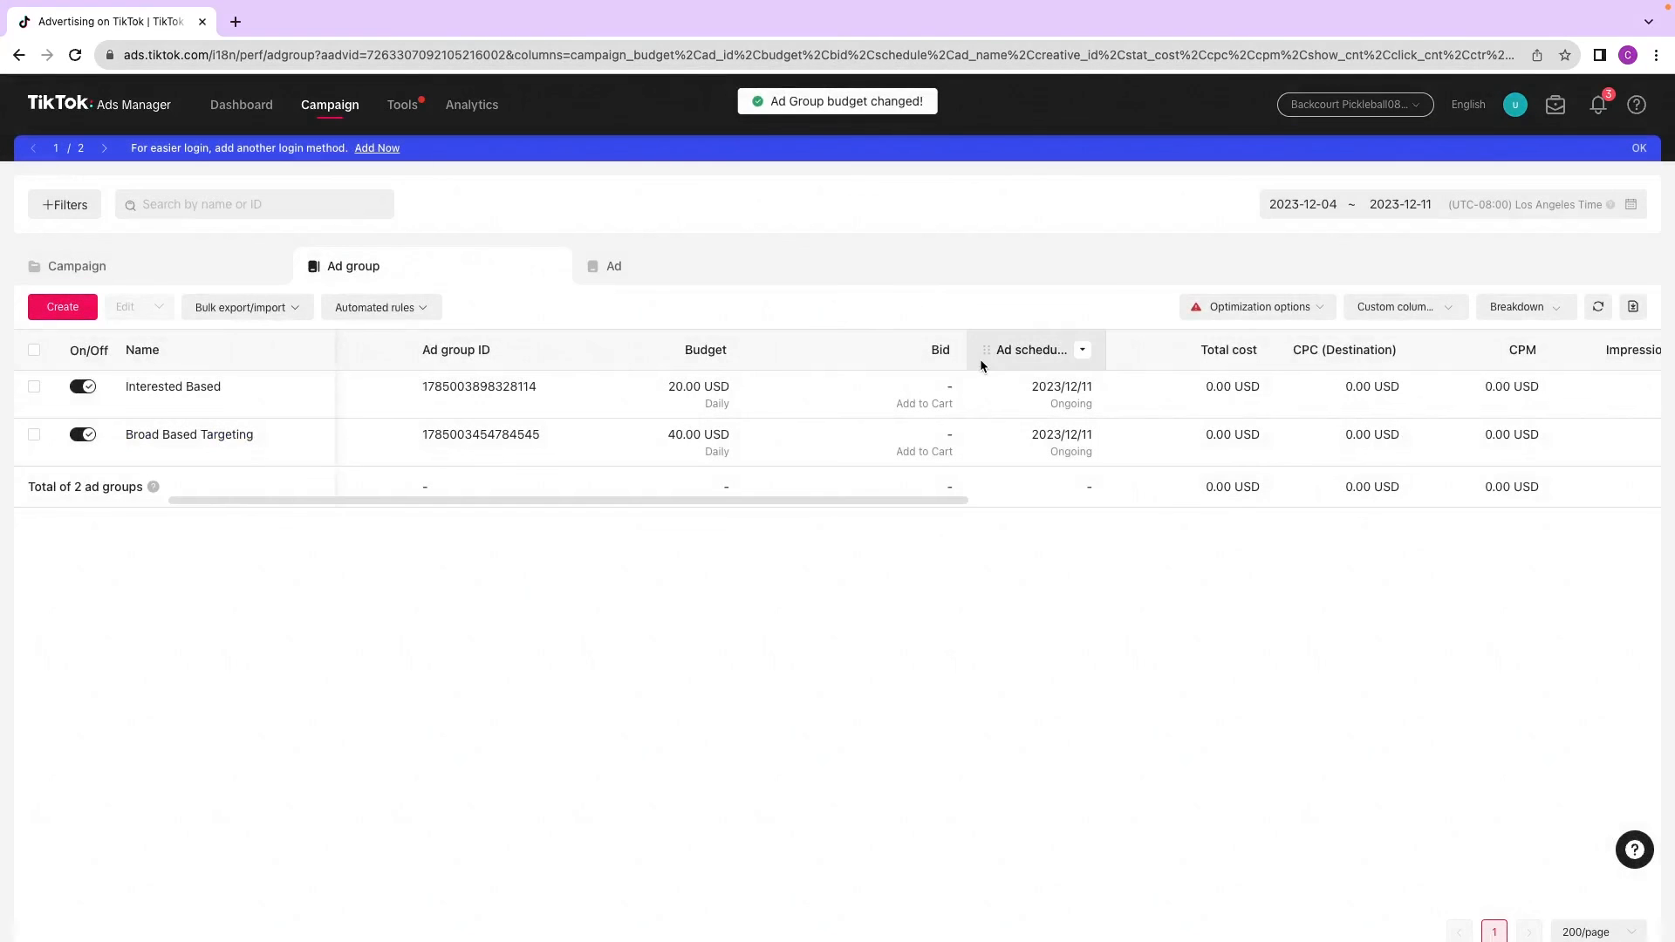
left_click_drag(542, 494, 478, 499)
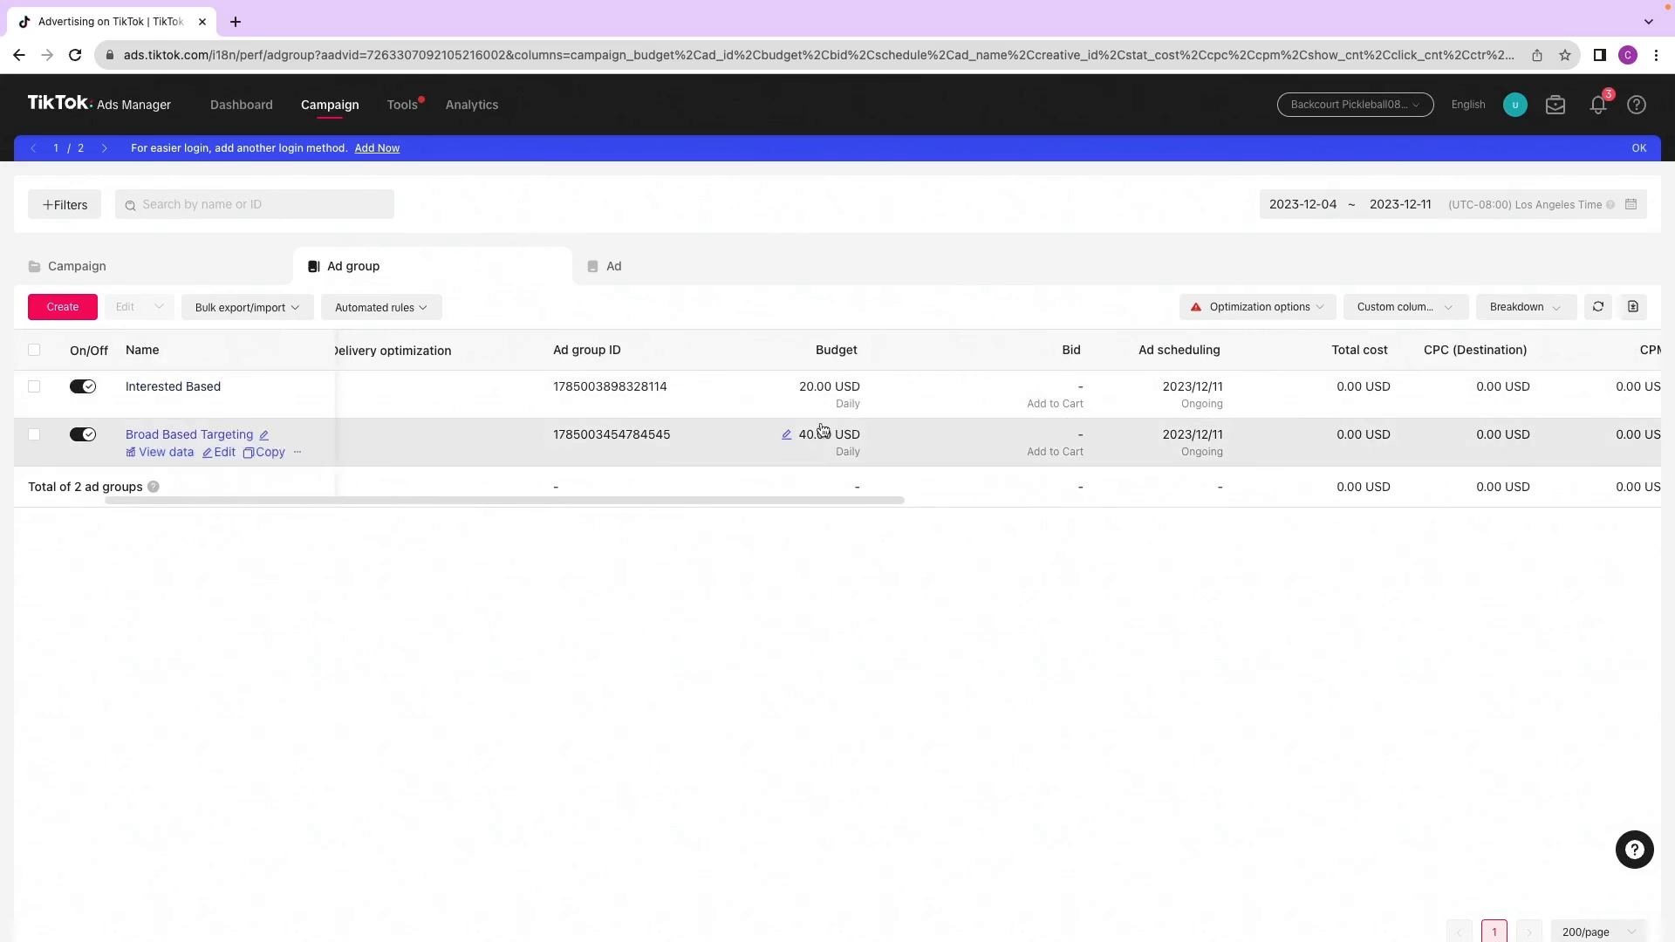
left_click(789, 438)
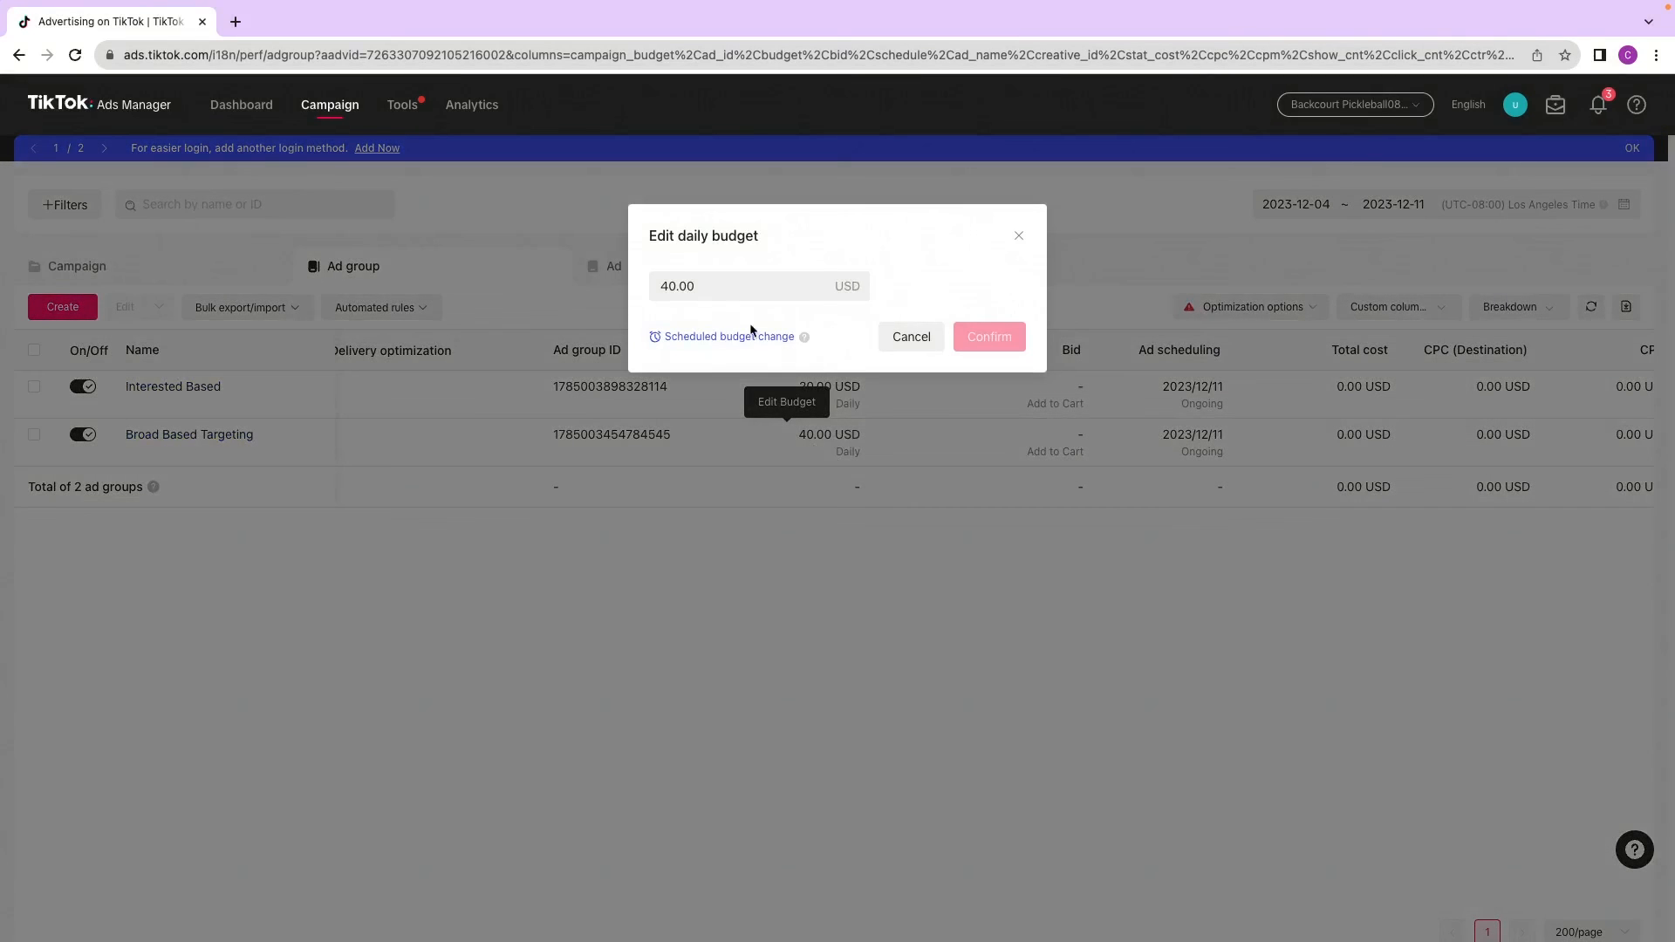
left_click(1021, 237)
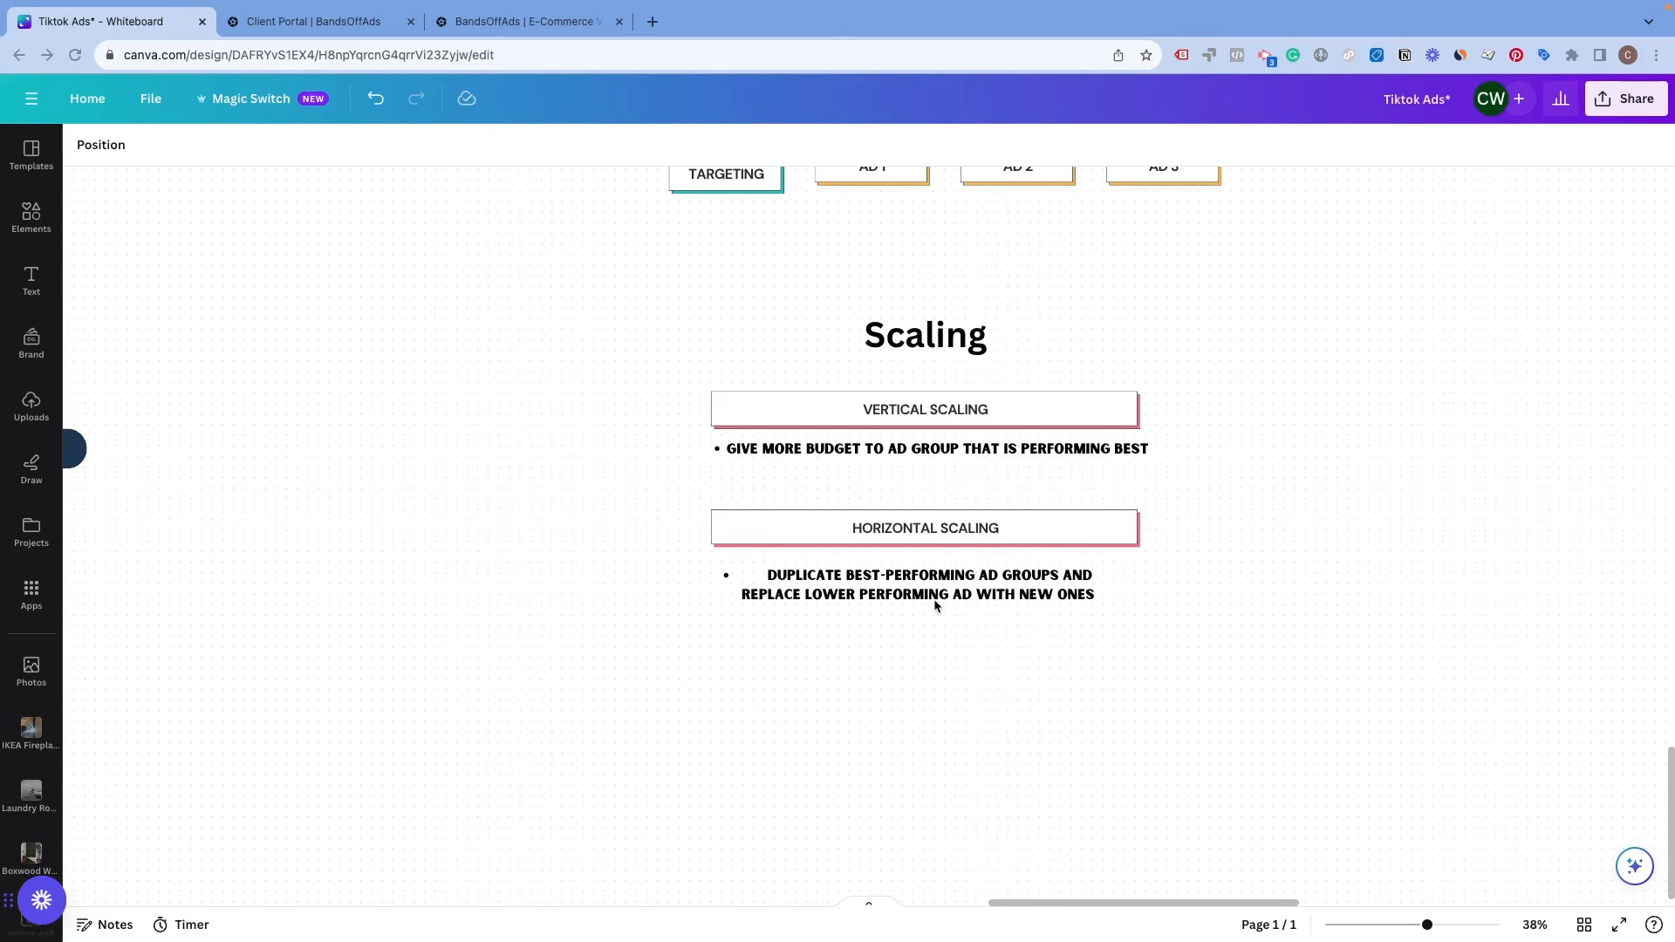
Step: Switch to the ad groups list and turn off Ad 2 and Ad 3 in the Broad Based Targeting ad group
key("ctrl+Right")
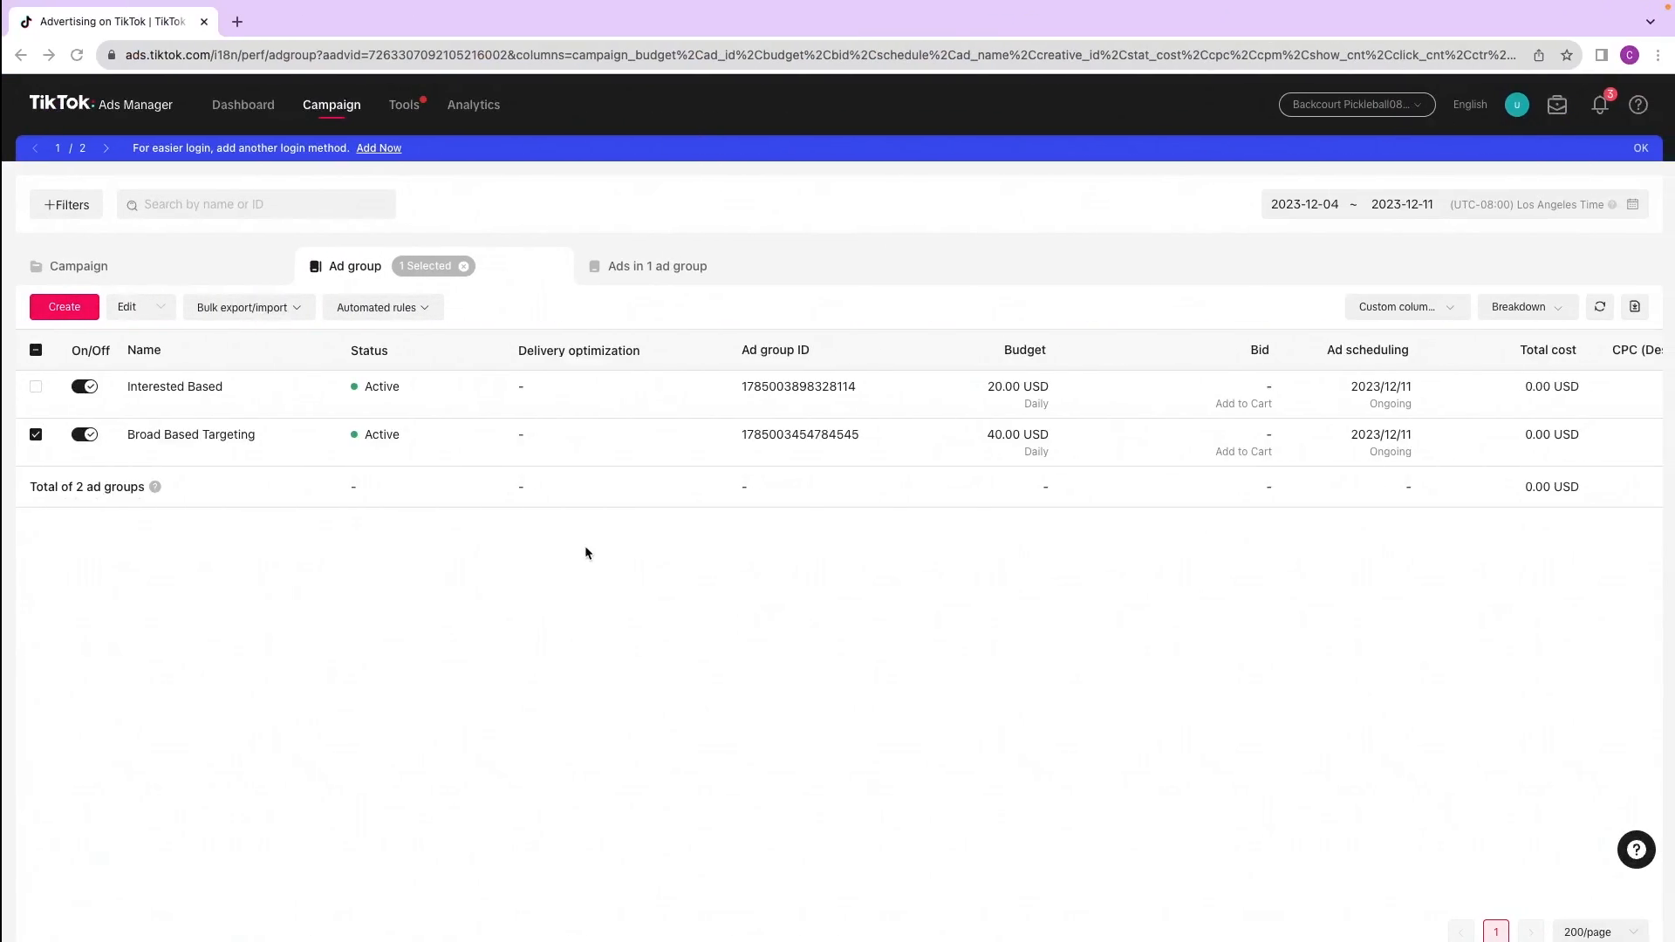
mouse_move(221, 445)
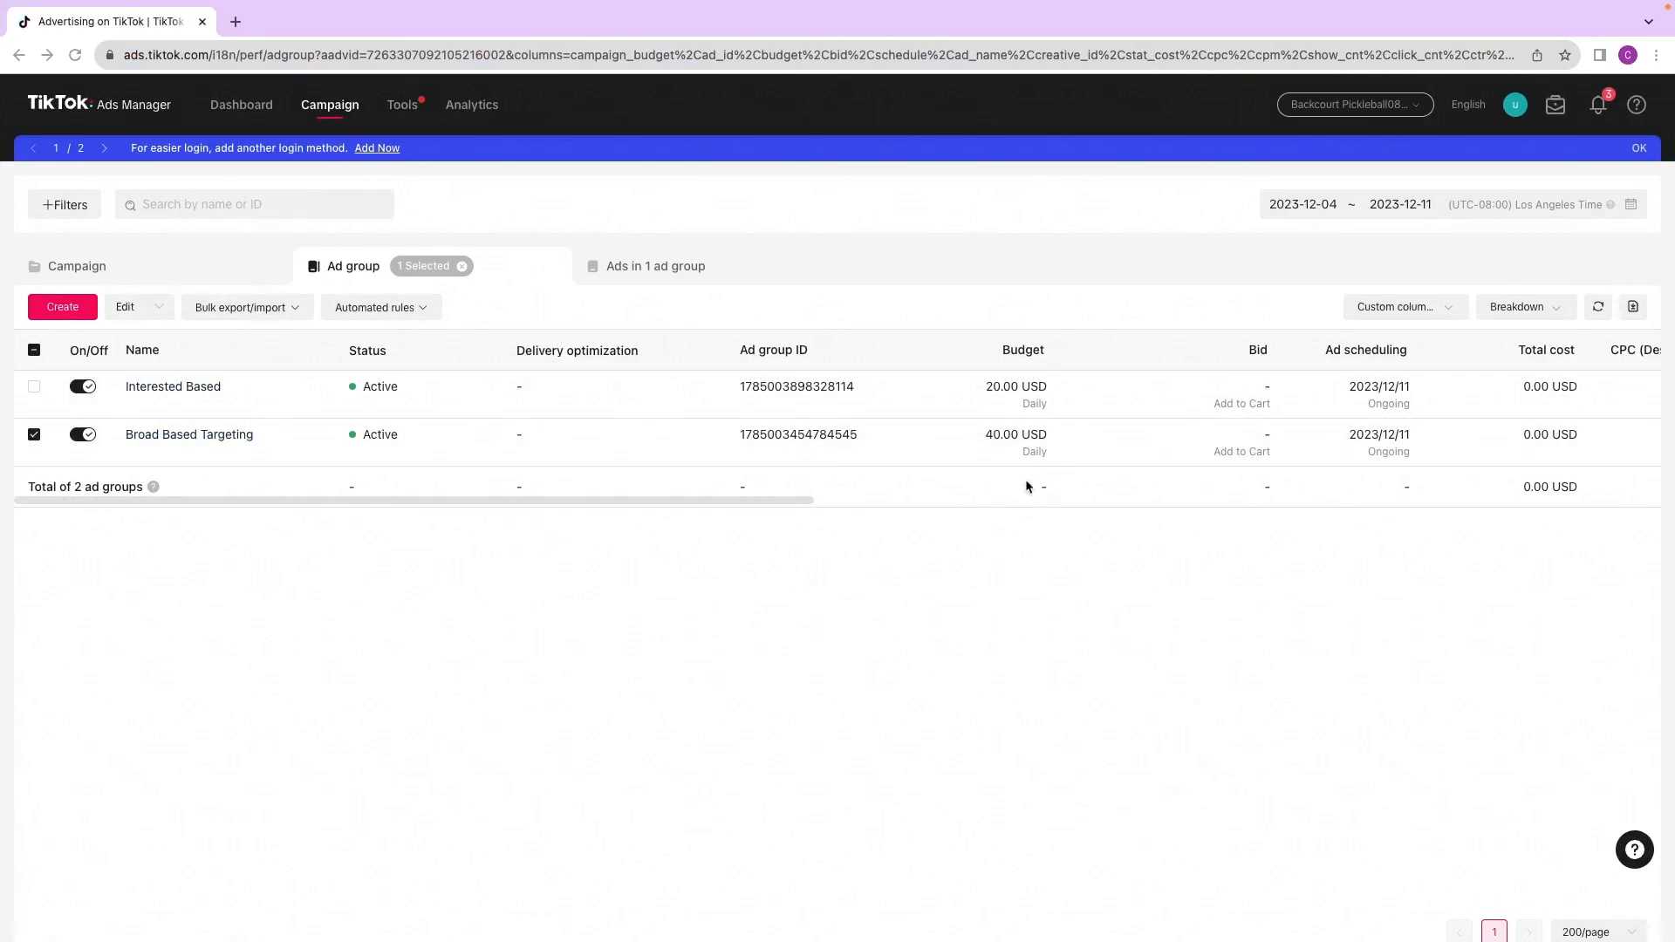
left_click(34, 435)
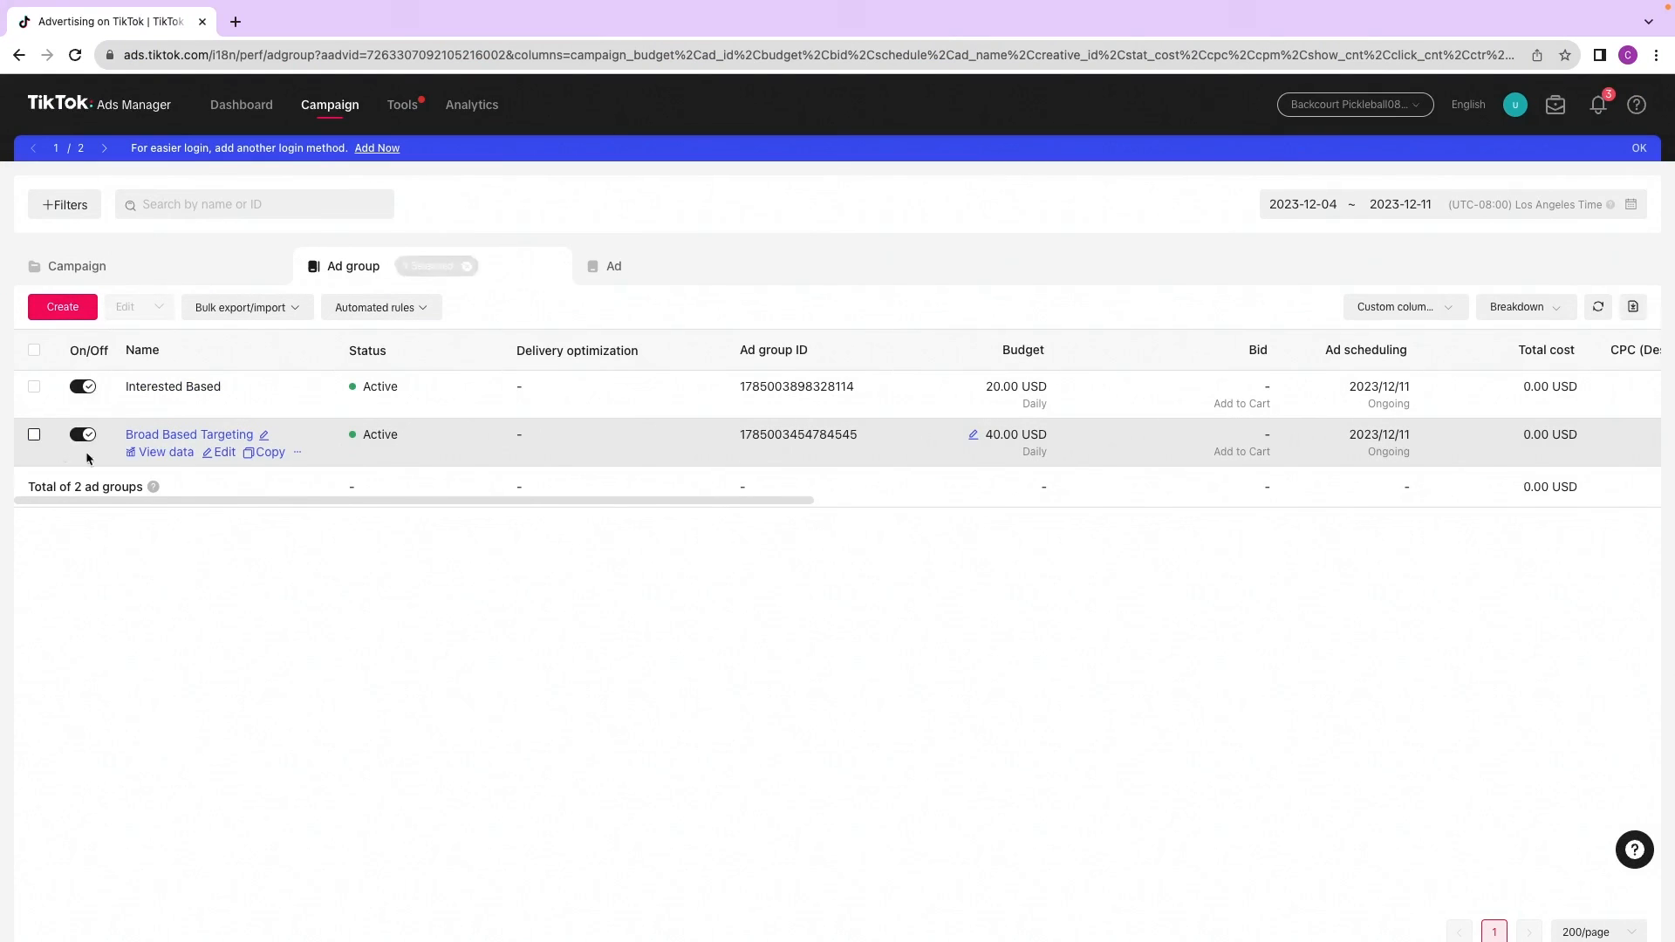
left_click(162, 435)
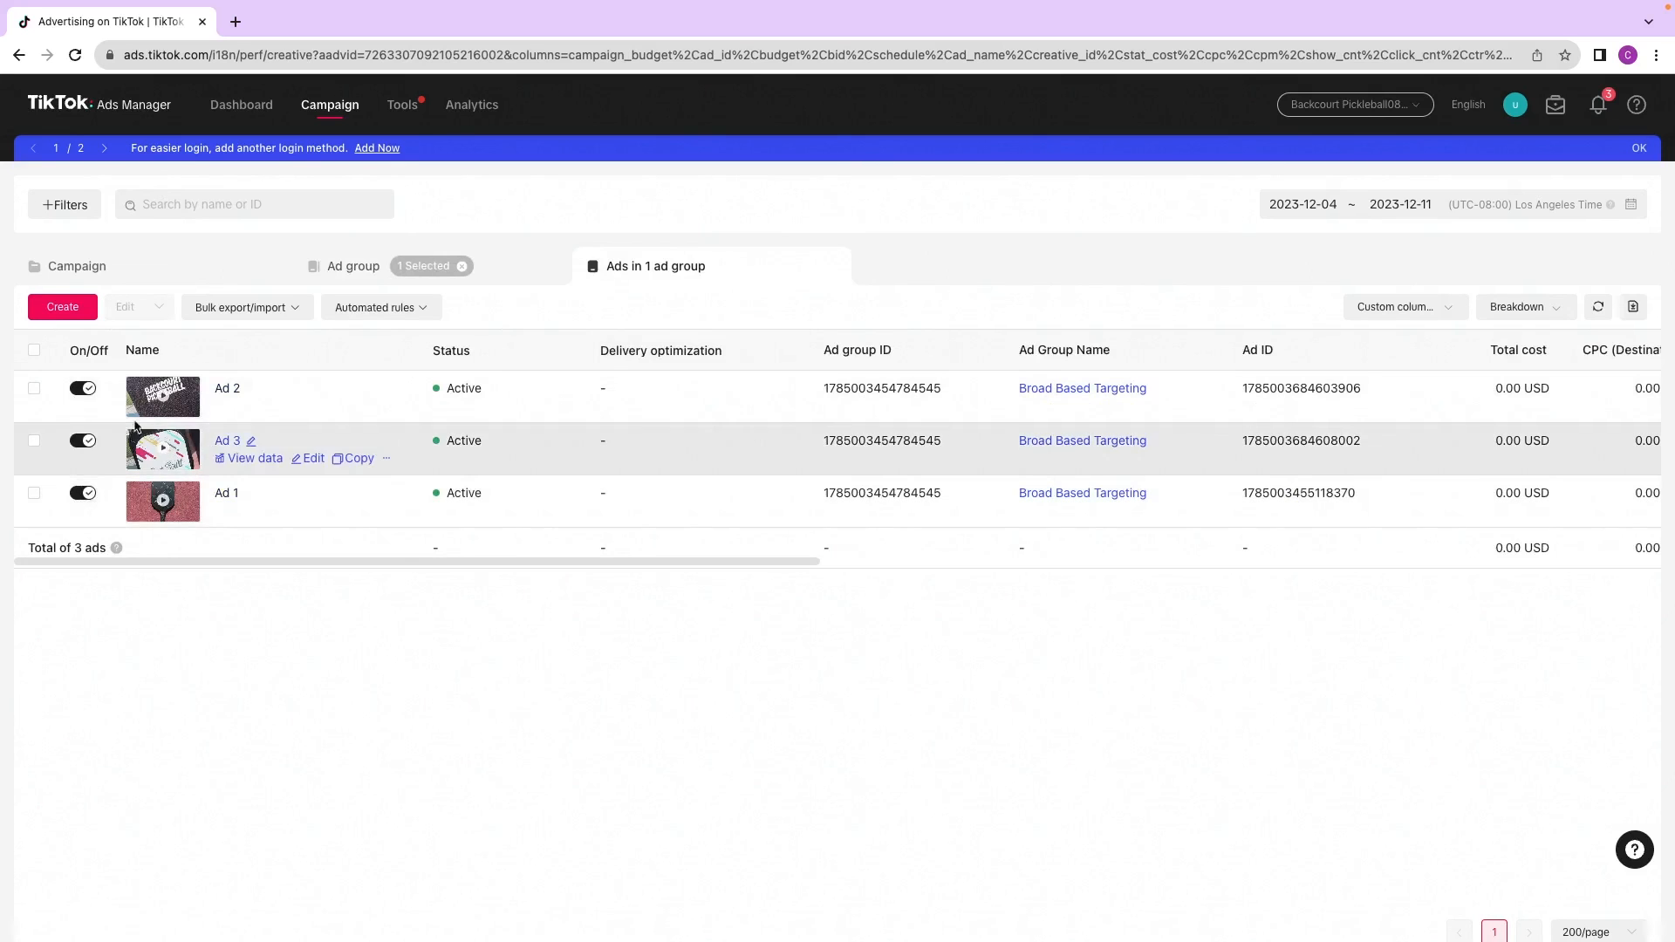
left_click(85, 390)
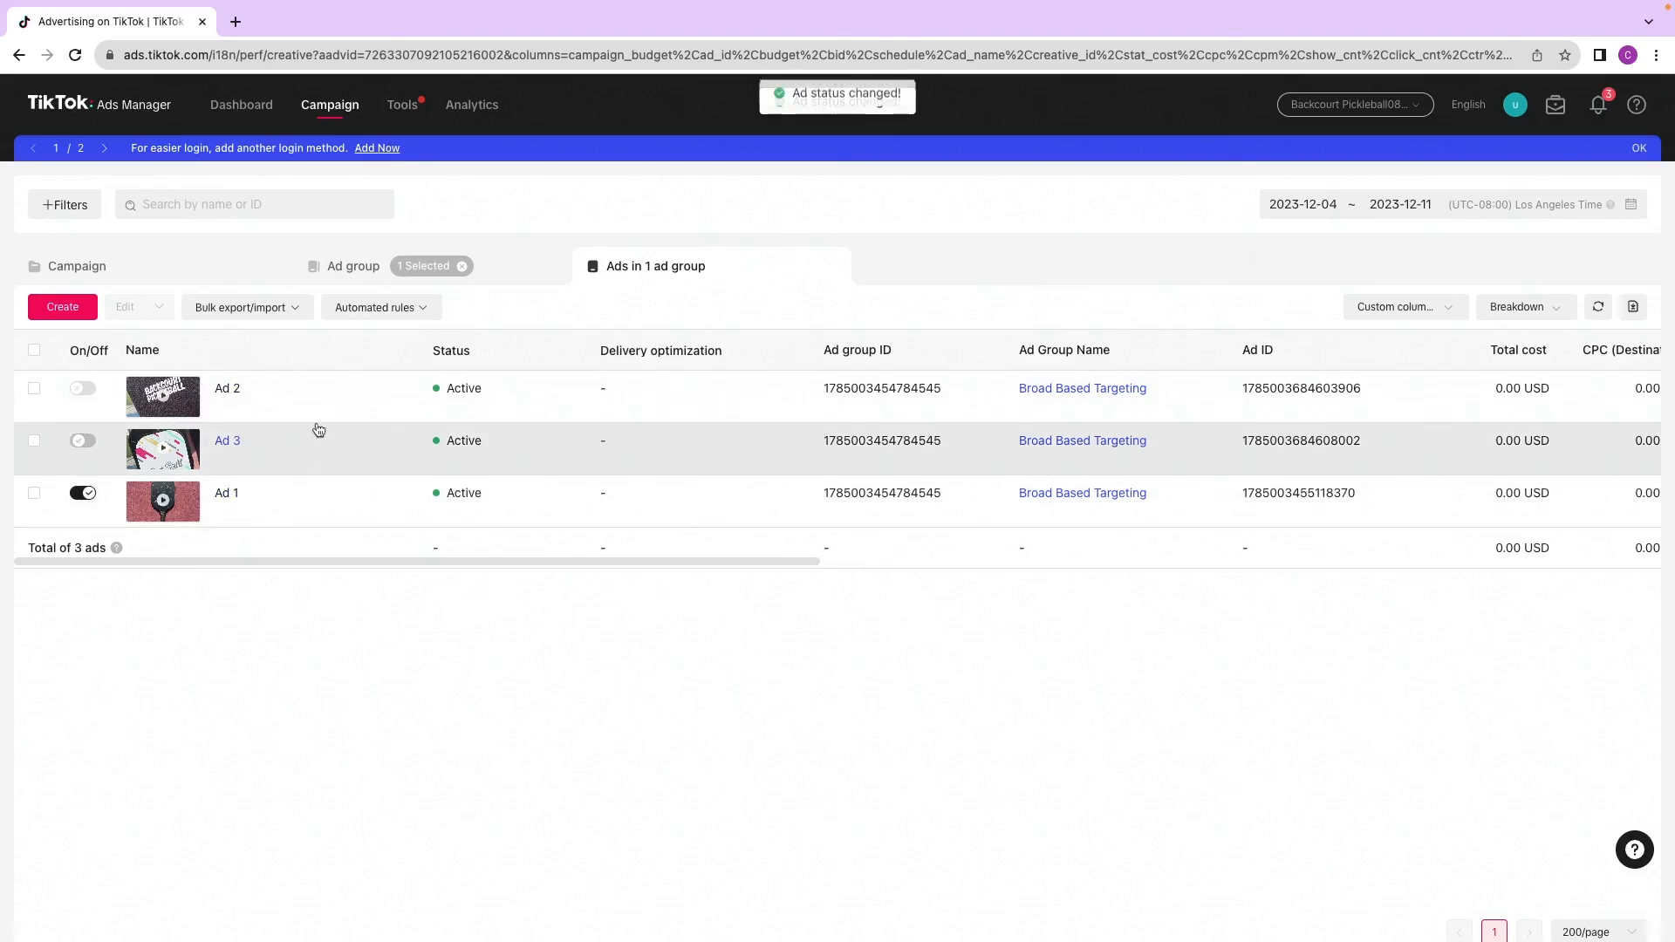
Step: Copy the Broad Based Targeting ad group once into the Prospecting - ABO campaign
left_click(354, 267)
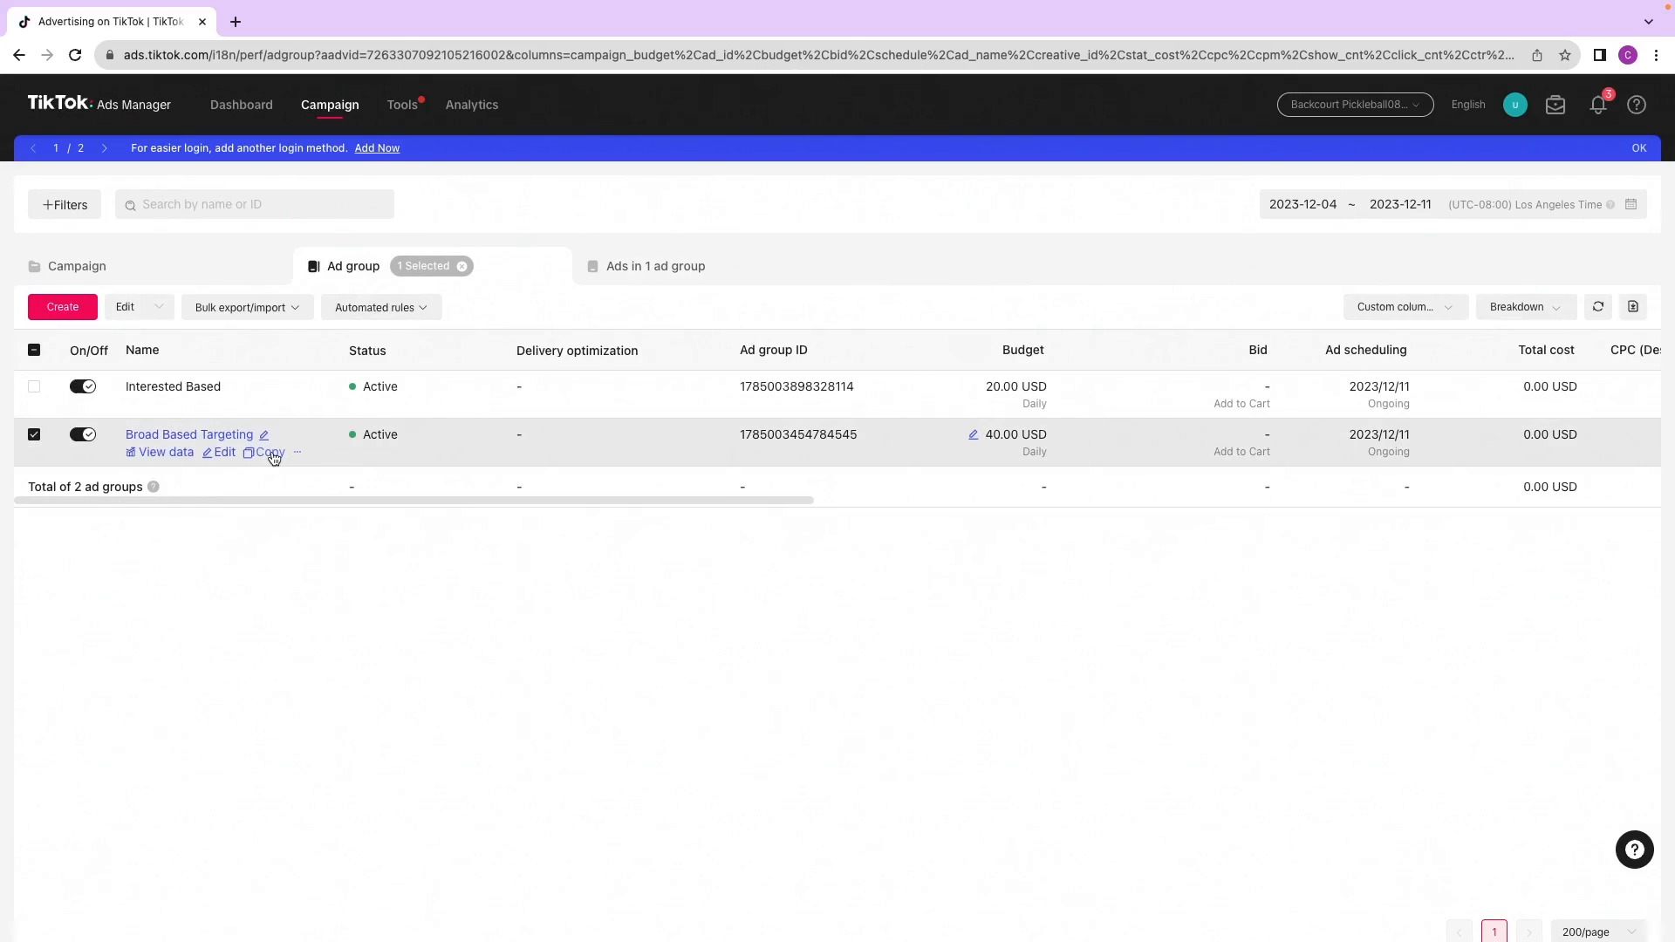
left_click(270, 453)
left_click_drag(834, 556, 692, 536)
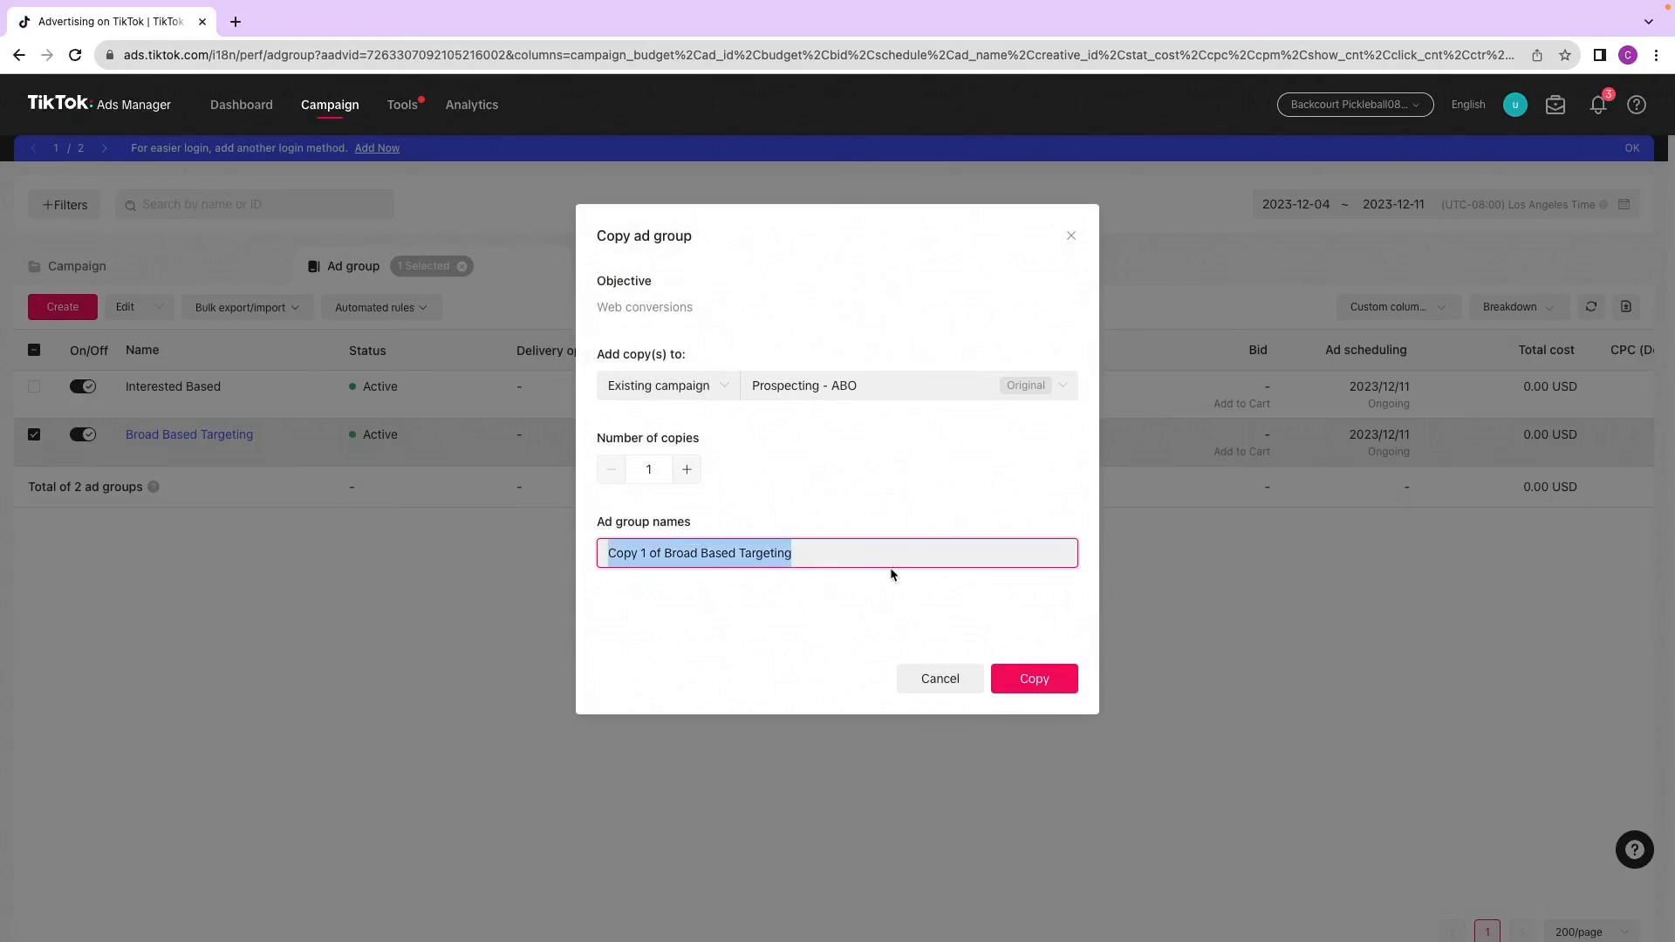
left_click(888, 650)
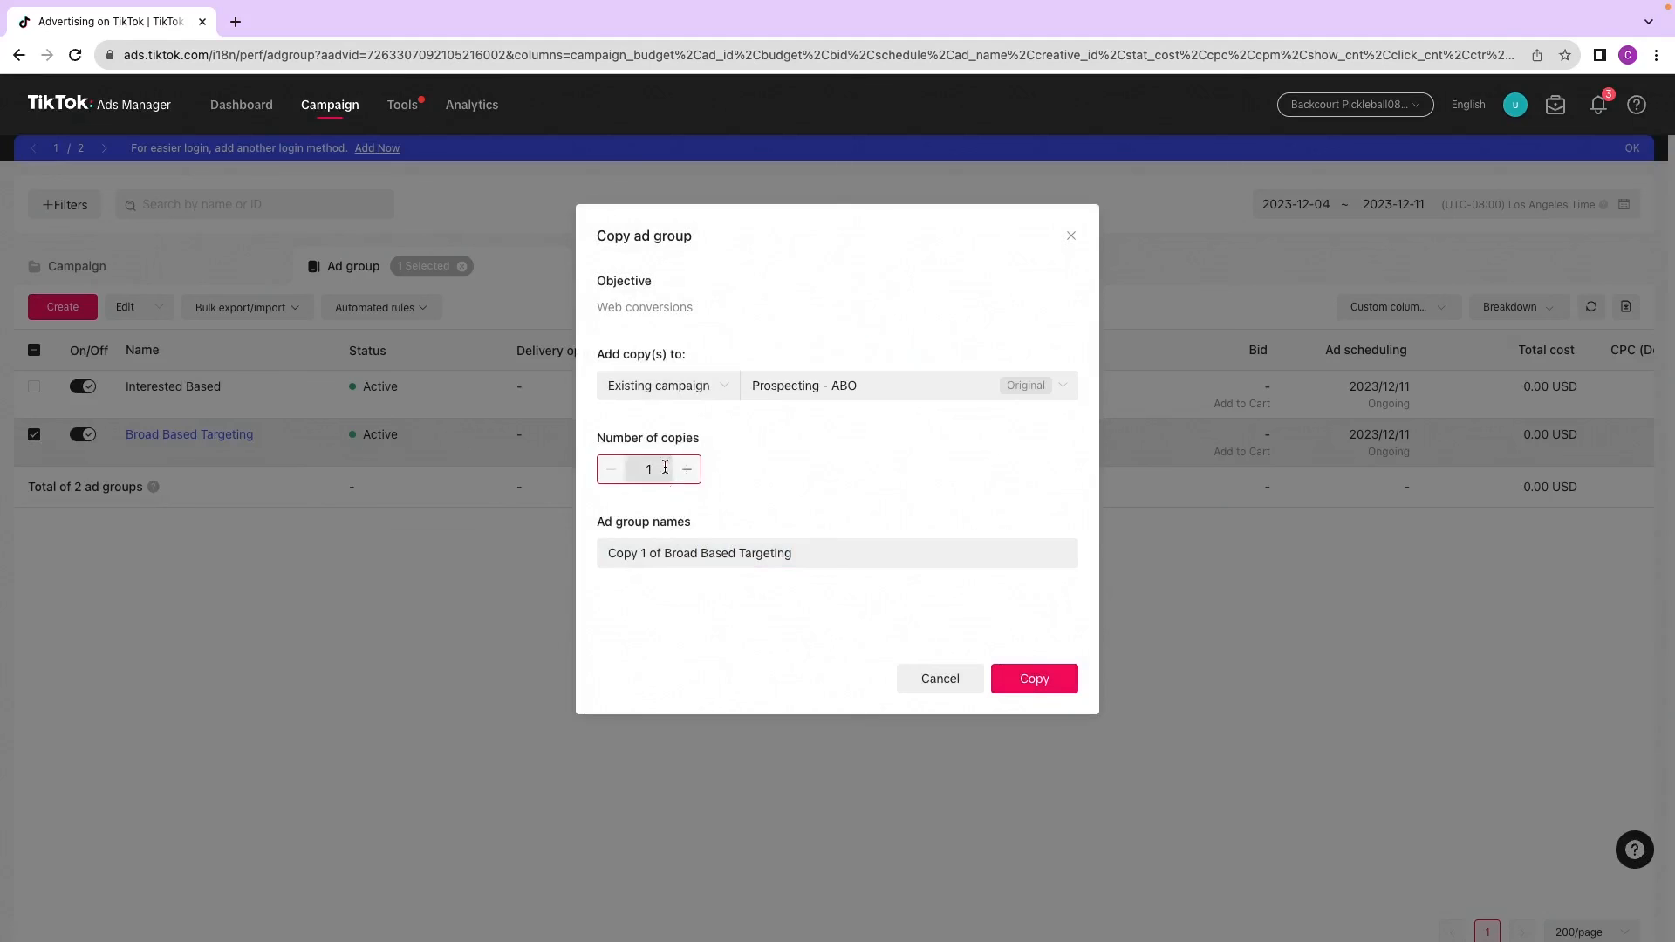
left_click(1034, 681)
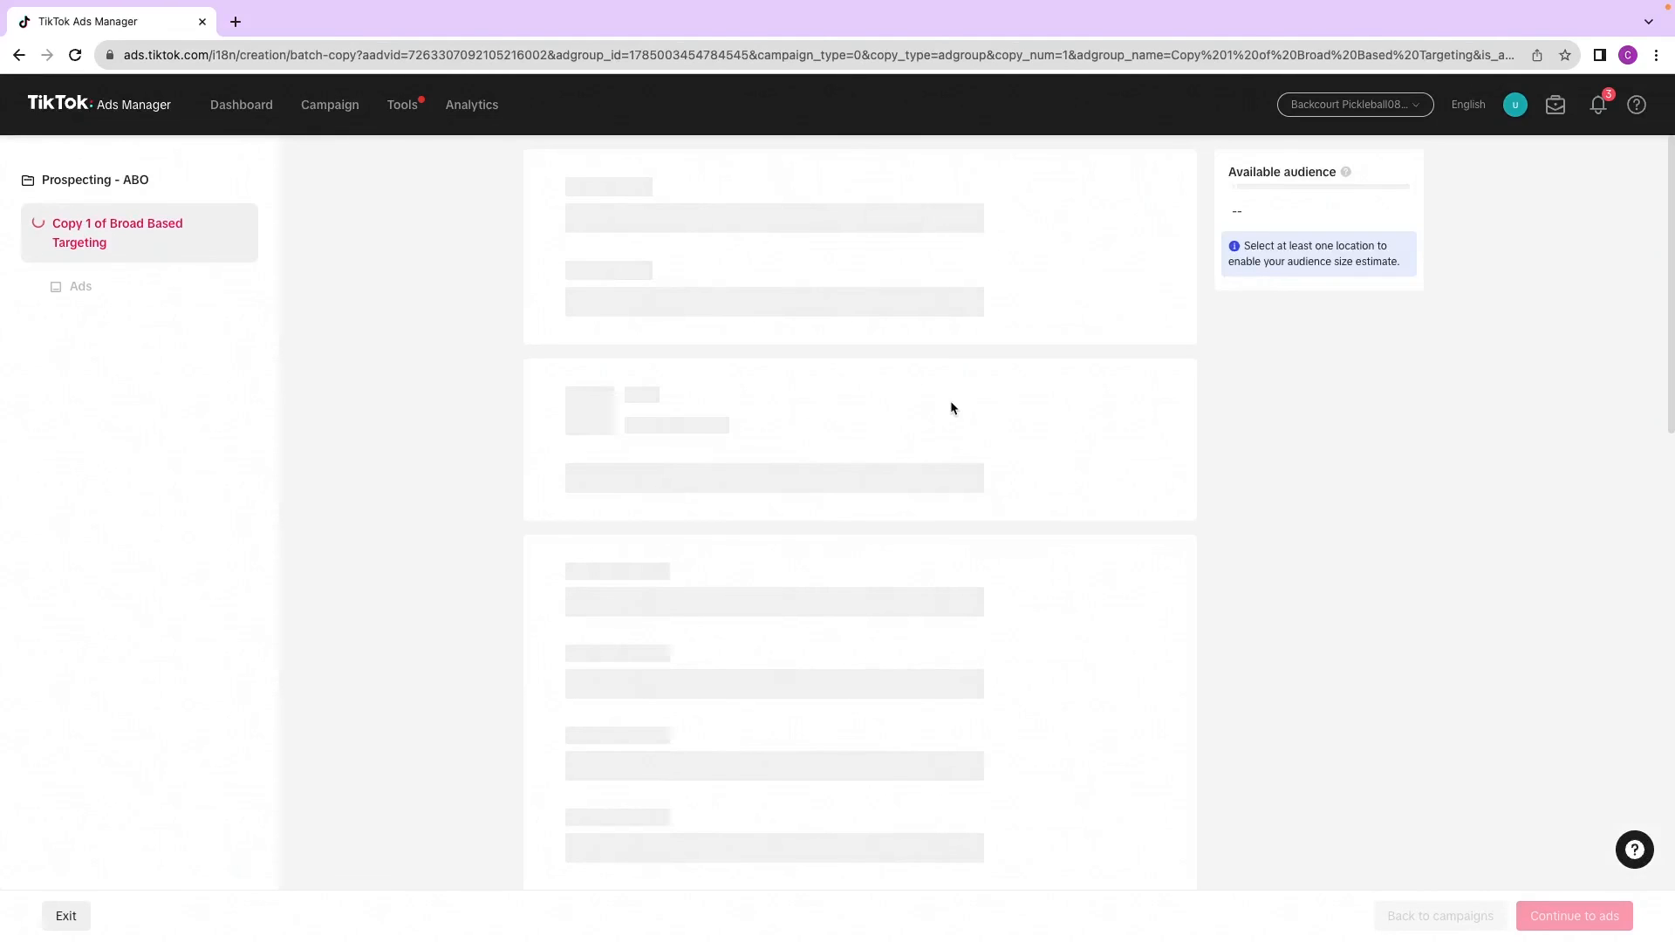
Step: Select the Backcourt Shopify pixel for the copied ad group's website optimization location
scroll(699, 464, "down", 2)
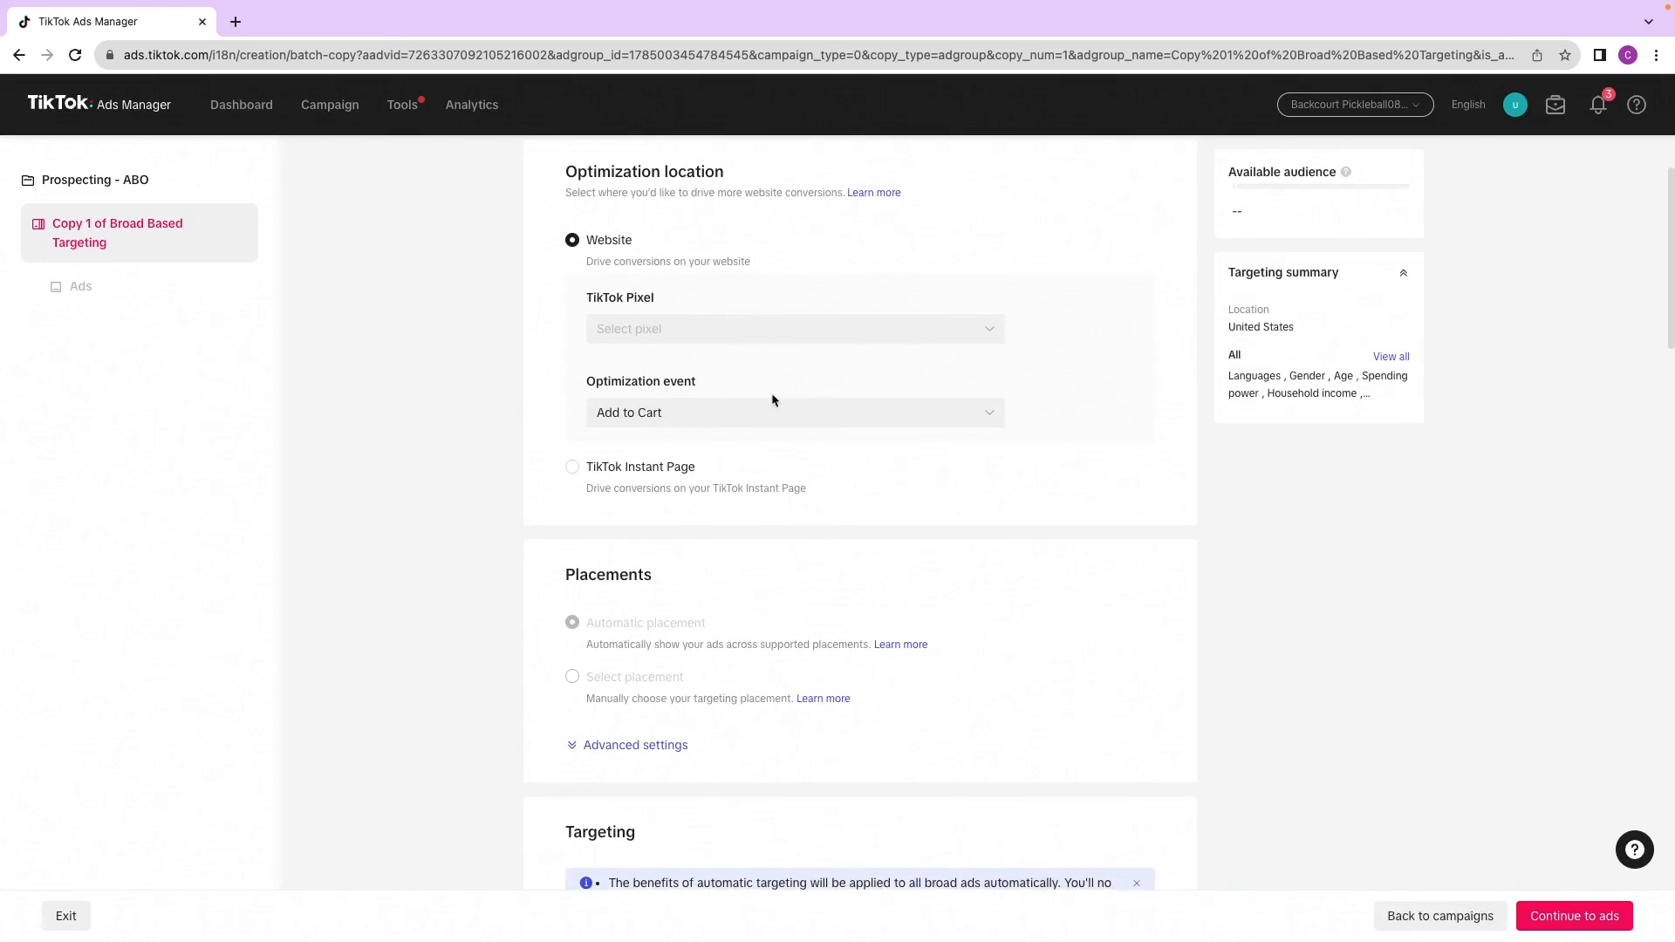
left_click(770, 325)
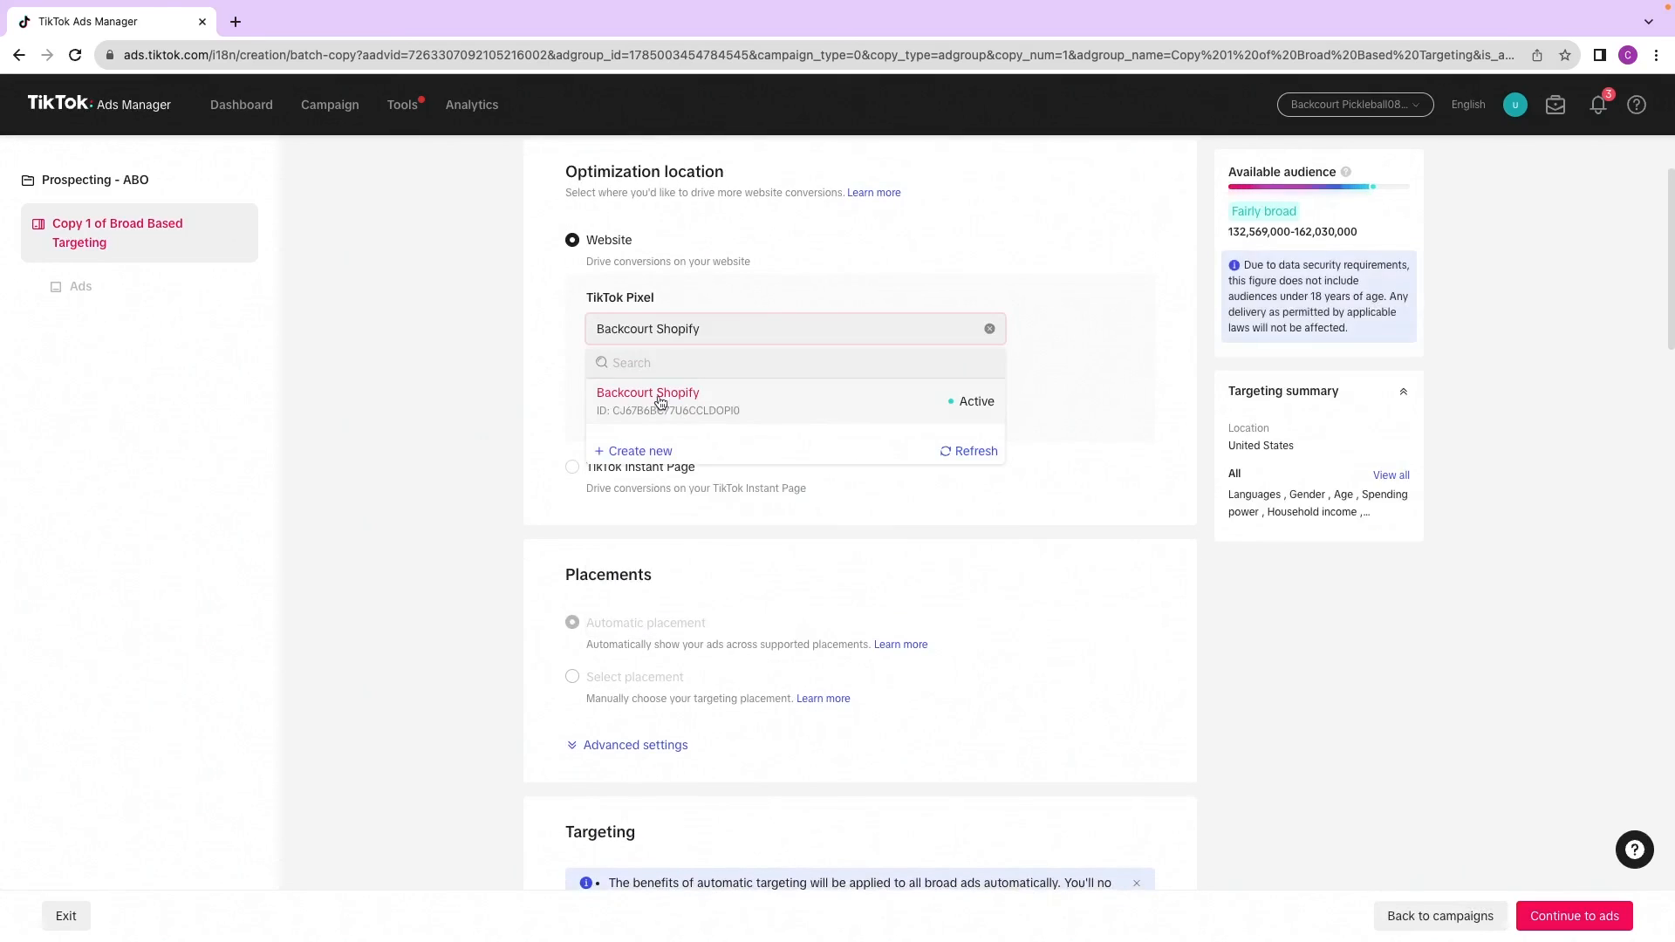
left_click(783, 412)
scroll(1249, 643, "down", 4)
Step: Set the optimization event to Add to Cart and continue to the copied ad group's ads
left_click(1578, 921)
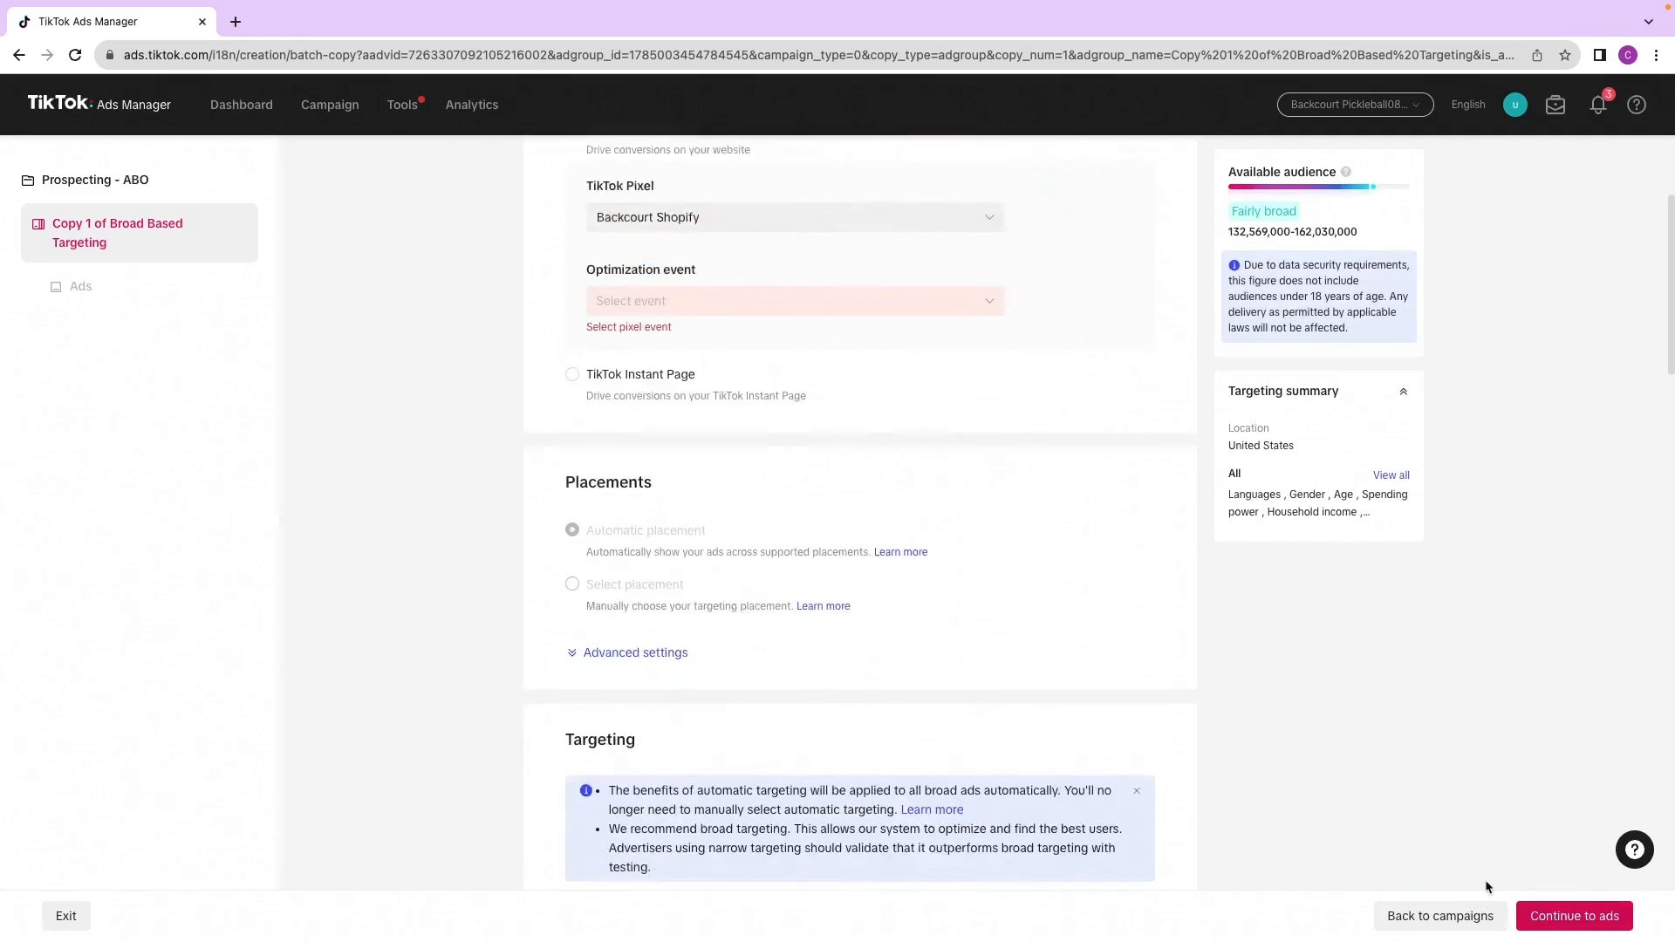
left_click(730, 524)
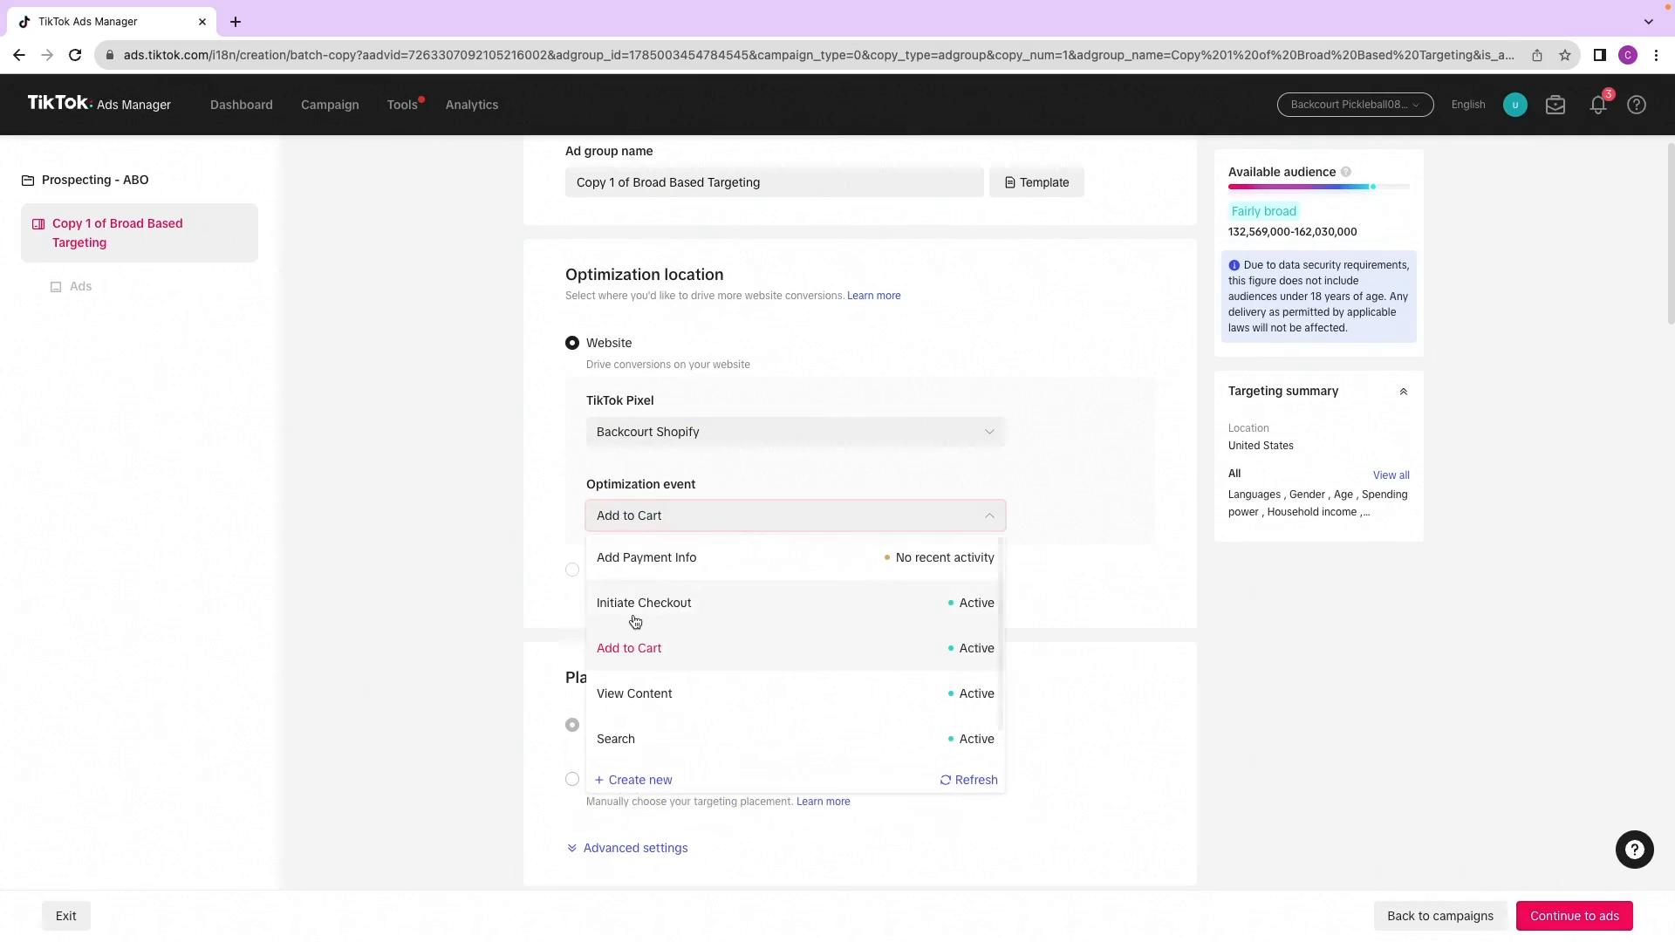
scroll(1398, 778, "down", 10)
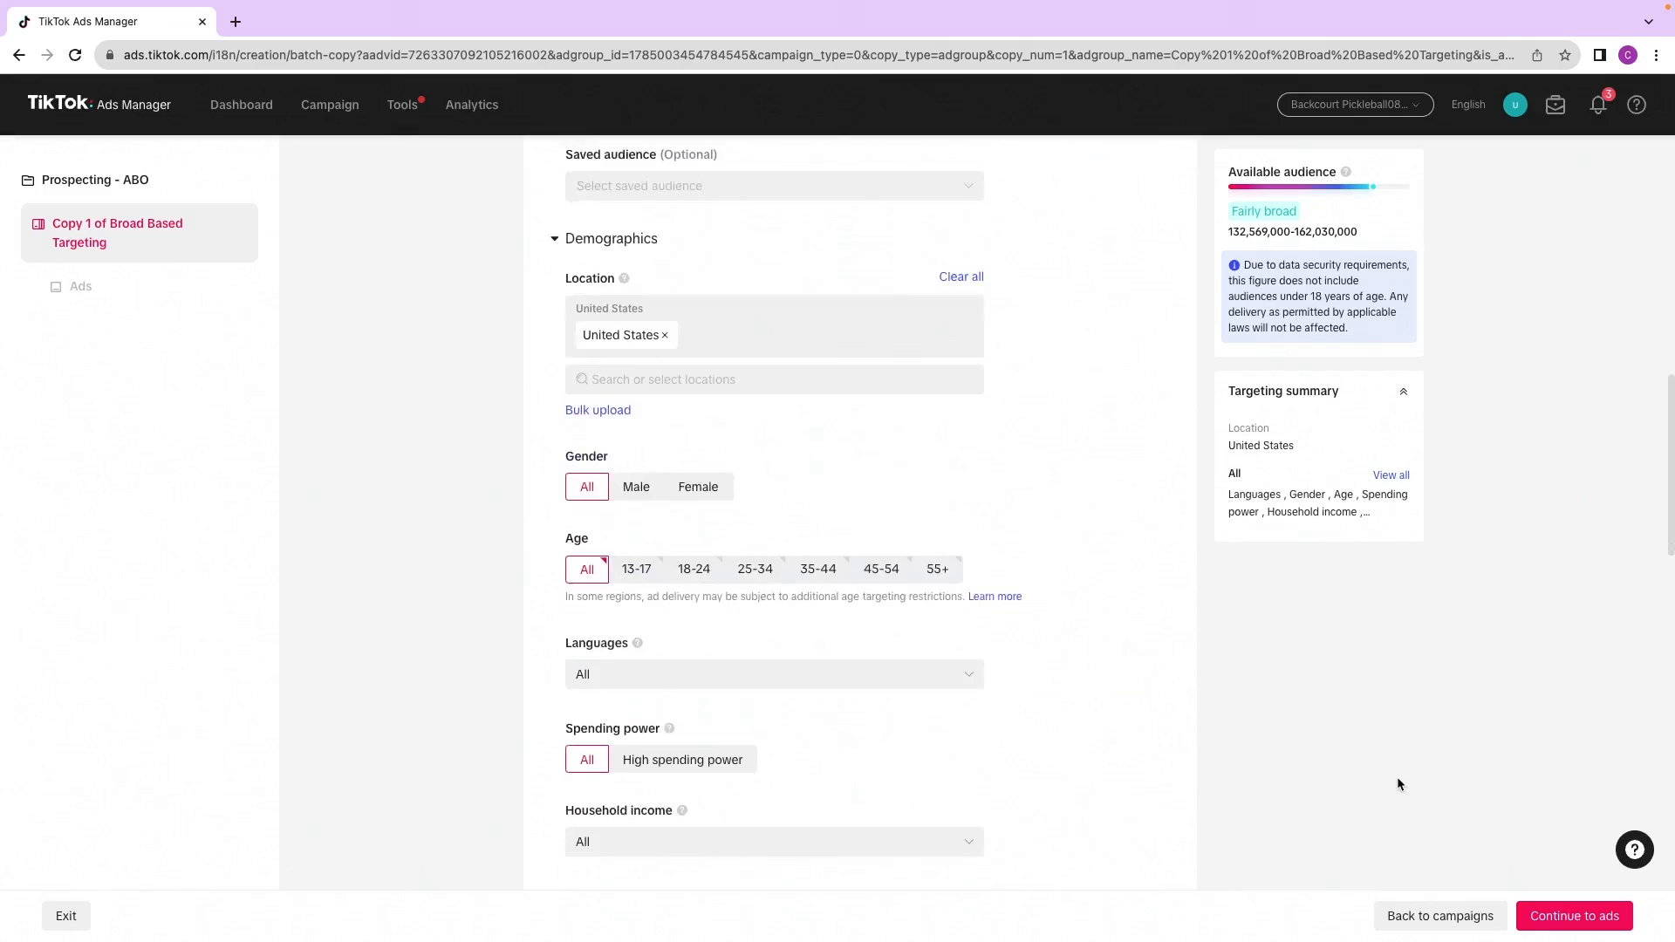
scroll(1399, 784, "down", 4)
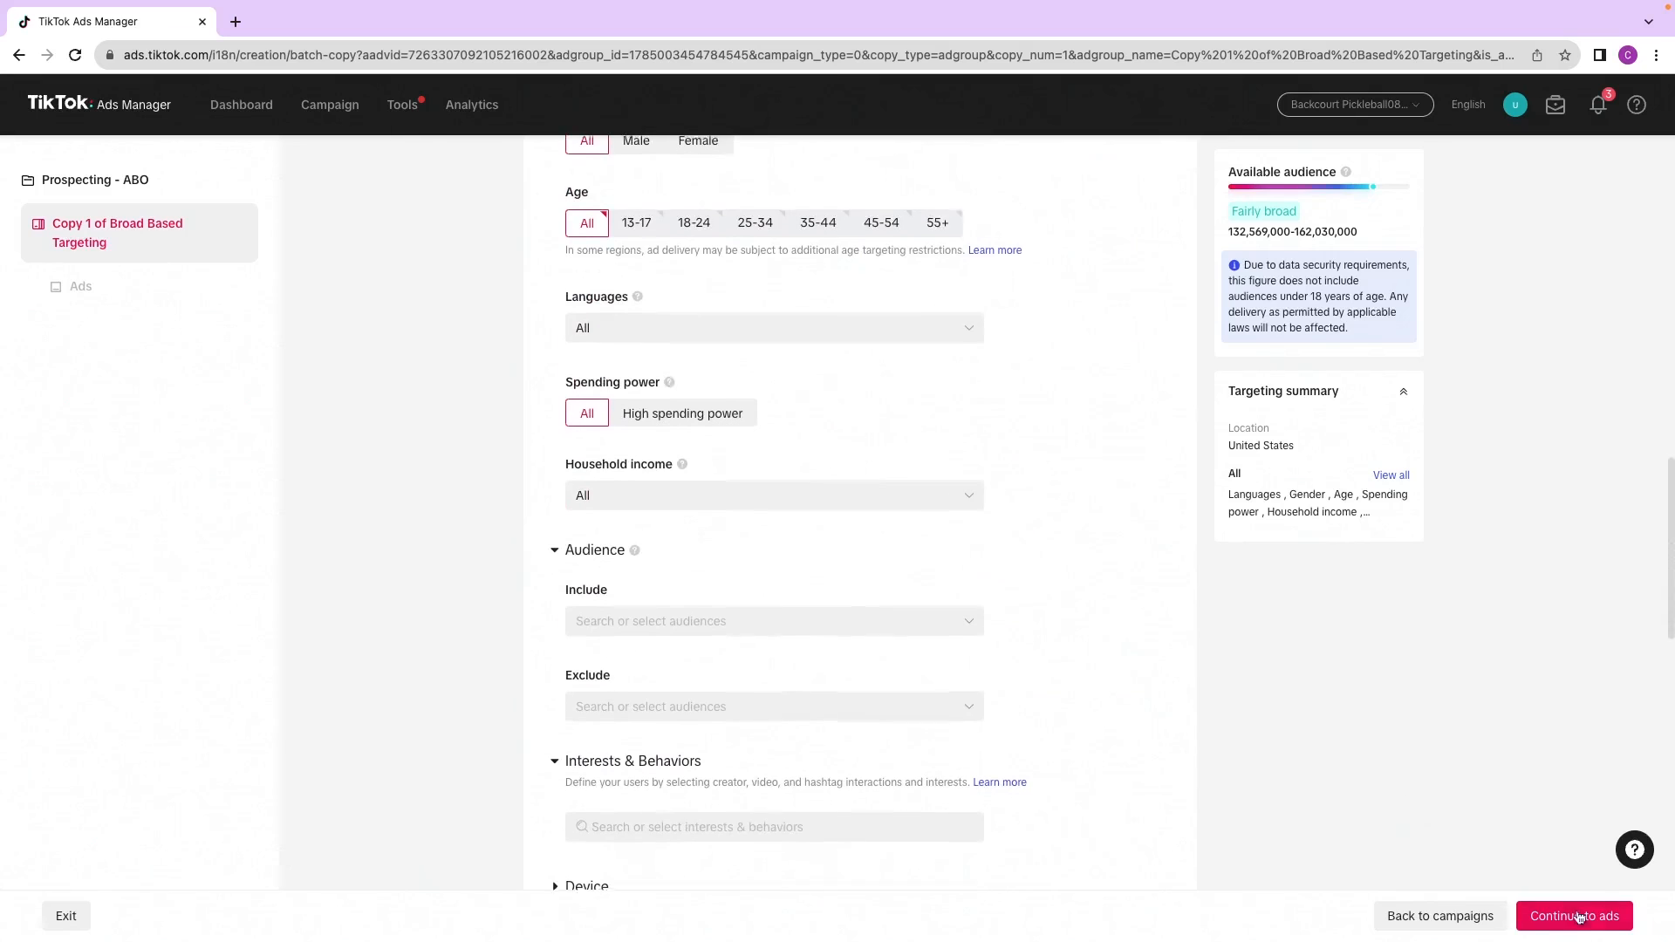
left_click(1590, 916)
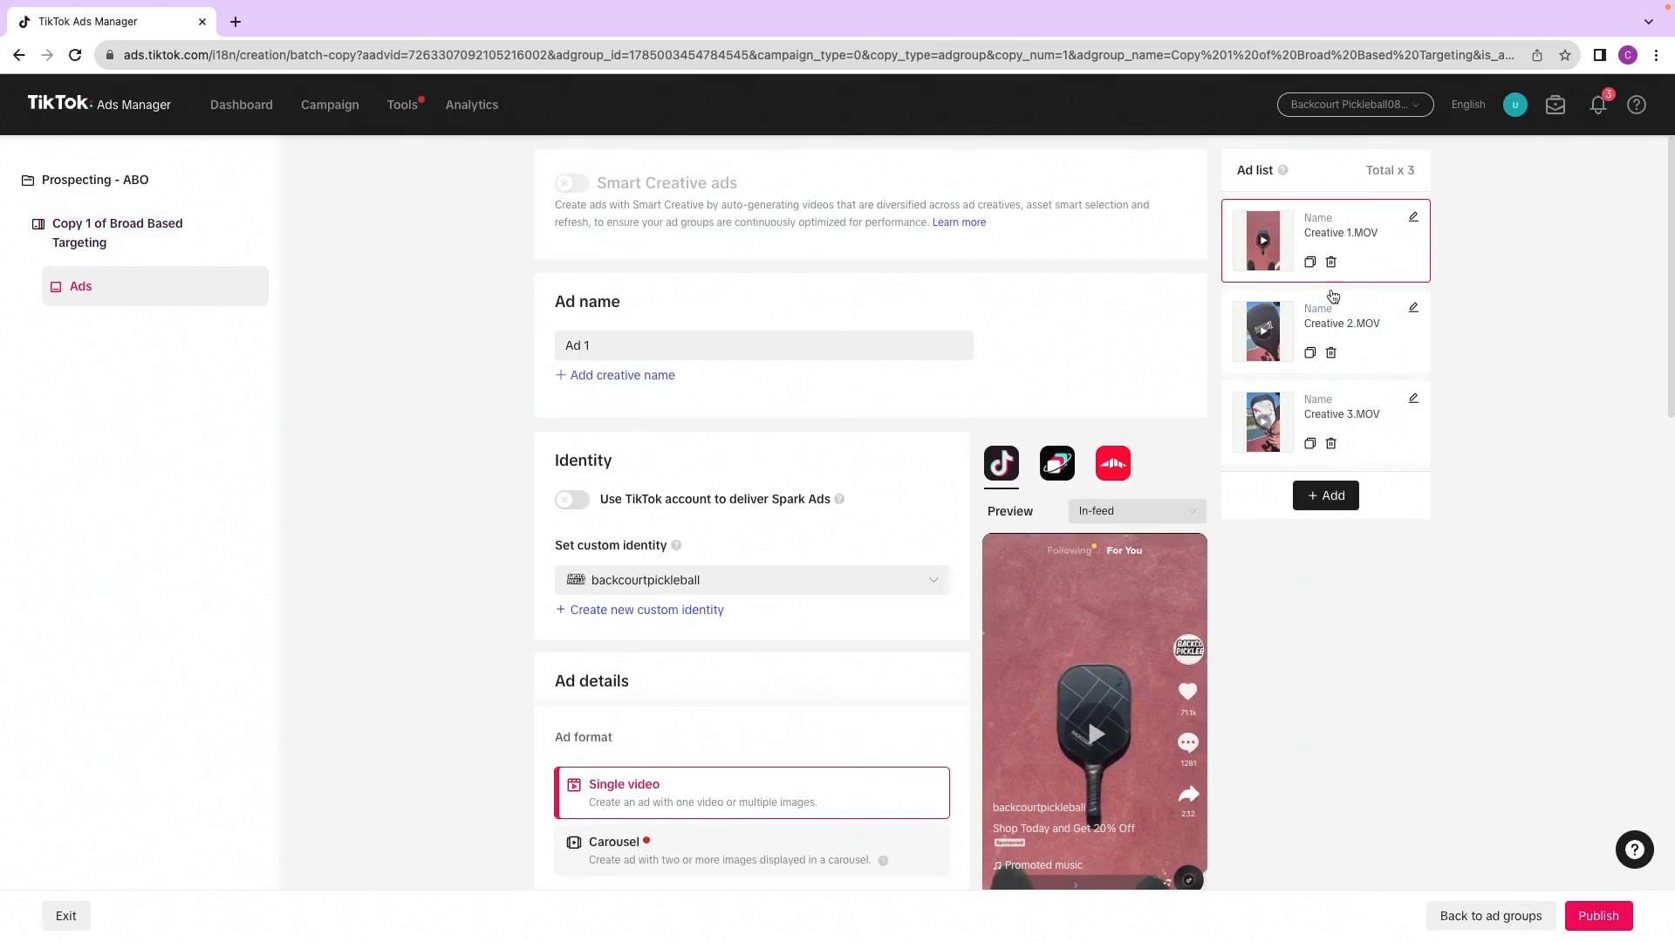
Step: Delete the Creative 2.MOV and Creative 3.MOV ads from the copied ad group's ad list
left_click(1332, 353)
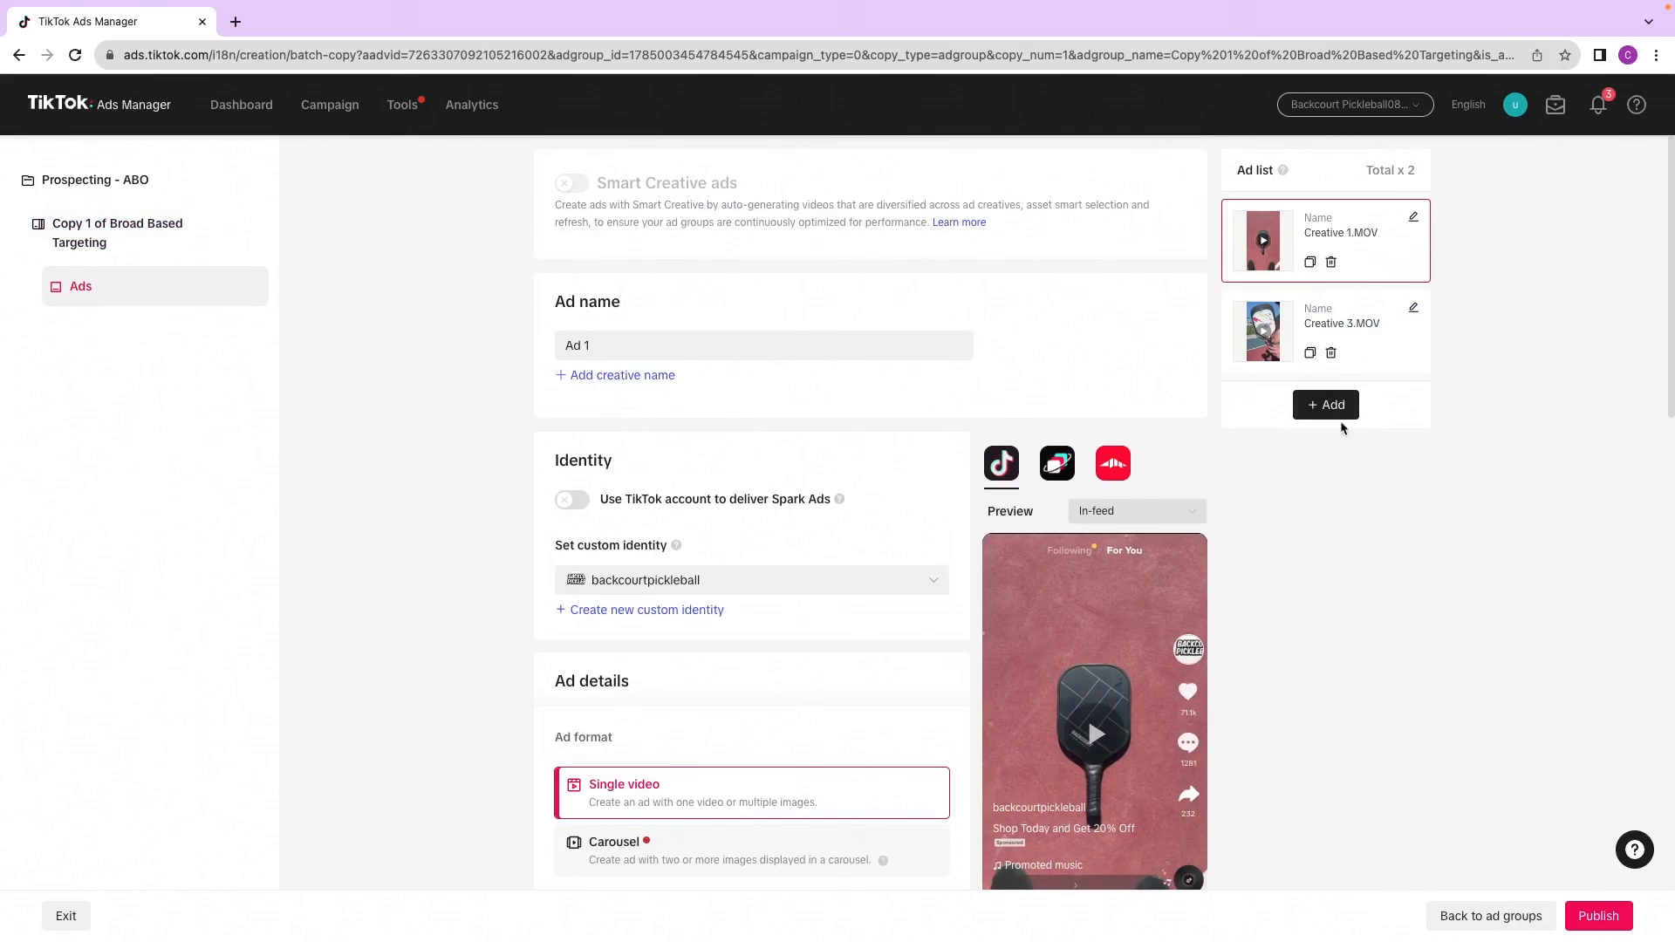
left_click(1331, 353)
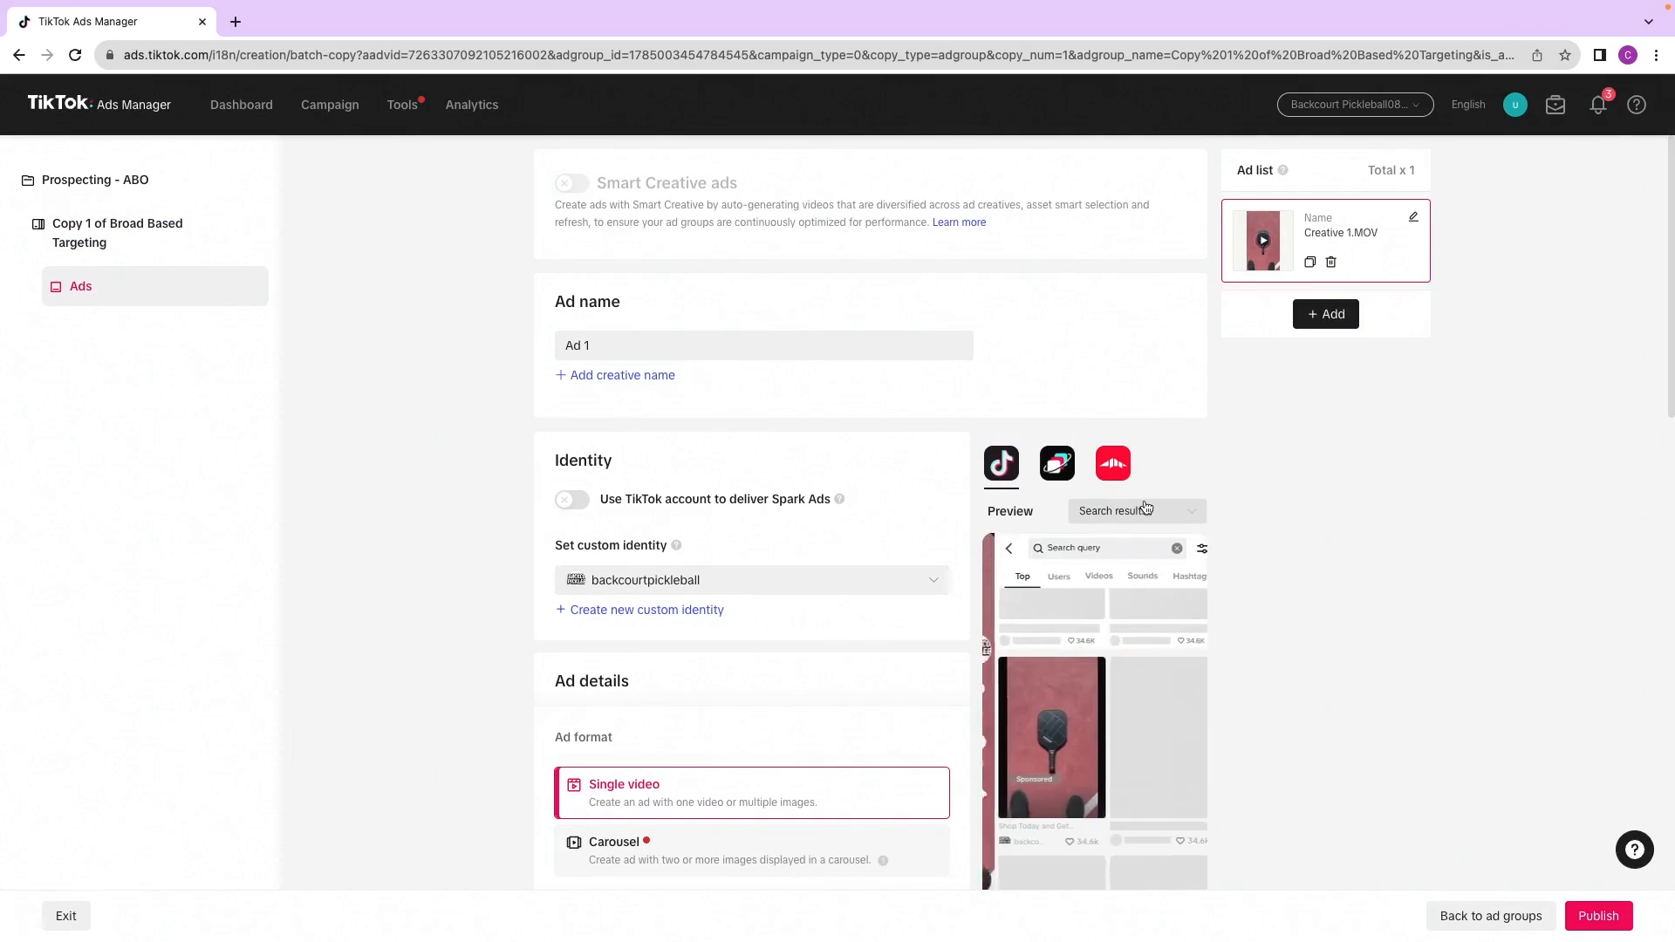